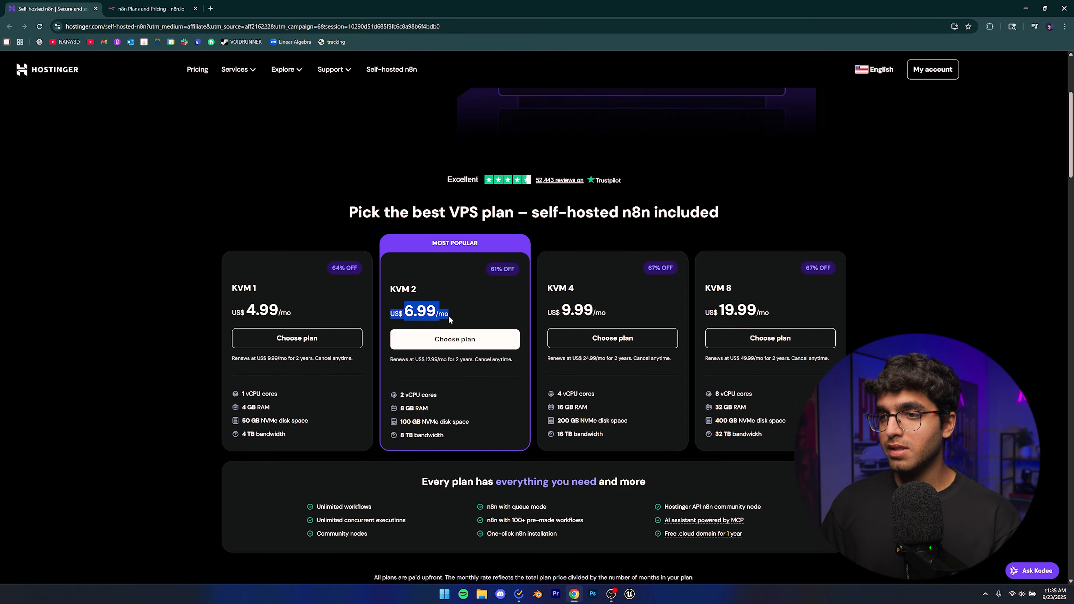
Choose the KVM 2 VPS plan and go to the cart.
left_click_drag(414, 311, 448, 311)
left_click(452, 315)
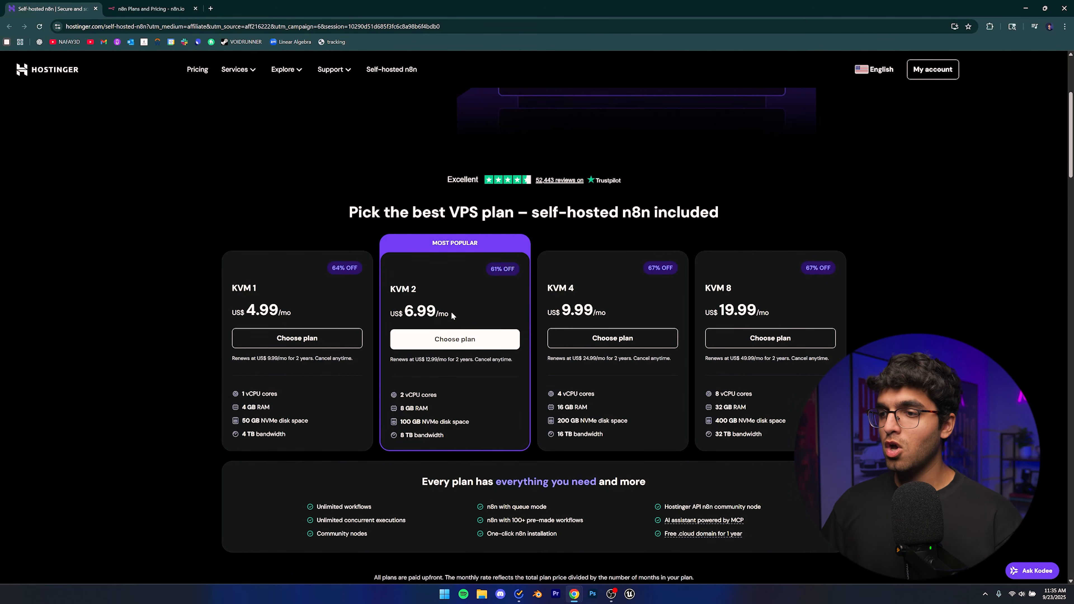
left_click(452, 335)
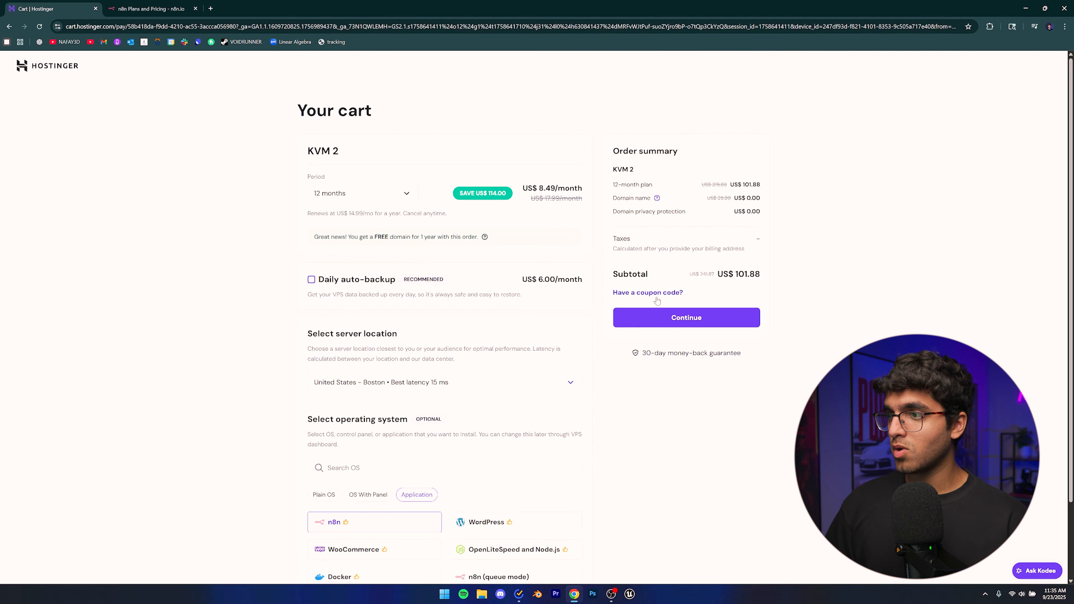
Paste the 10% discount coupon code and apply it to the order.
left_click_drag(649, 293, 639, 294)
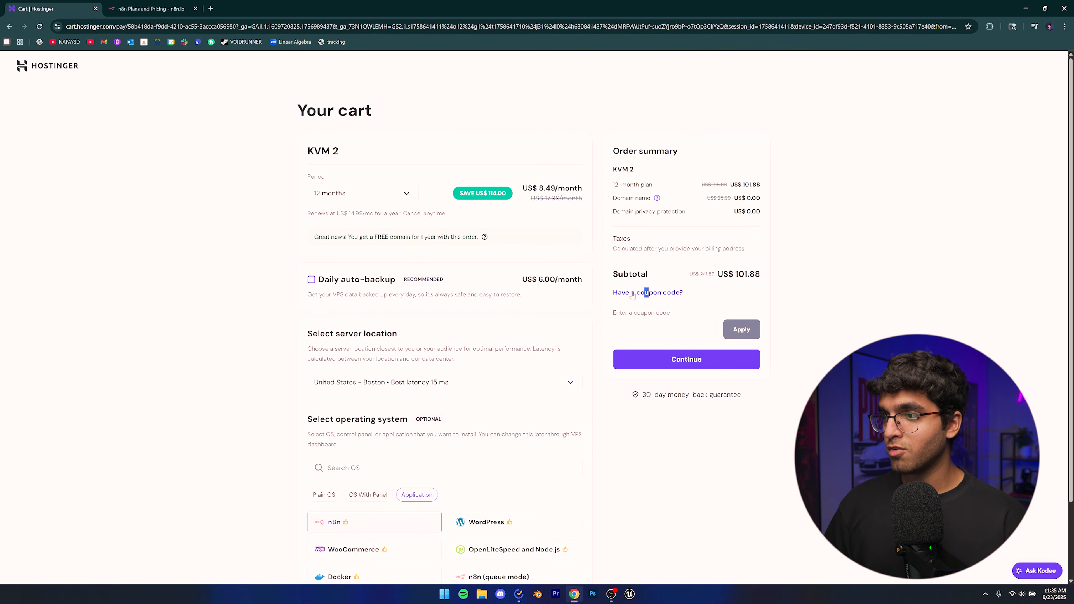
left_click(662, 332)
type("NAFAY3D")
left_click(737, 329)
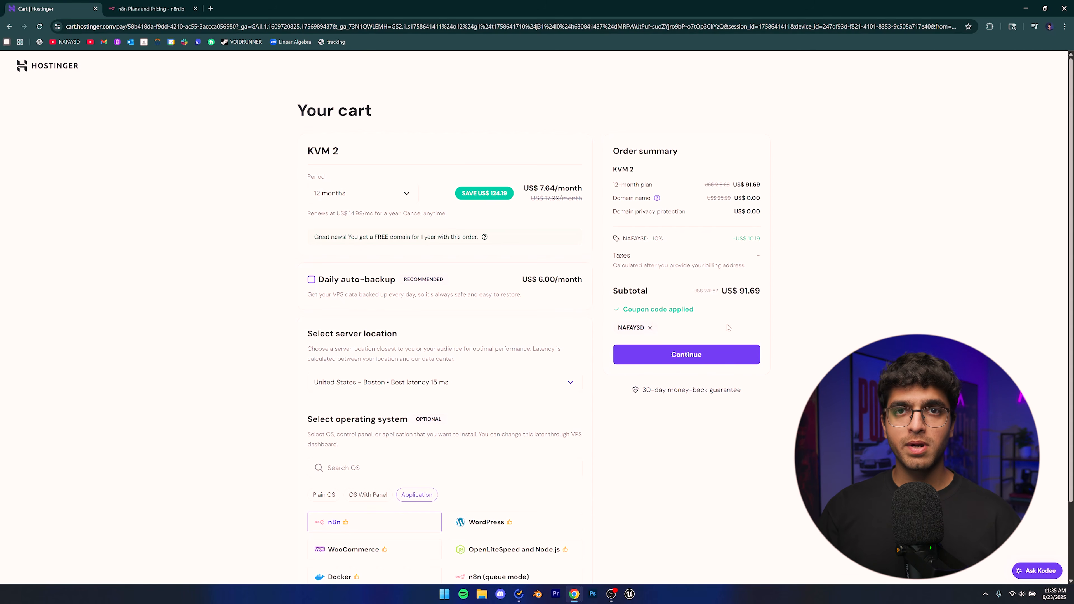
Keep United States – Boston as the server location and continue to checkout.
scroll(378, 298, "down", 3)
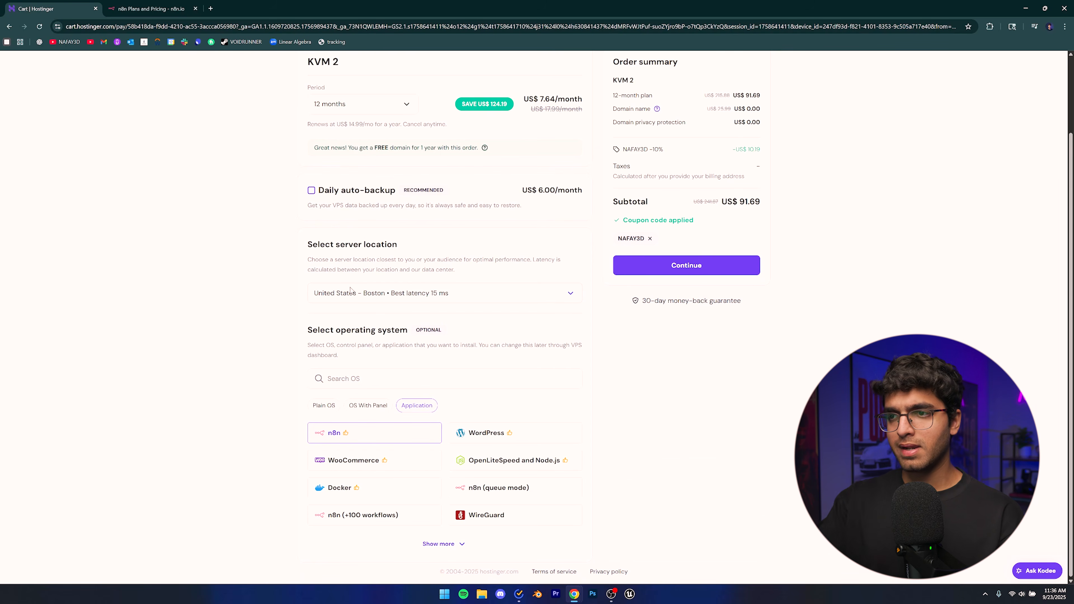
left_click(367, 291)
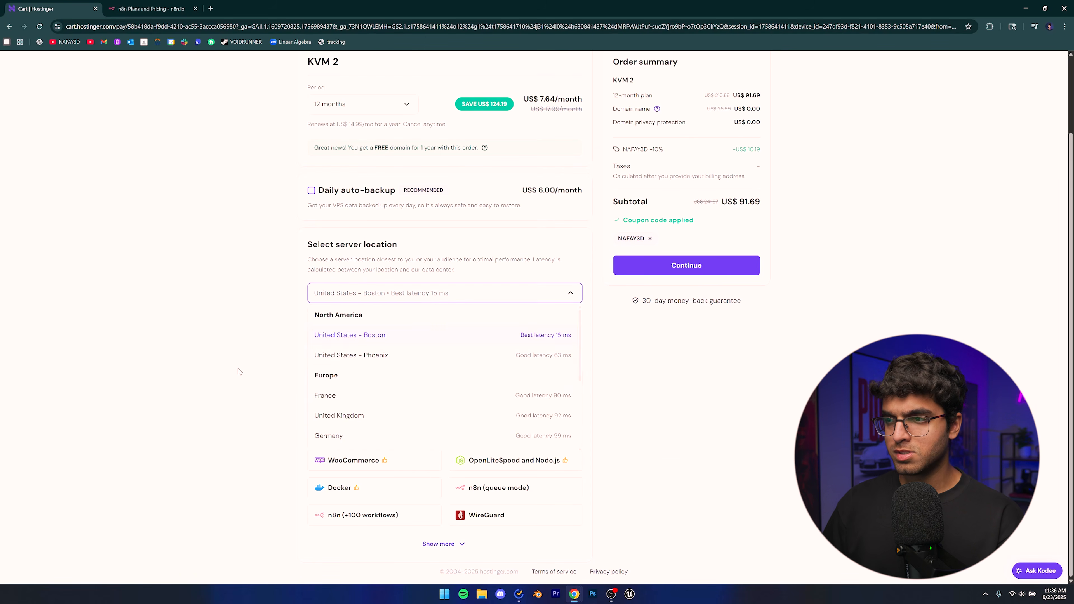
left_click(185, 348)
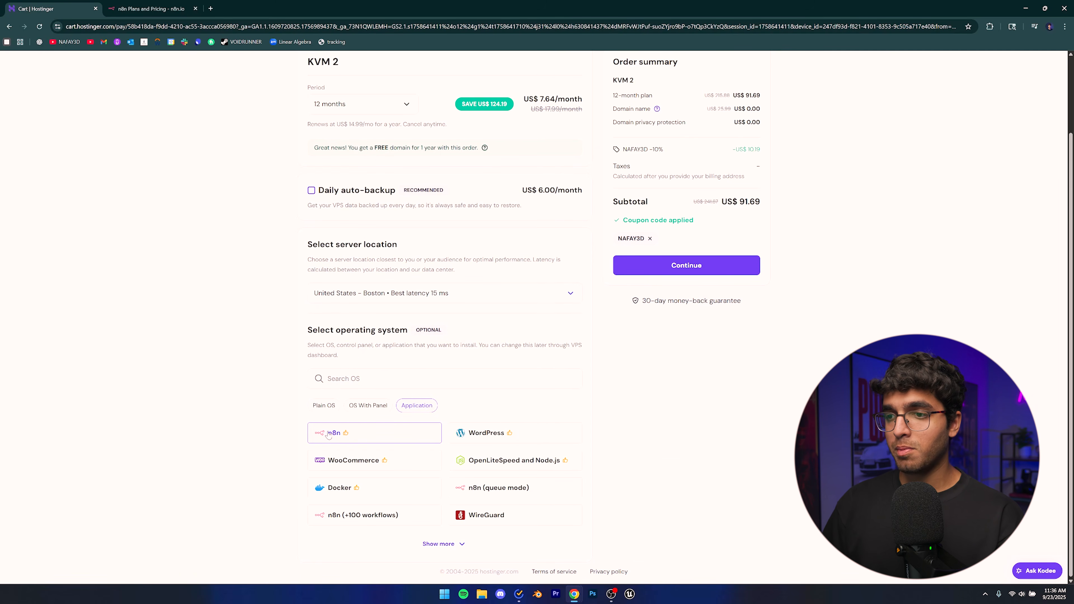
left_click(677, 265)
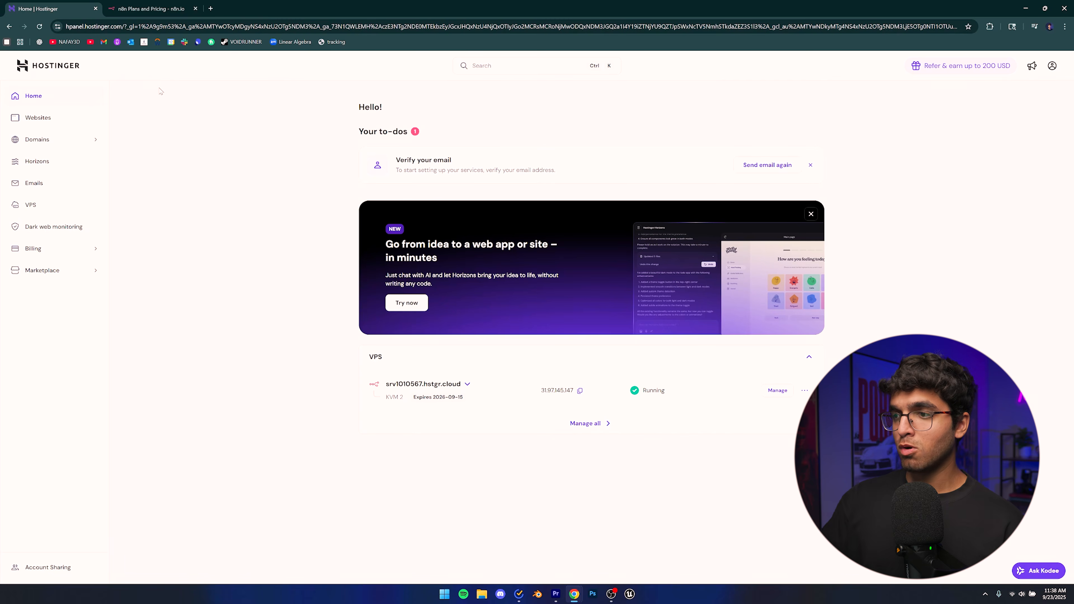
From the VPS server list, launch the n8n app with Manage App.
left_click(30, 206)
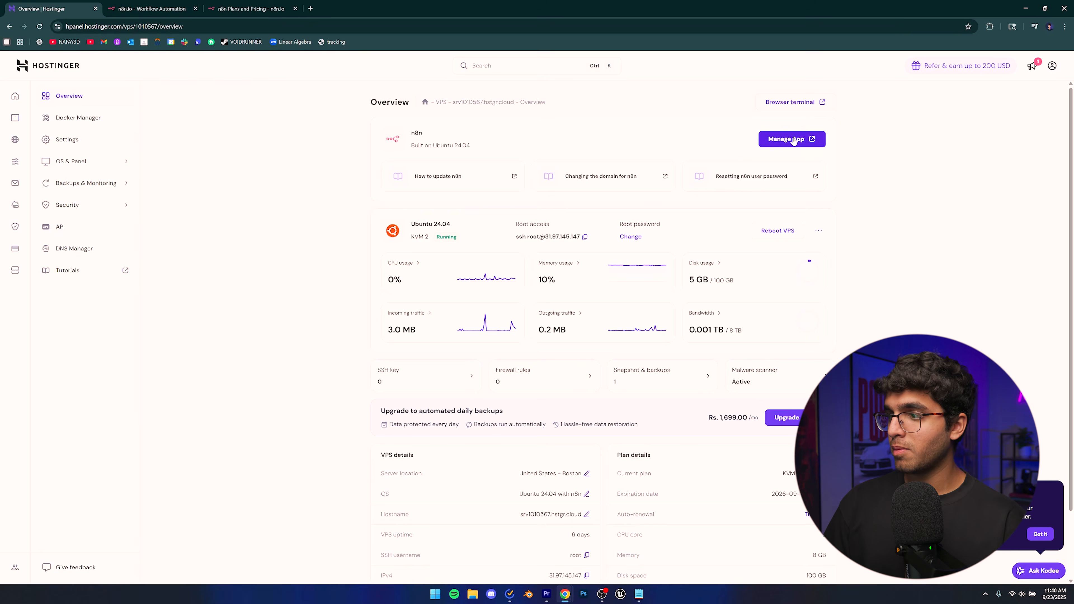
left_click(780, 141)
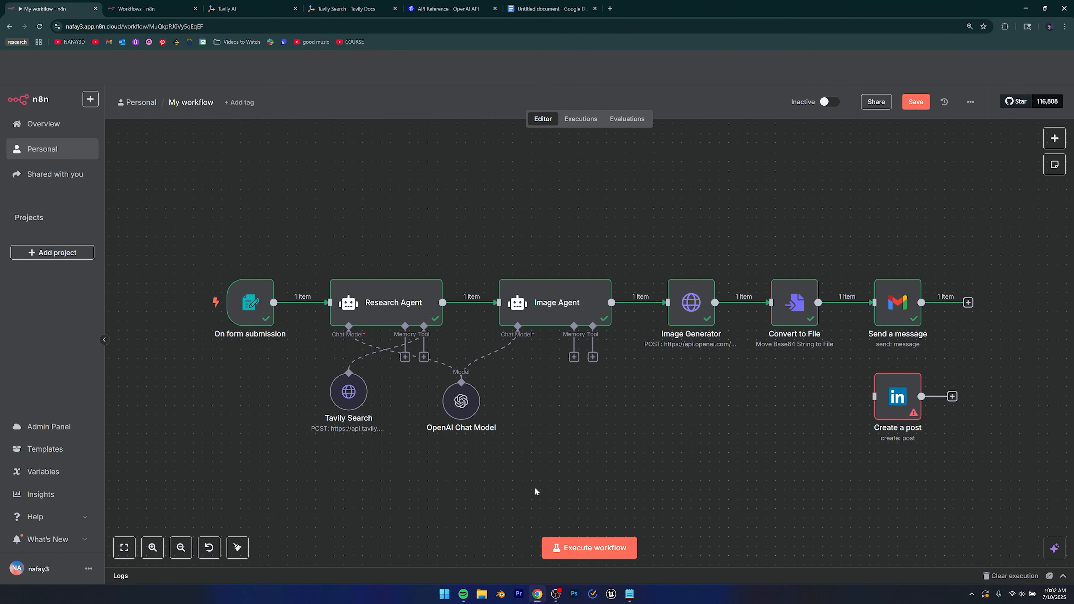
Lower the Tavily Search node so it sits level with the OpenAI Chat Model node.
mouse_move(226, 343)
mouse_move(272, 300)
left_click_drag(346, 392, 346, 402)
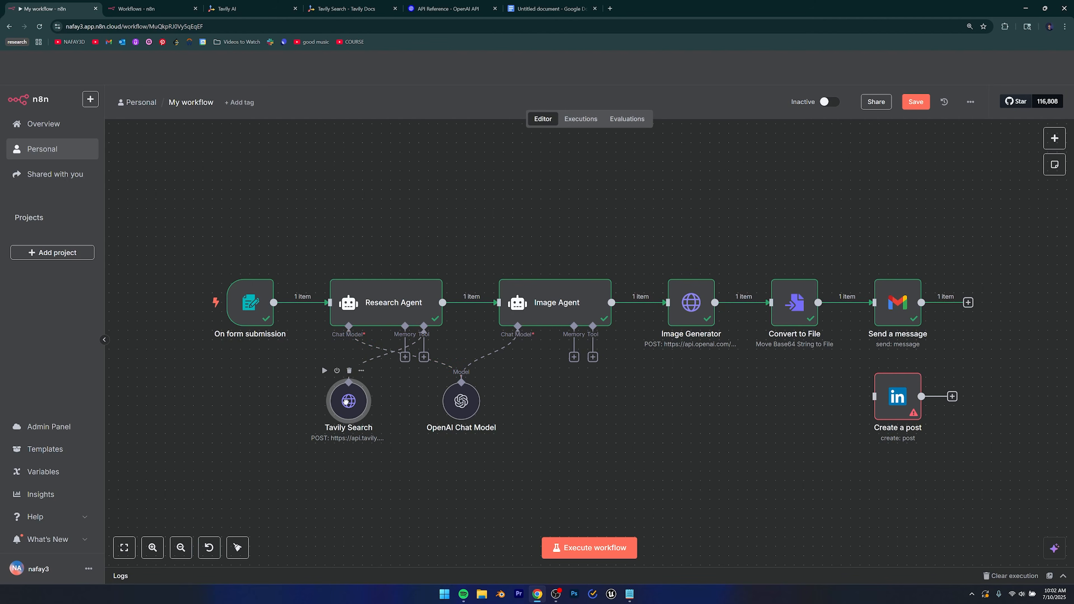
key("ctrl+z")
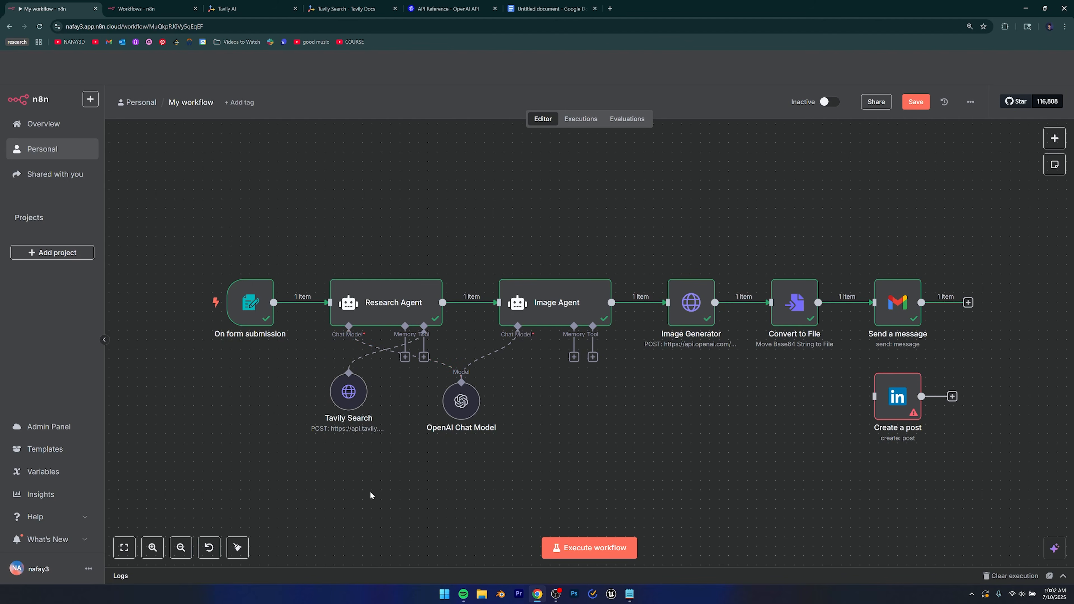
left_click_drag(350, 390, 350, 399)
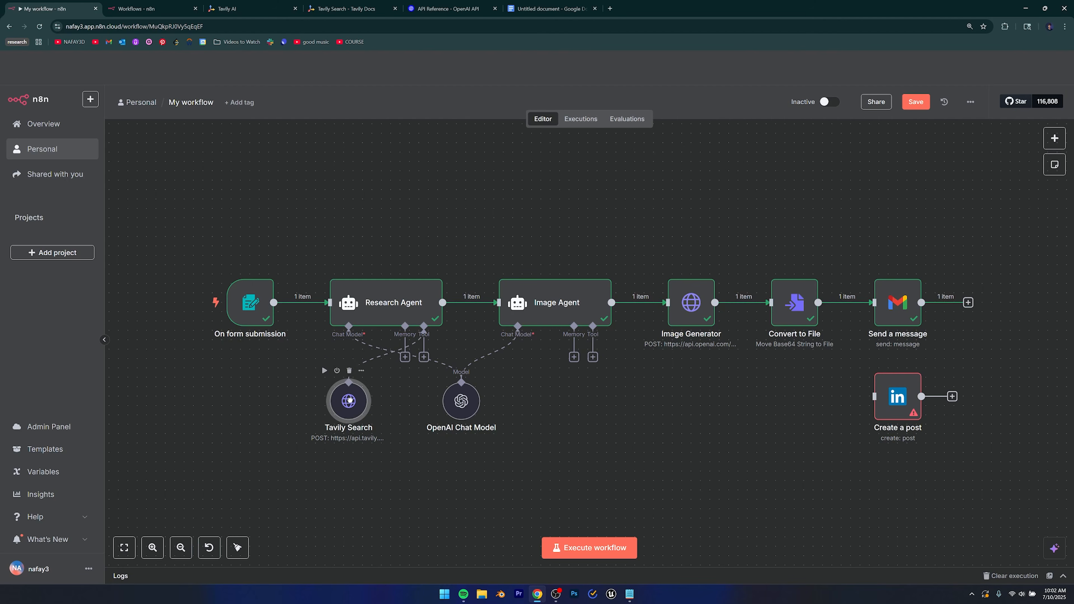
Review the OpenAI Chat Model, Research Agent, Image Agent and Image Generator nodes.
left_click(460, 402)
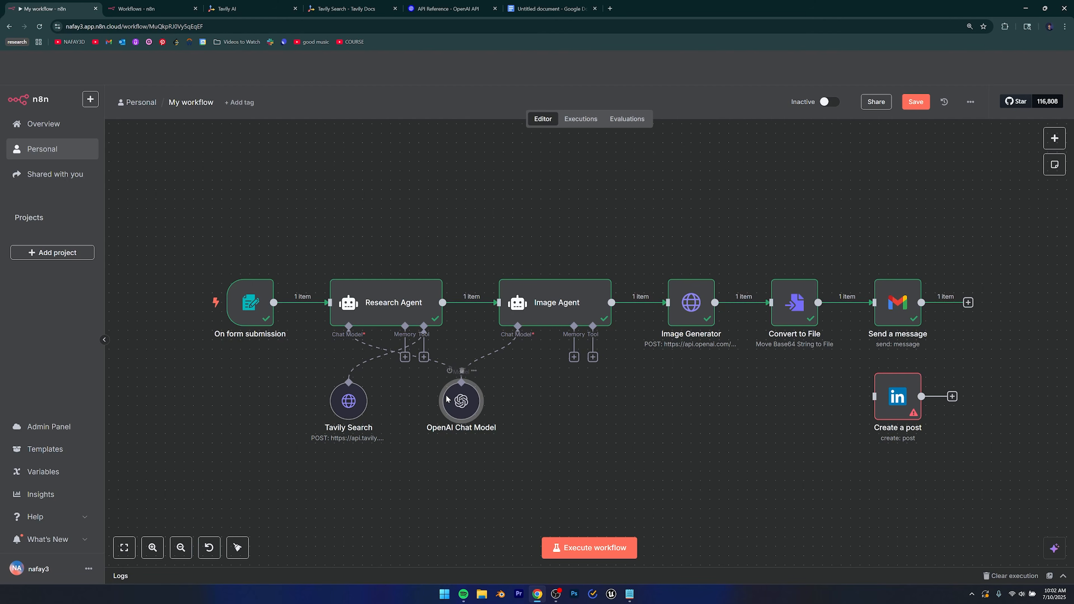
left_click(387, 317)
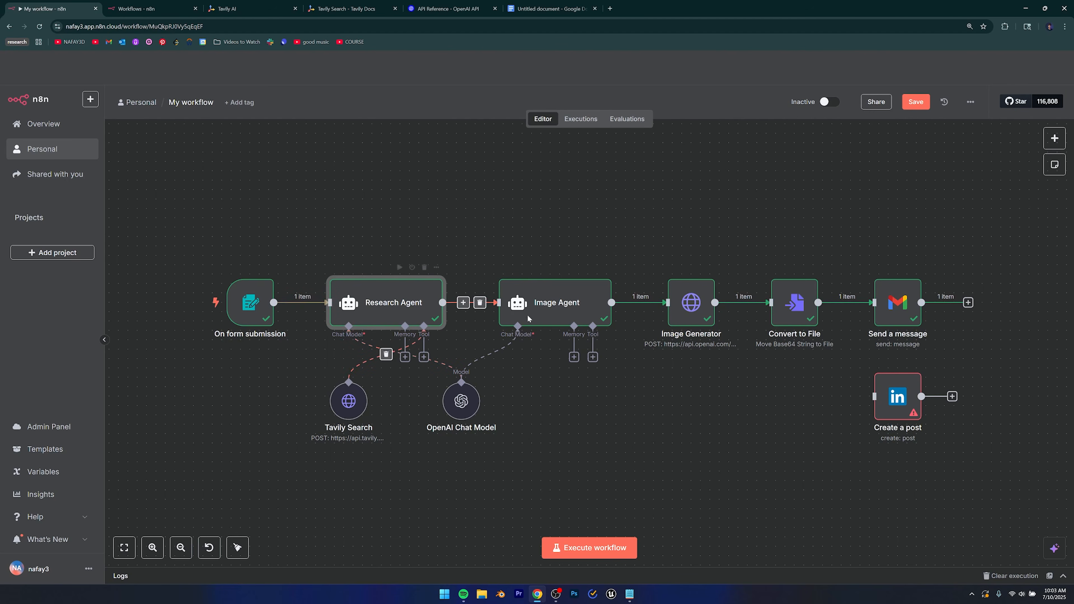
left_click(559, 303)
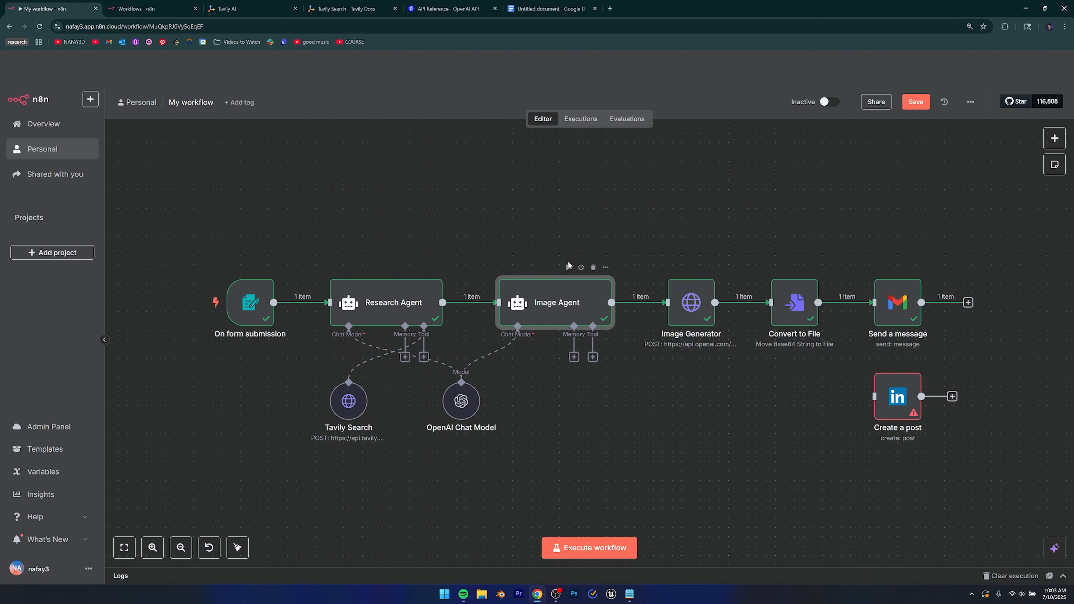
left_click_drag(530, 218, 682, 337)
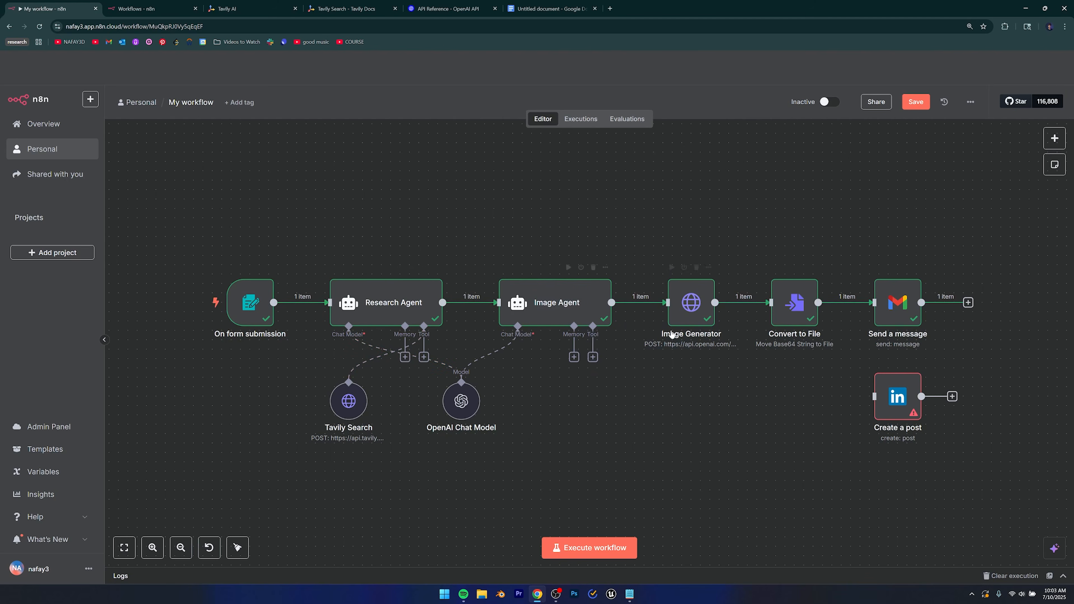
left_click_drag(580, 273, 500, 199)
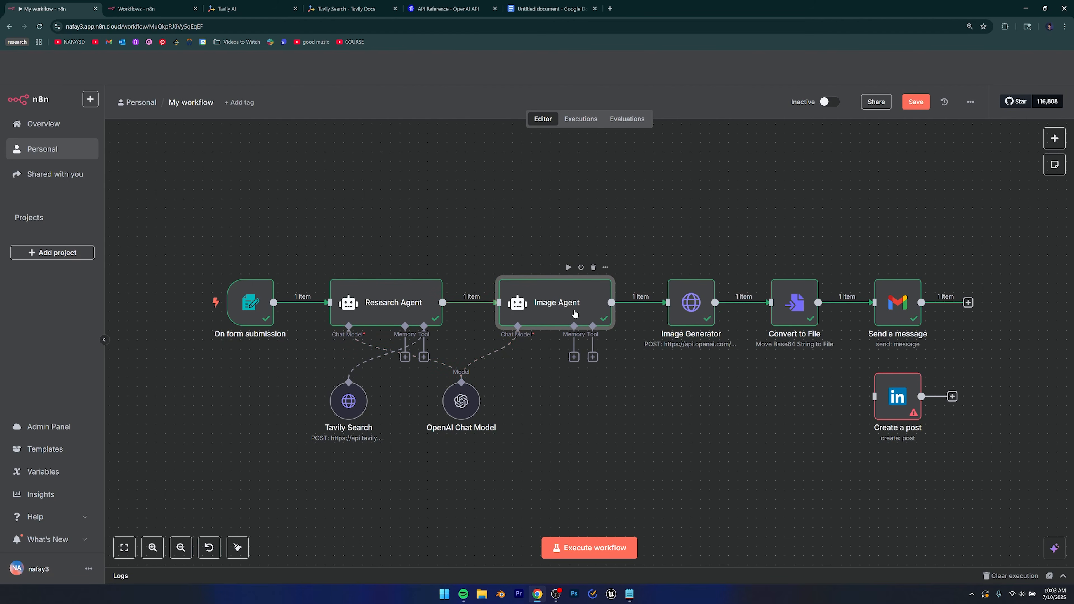
left_click(680, 322)
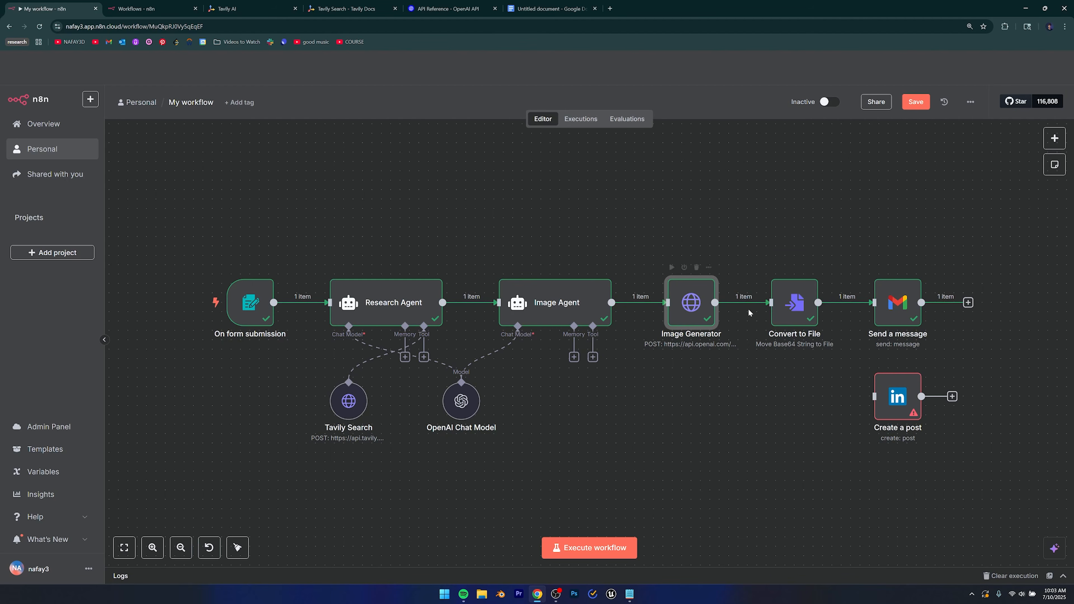
left_click(772, 250)
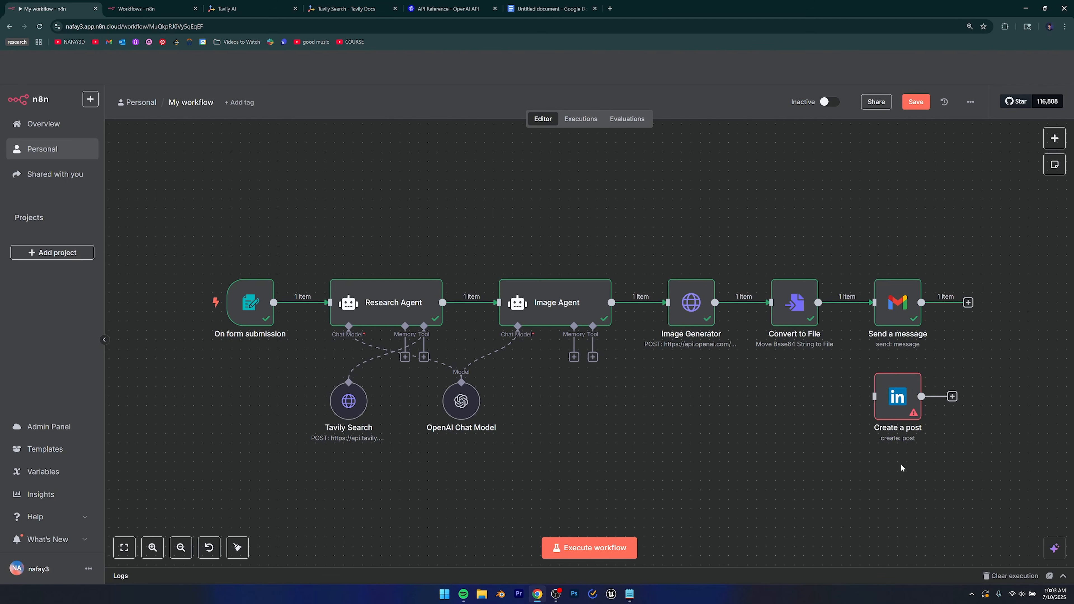
Start a test run of the workflow and reposition the test form window.
left_click(584, 549)
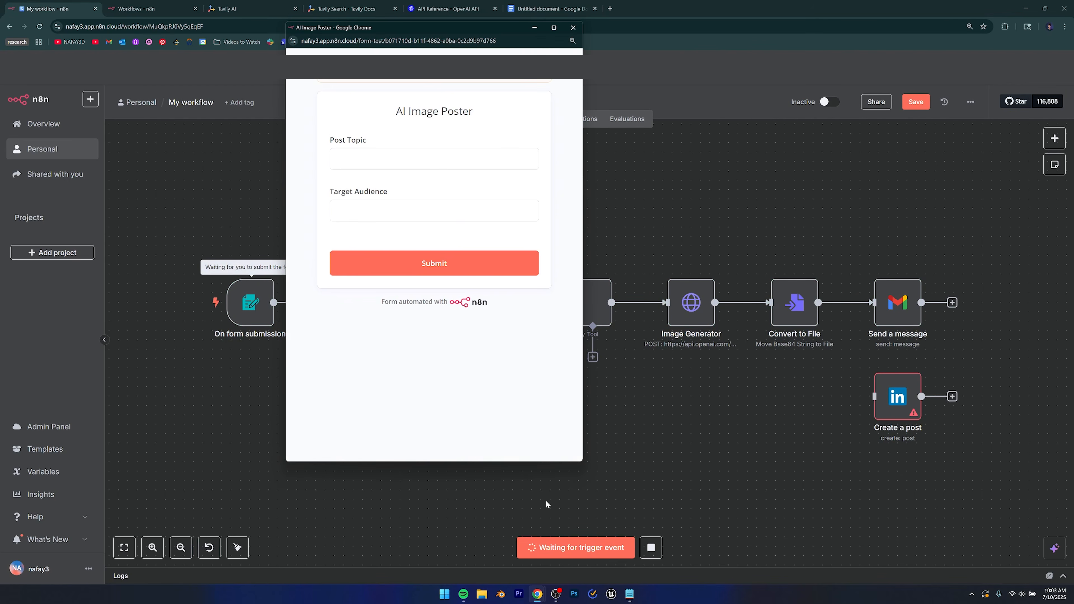
left_click_drag(421, 28, 566, 91)
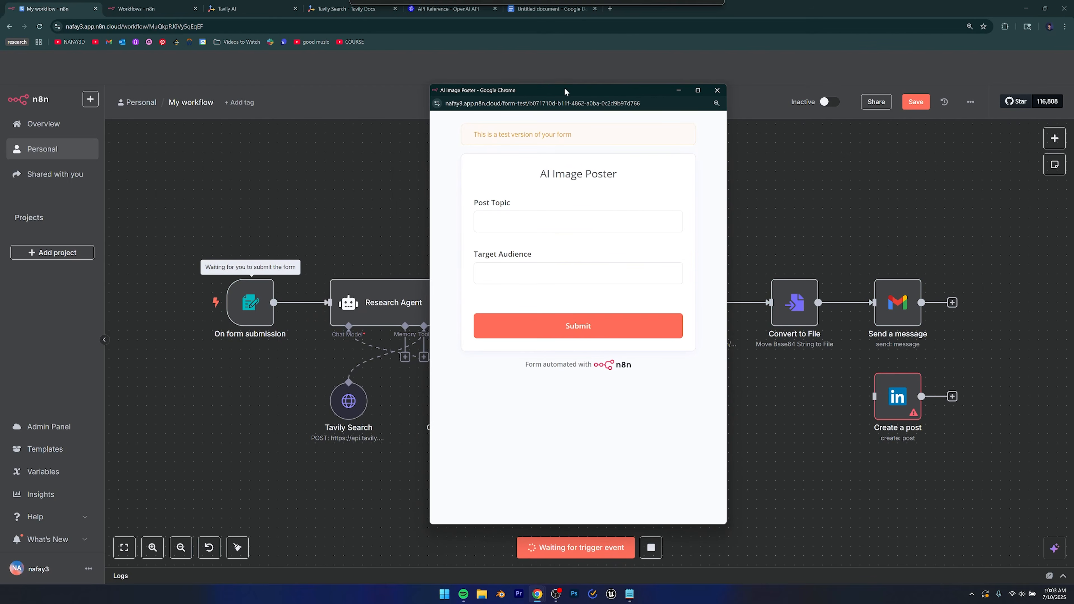
left_click_drag(536, 186, 624, 180)
Submit the form with Post Topic 'success' and Target Audience 'ambitious young people', then close it.
left_click(511, 227)
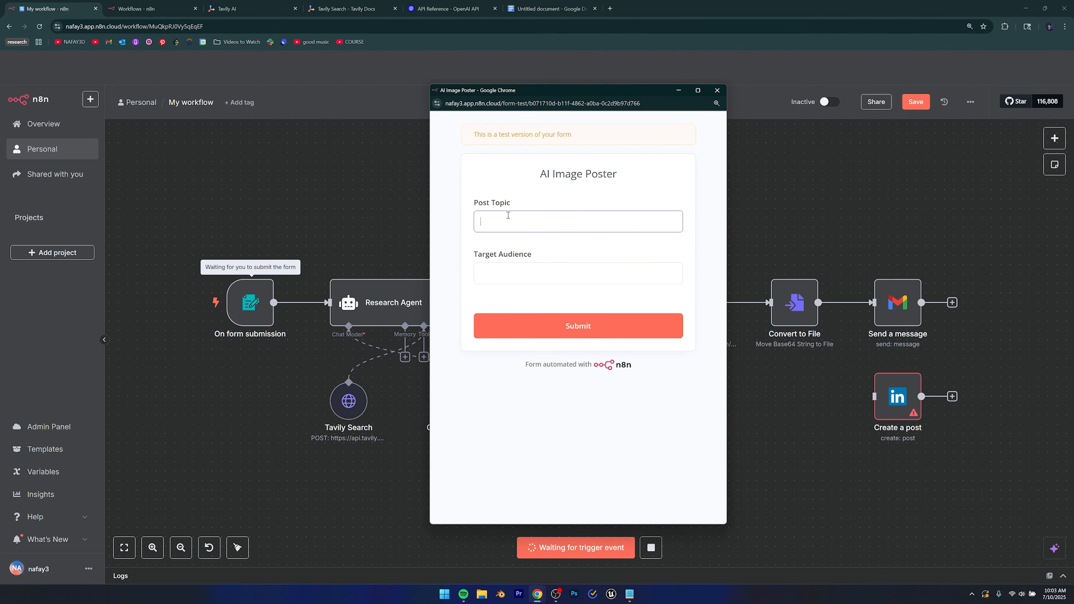
left_click(543, 275)
left_click(510, 221)
left_click(519, 274)
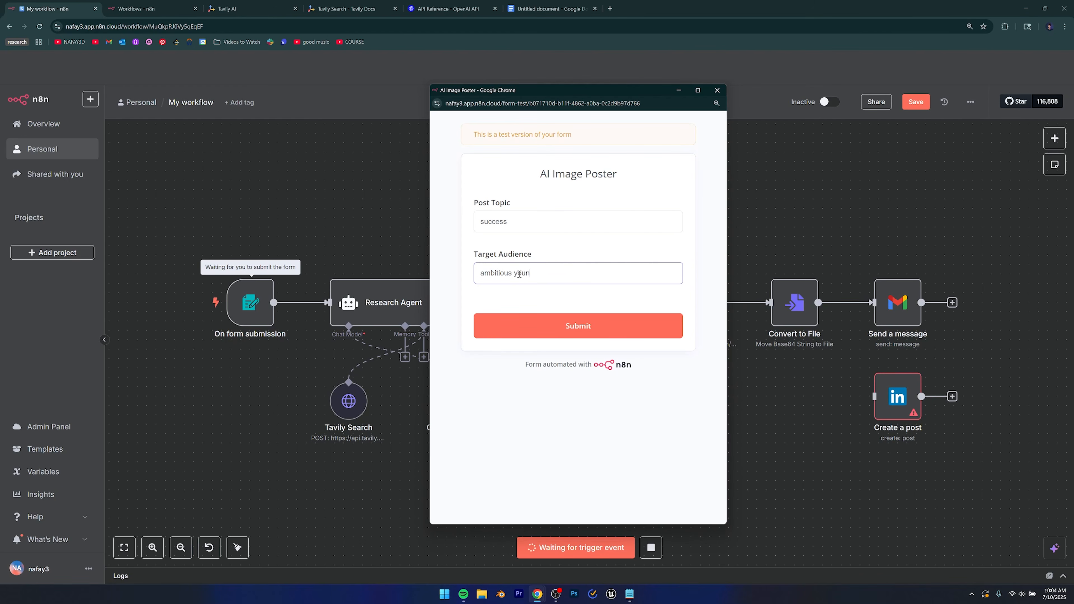
left_click(524, 298)
left_click_drag(484, 275, 578, 285)
left_click(577, 293)
left_click_drag(529, 231, 472, 214)
left_click(479, 192)
left_click(568, 324)
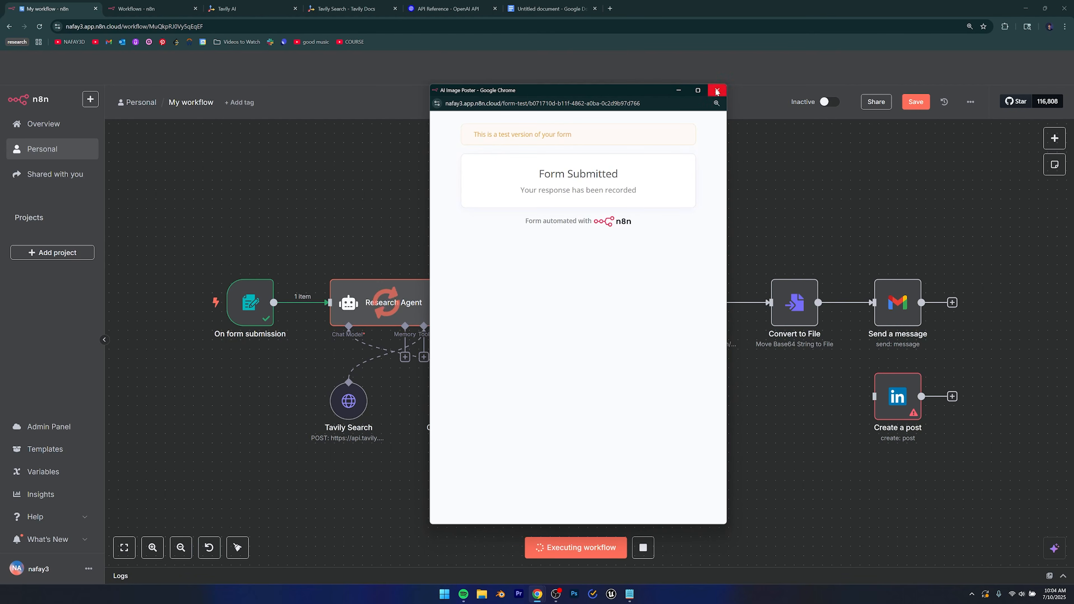
left_click(717, 90)
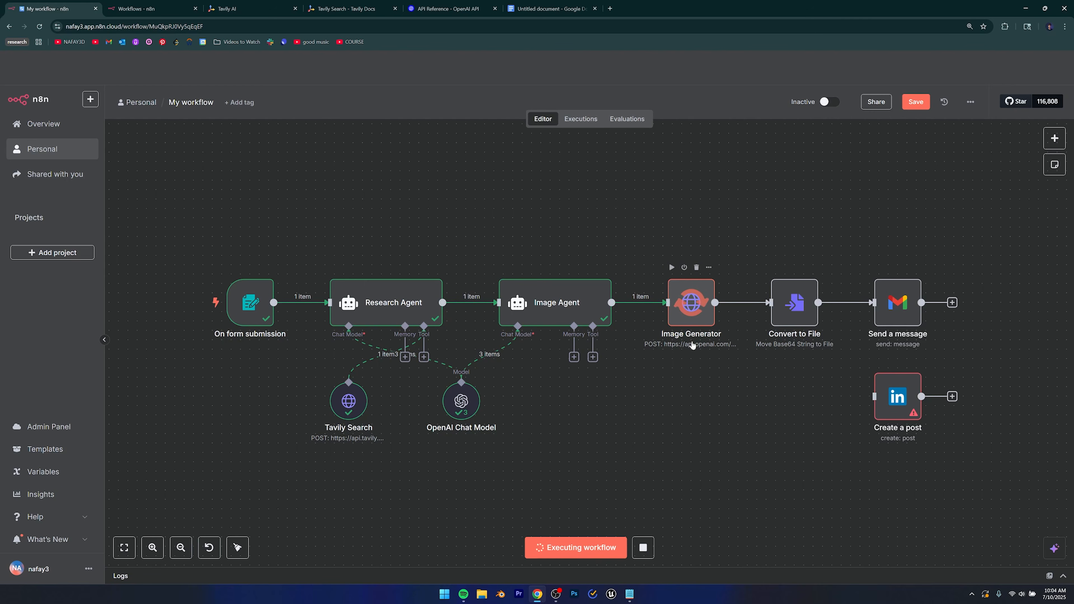
Follow the run and confirm Image Generator, Convert to File and Send a message succeeded.
left_click_drag(700, 400, 632, 394)
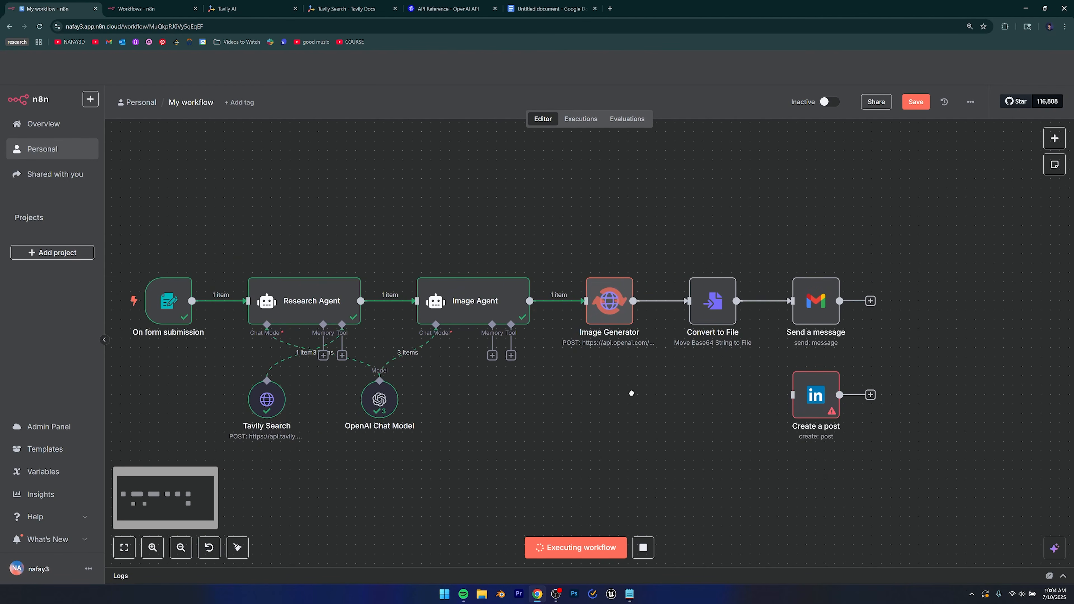
mouse_move(714, 310)
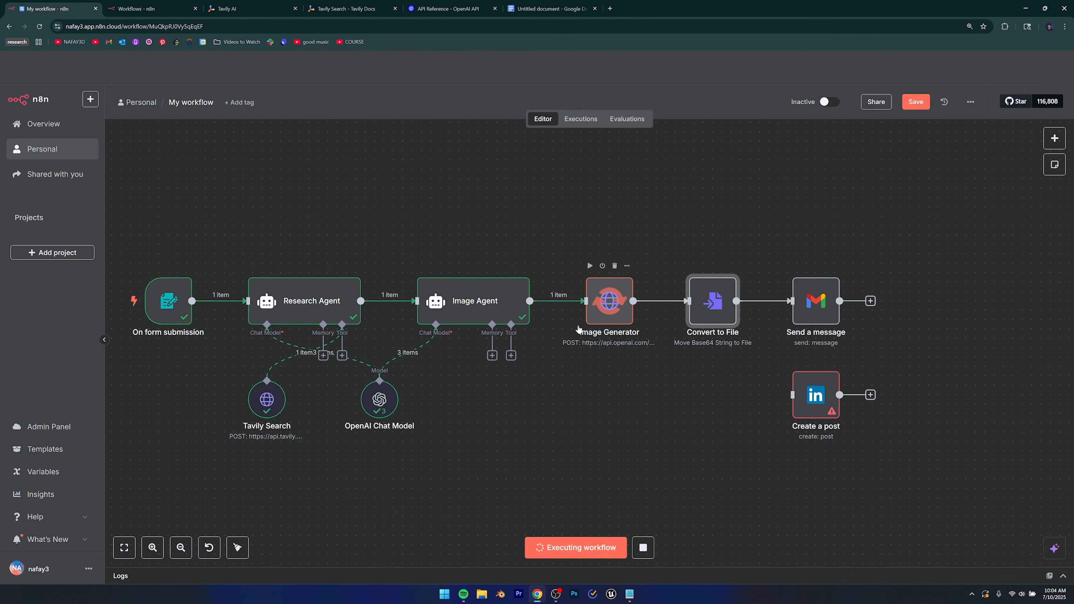
left_click(613, 343)
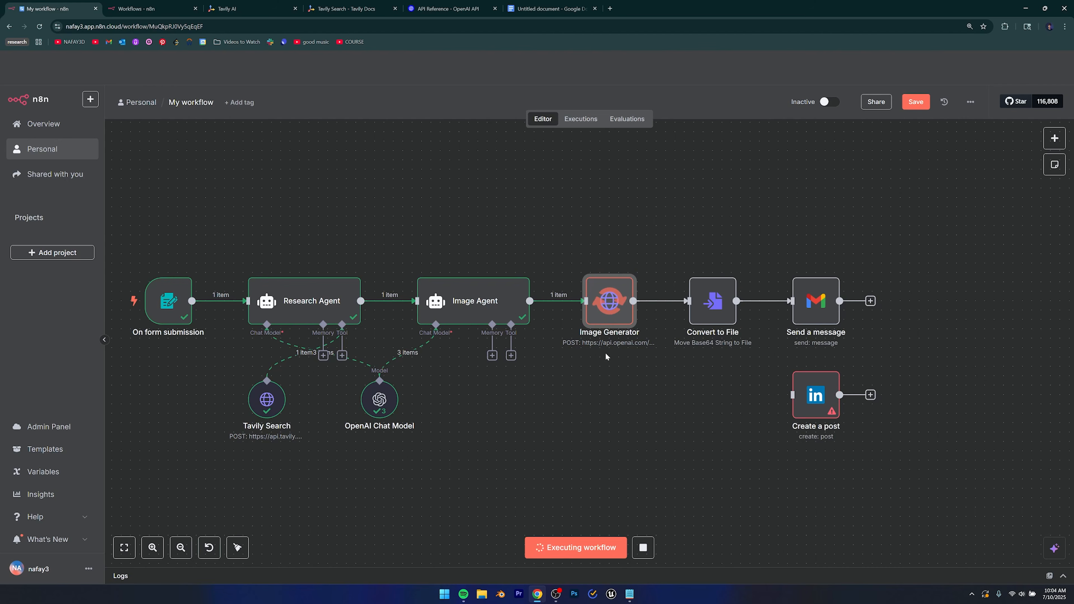
left_click(713, 303)
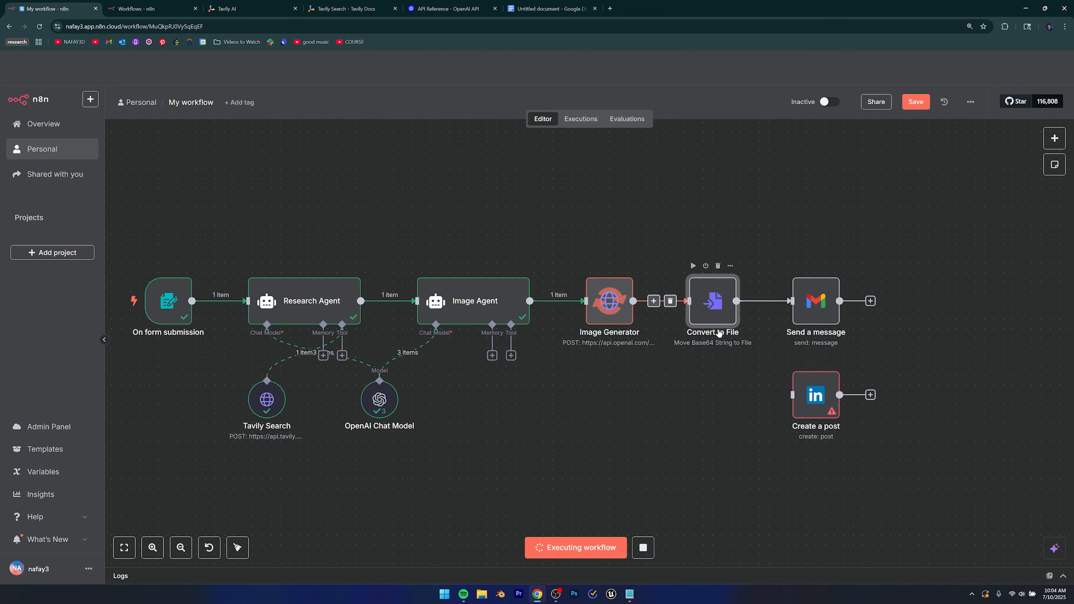
left_click(730, 357)
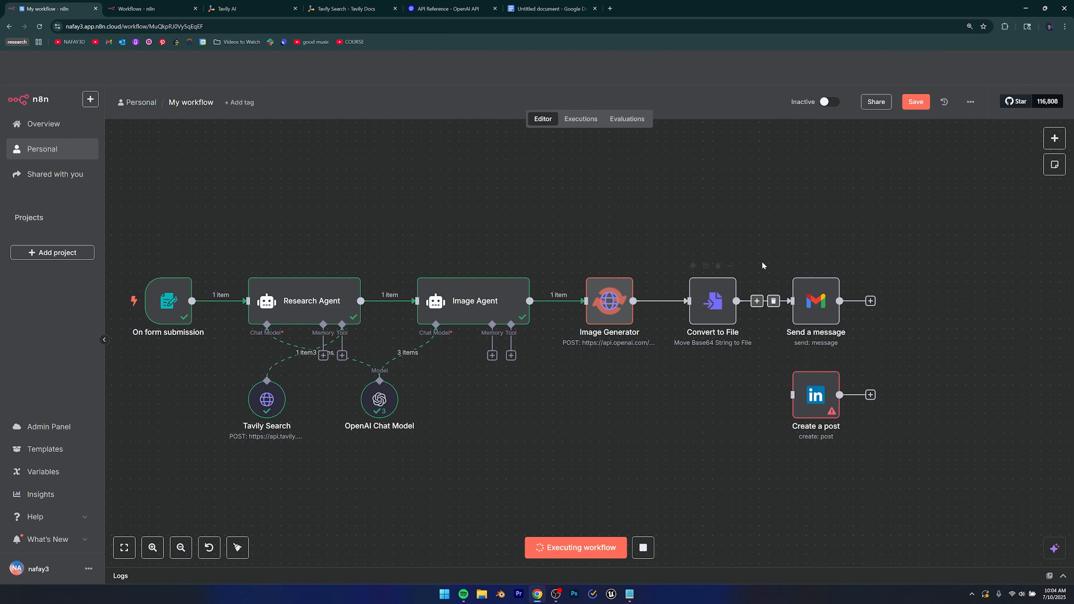
left_click(706, 318)
left_click(799, 315)
left_click(740, 422)
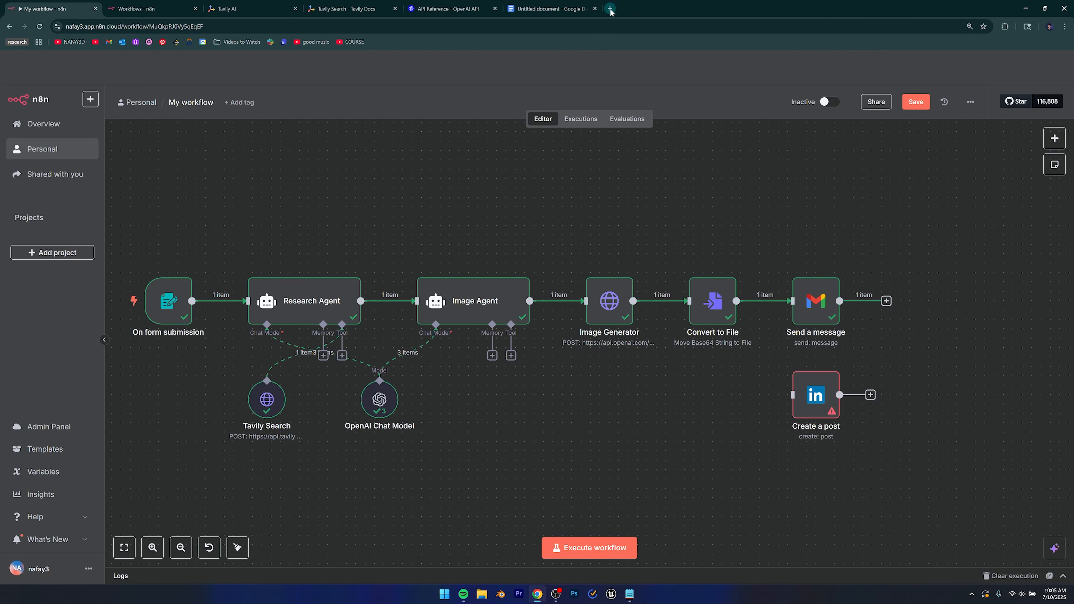
In a new Gmail tab, read the Linkedin Post email body about growth, resilience and learning.
left_click(610, 9)
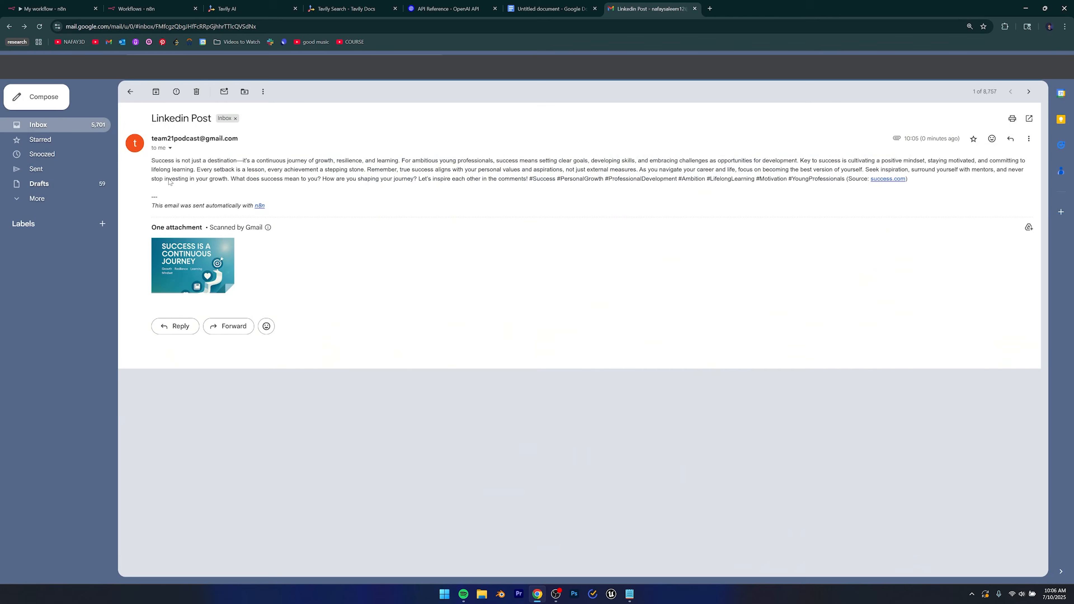
left_click_drag(147, 161, 283, 162)
left_click(283, 162)
left_click_drag(155, 161, 399, 161)
left_click_drag(307, 161, 399, 162)
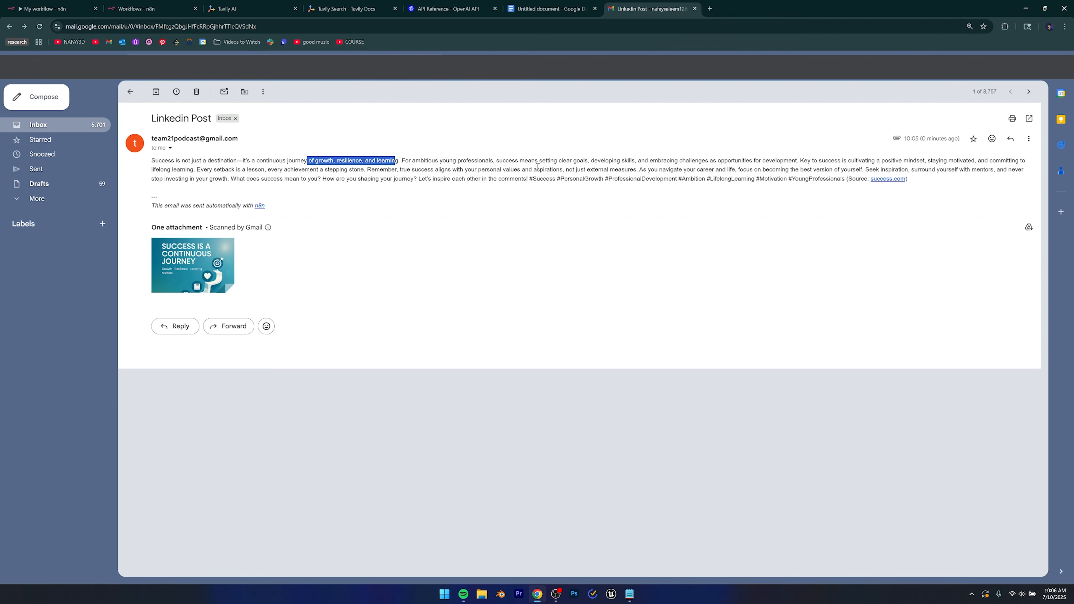
left_click(976, 182)
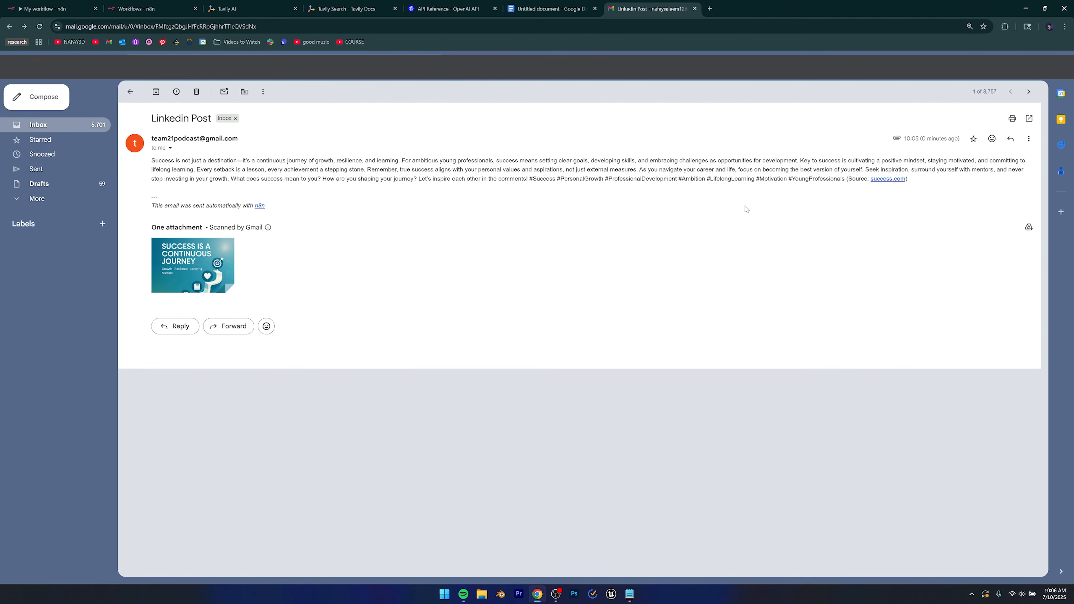
Open the success.com source link, then return to read the closing lines and hashtags.
left_click(880, 179)
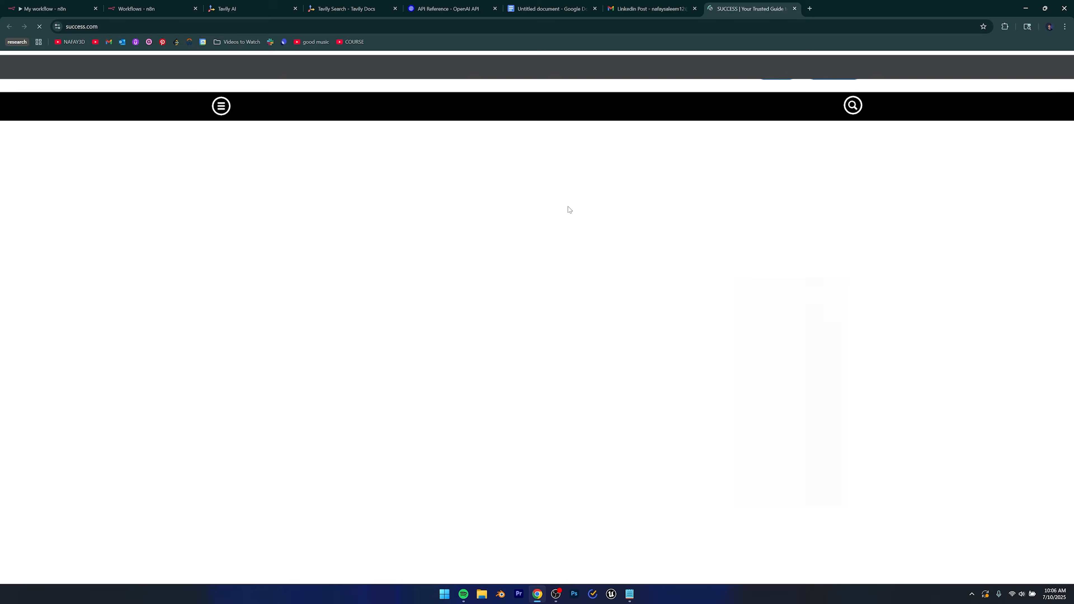
left_click(681, 4)
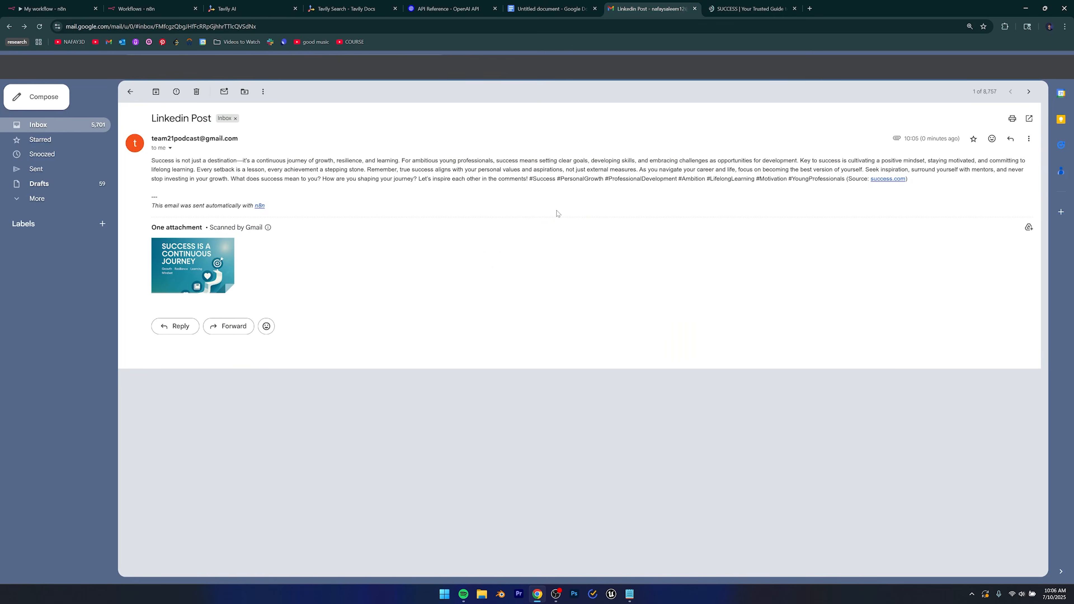
left_click_drag(505, 170, 779, 182)
left_click(822, 184)
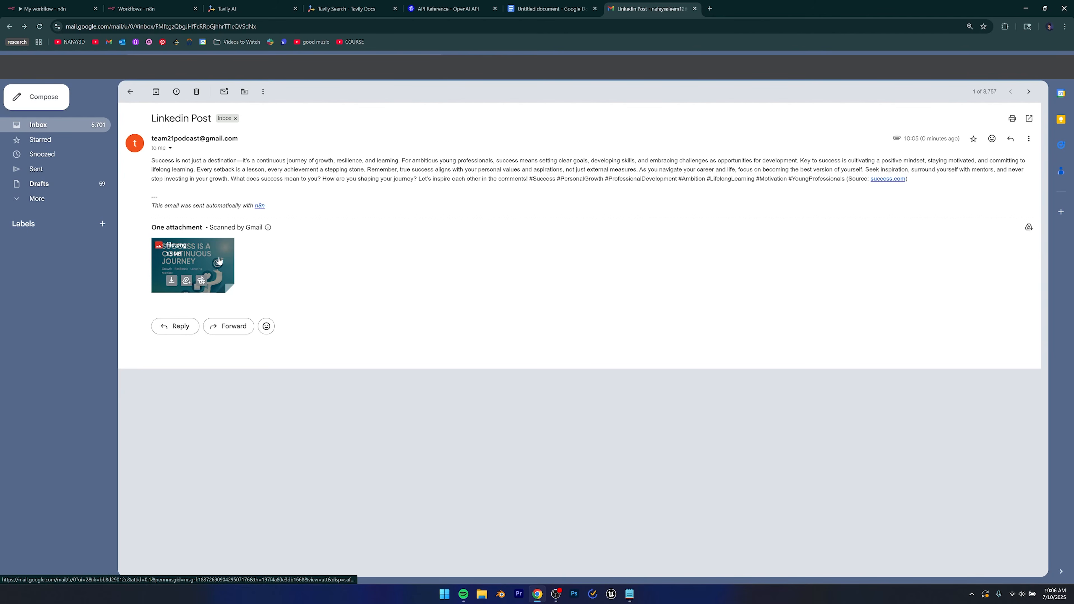
Preview the attached 'Success is a continuous journey' image full size, then return to n8n.
left_click(212, 254)
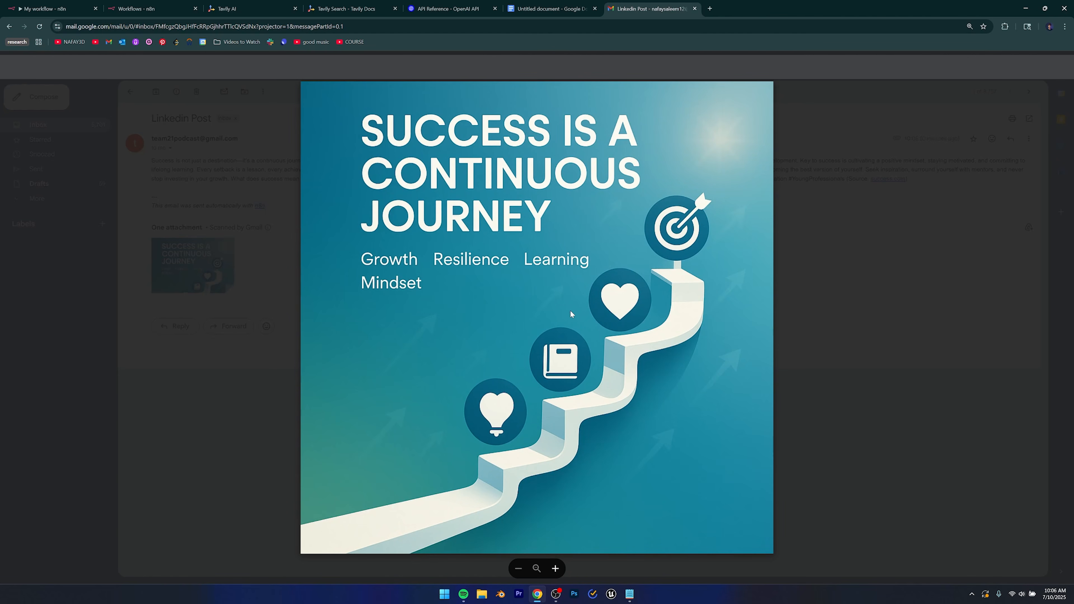
key("Escape")
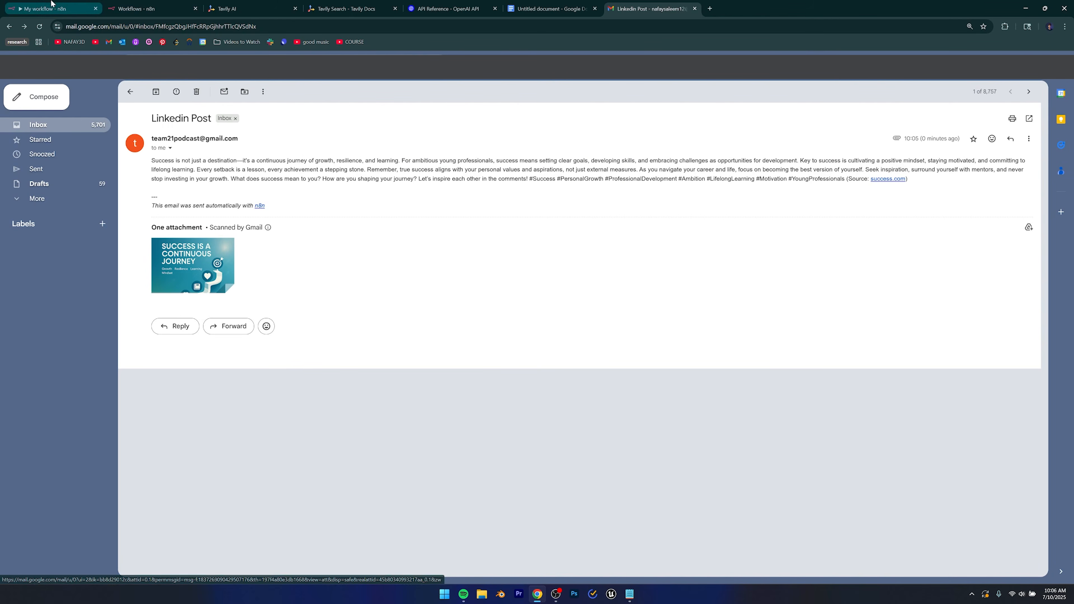
left_click(77, 4)
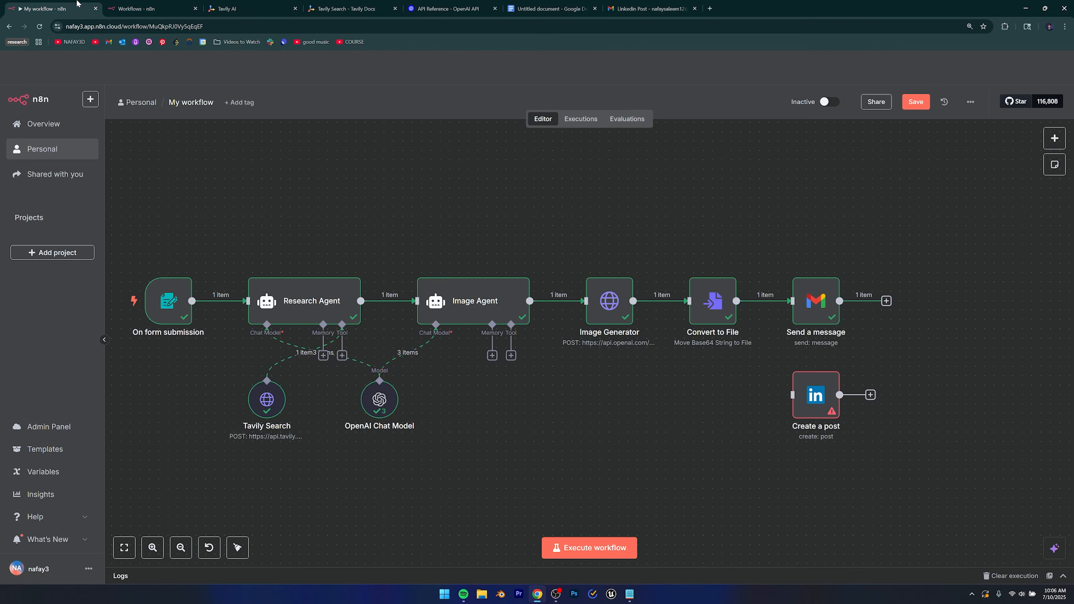
Create a new blank workflow from the n8n workflows overview.
left_click(143, 5)
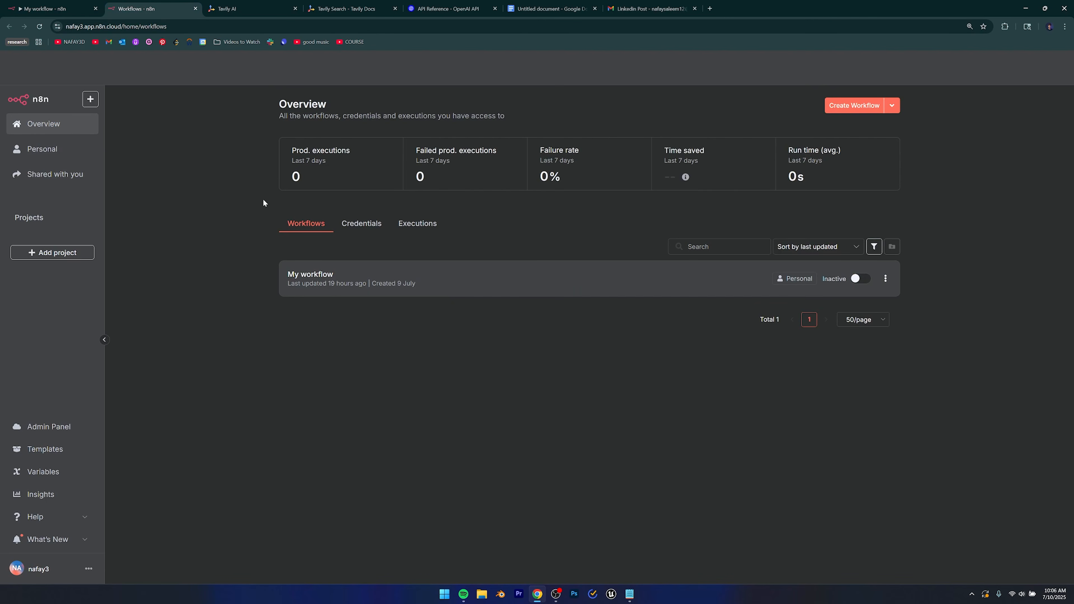
left_click(847, 105)
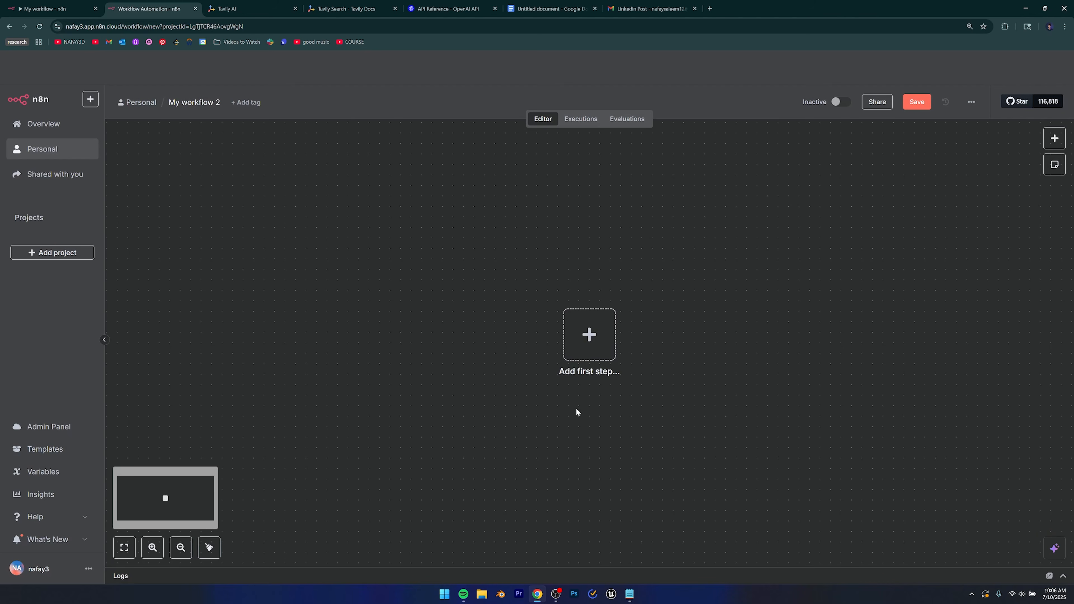
scroll(600, 407, "down", 1)
left_click_drag(629, 409, 486, 407)
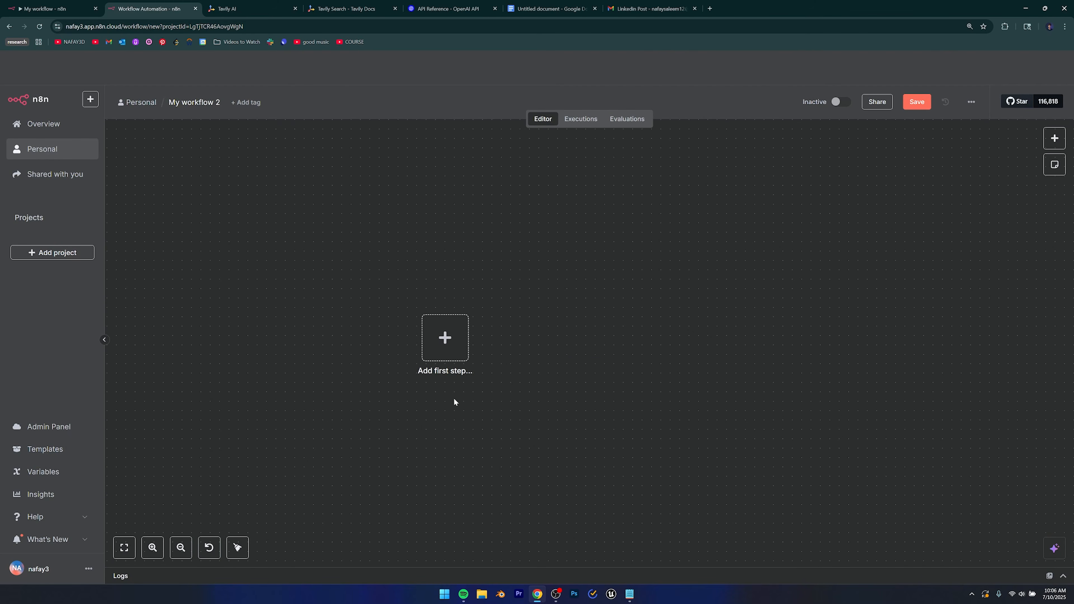
Add an On form submission trigger, comparing it with the original workflow's trigger node.
left_click(446, 341)
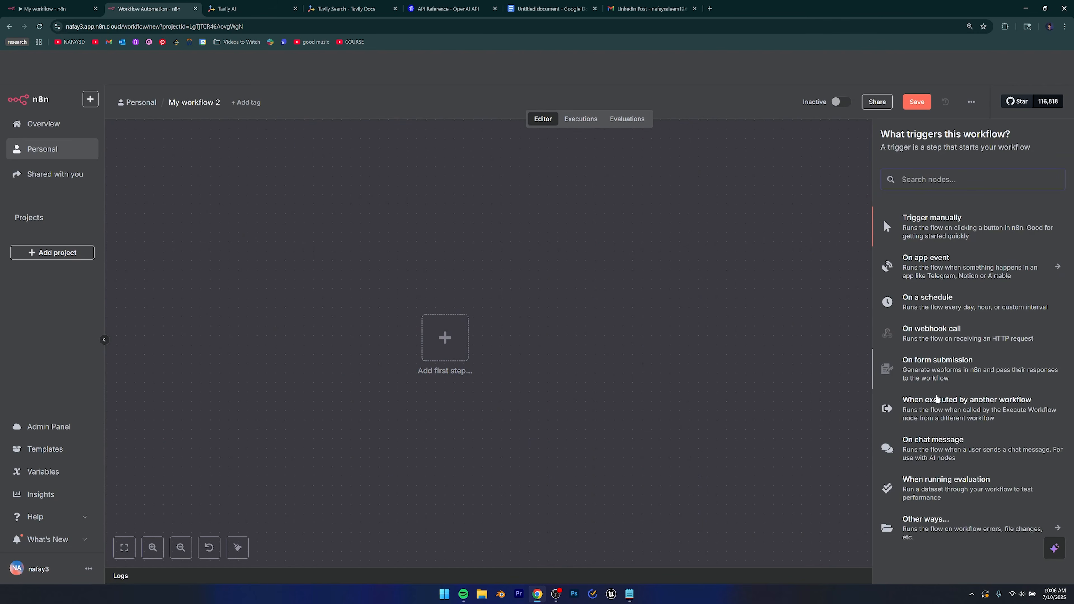
left_click(936, 377)
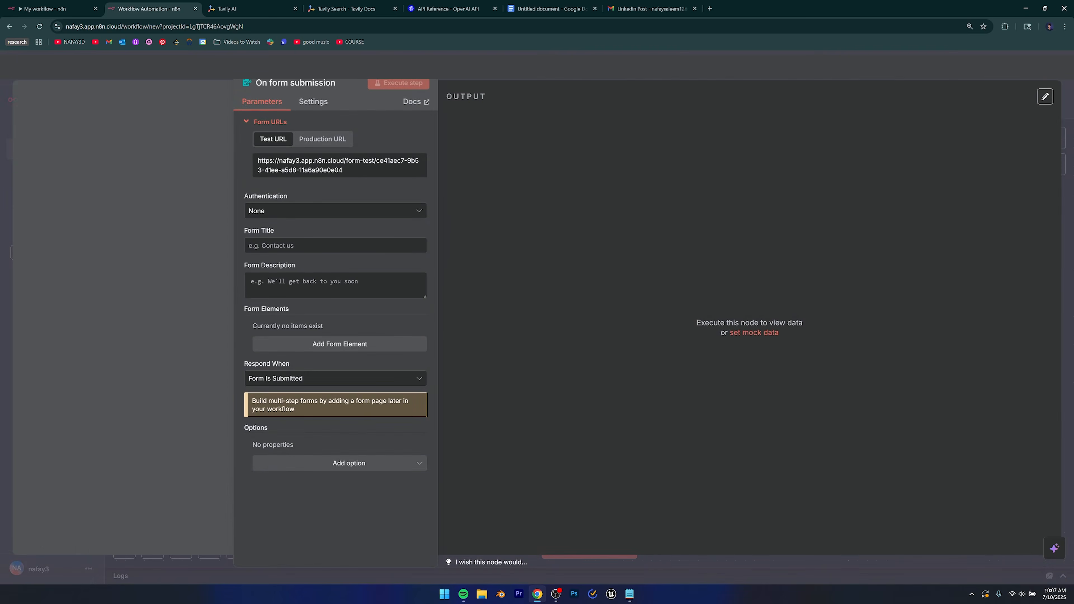
left_click(57, 6)
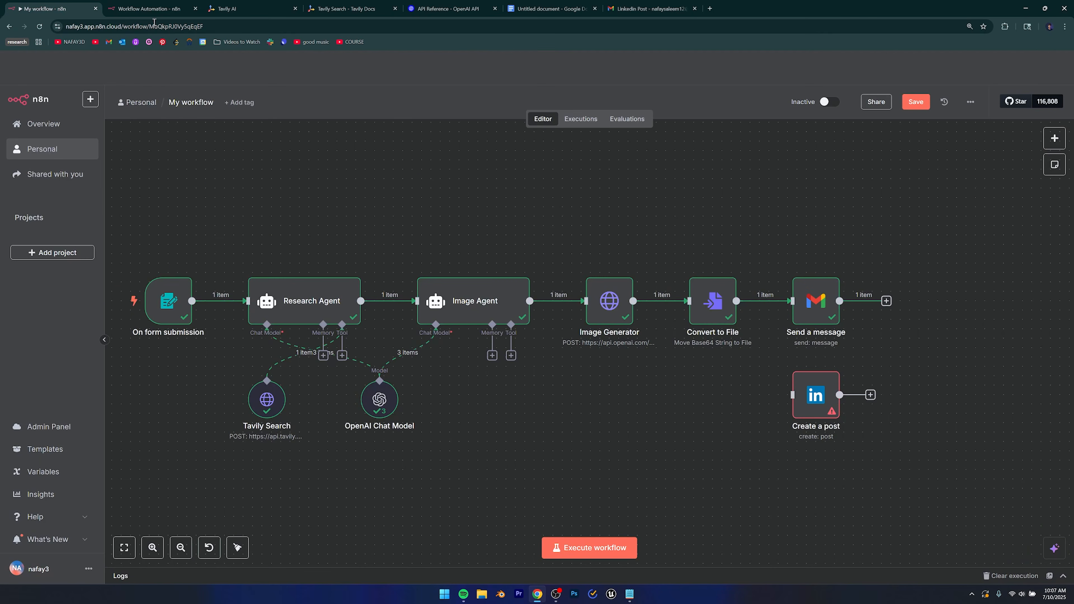
left_click(168, 302)
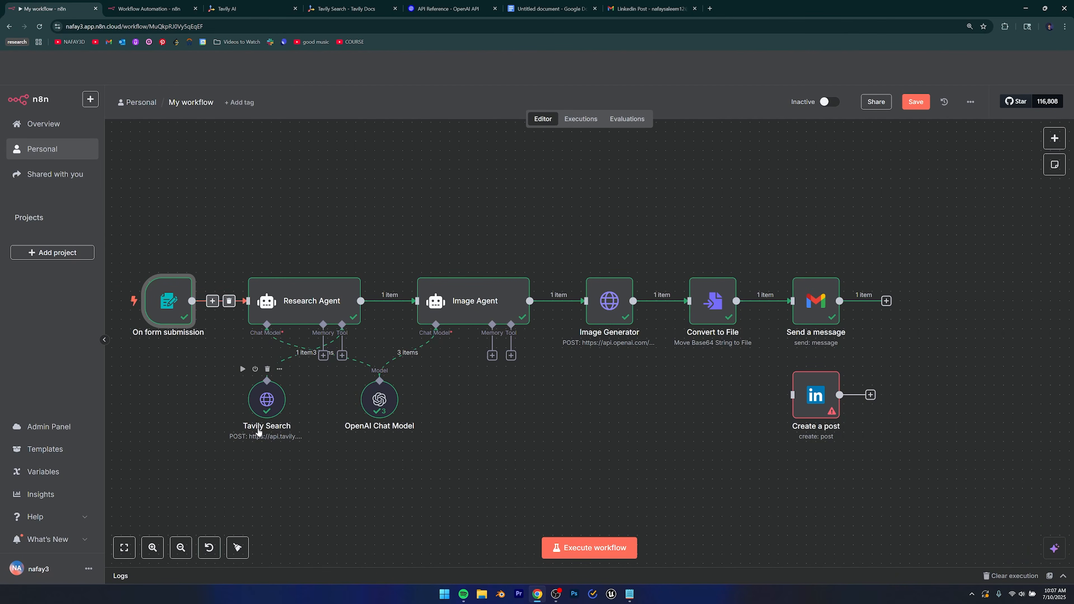
left_click(167, 3)
Copy the test form URL and set the form title to 'Post Creator'.
left_click(290, 157)
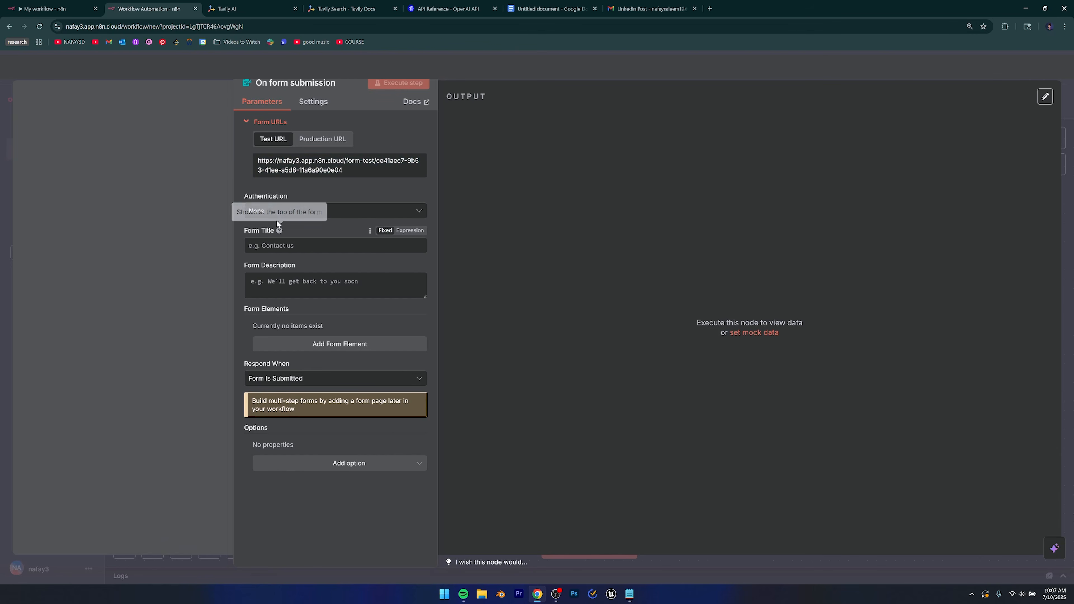
left_click(284, 249)
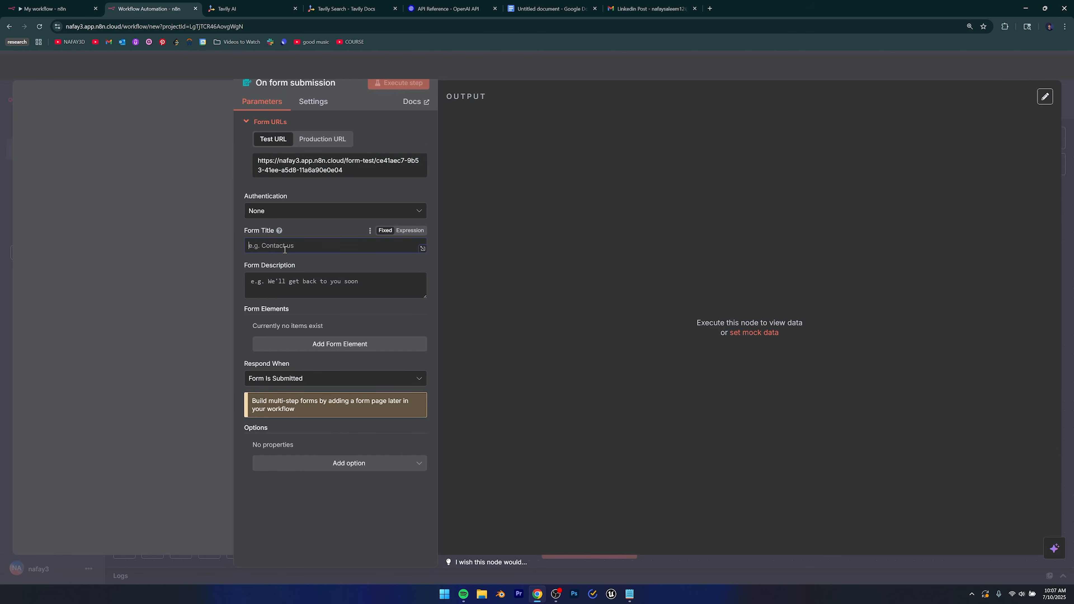
type("Post Creator")
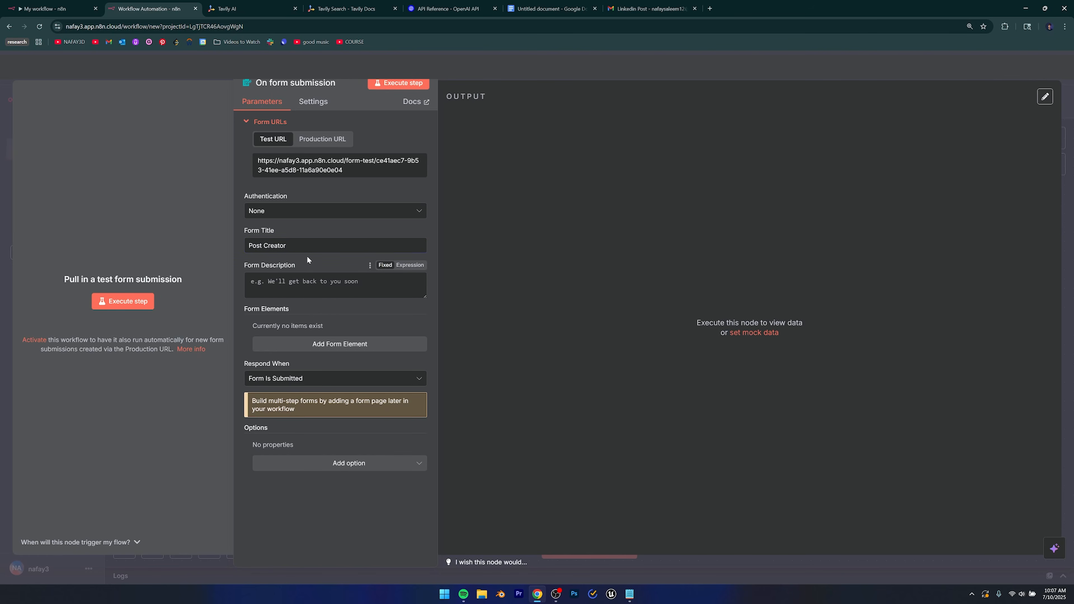
left_click(314, 283)
Add two form fields named 'Post Topic' and 'Target Audience', then close the trigger settings.
left_click(329, 344)
left_click(318, 341)
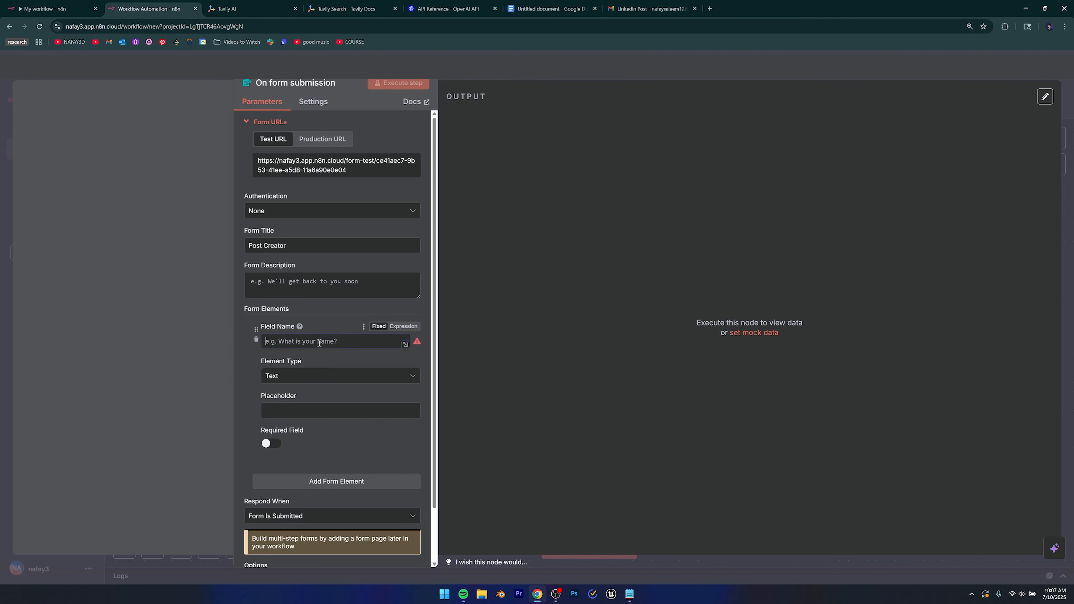
type("Post Topic")
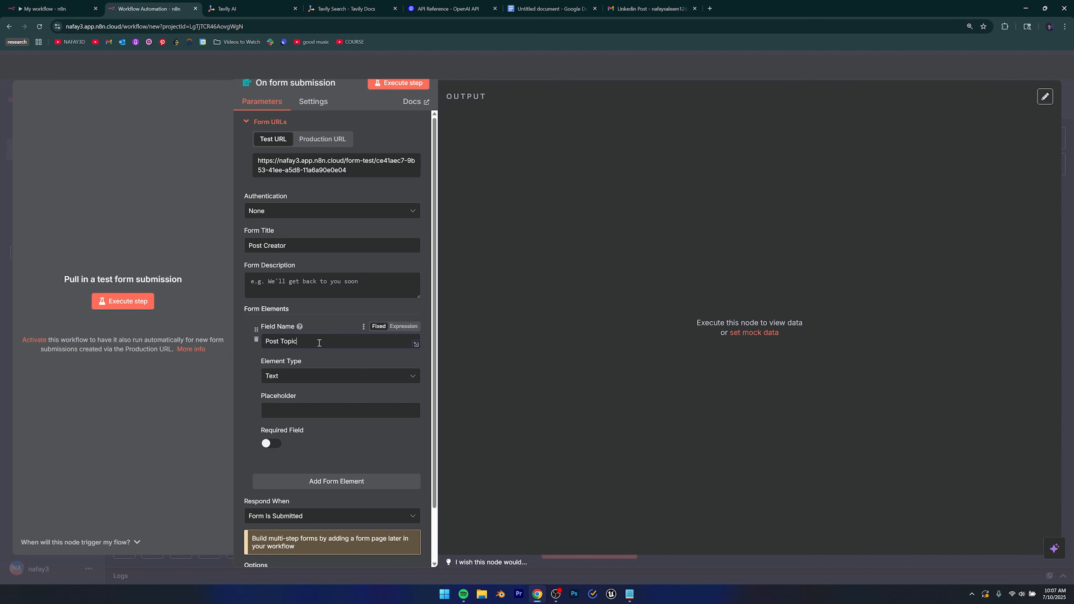
scroll(313, 439, "down", 1)
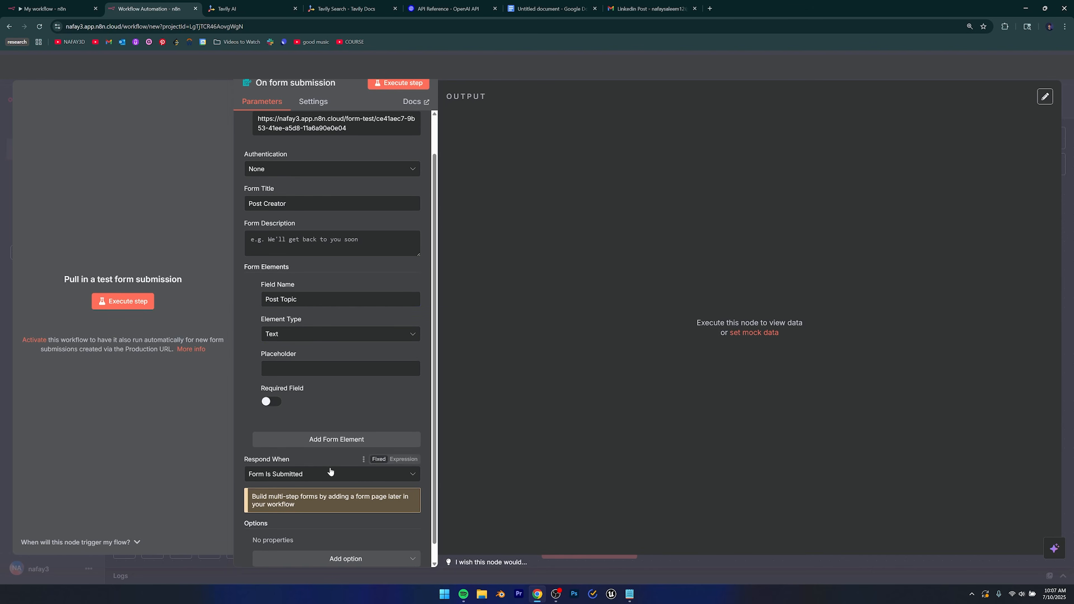
left_click(313, 439)
scroll(318, 432, "down", 2)
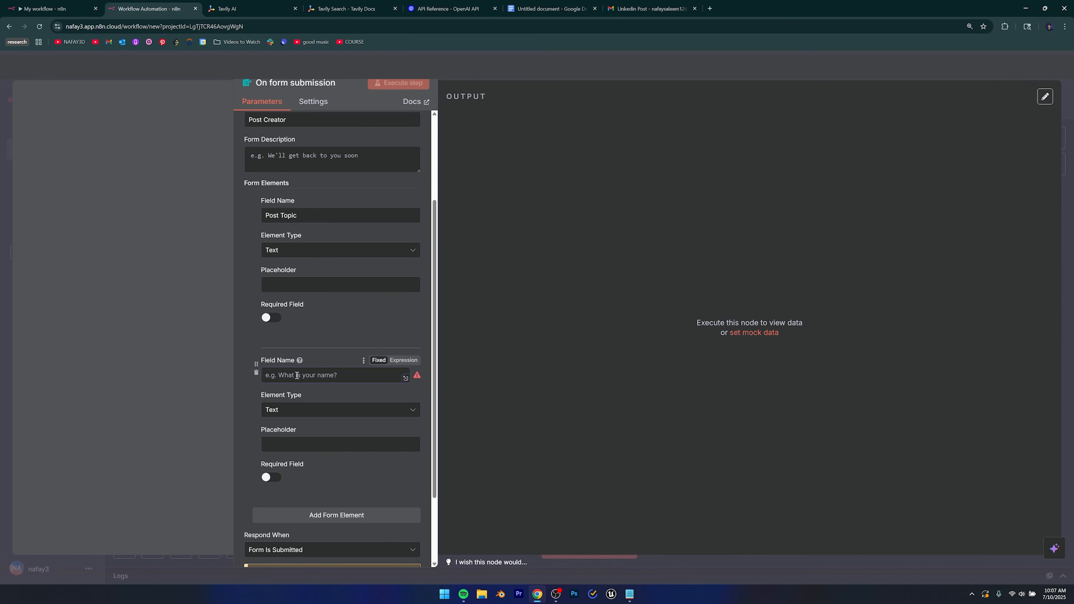
type("Target Audience")
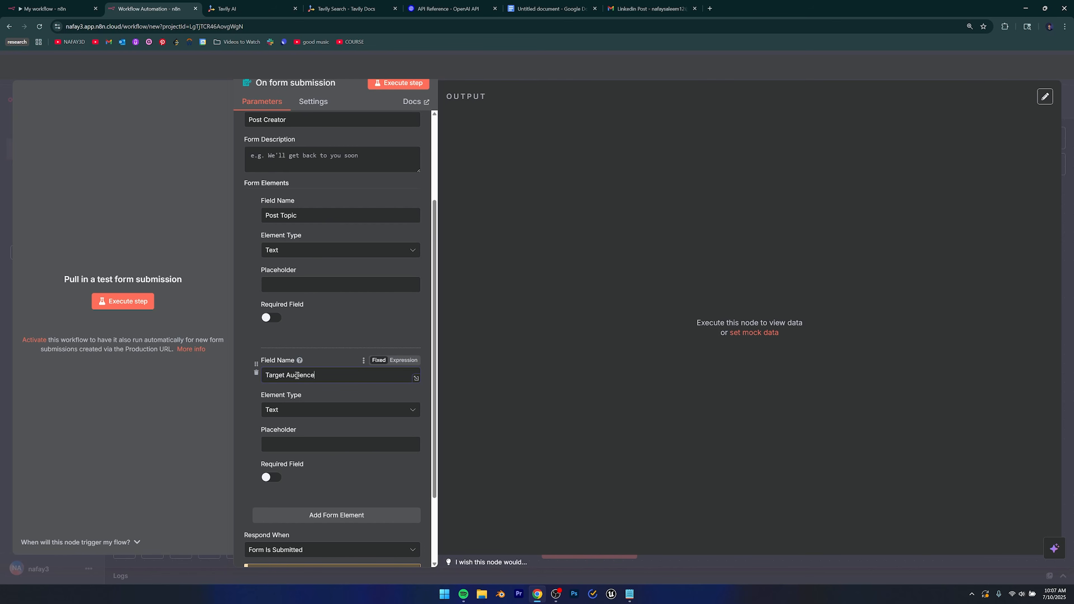
left_click(348, 355)
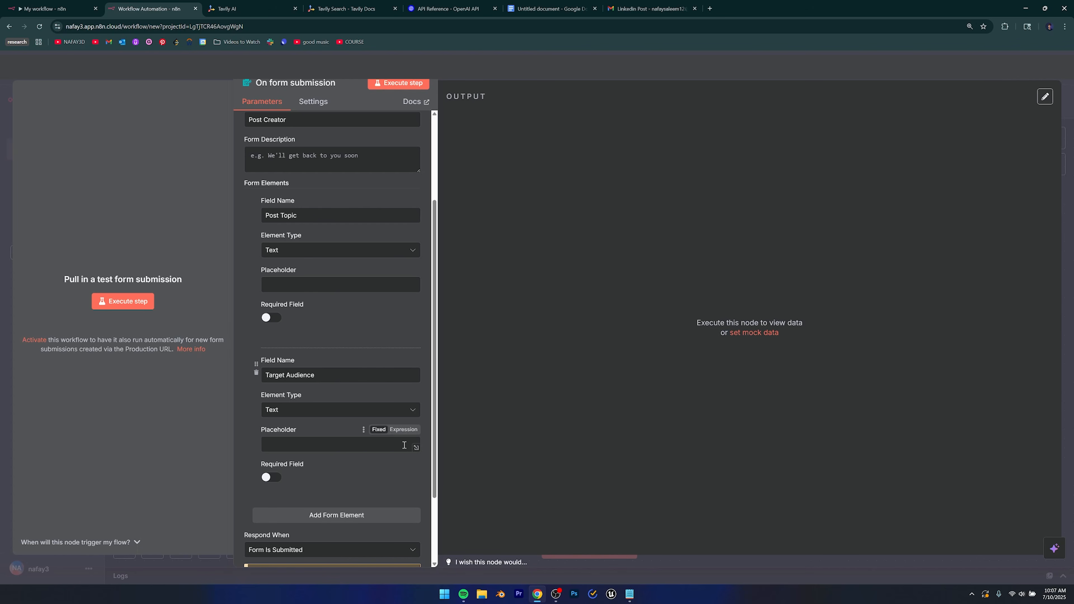
key("Escape")
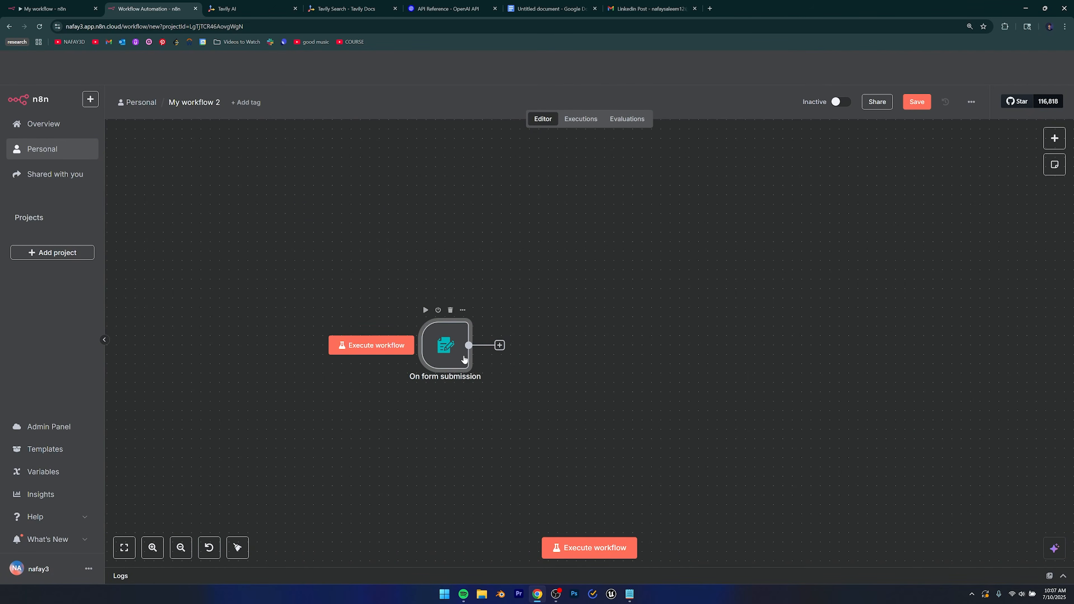
Test-run My workflow 2, dismiss the test form, and open the trigger's next-node picker.
left_click(592, 548)
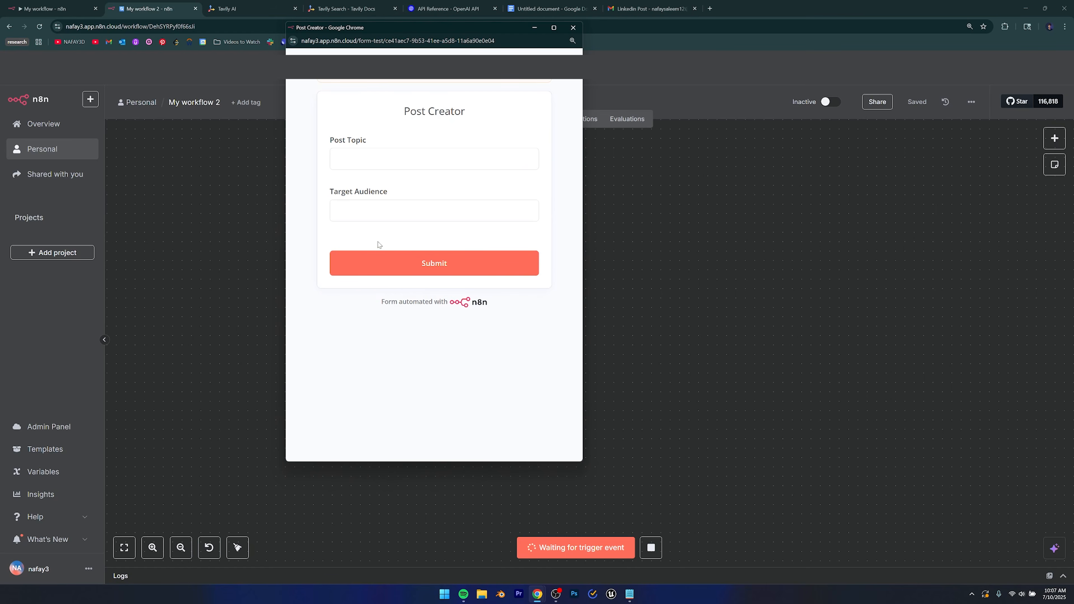
left_click(573, 28)
scroll(457, 404, "right", 2)
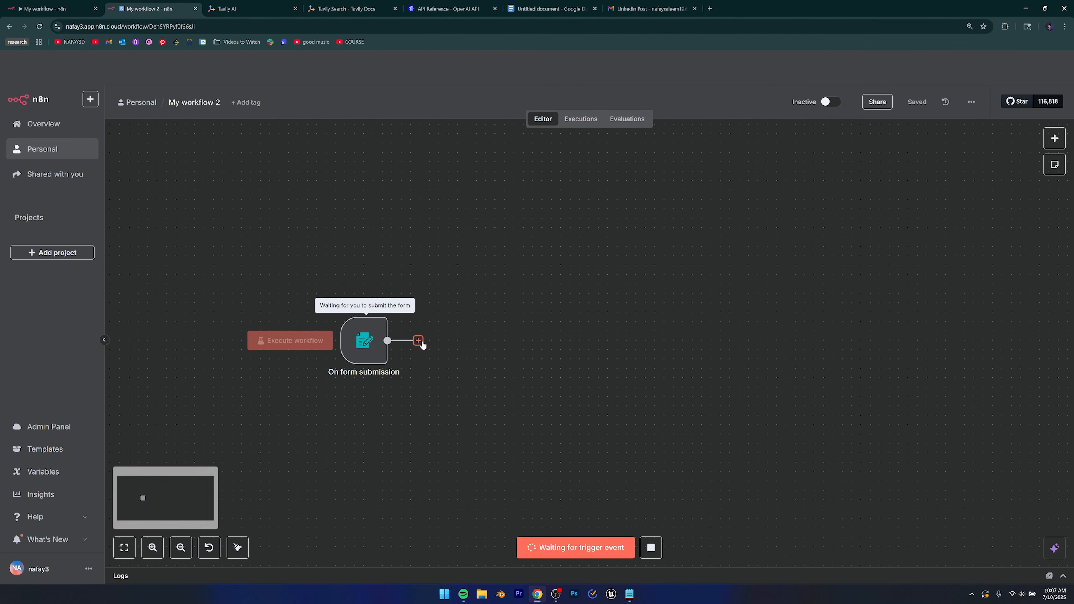
left_click(418, 342)
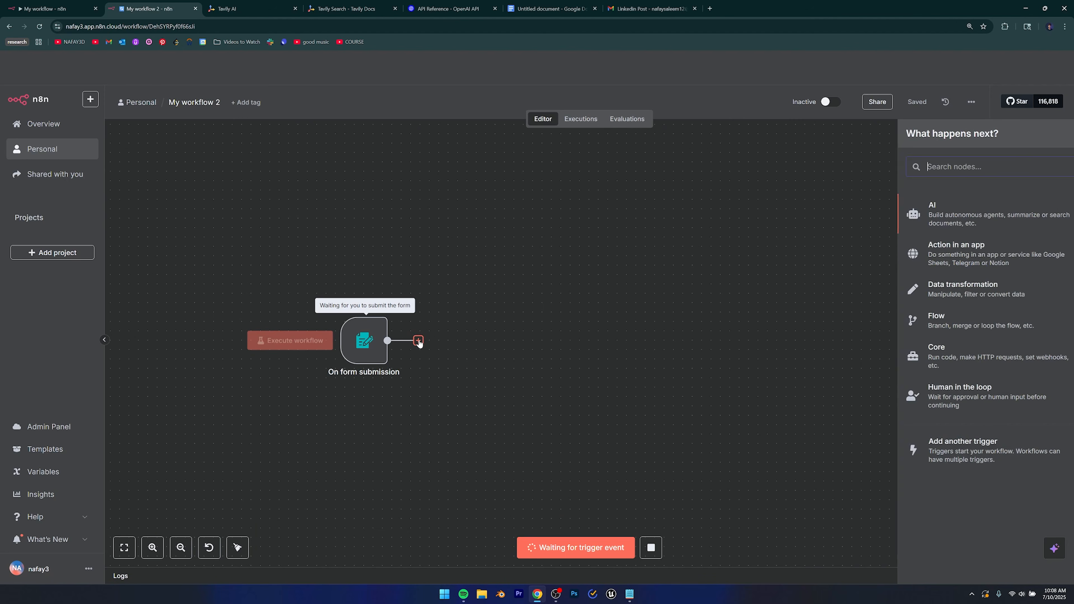
Add an AI Agent node from the AI category, checking the original Research Agent for reference.
left_click(917, 213)
left_click(919, 277)
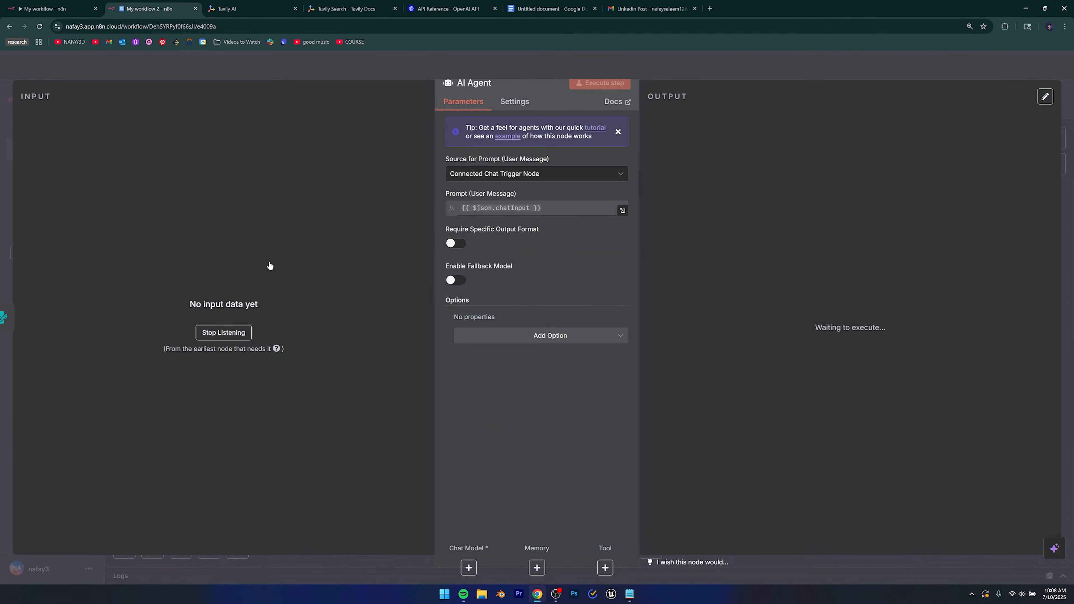
key("ctrl+shift+Tab")
left_click(290, 296)
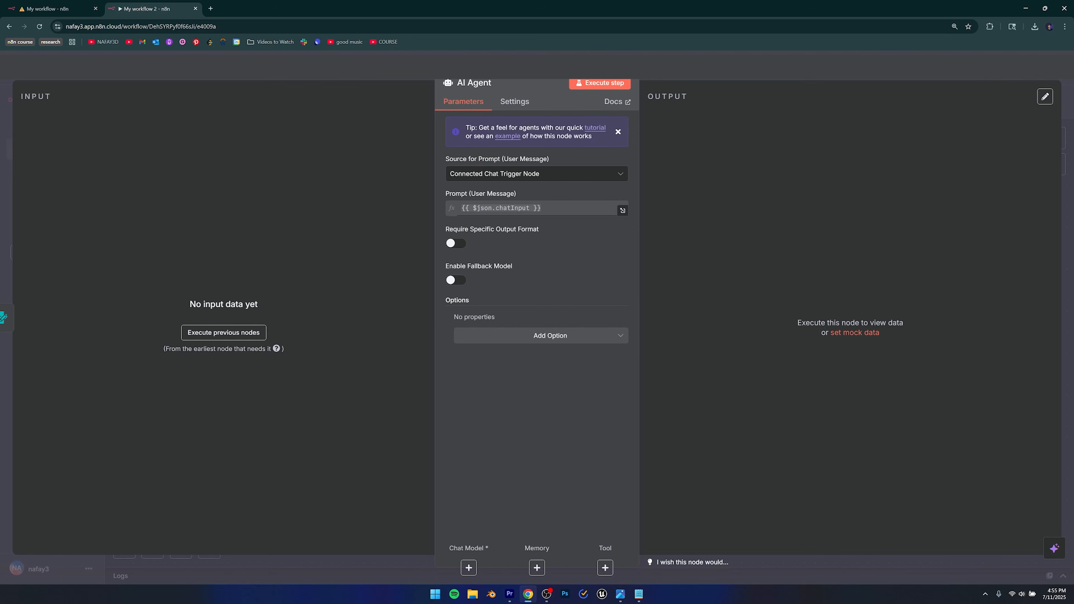
key("Escape")
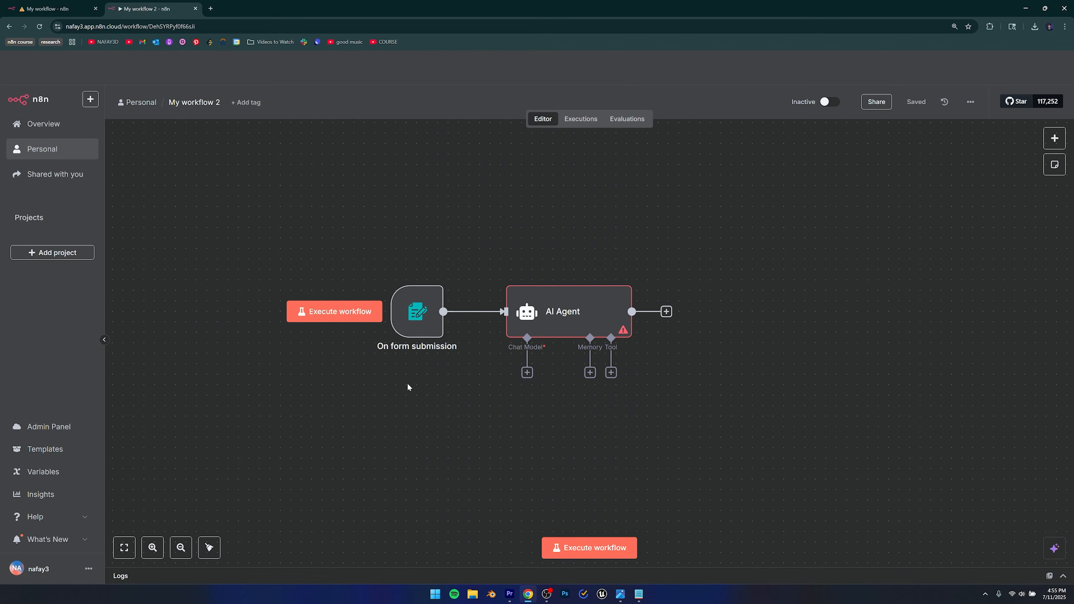
Set the AI Agent prompt to 'Define below' with 'Topic of Research:' and 'Target Audience' lines, then try running earlier nodes.
double_click(528, 321)
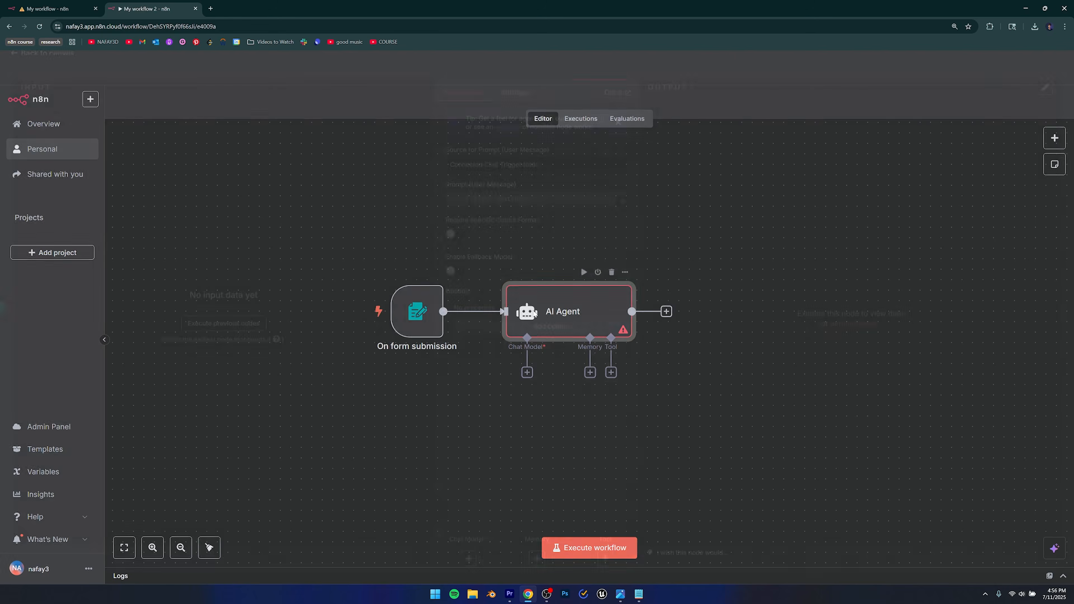
left_click(491, 174)
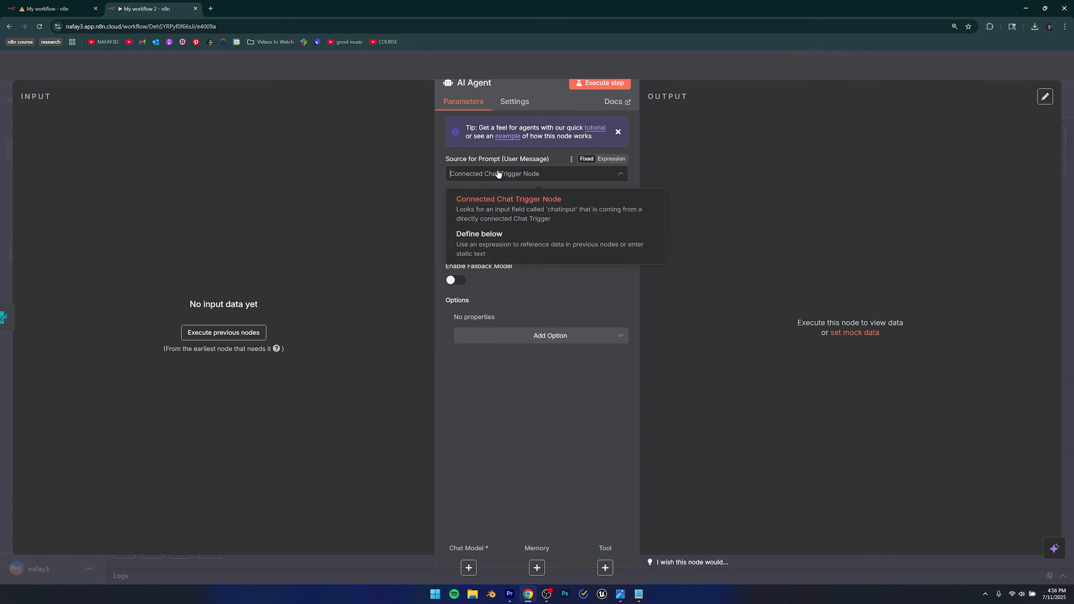
left_click(485, 251)
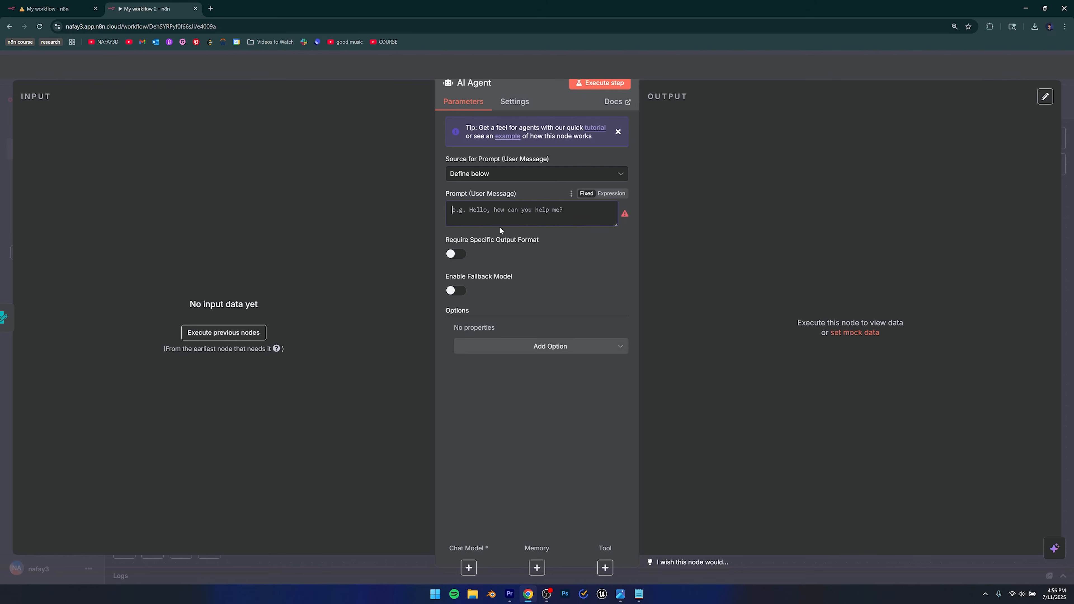
type("RTop")
type("ic of Research:")
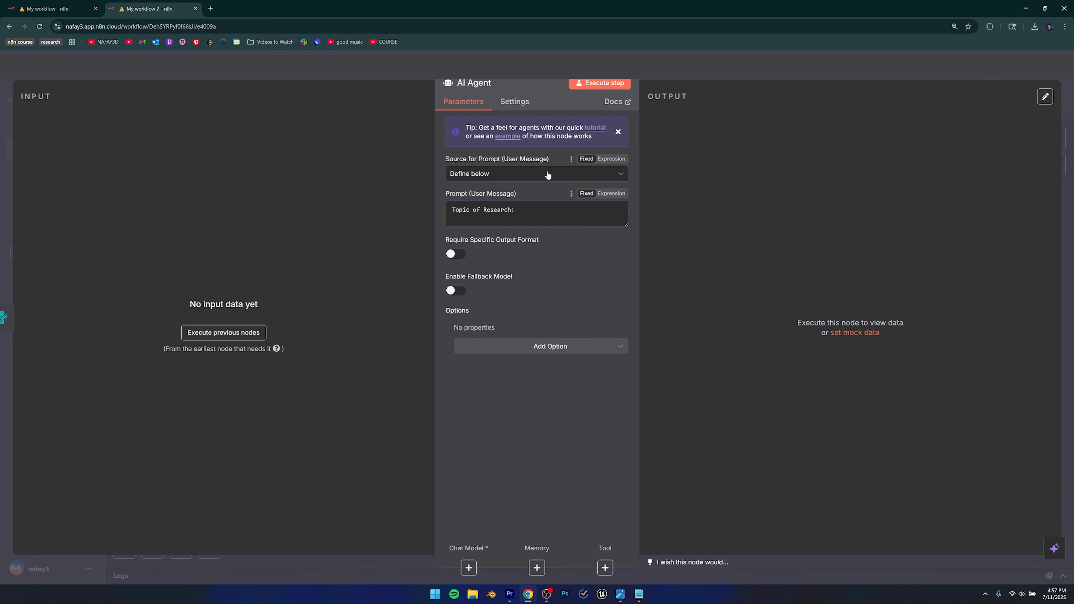
type("Target Audience:")
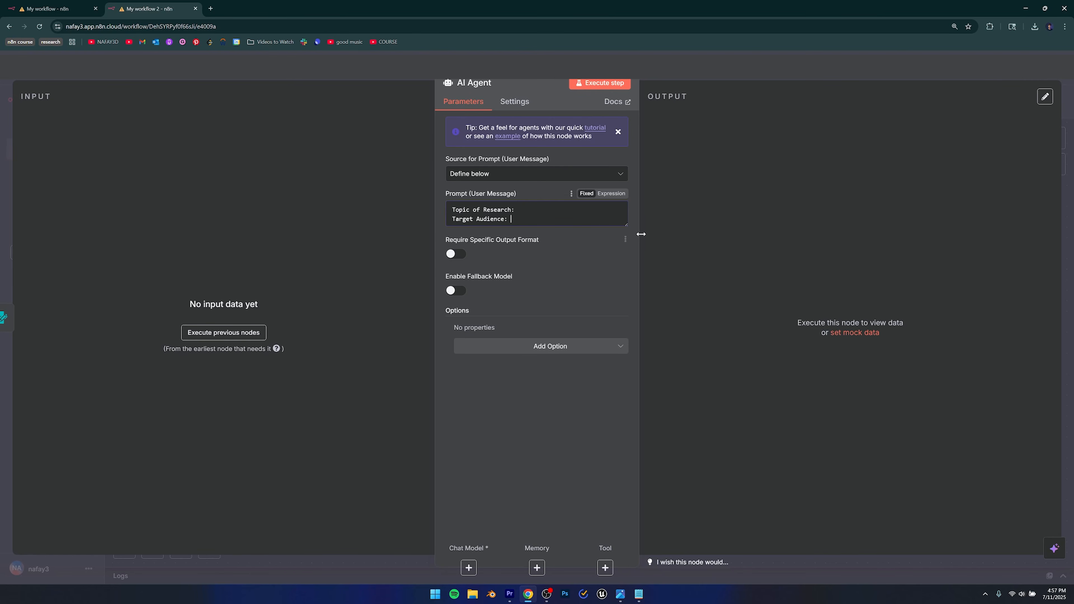
left_click(201, 338)
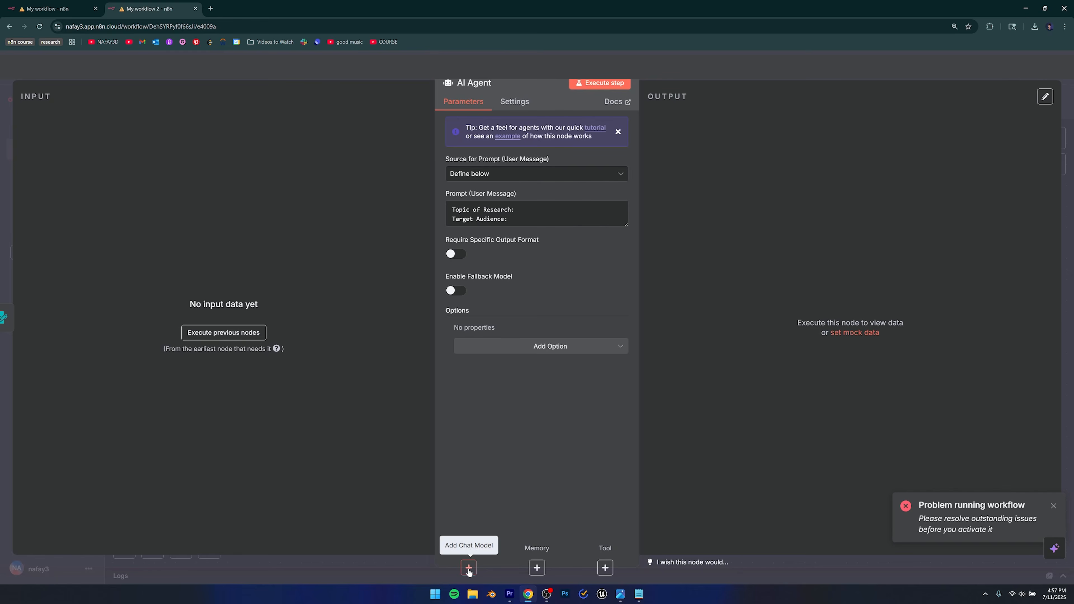
Attach an OpenAI Chat Model to the AI Agent, keeping the OpenAi account credential and gpt-4.1-mini.
left_click(468, 569)
scroll(977, 394, "down", 2)
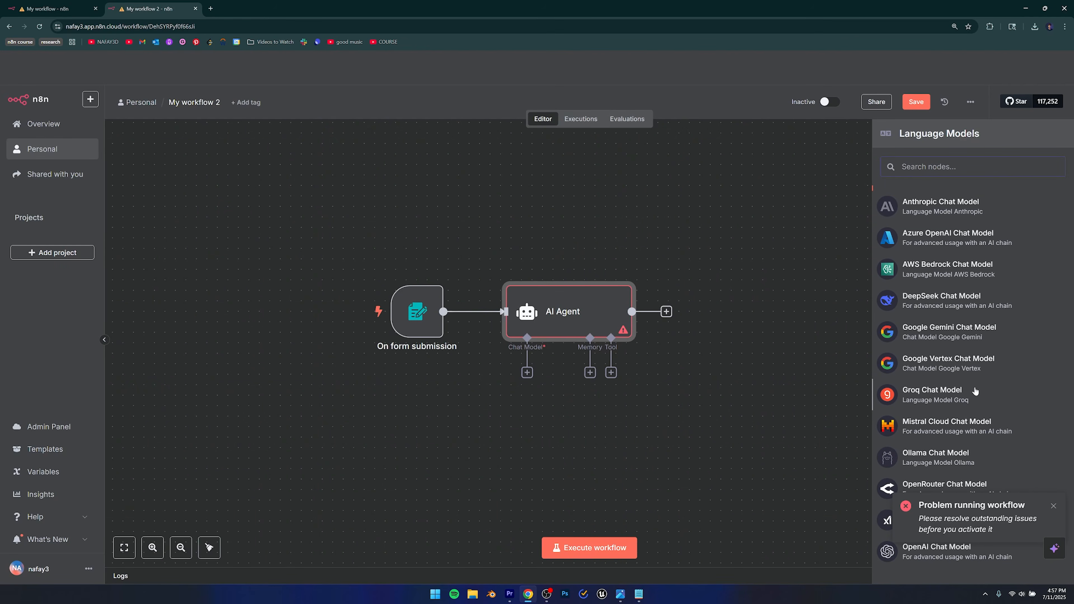
left_click(1053, 507)
scroll(979, 470, "down", 1)
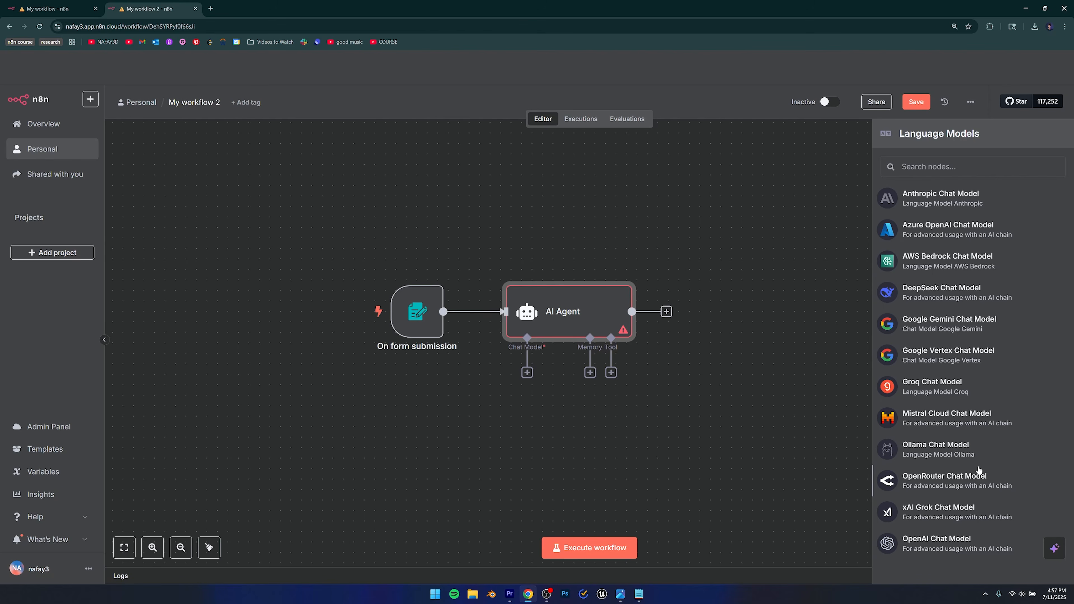
scroll(979, 470, "up", 2)
scroll(980, 469, "down", 2)
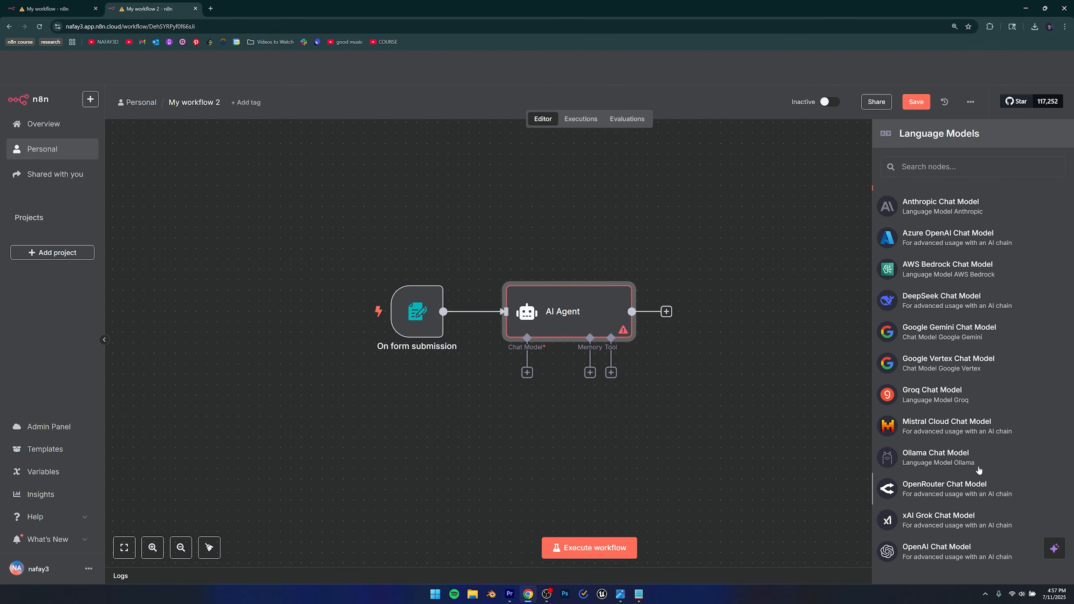
scroll(922, 572, "up", 2)
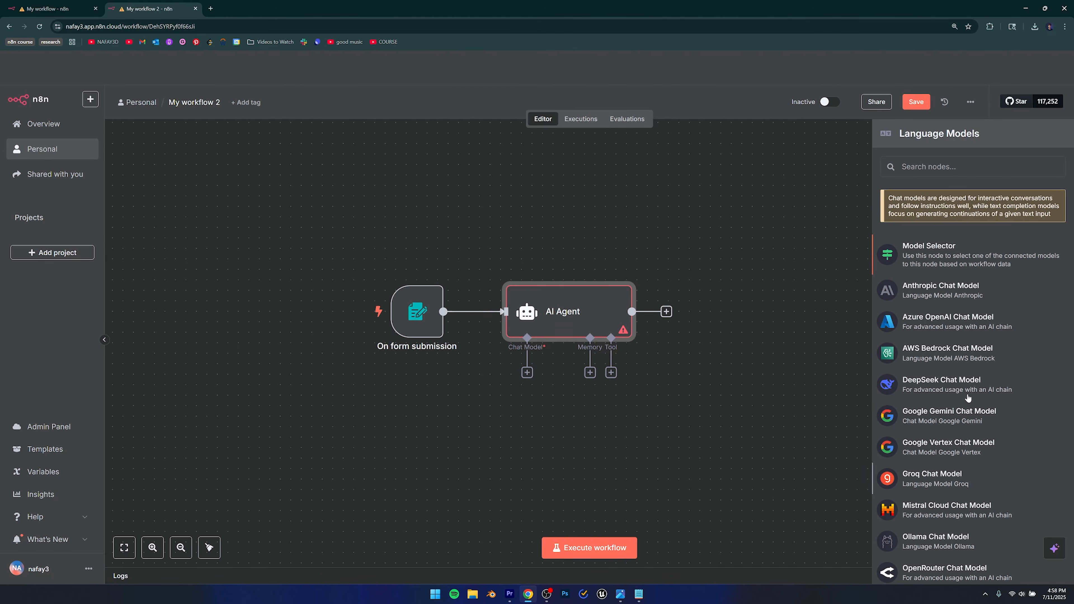
scroll(968, 398, "down", 2)
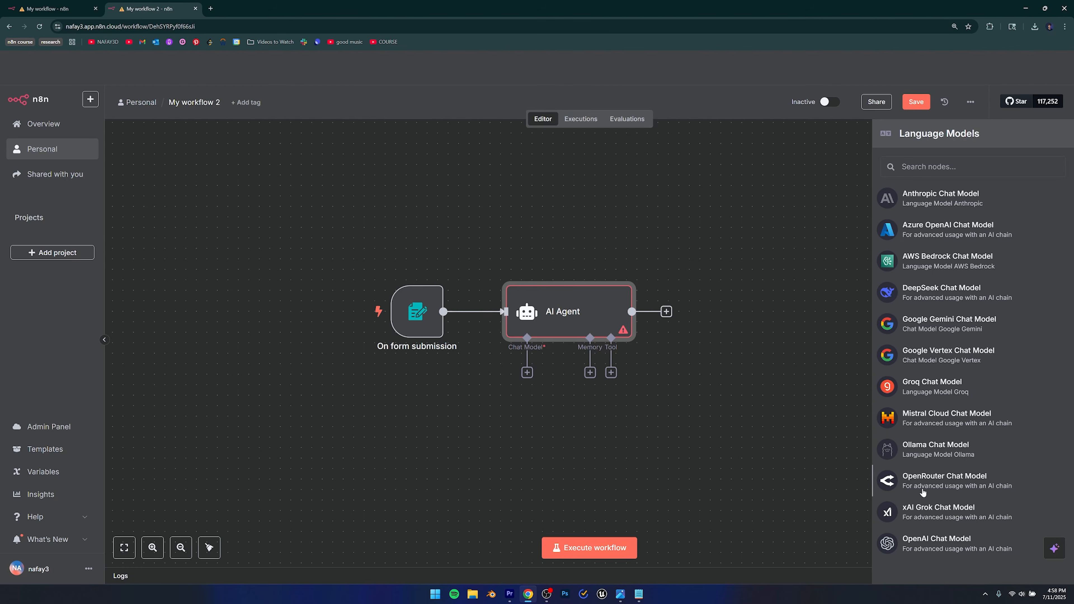
left_click(920, 552)
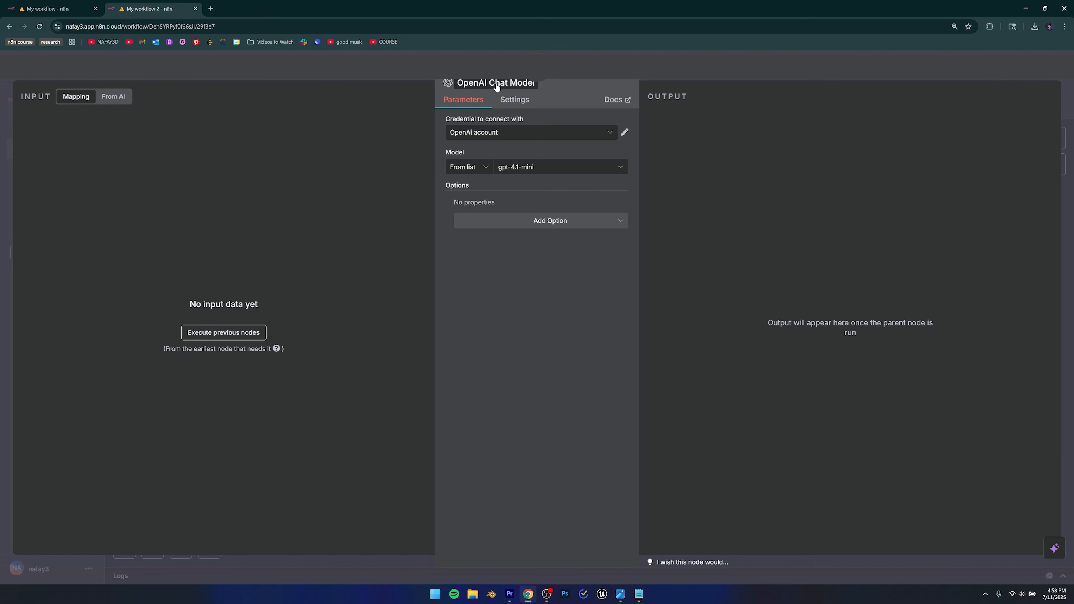
left_click(503, 134)
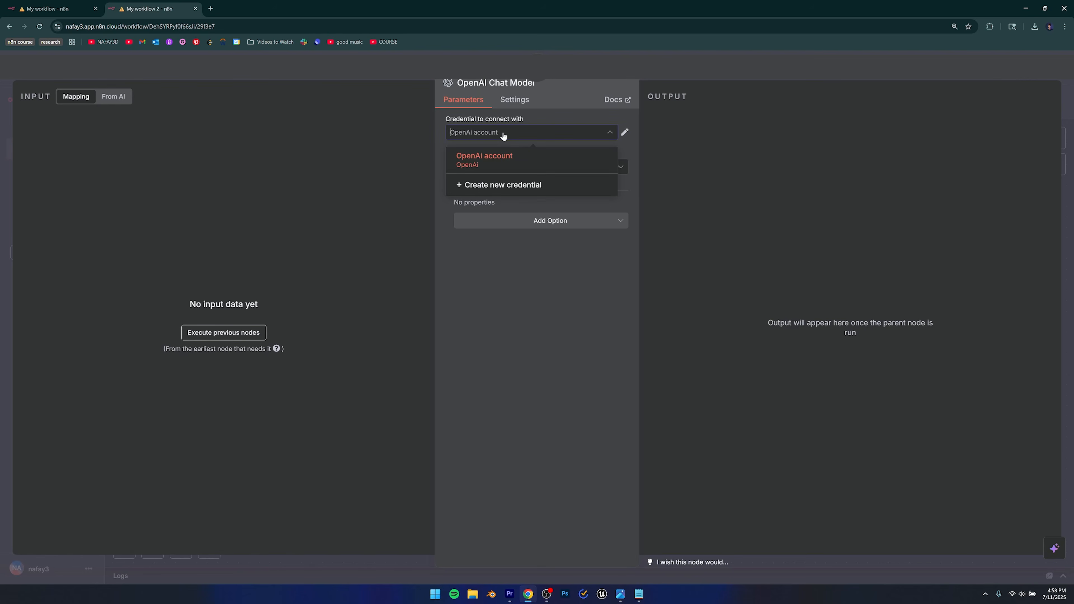
left_click(503, 134)
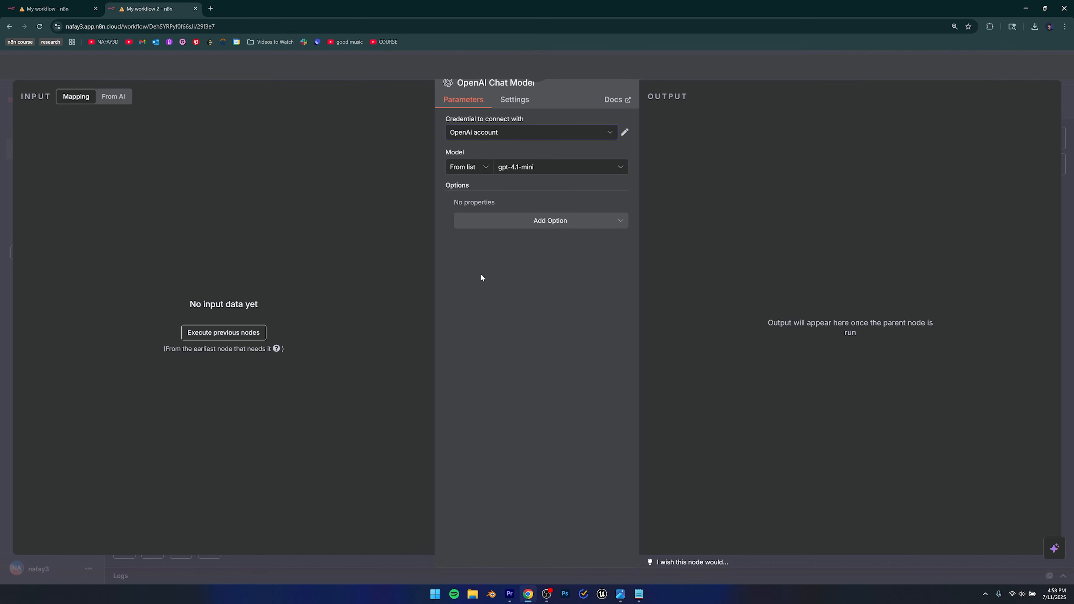
left_click(210, 8)
Search the web for 'openai', go to openai.com, and log in to the API Platform.
type("op")
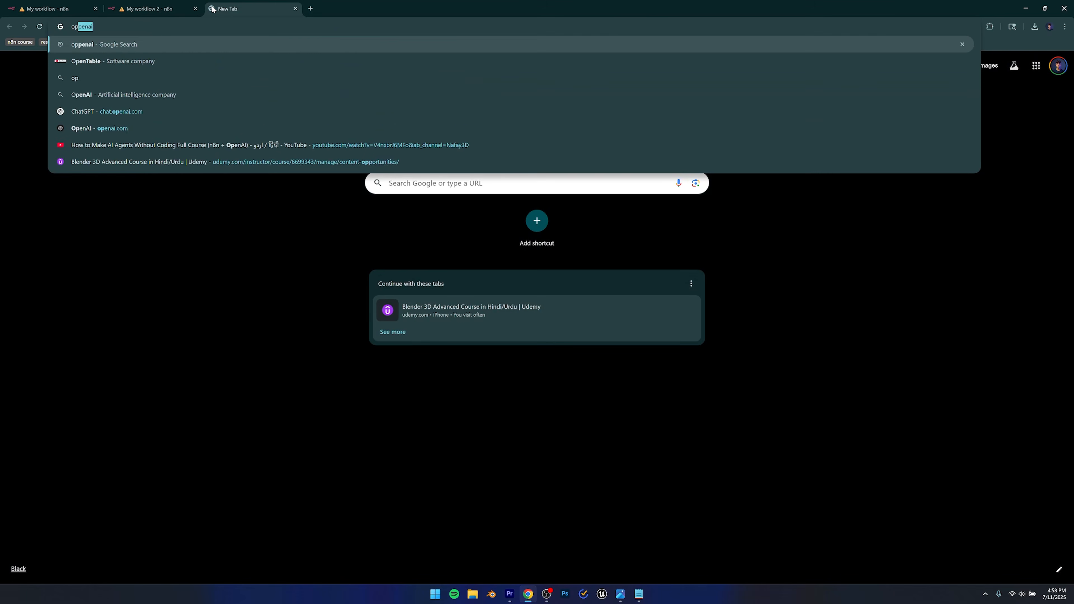
type("enai")
key("Return")
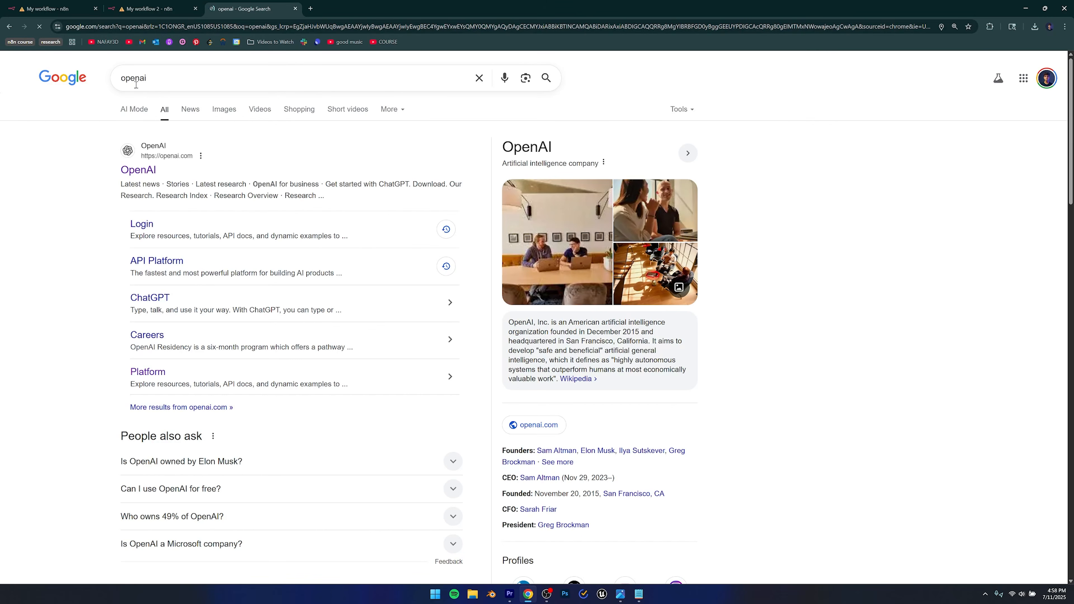
left_click(144, 170)
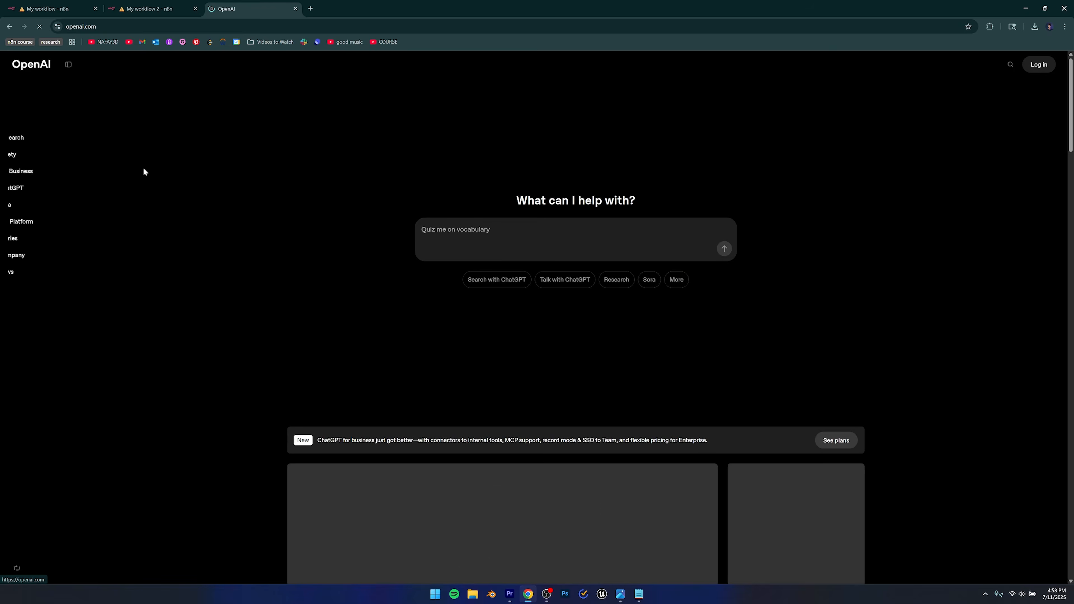
left_click(1039, 70)
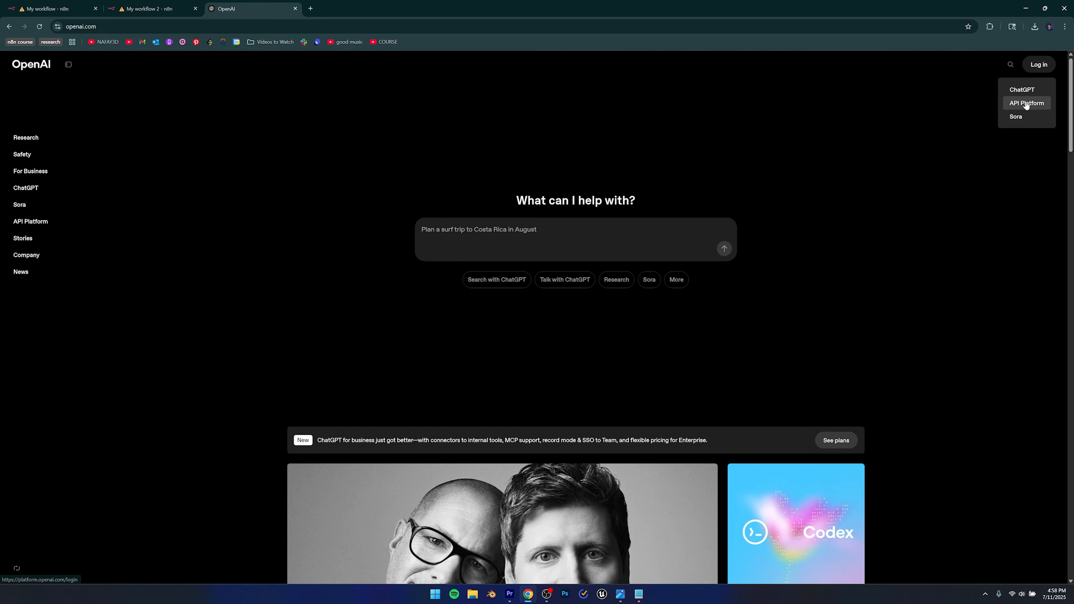
left_click(1024, 103)
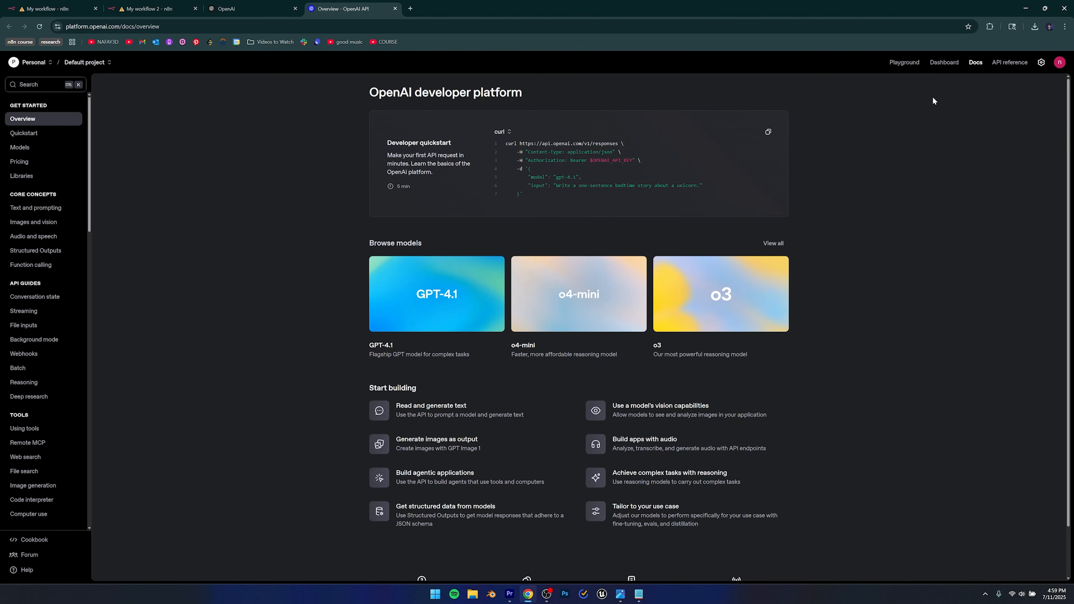
Navigate from the profile settings to the organization's API keys page.
left_click(1010, 62)
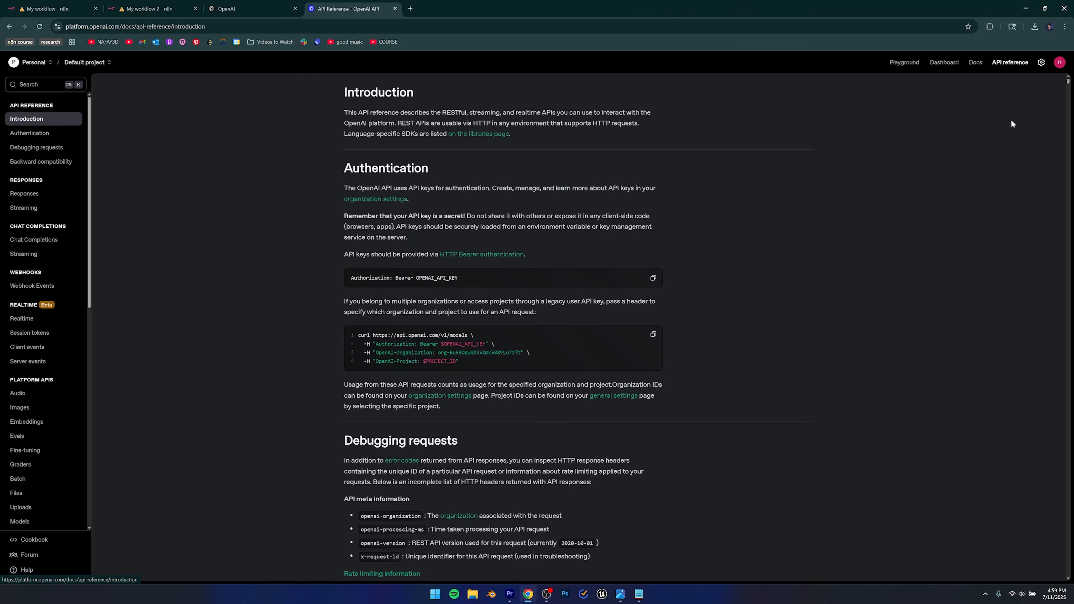
left_click(1060, 62)
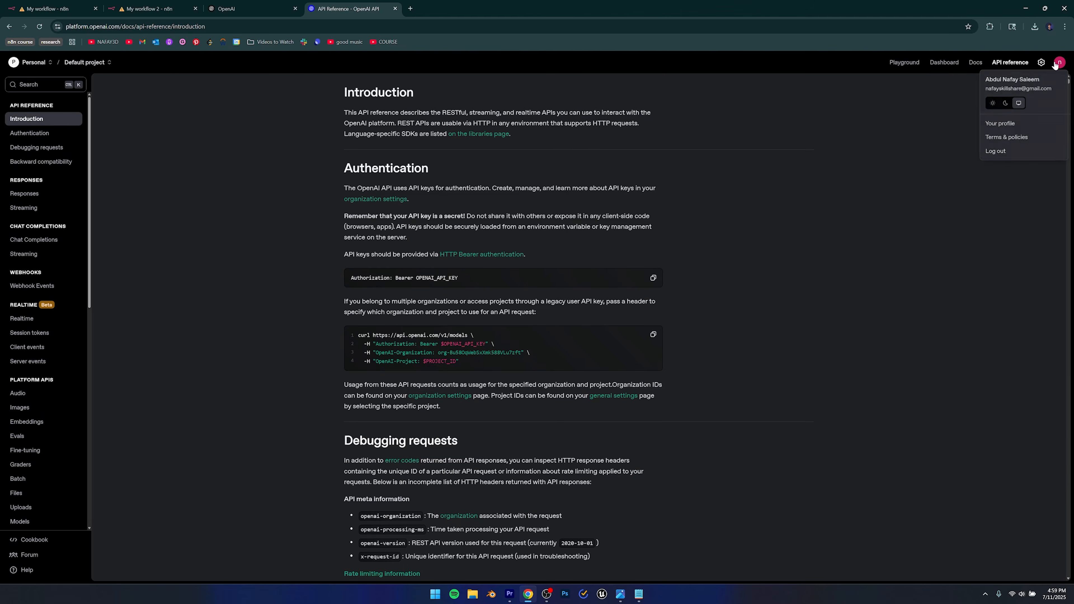
left_click(998, 124)
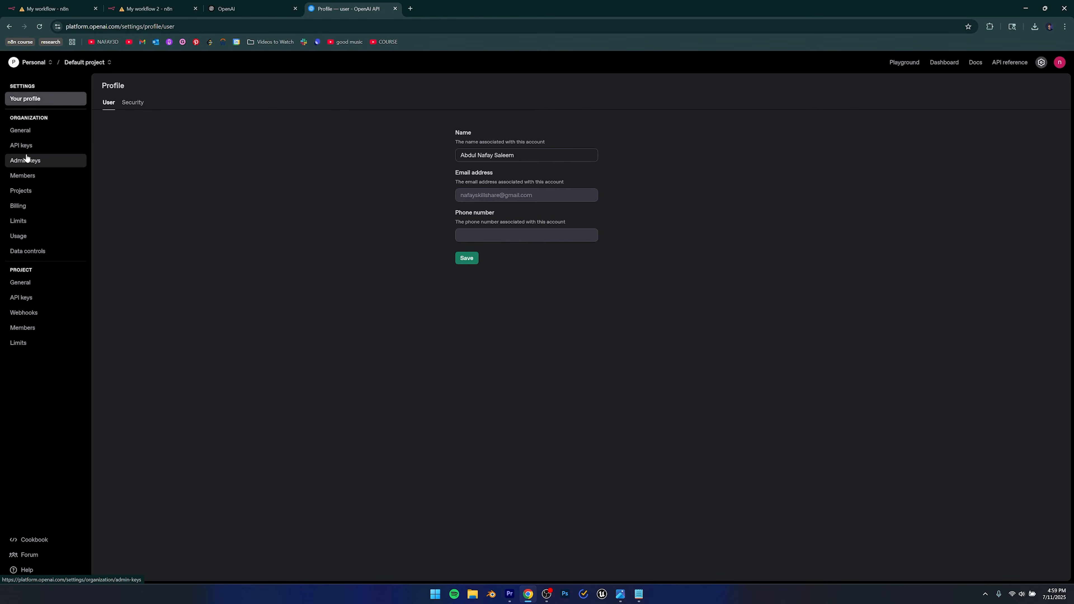
left_click(23, 145)
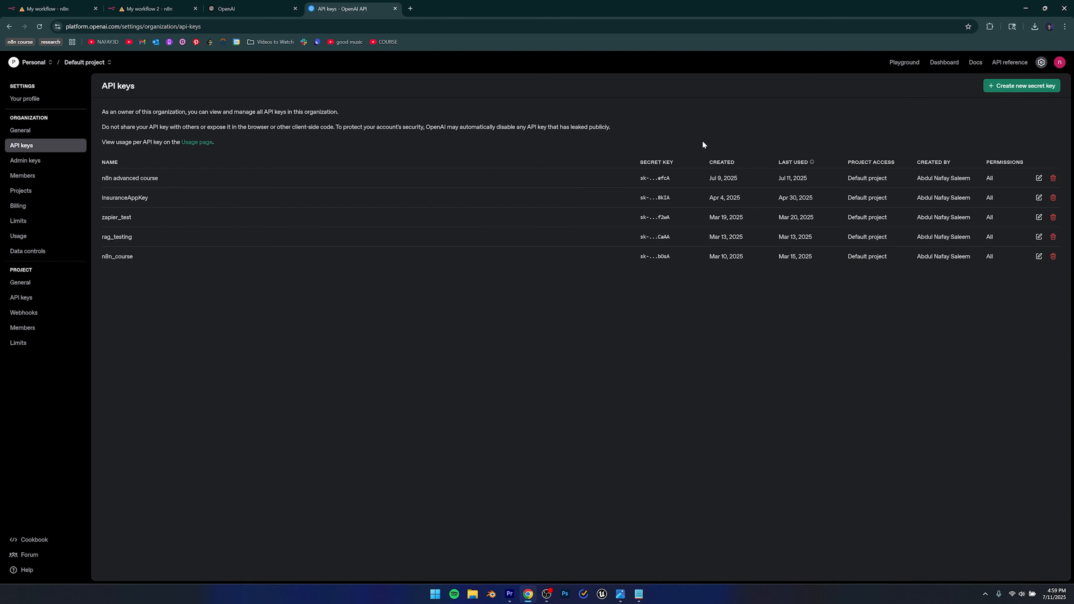
Create a secret key named 'course' in the Default project, copy it, and close the dialog.
left_click(1024, 88)
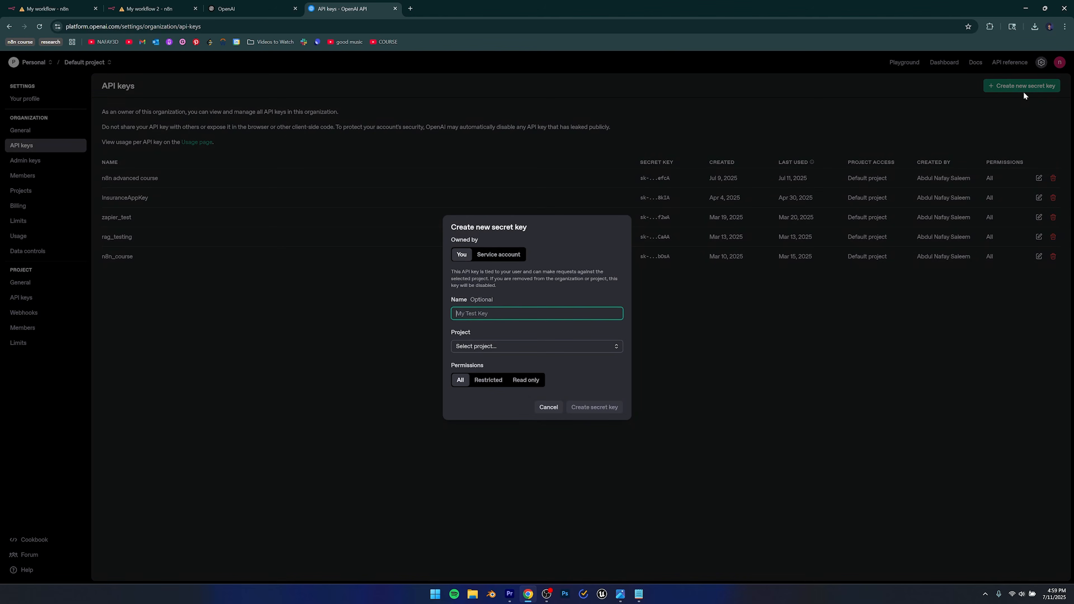
left_click(476, 346)
left_click(484, 363)
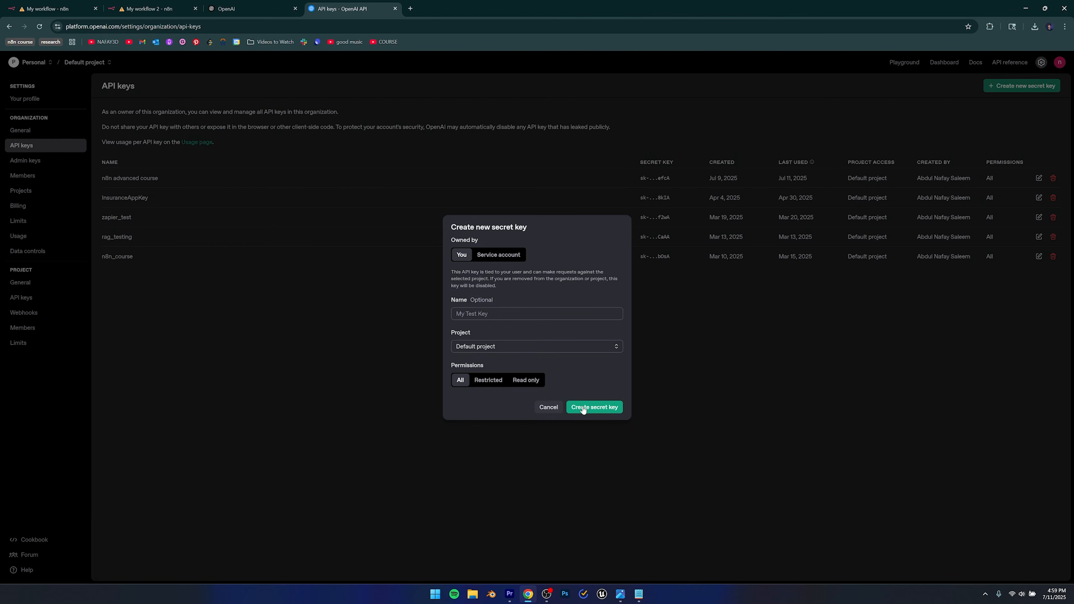
left_click(491, 314)
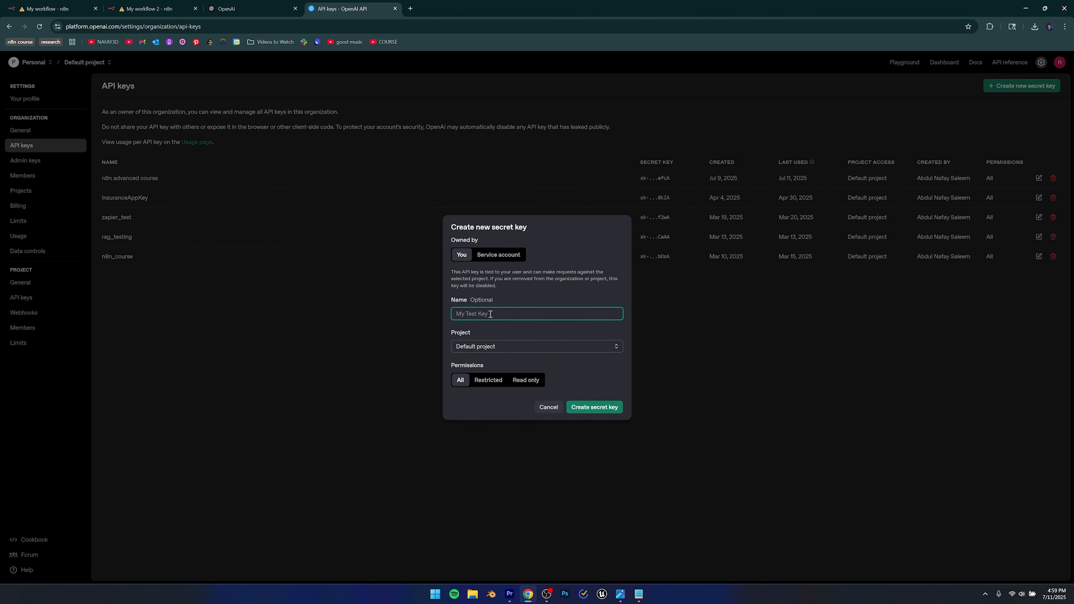
type("course")
left_click(583, 409)
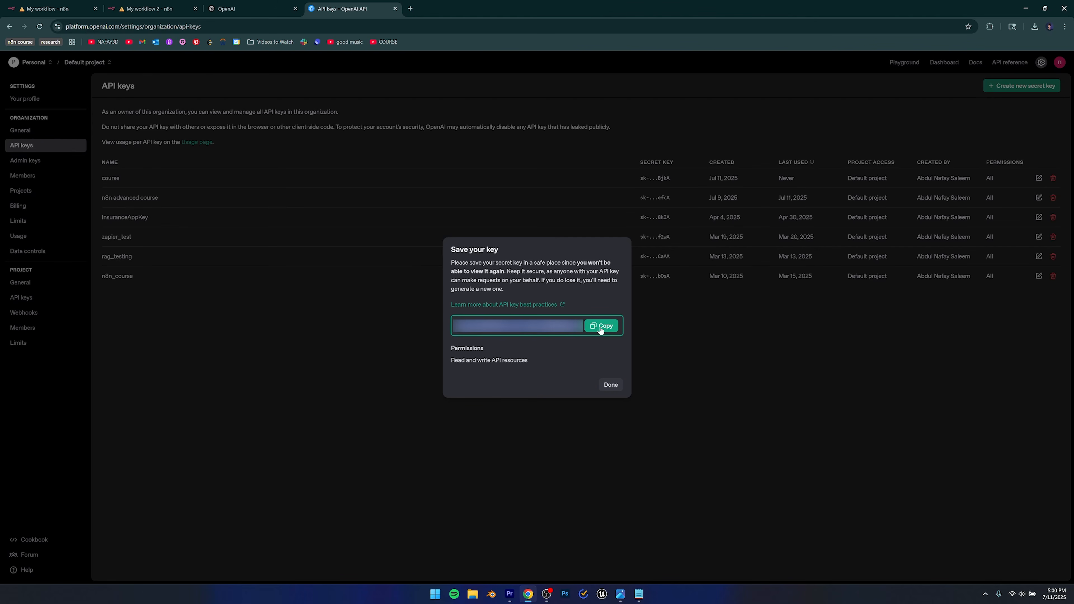
left_click_drag(578, 262, 504, 273)
left_click(512, 278)
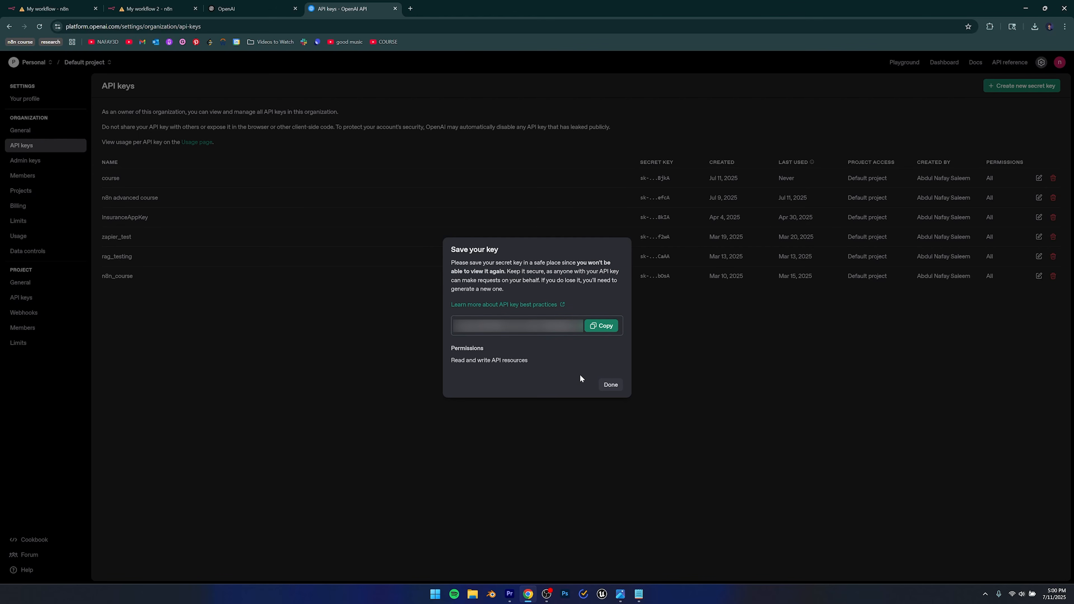
left_click(610, 385)
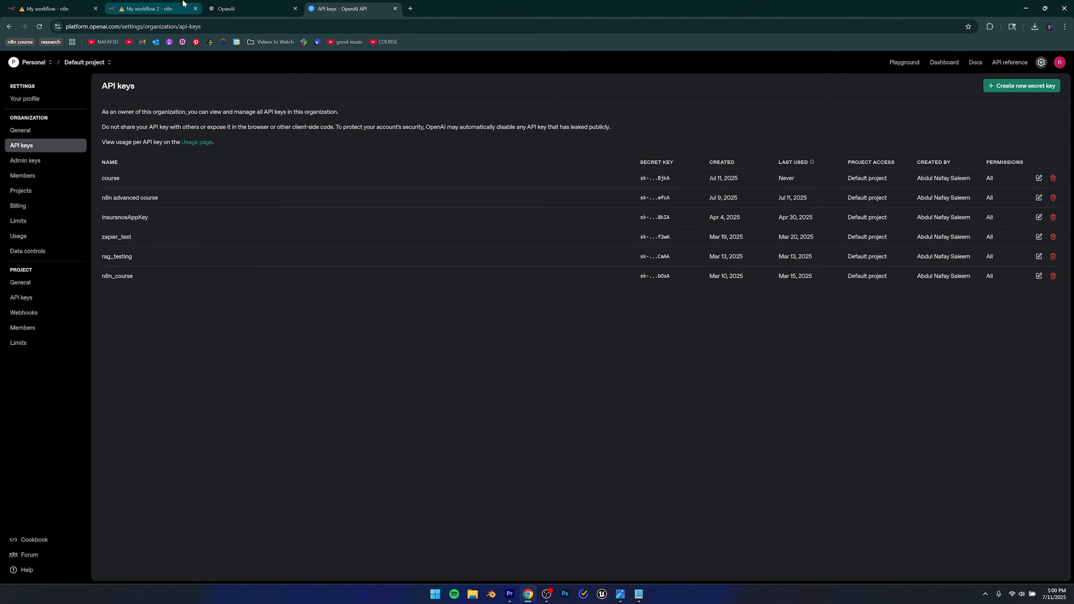
Back in n8n, abandon the new OpenAI credential form, reselect 'OpenAi account', and reposition the chat model node.
left_click(245, 8)
left_click(148, 8)
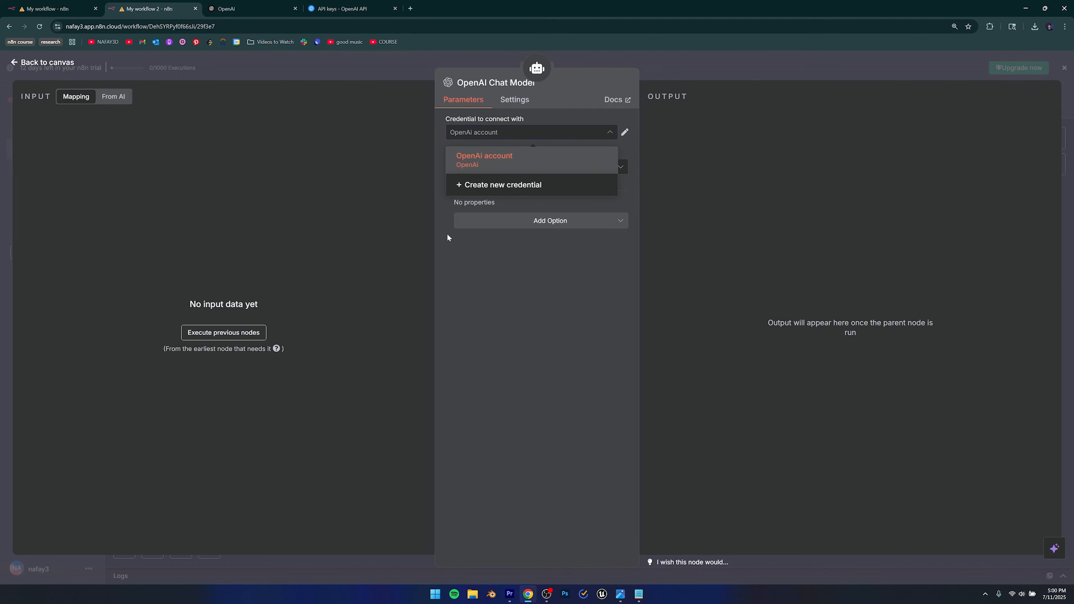
left_click(487, 187)
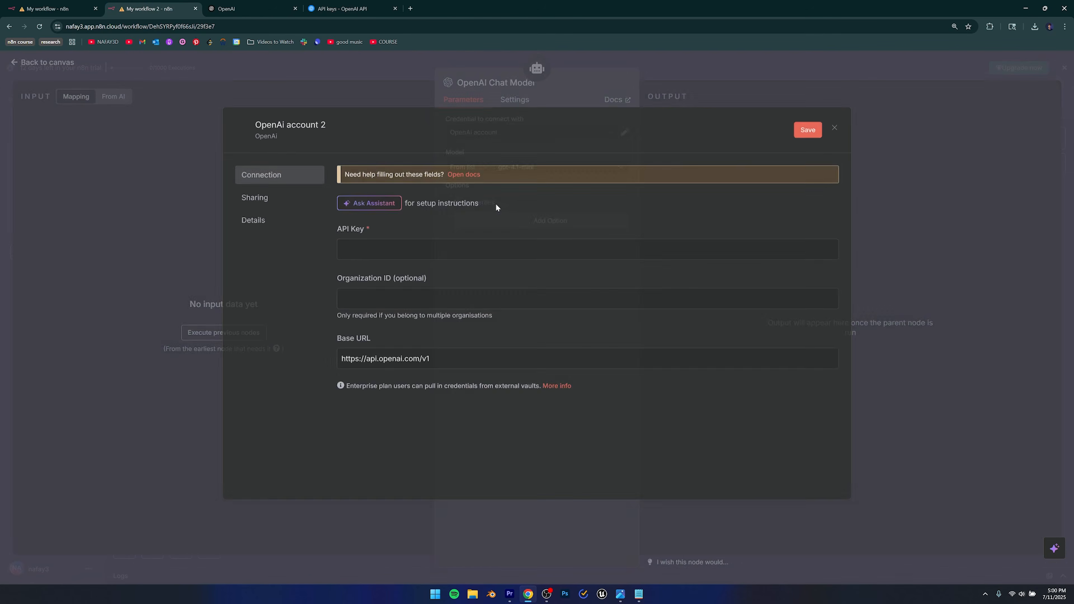
left_click(435, 240)
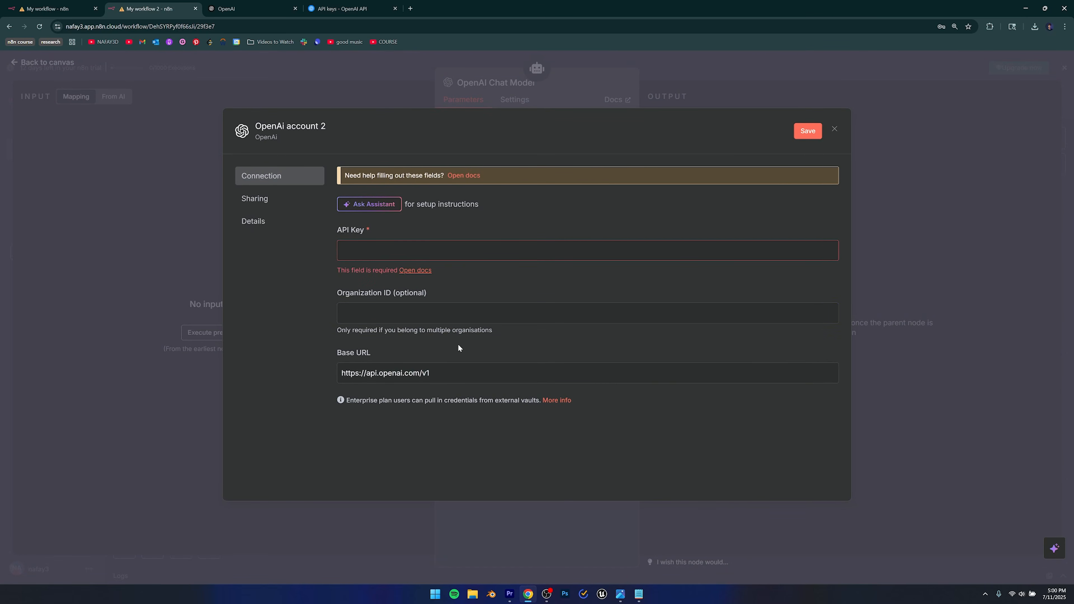
key("Escape")
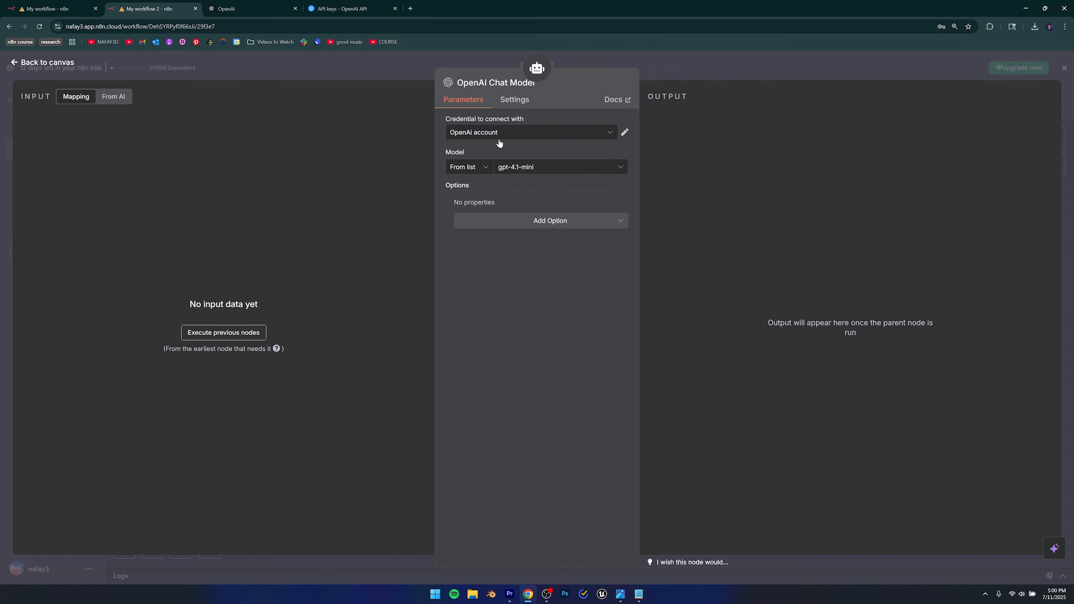
left_click(502, 133)
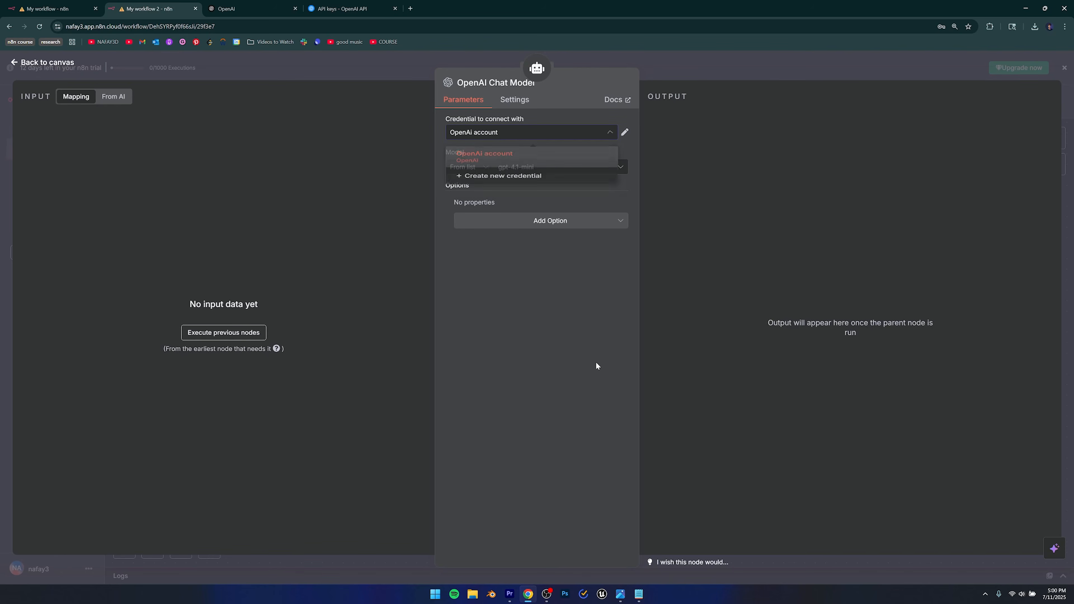
left_click(409, 220)
left_click(33, 63)
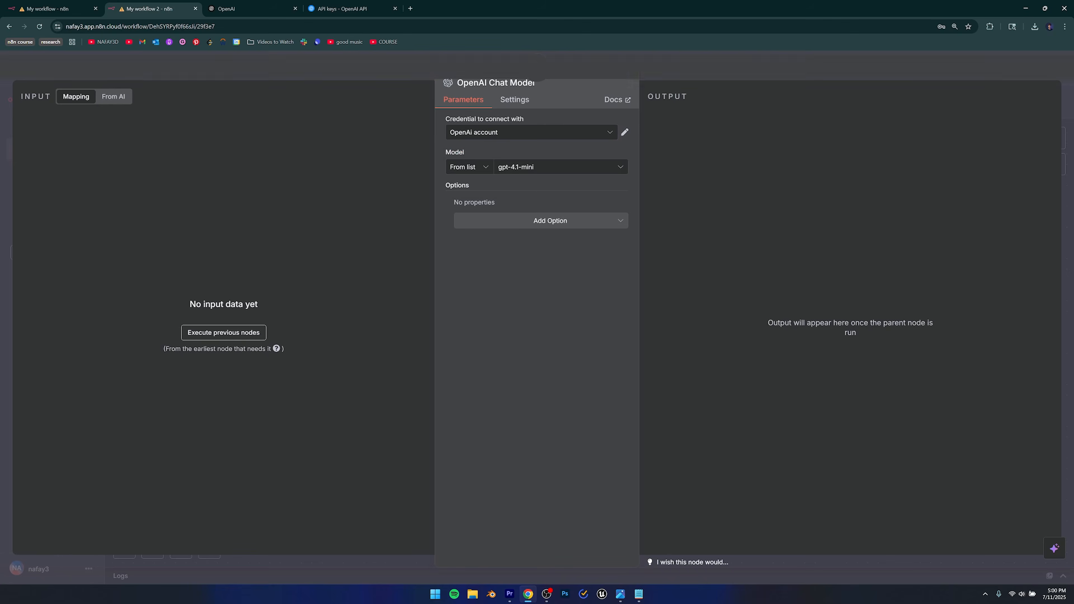
left_click_drag(530, 418, 490, 412)
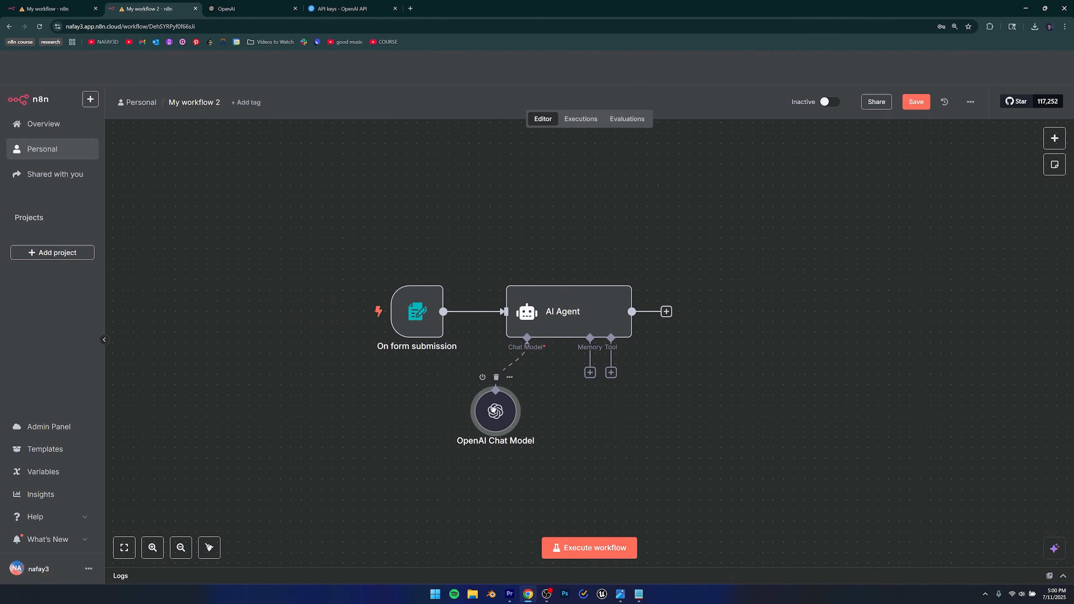
Run the form trigger from the AI Agent and submit Post Topic 'success', Target Audience 'success oriented people'.
double_click(563, 317)
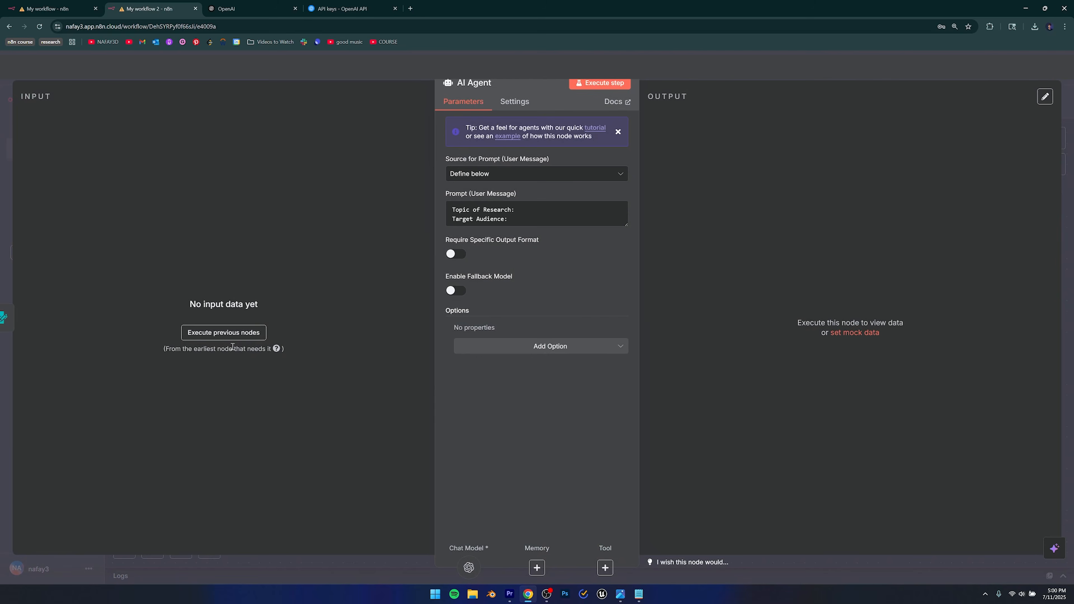
left_click(228, 333)
left_click_drag(389, 32, 436, 34)
left_click(416, 169)
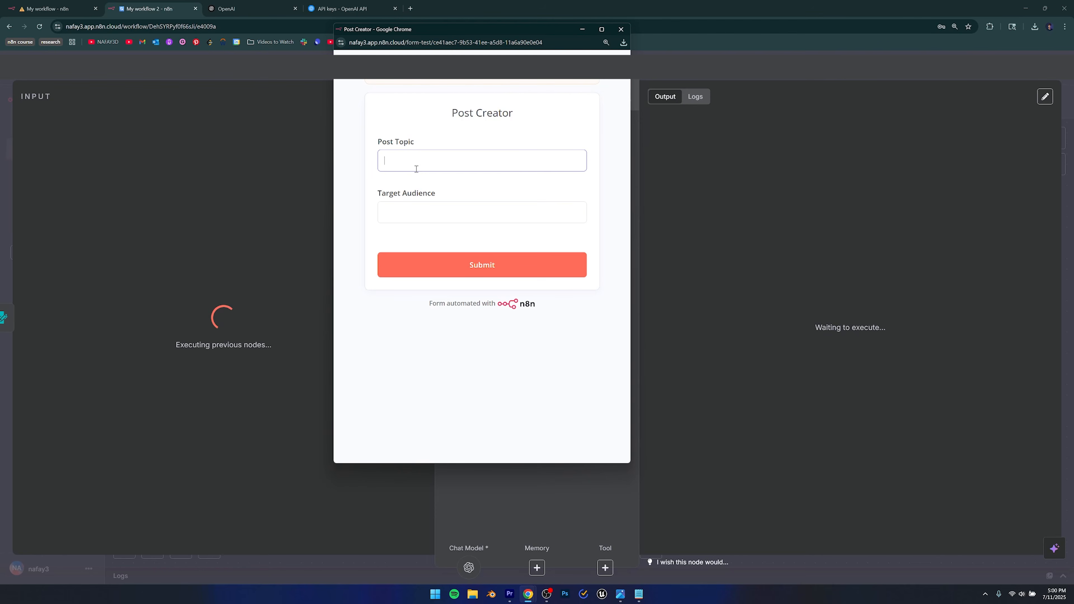
type("success")
key("Tab")
type("success")
type("ented people")
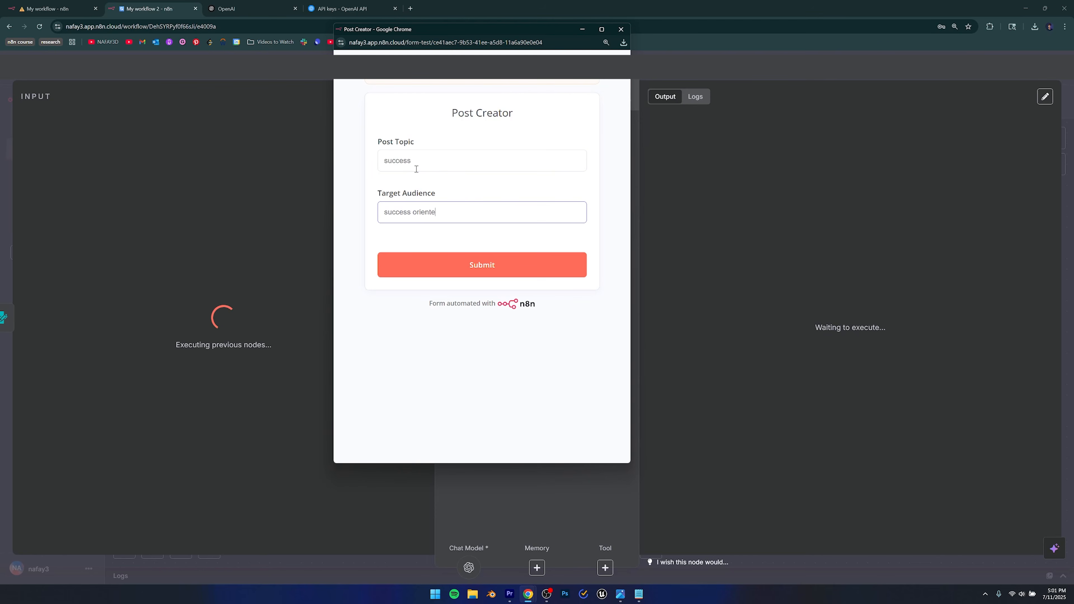
left_click(470, 266)
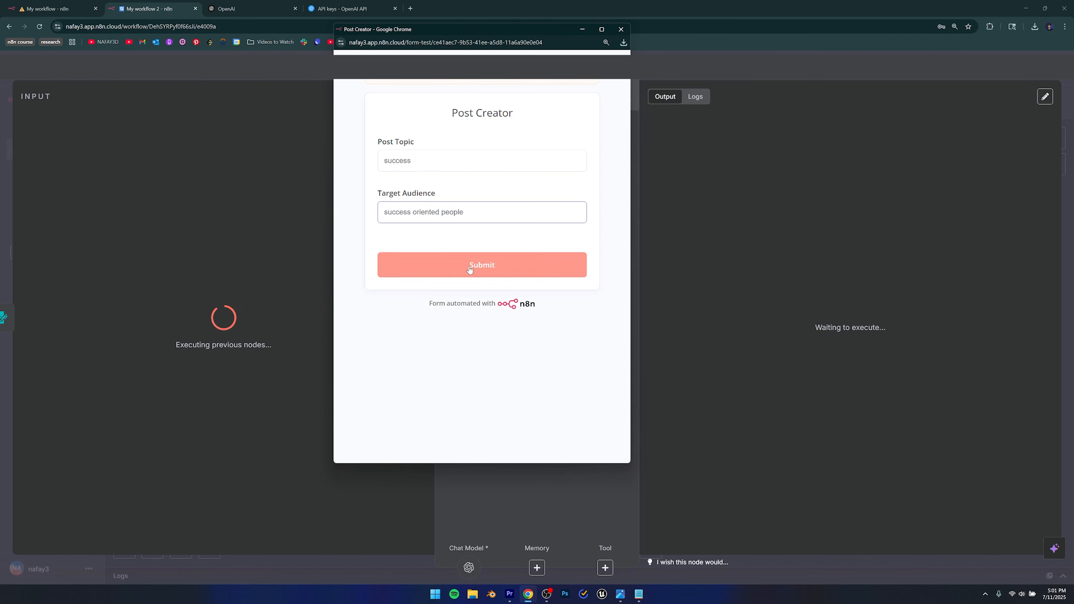
left_click(621, 28)
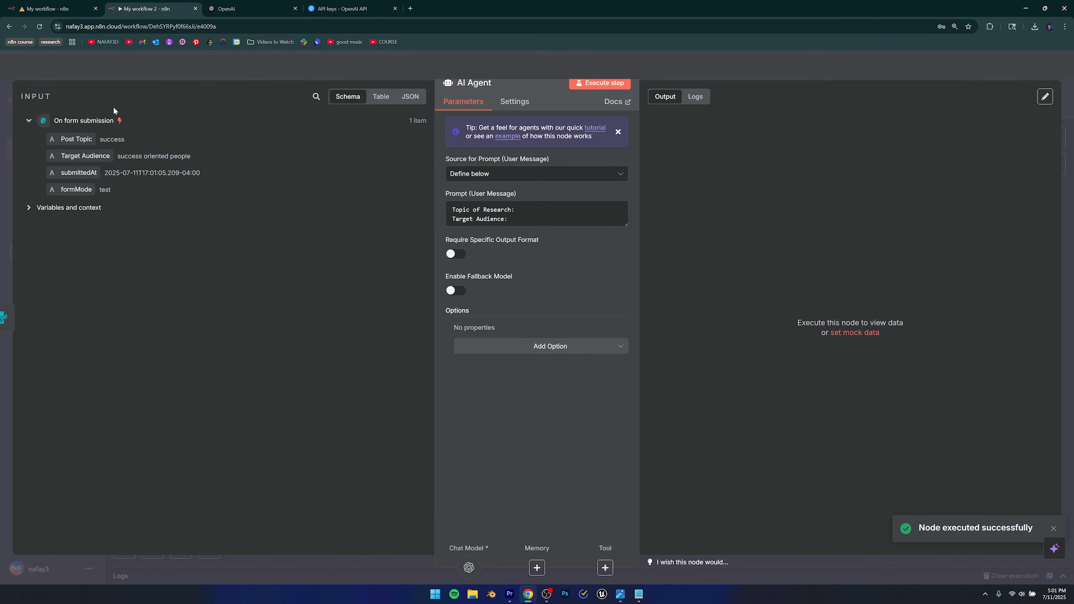
Map the form's Post Topic and Target Audience fields after their prompt labels, removing one misplaced drop.
left_click(95, 209)
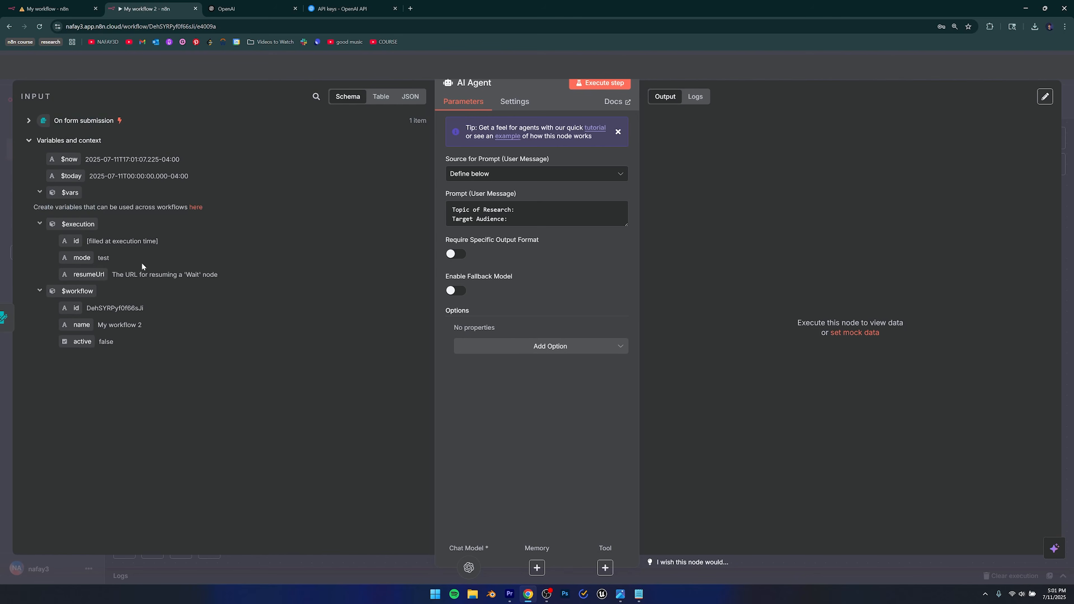
left_click(46, 142)
left_click(36, 122)
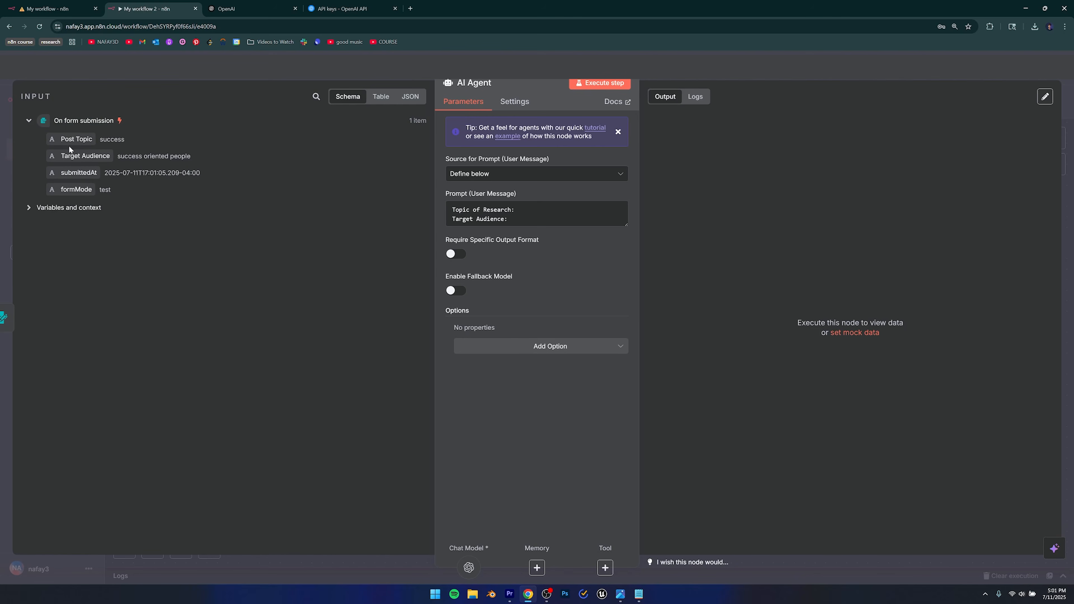
left_click_drag(69, 139, 512, 226)
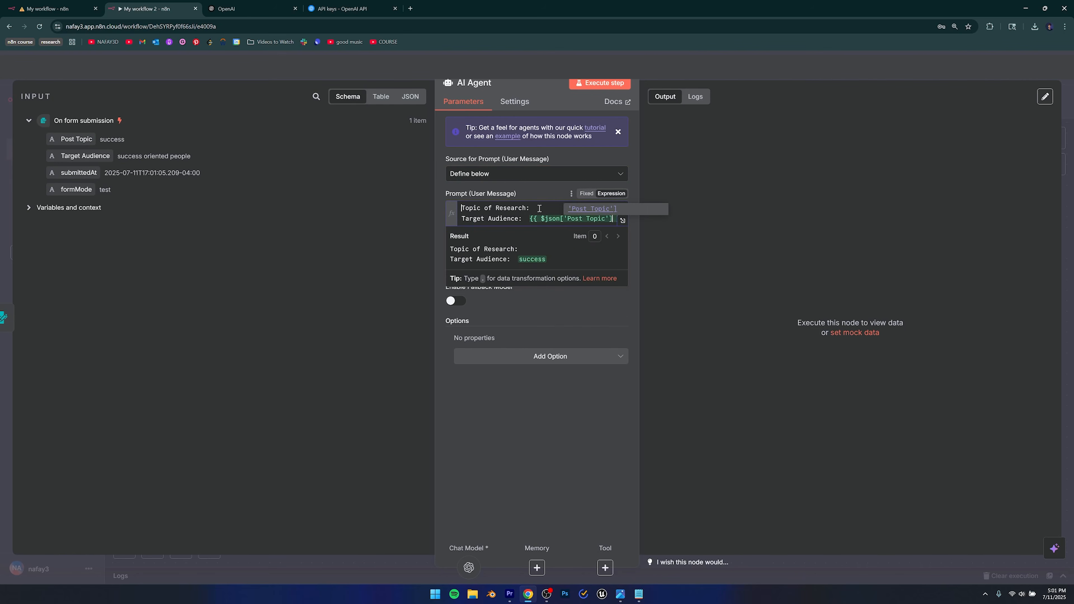
left_click_drag(526, 219, 618, 220)
key("BackSpace")
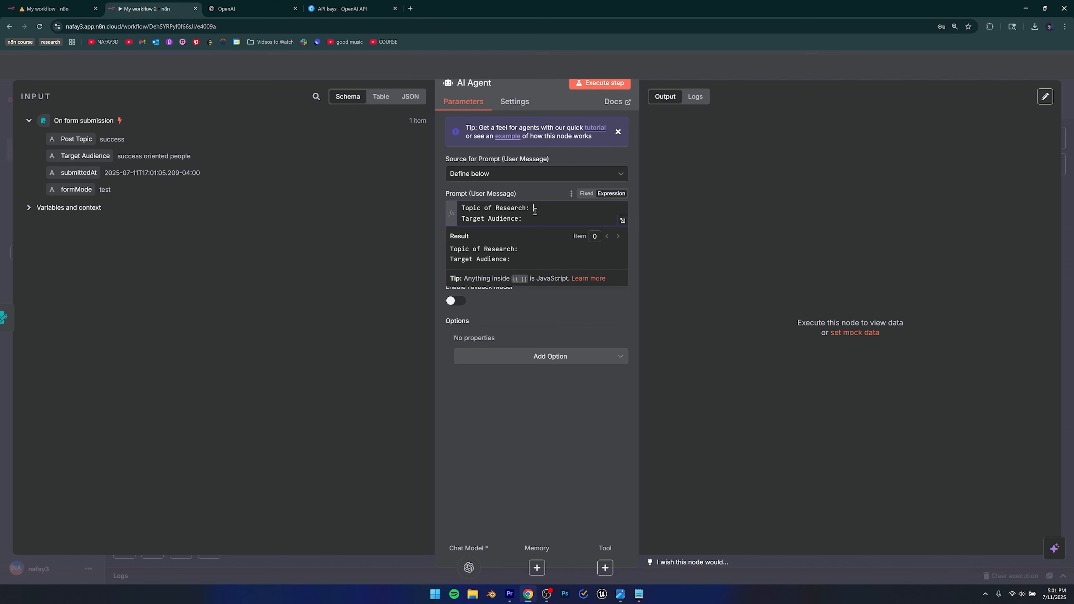
left_click_drag(59, 141, 534, 209)
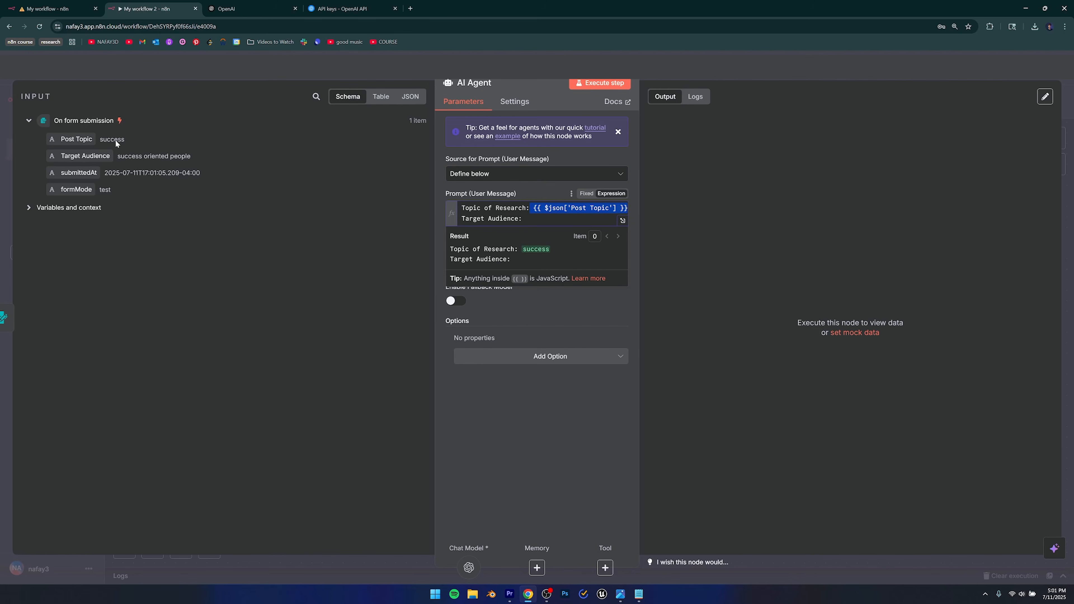
left_click(541, 220)
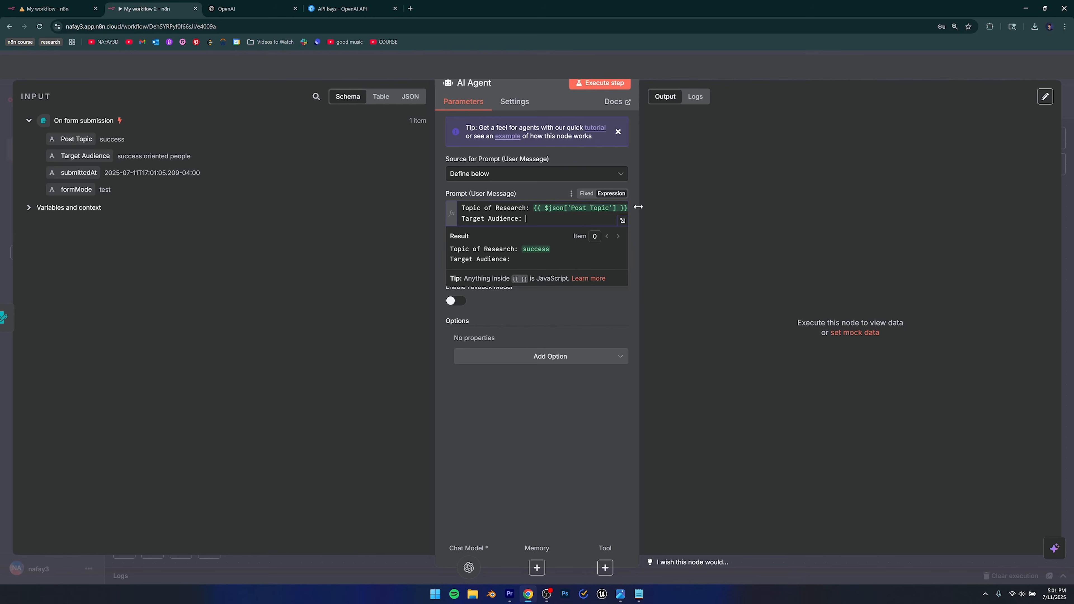
left_click_drag(63, 156, 544, 223)
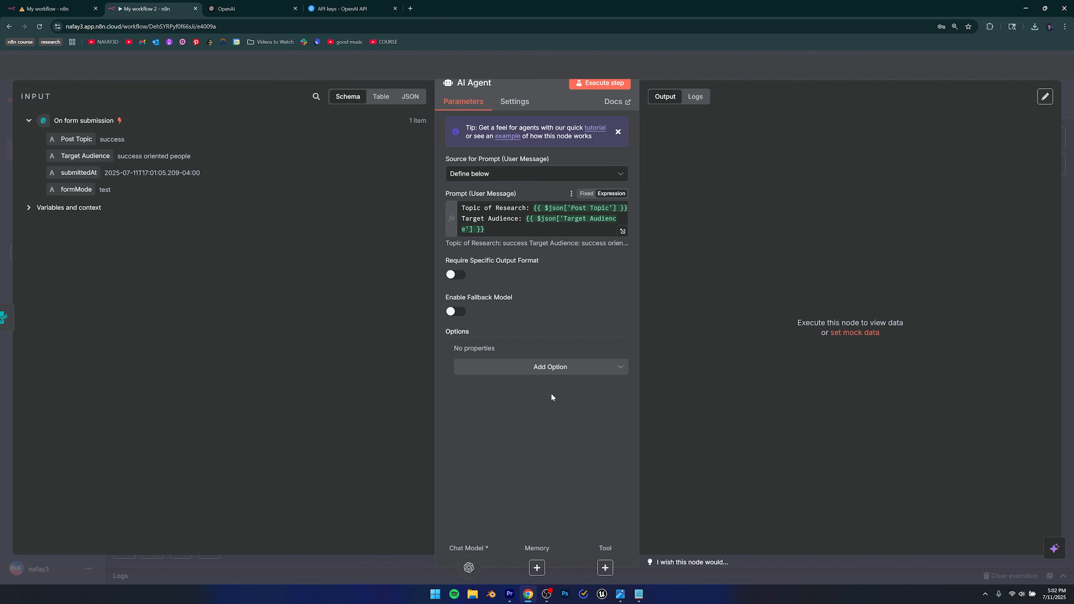
Add a System Message option to the AI Agent and delete its default helpful-assistant text.
left_click(549, 367)
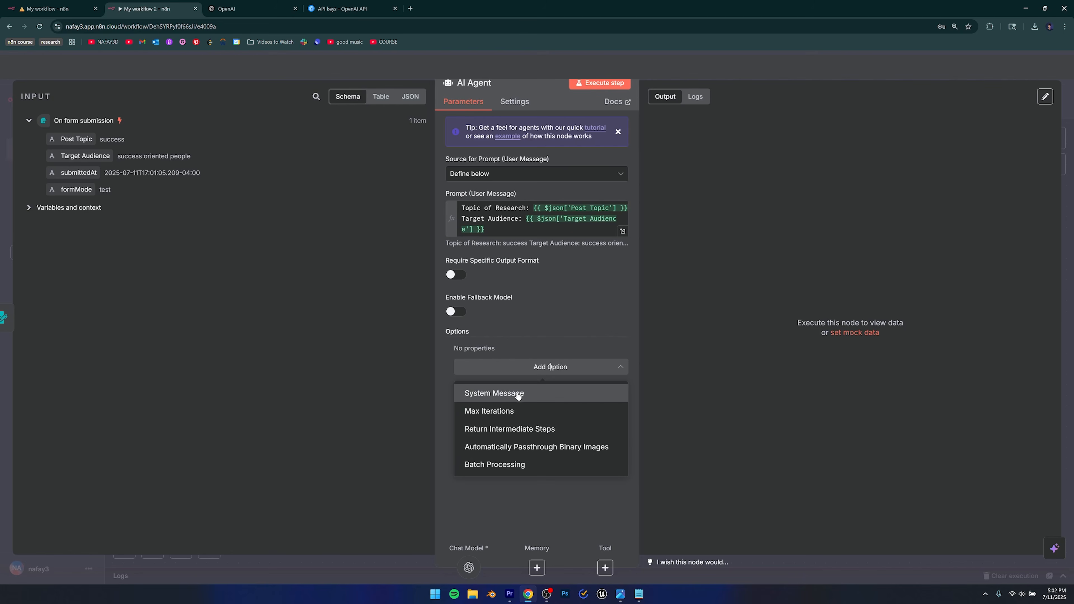
left_click(500, 397)
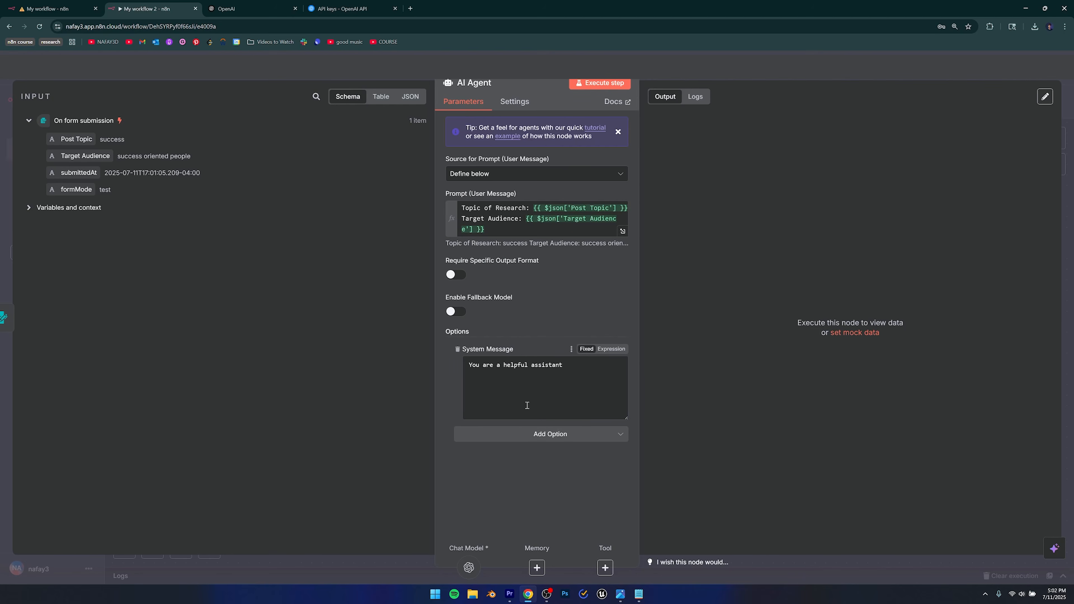
left_click_drag(579, 376, 466, 379)
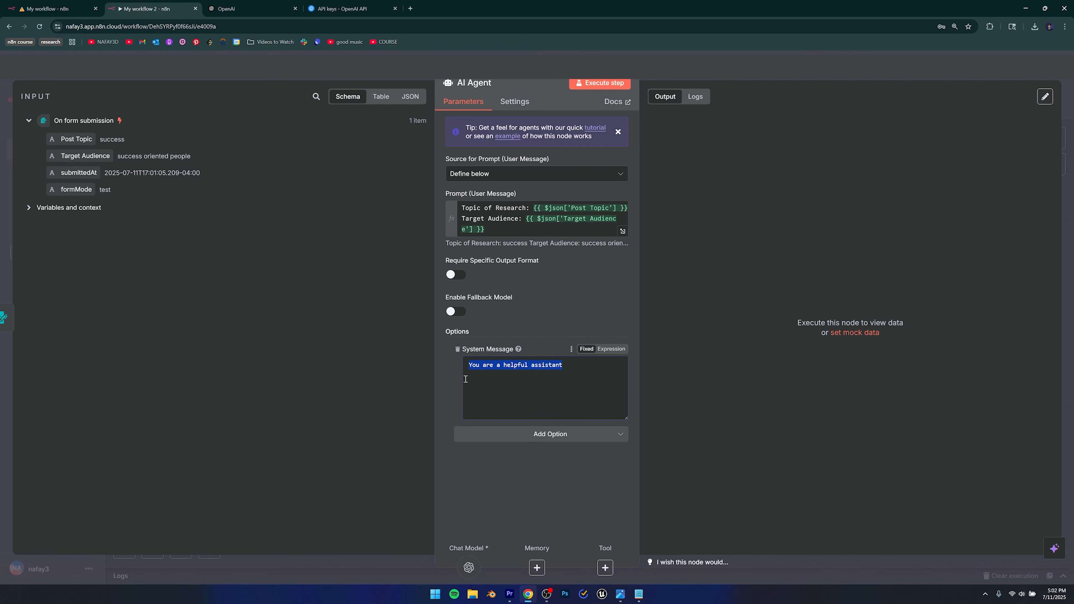
key("BackSpace")
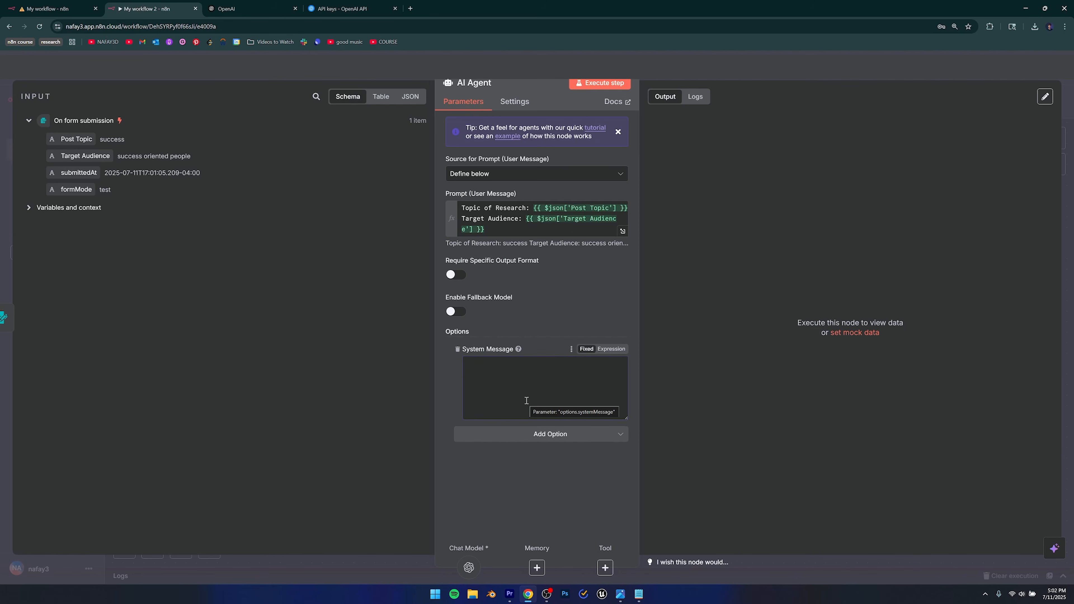
key("ctrl+Page_Up")
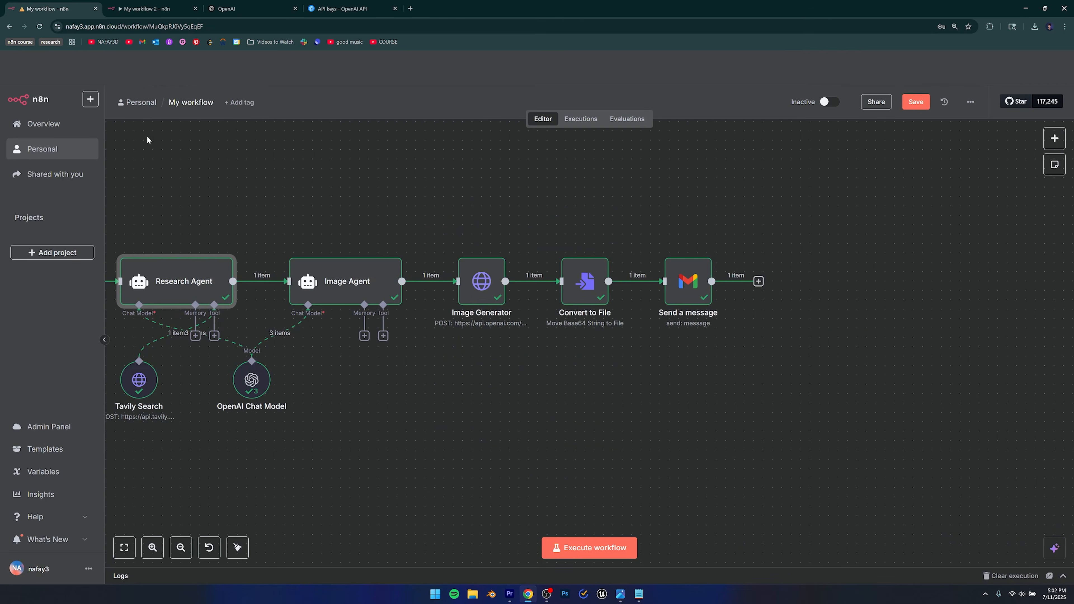
In My workflow, open the Research Agent's settings and select its entire system message.
left_click(236, 207)
left_click_drag(275, 240, 555, 233)
left_click(467, 282)
double_click(460, 278)
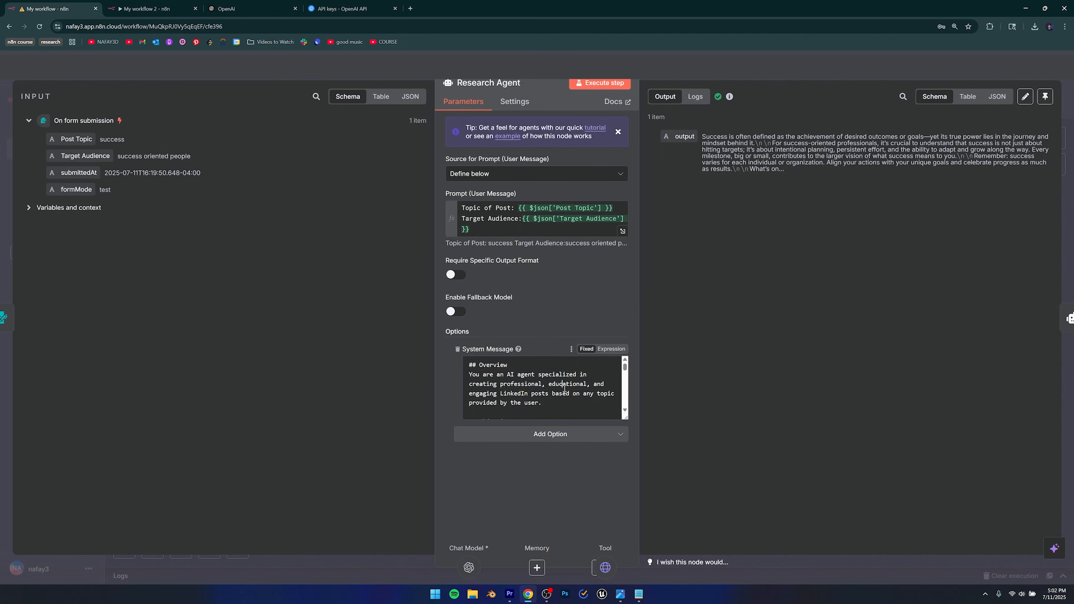
key("ctrl+a")
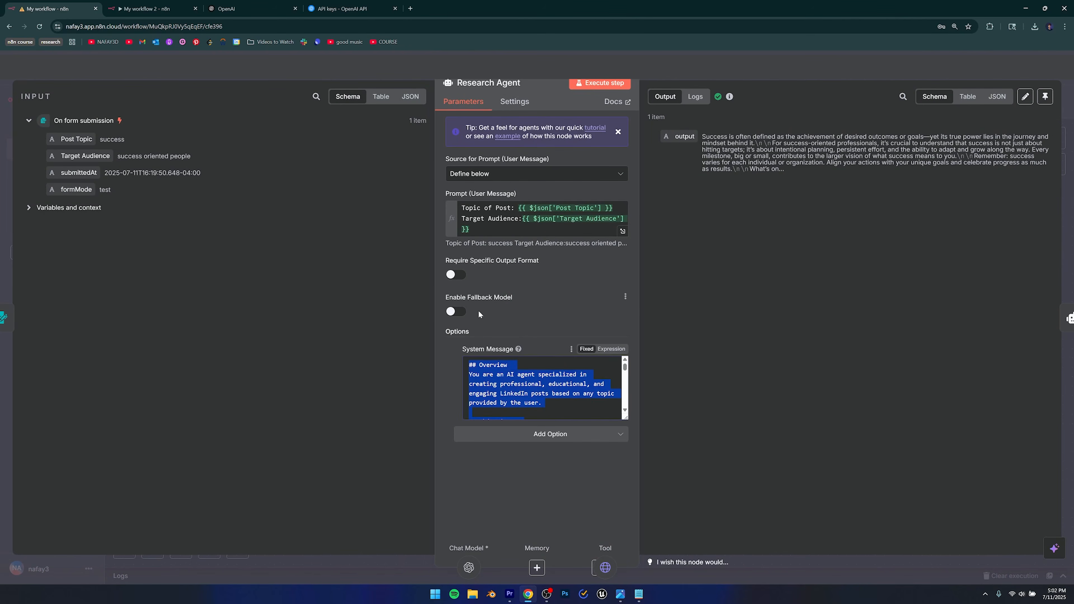
Paste the LinkedIn-post prompt into My workflow 2's AI Agent System Message and enlarge the box.
key("ctrl+Tab")
left_click(497, 390)
key("ctrl+v")
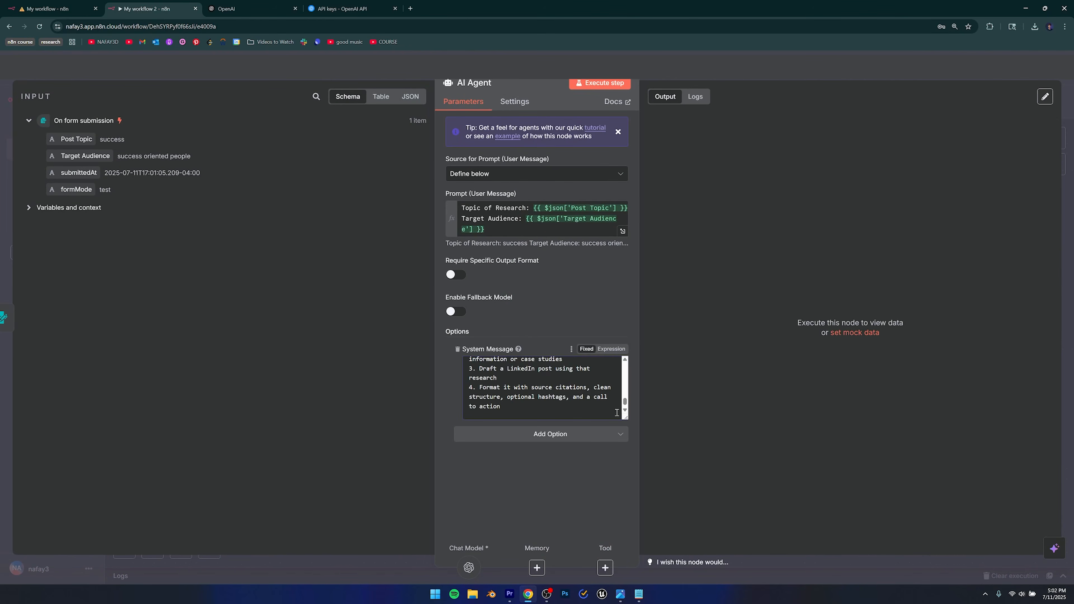
scroll(575, 357, "up", 10)
left_click_drag(627, 418, 622, 550)
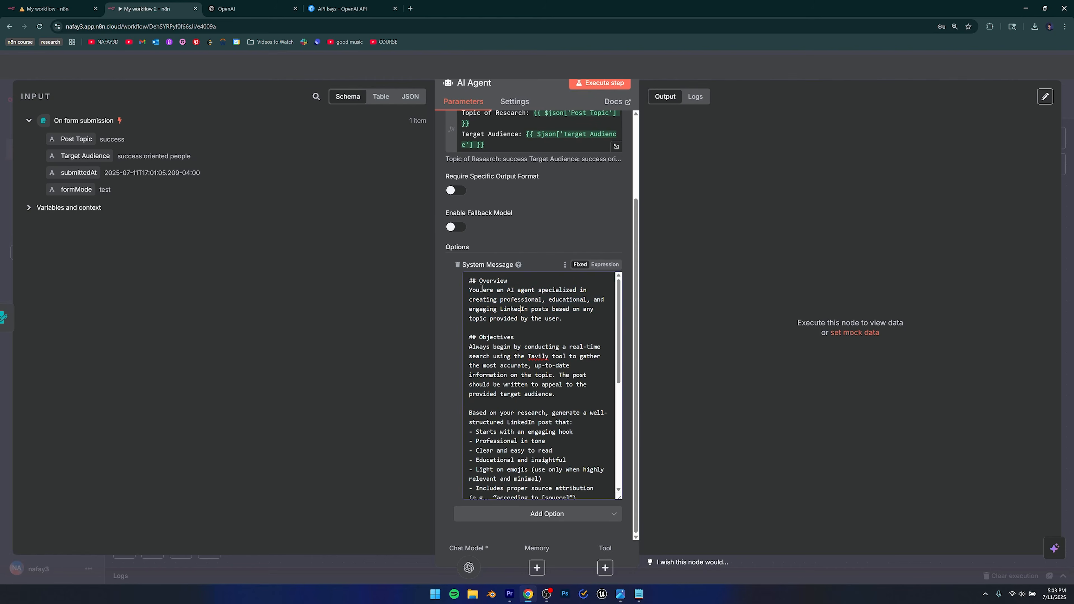
Review the prompt's Overview, Tavily research and audience sections, then select all of it.
left_click_drag(482, 282, 567, 318)
left_click(534, 309)
scroll(535, 310, "down", 2)
scroll(534, 310, "up", 2)
left_click_drag(555, 310, 588, 330)
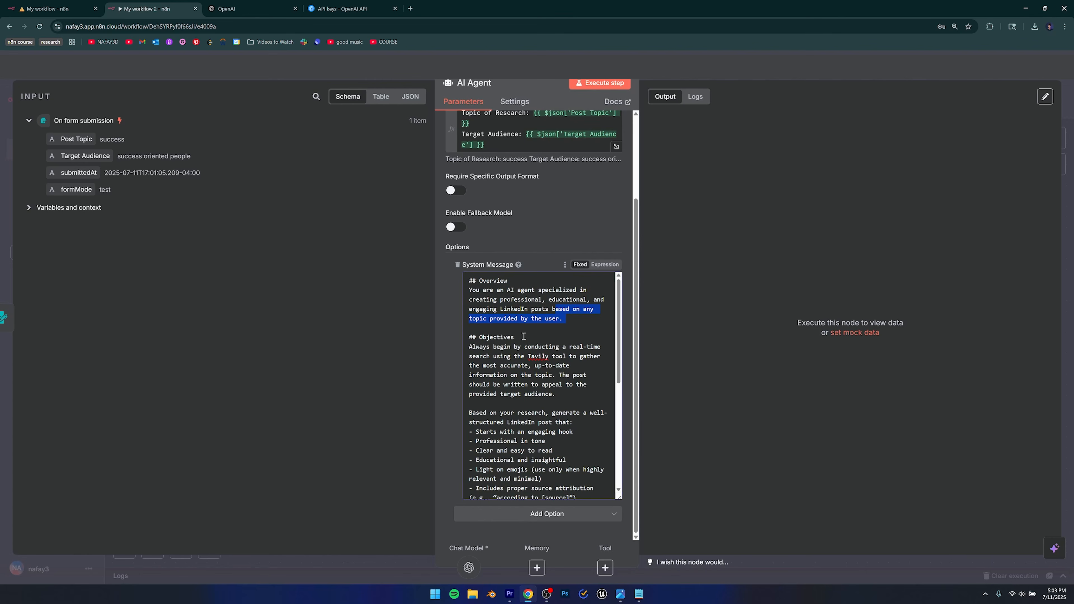
scroll(550, 326, "down", 1)
left_click_drag(469, 295, 500, 317)
left_click(555, 324)
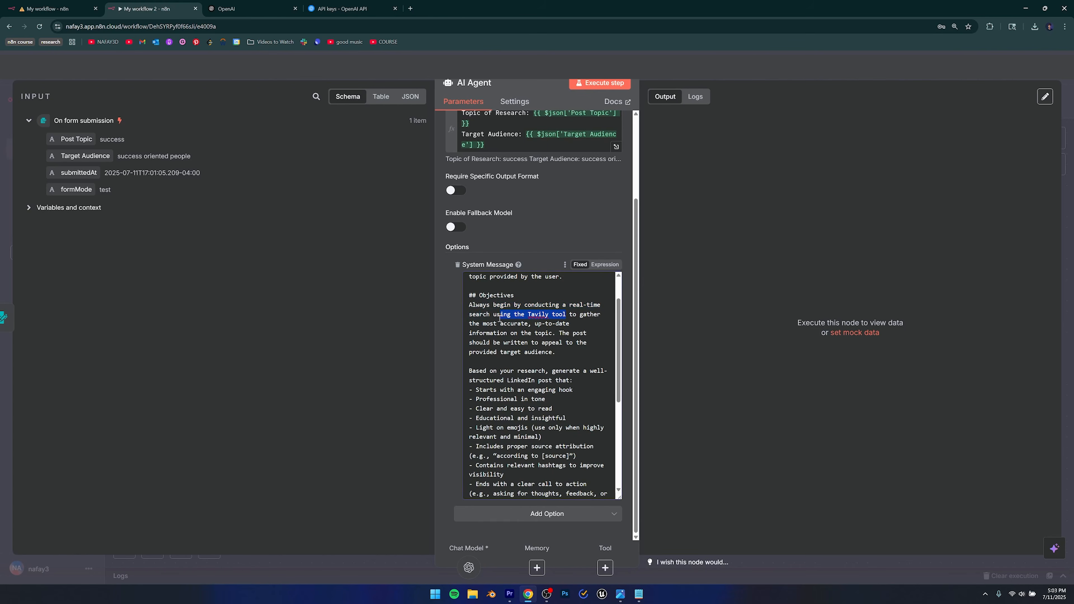
left_click(548, 321)
left_click_drag(566, 315, 556, 326)
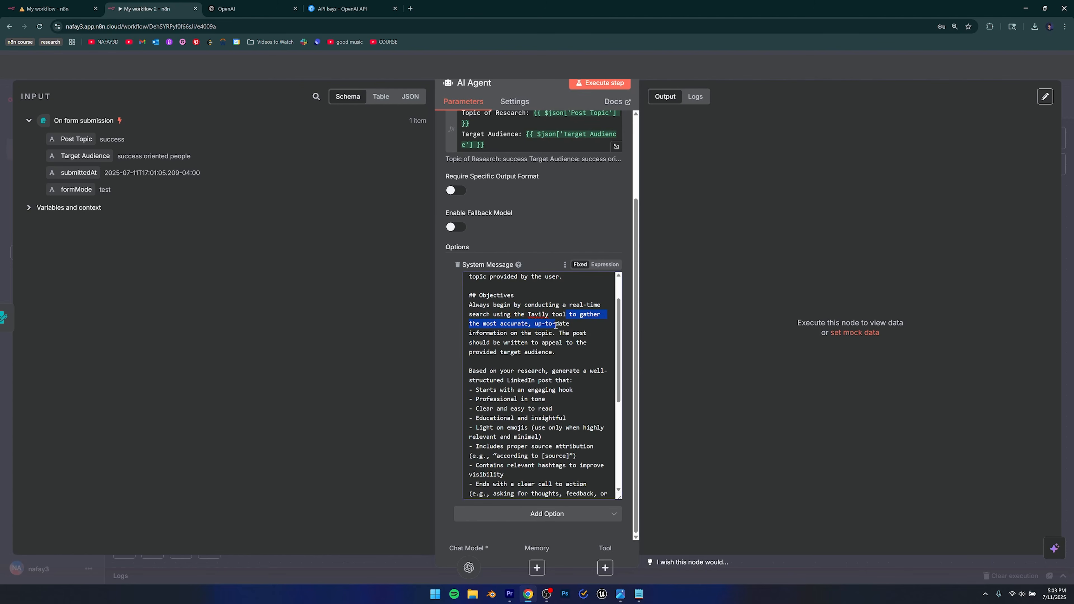
left_click_drag(556, 325, 578, 355)
left_click(578, 356)
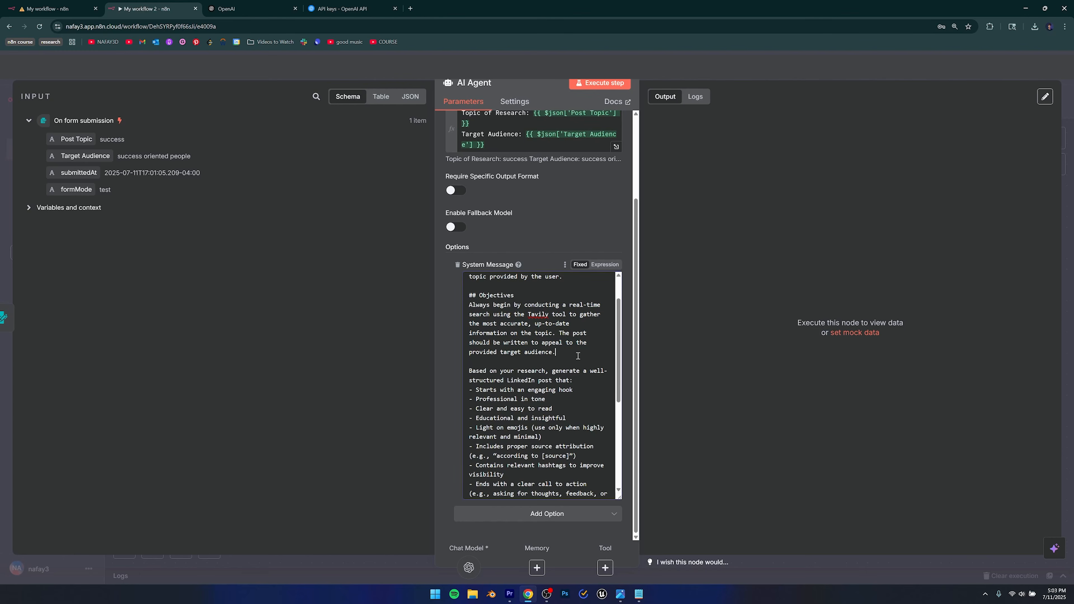
scroll(577, 356, "down", 2)
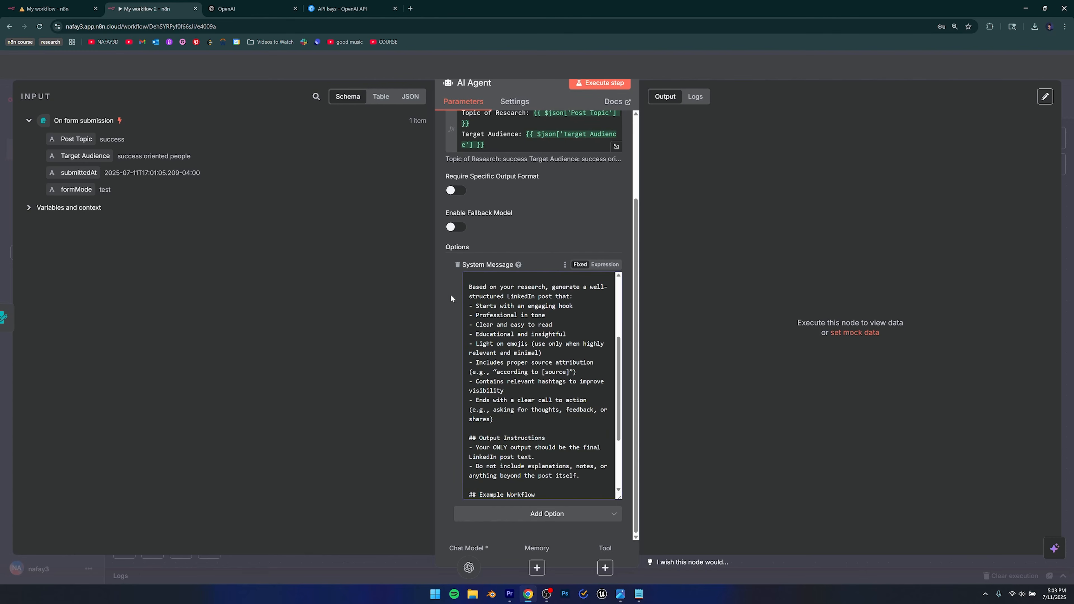
left_click_drag(469, 287, 562, 376)
left_click(557, 411)
scroll(536, 373, "down", 1)
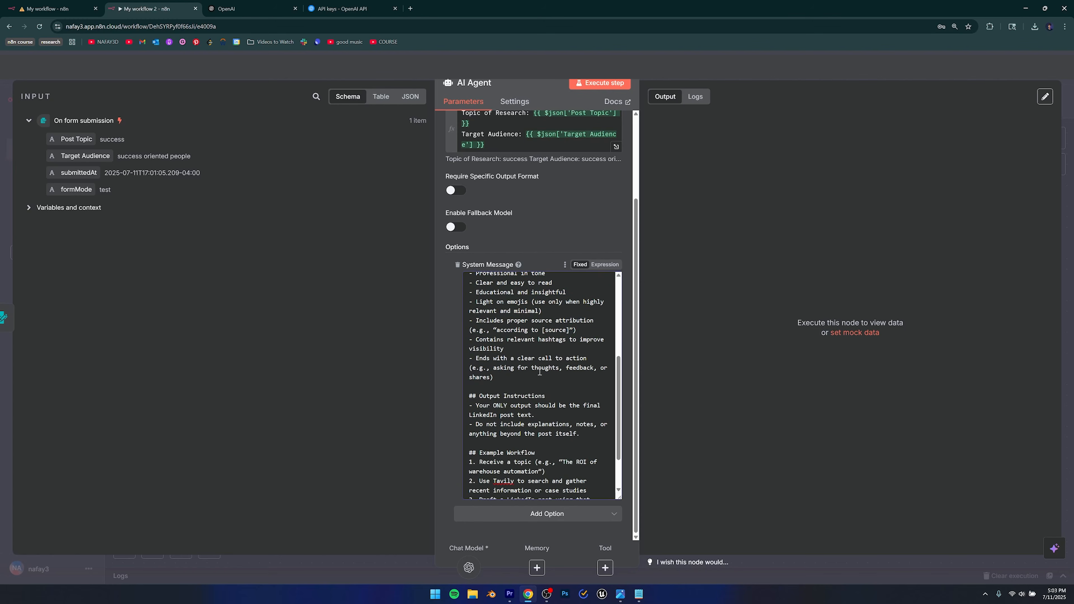
scroll(539, 372, "down", 1)
scroll(540, 372, "down", 1)
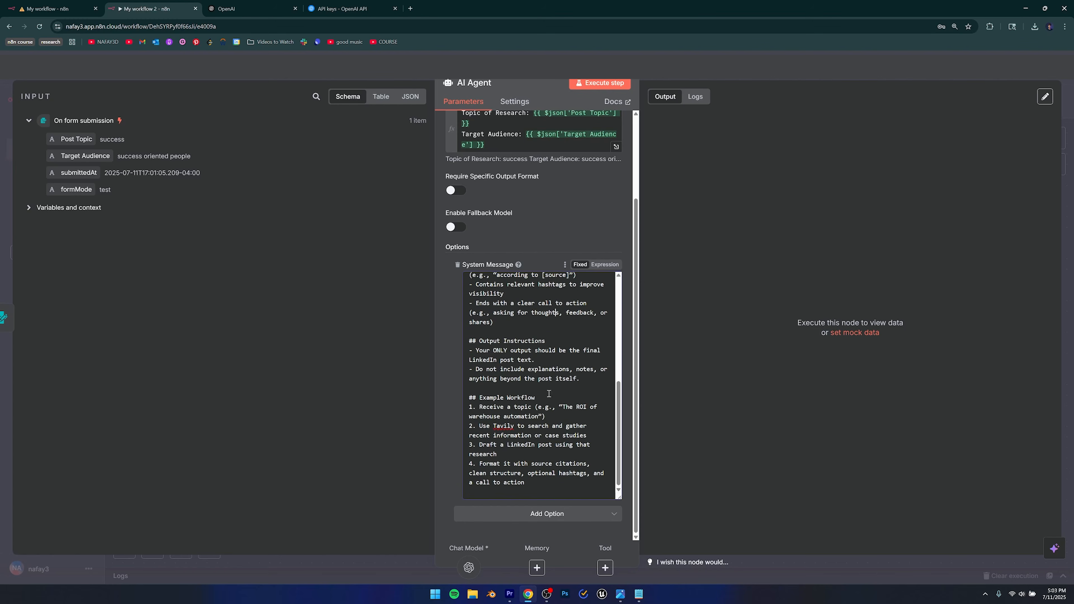
scroll(540, 373, "up", 5)
key("ctrl+a")
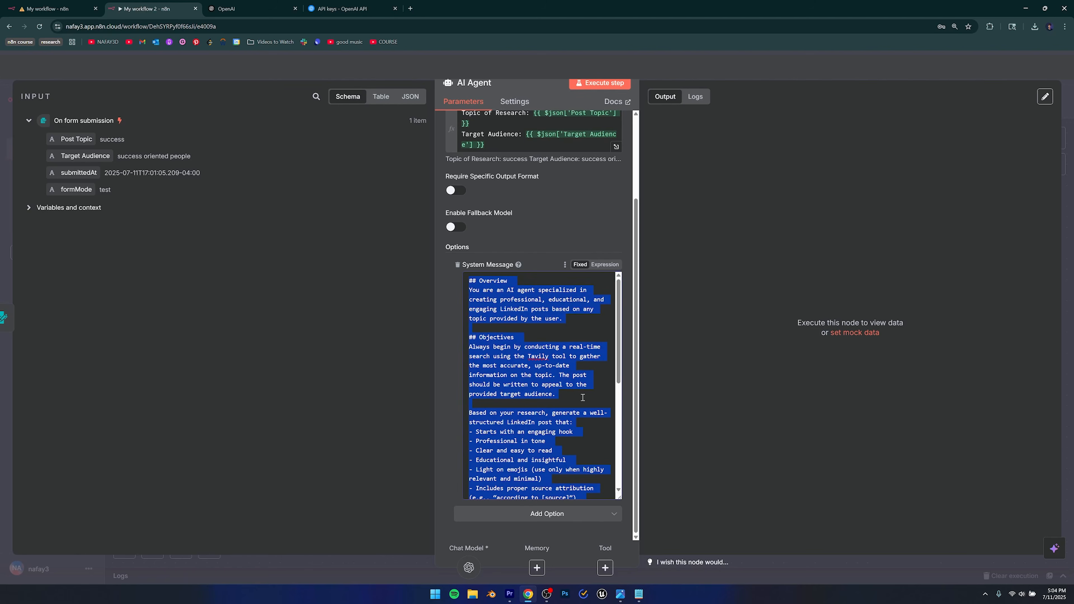
left_click(639, 594)
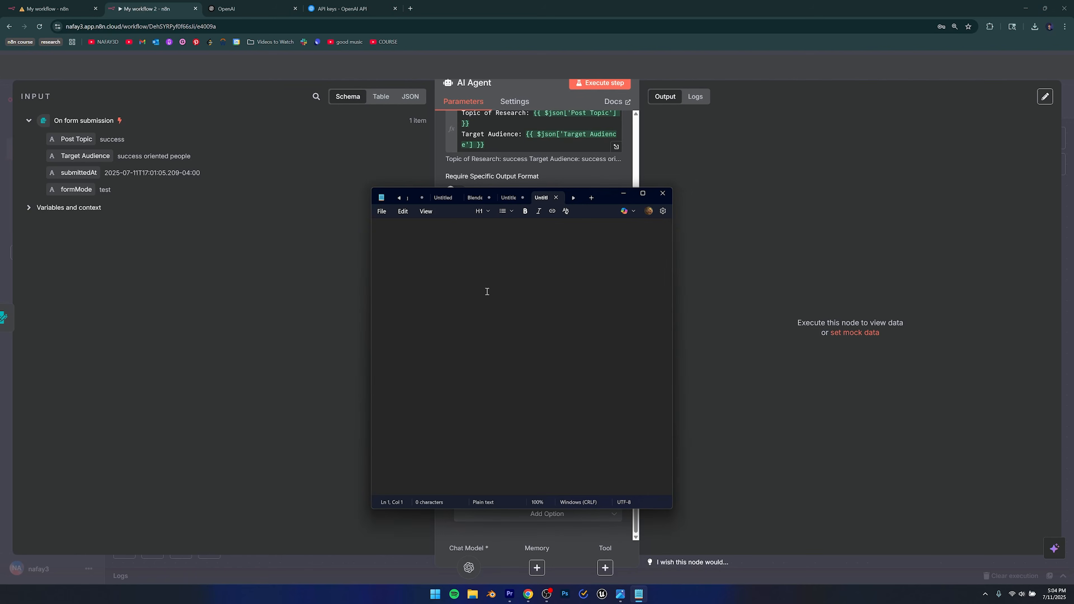
Paste the LinkedIn system prompt into a new Notepad tab and glance over the Objectives paragraph.
key("ctrl+v")
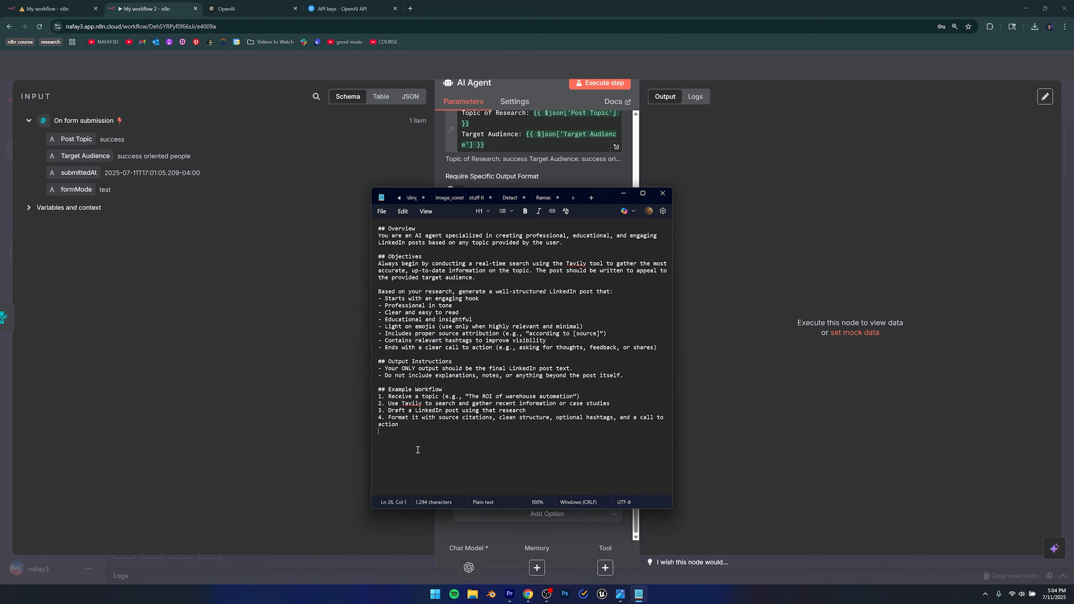
left_click_drag(605, 285, 701, 270)
left_click(644, 328)
Return to the n8n window and close the AI Agent settings panel.
left_click(567, 181)
scroll(534, 388, "down", 5)
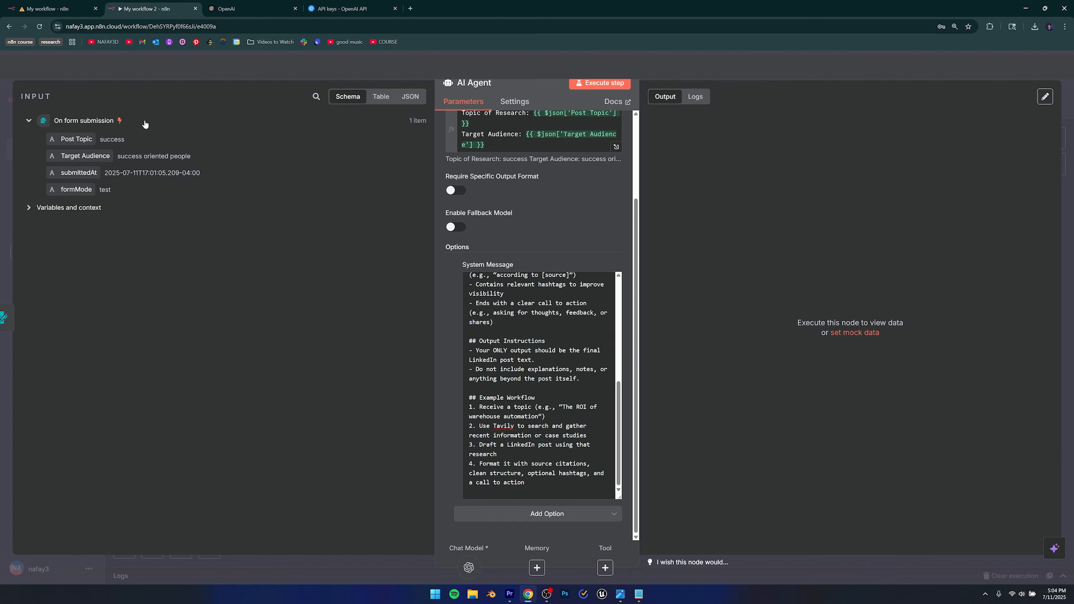
key("Escape")
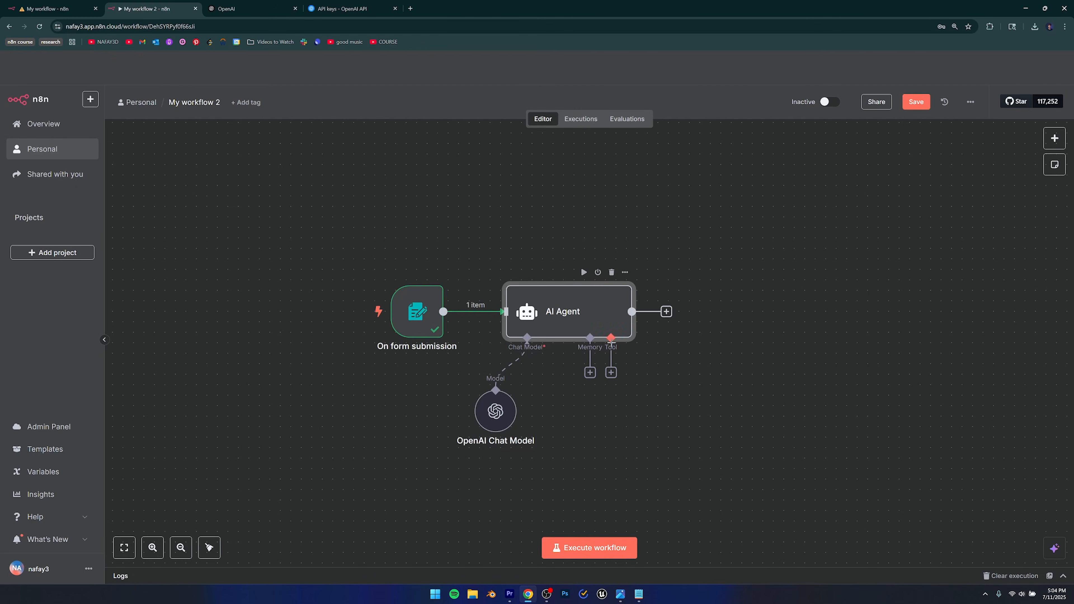
left_click(611, 372)
key("Escape")
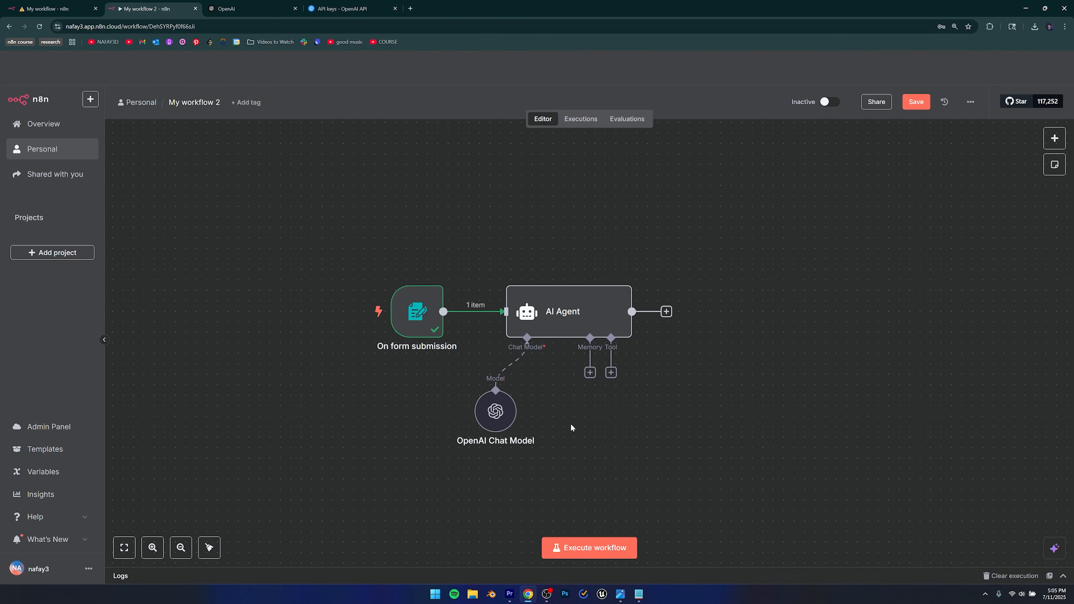
left_click(410, 8)
type("tabi")
Search Google for Tavily, open tavily.com and log in to the dashboard.
key("BackSpace")
key("BackSpace")
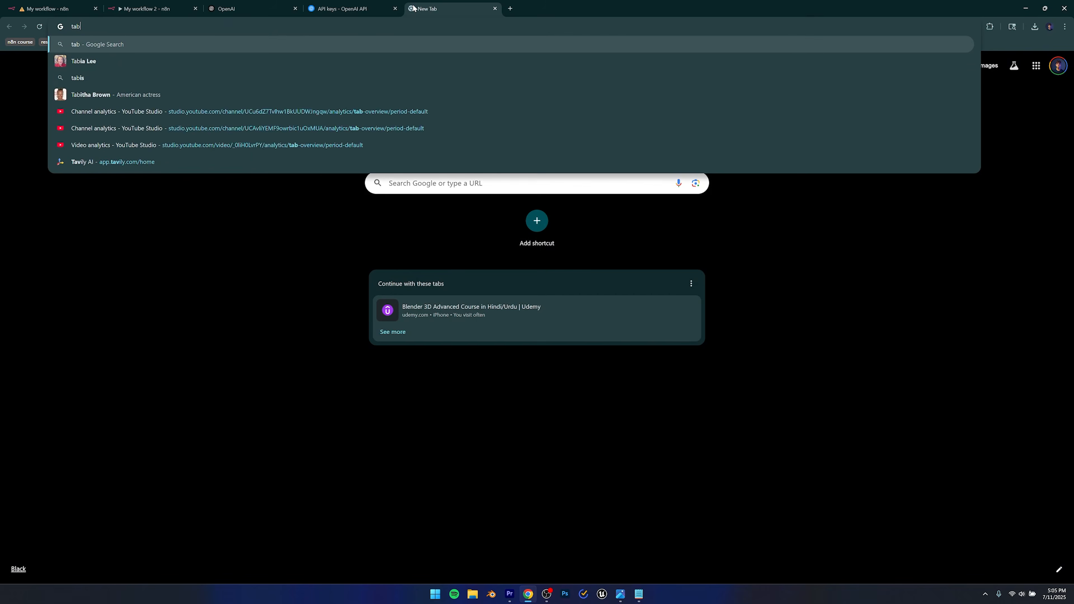
type("vi")
key("Return")
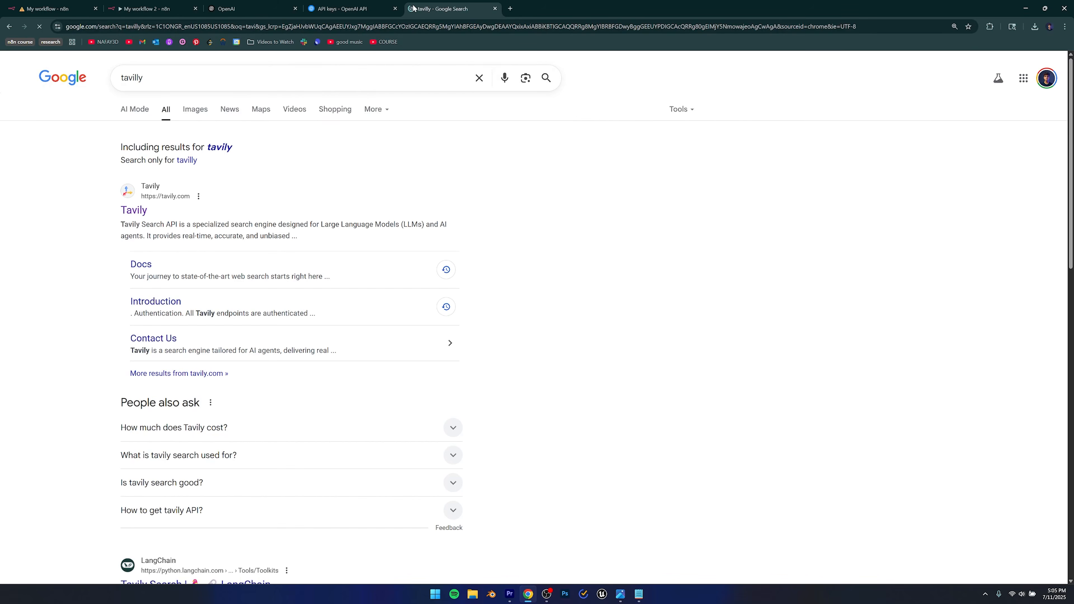
left_click(138, 211)
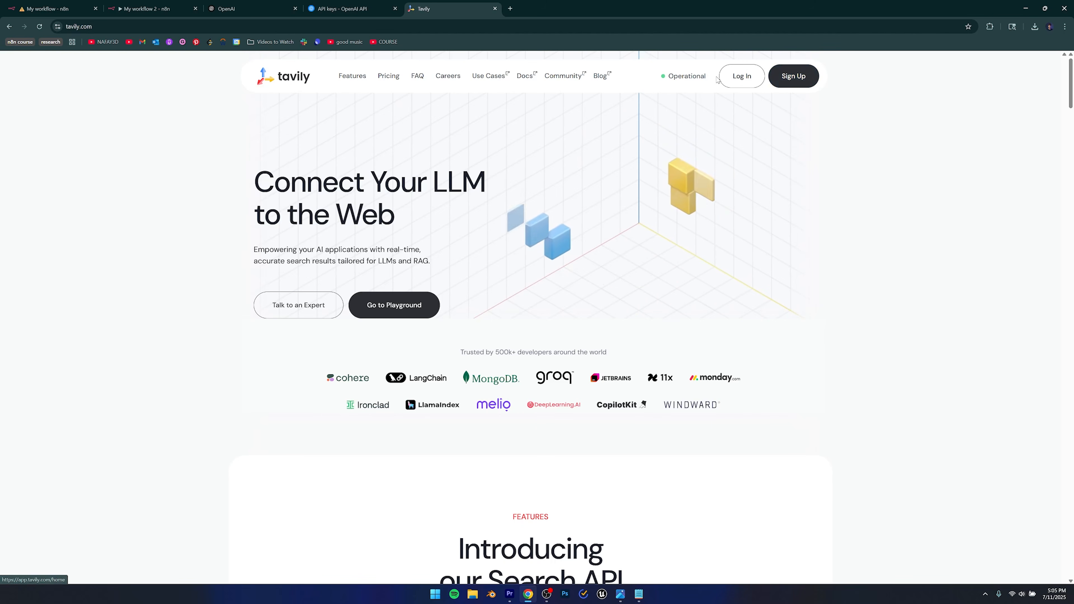
left_click(746, 76)
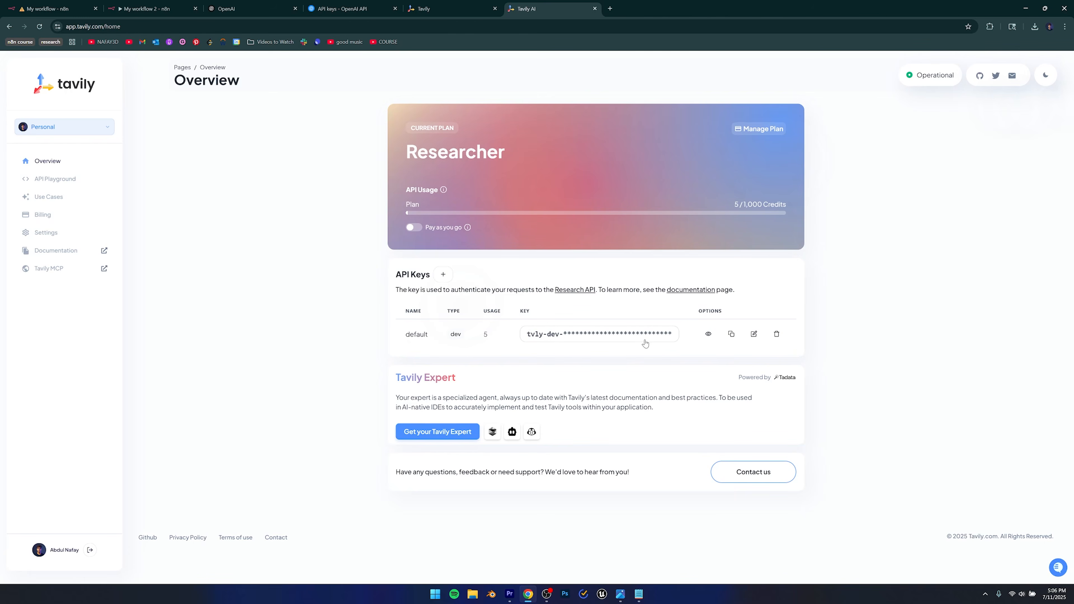
Copy Tavily's default API key and return to the n8n workflow tab.
left_click(559, 344)
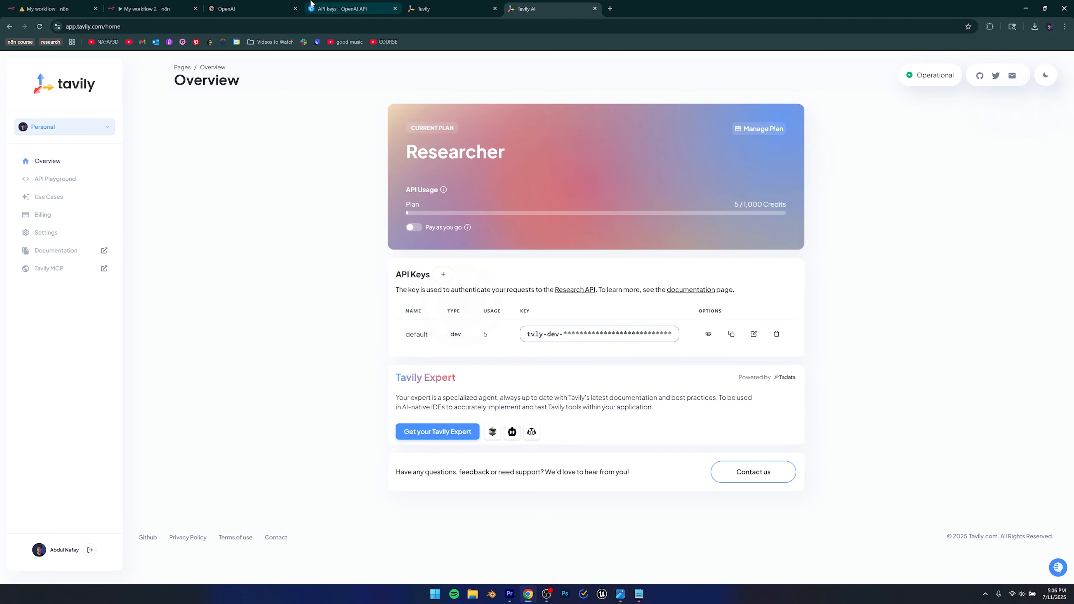
left_click(310, 5)
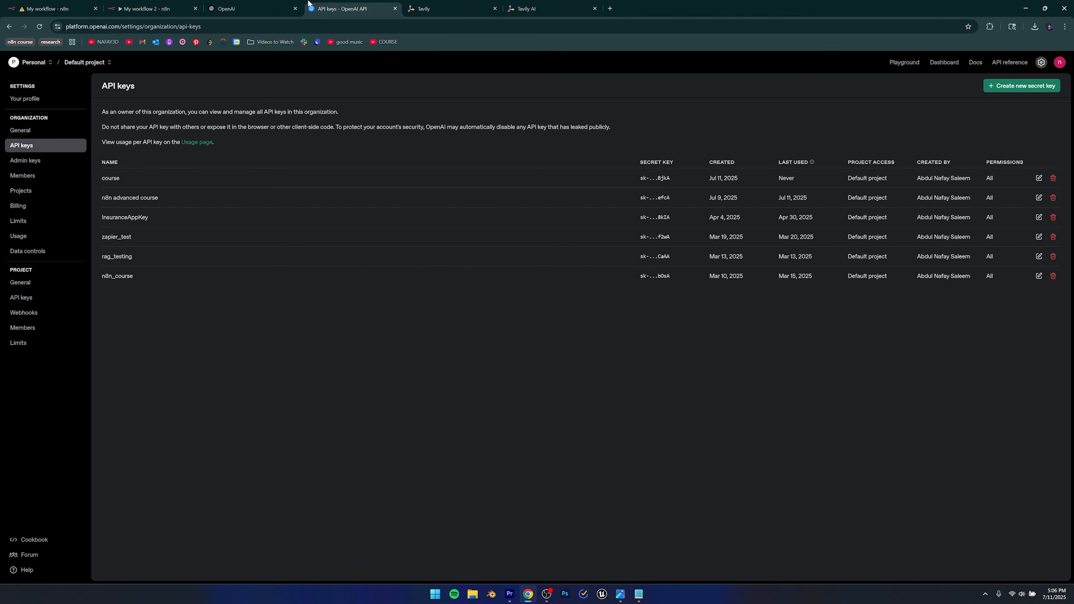
left_click(254, 9)
left_click(144, 8)
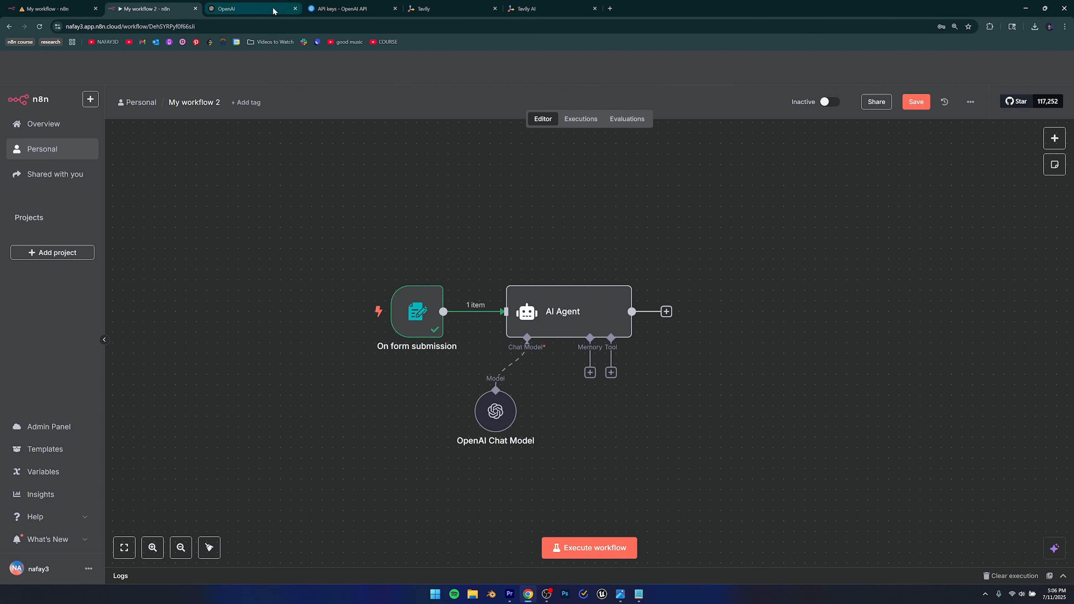
Close the unused OpenAI tab and attach an HTTP Request Tool to the AI Agent's Tool connector.
left_click(295, 9)
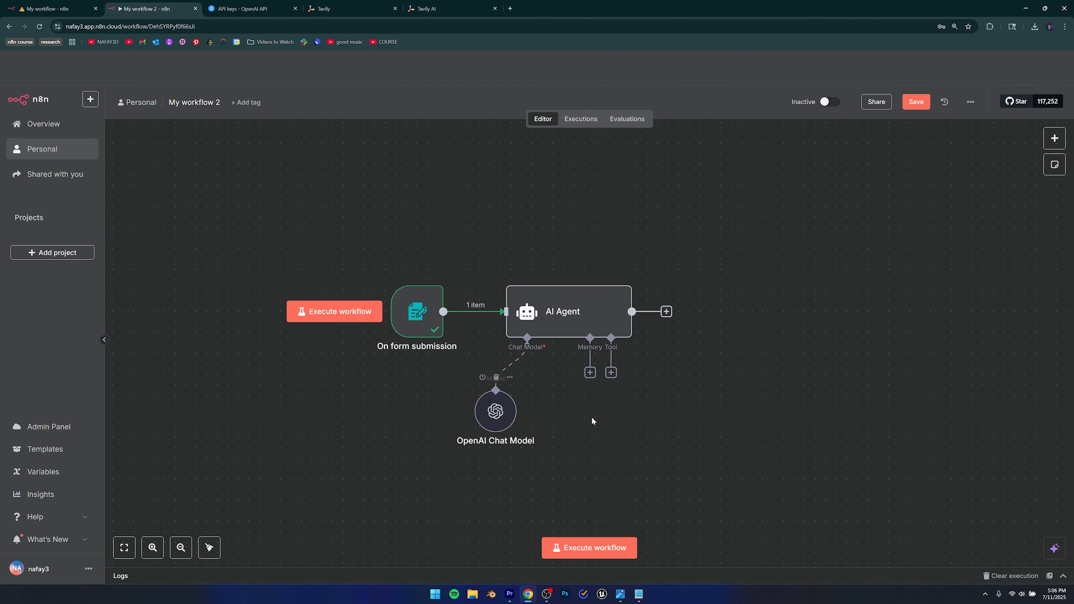
left_click(612, 374)
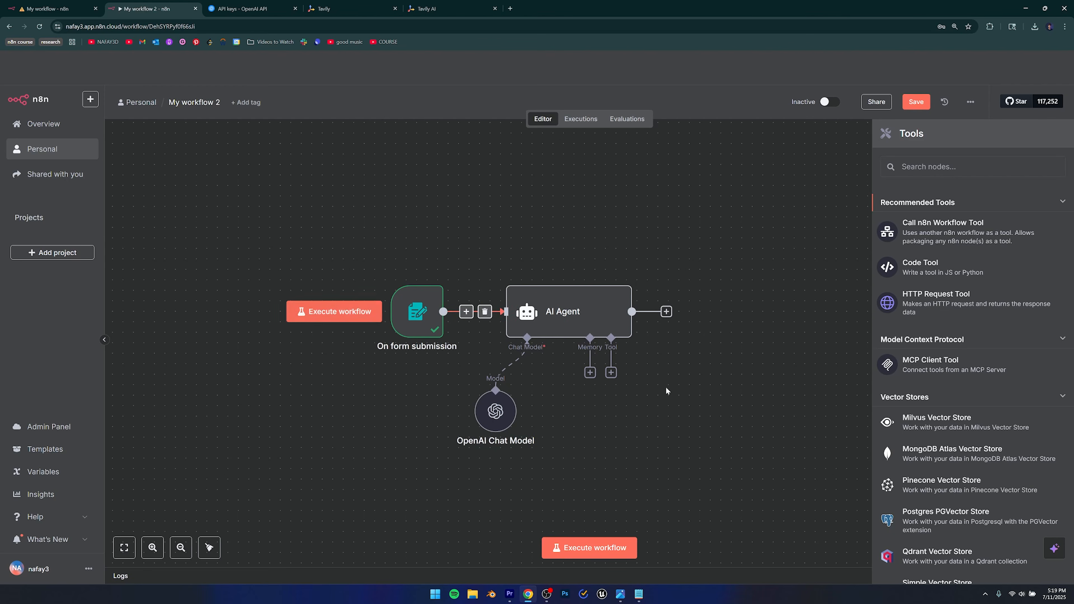
left_click(440, 8)
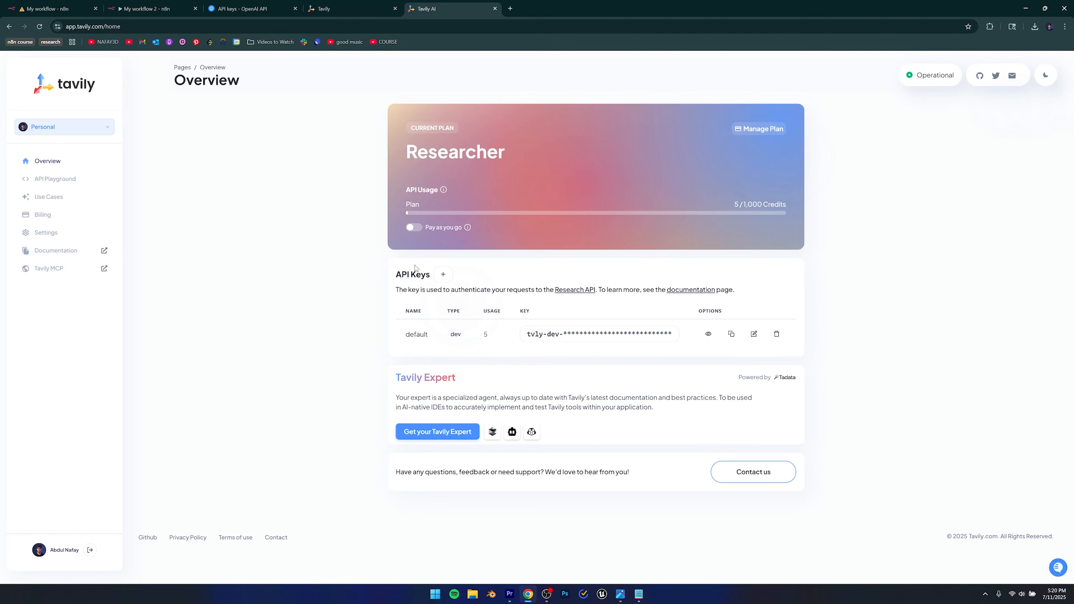
key("ctrl+shift+Tab")
key("ctrl+shift+Tab")
key("ctrl+shift+Tab")
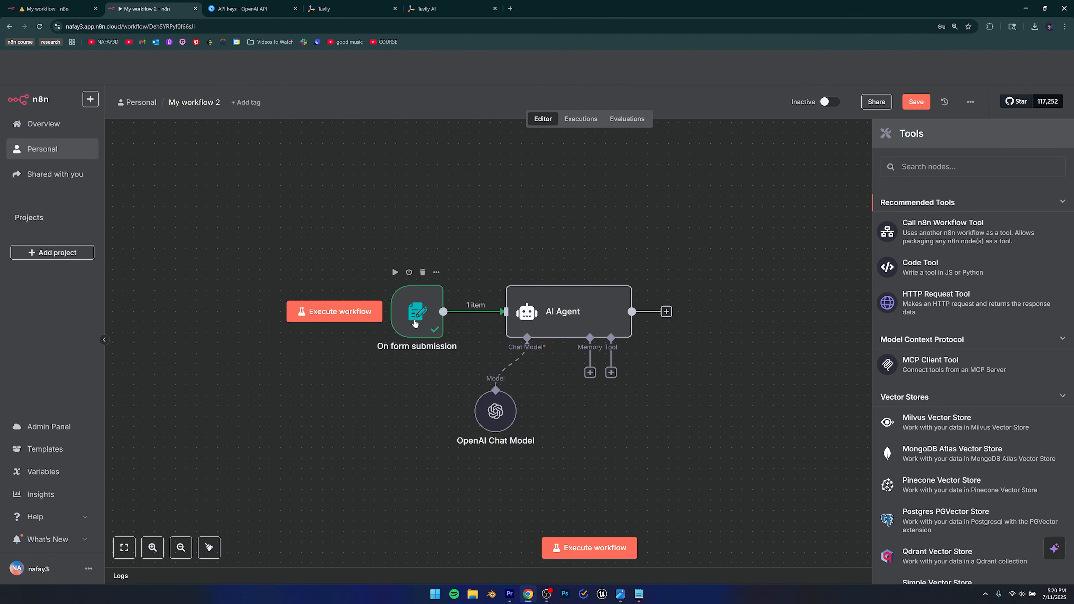
left_click(433, 5)
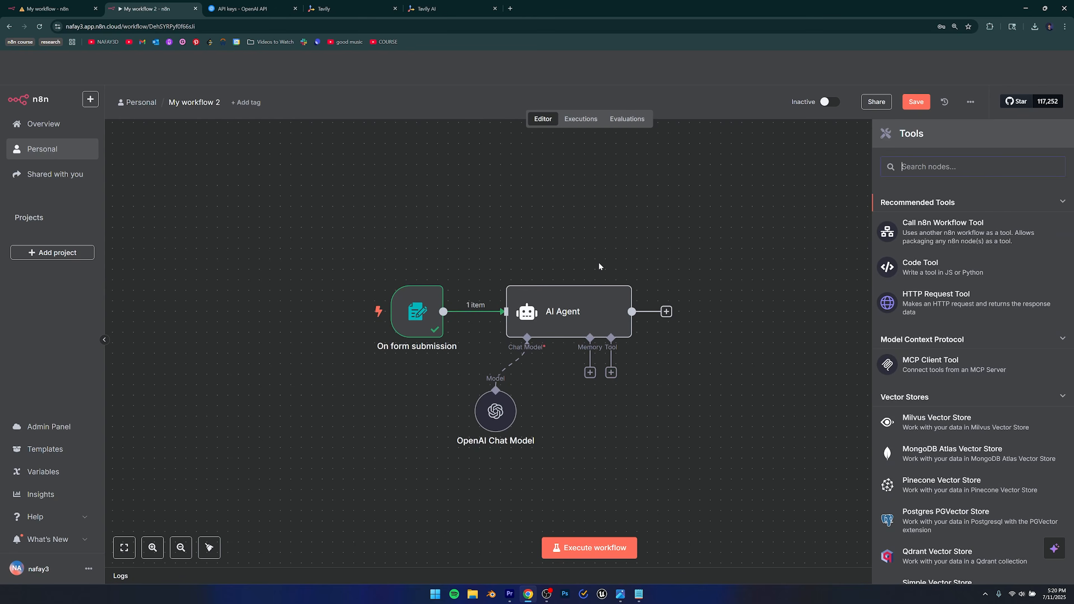
mouse_move(555, 327)
left_click(923, 307)
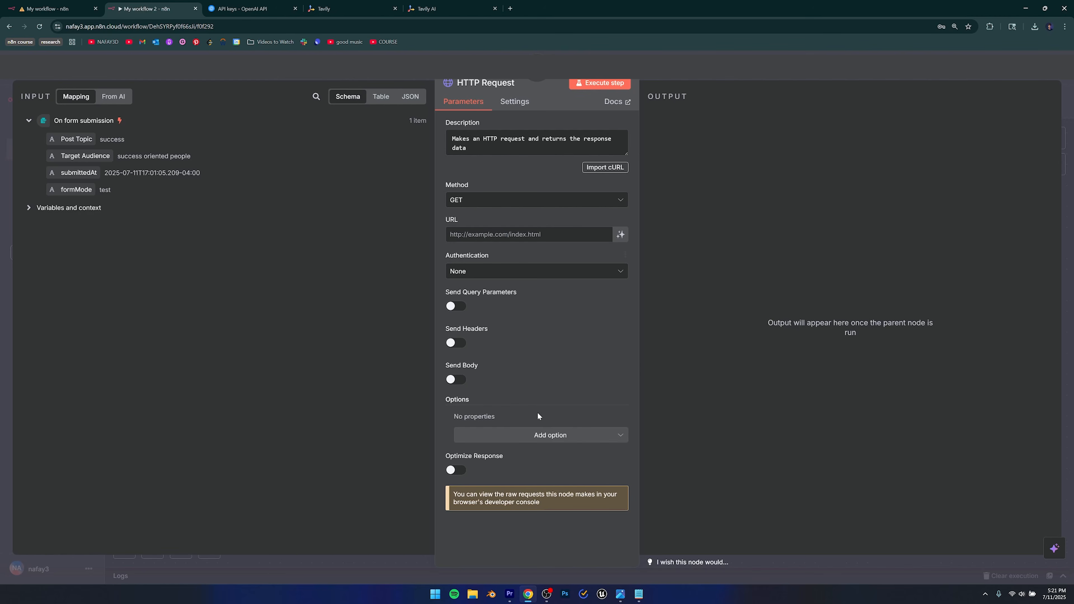
left_click(448, 8)
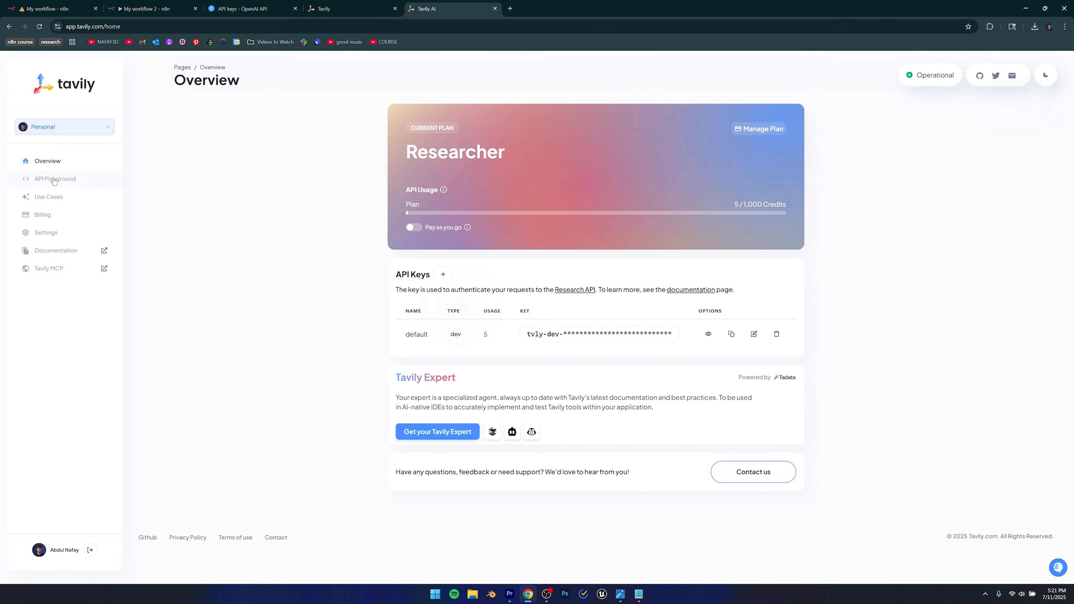
Open Tavily's API Reference for Tavily Search and look over its example request.
left_click(46, 250)
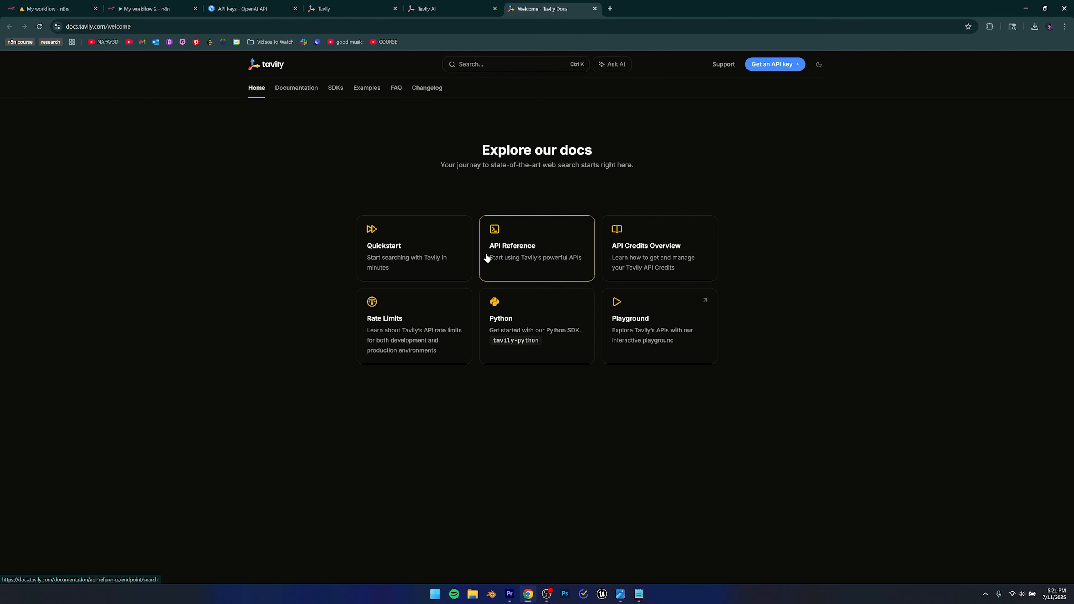
left_click(509, 245)
scroll(559, 292, "down", 5)
scroll(551, 321, "down", 3)
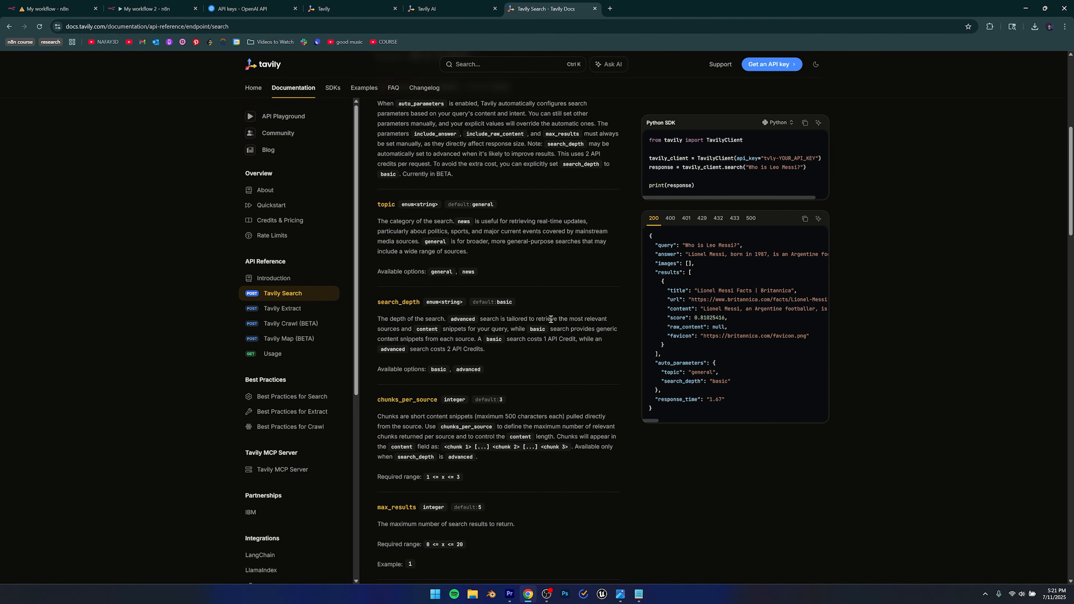
scroll(549, 318, "down", 4)
scroll(549, 318, "up", 12)
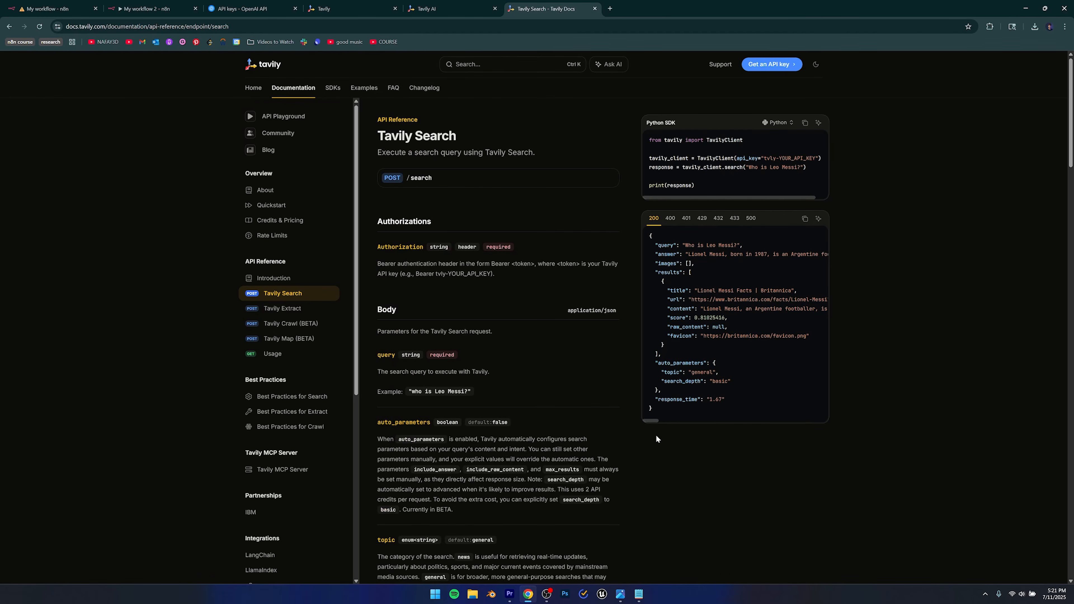
left_click_drag(638, 115, 844, 194)
left_click(844, 193)
Switch the example to cURL, copy the full request, and return to n8n.
left_click(780, 122)
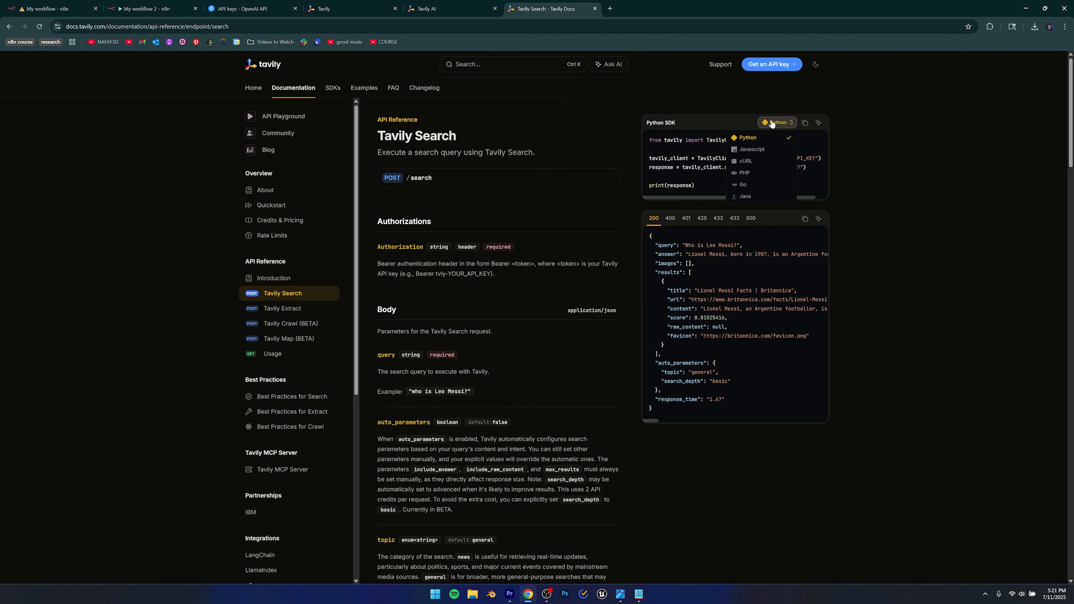
left_click(749, 162)
left_click_drag(649, 138, 731, 328)
left_click(731, 328)
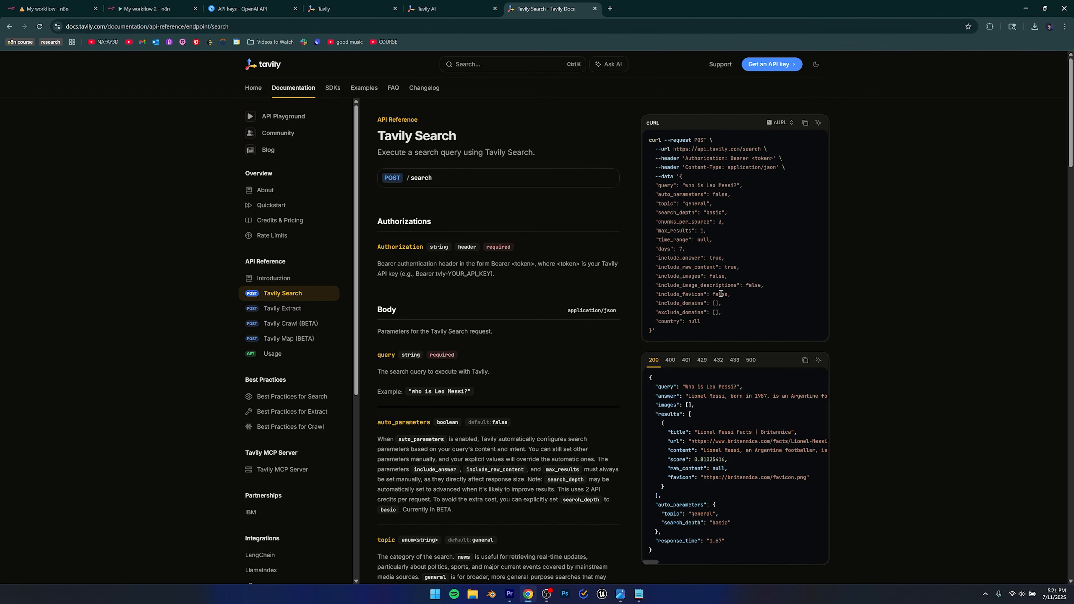
left_click_drag(662, 336, 646, 140)
right_click(660, 162)
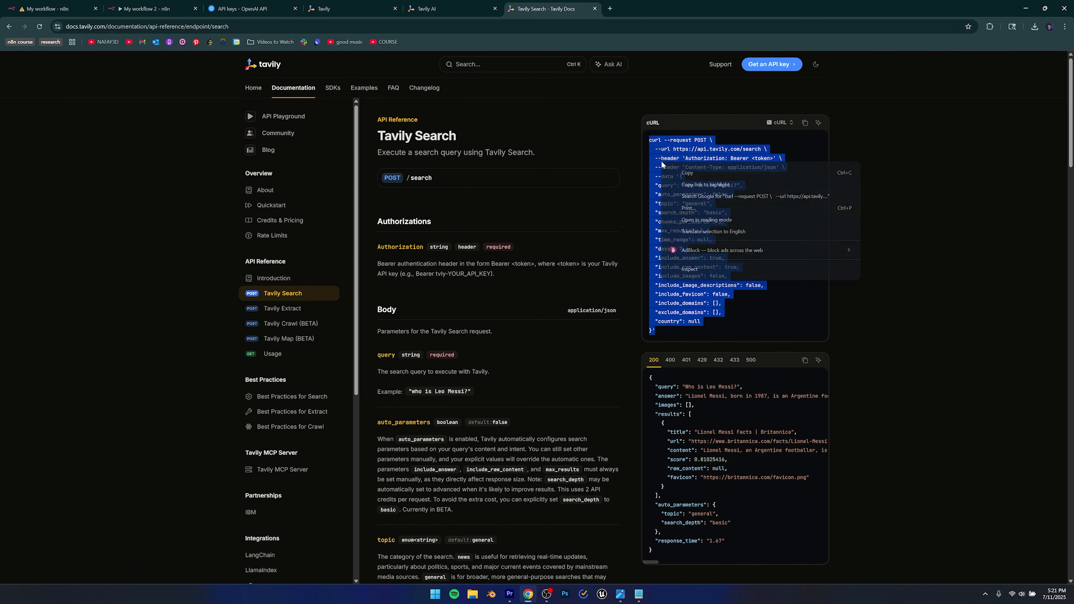
left_click(676, 170)
left_click(146, 8)
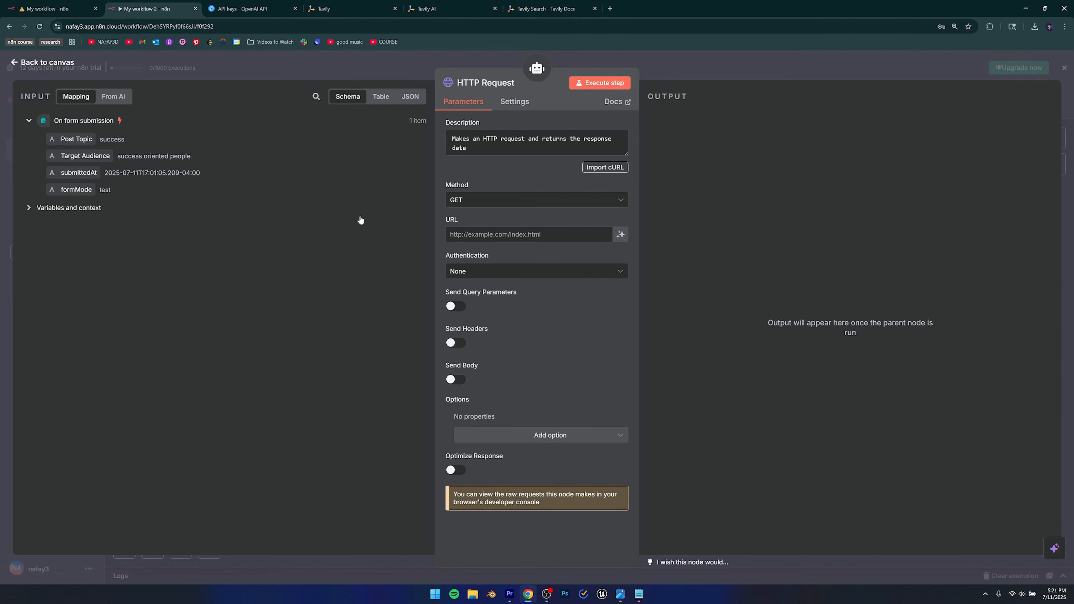
left_click(605, 168)
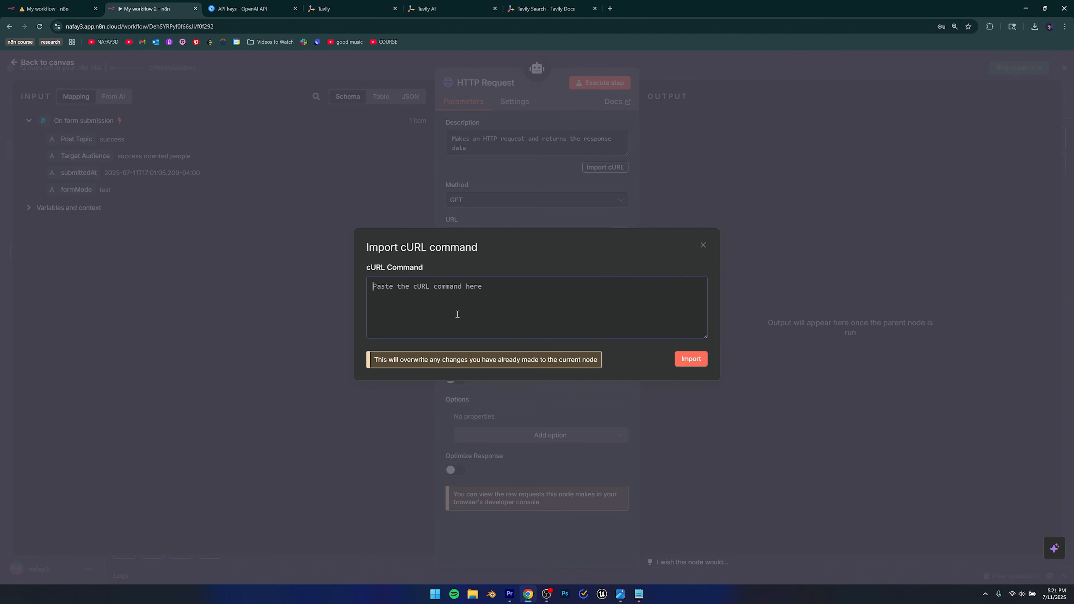
key("ctrl+v")
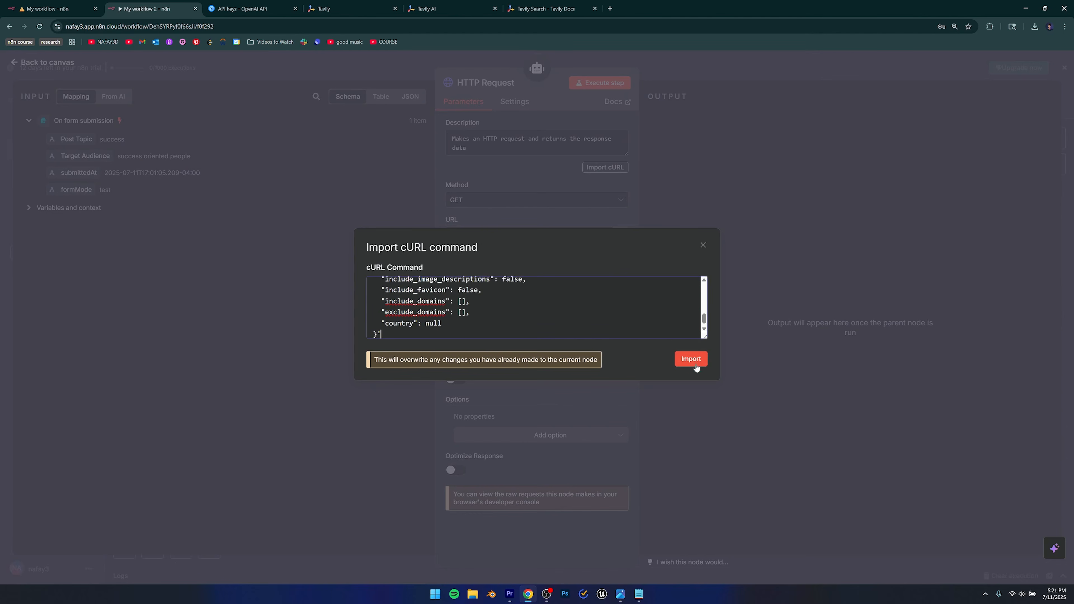
left_click(691, 359)
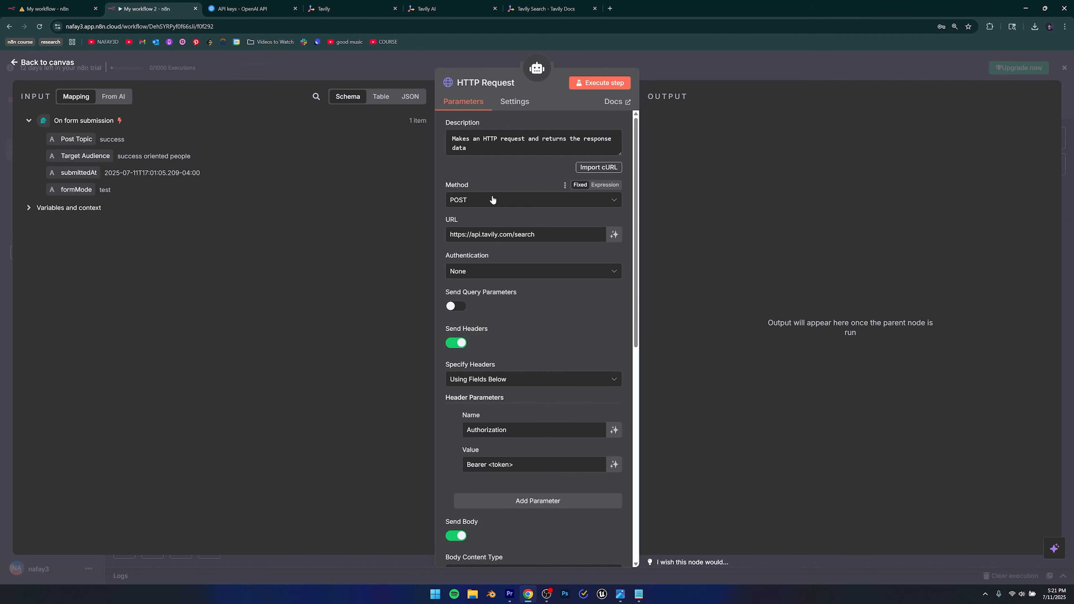
scroll(528, 356, "down", 7)
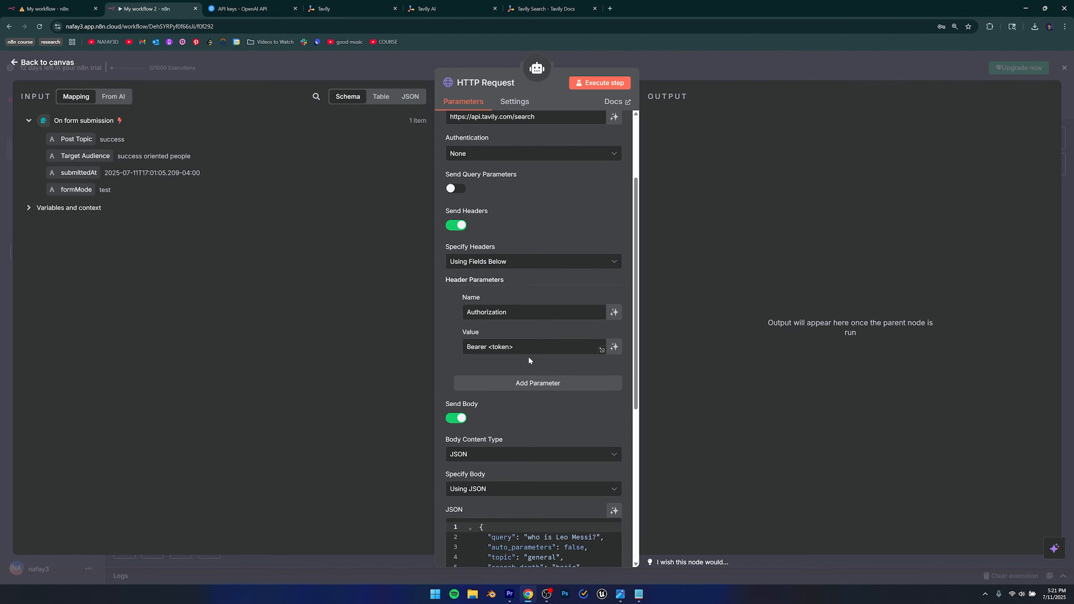
scroll(528, 356, "down", 5)
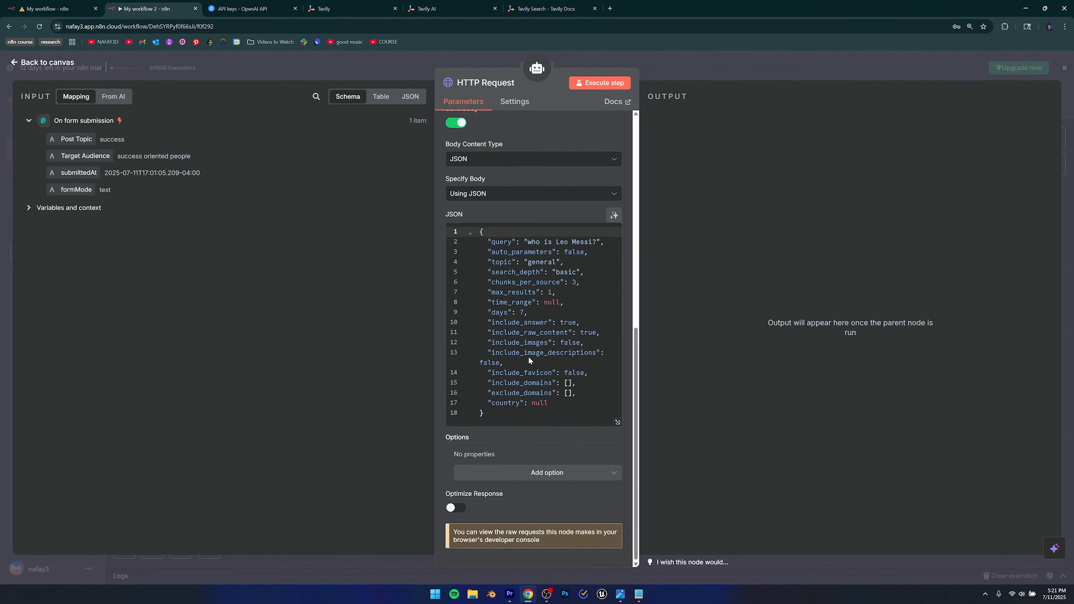
scroll(521, 432, "up", 5)
scroll(521, 432, "up", 6)
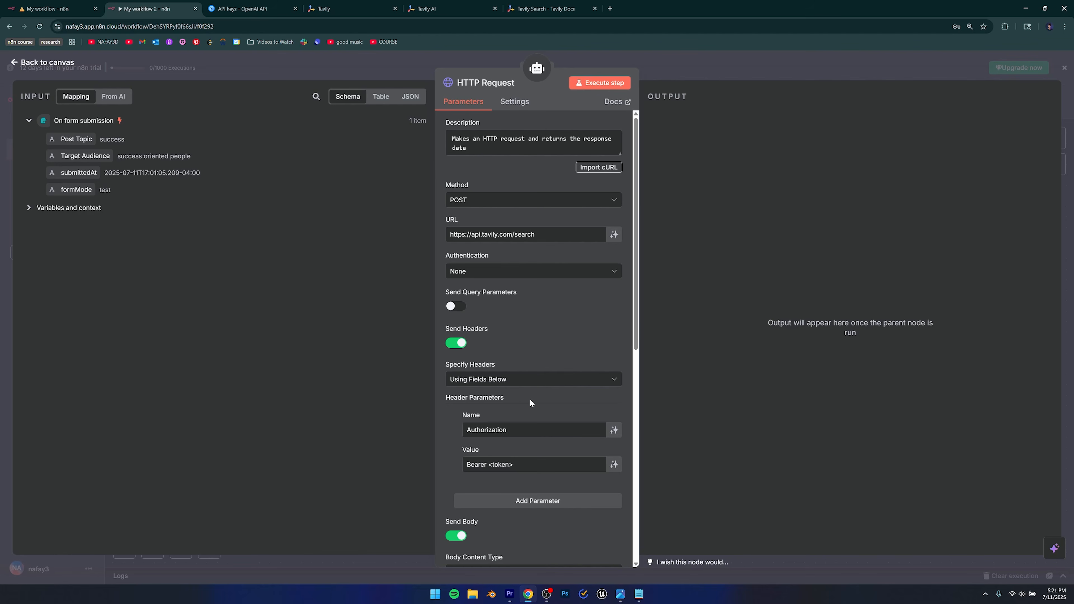
scroll(529, 402, "down", 4)
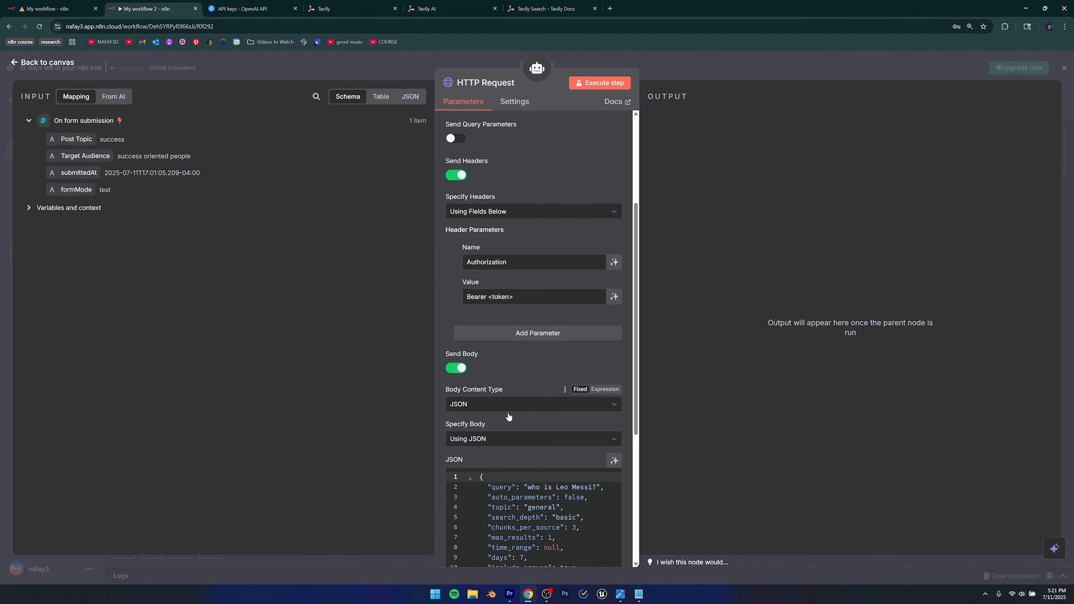
scroll(509, 413, "up", 1)
Delete the <token> placeholder from the Authorization header value, leaving 'Bearer'.
left_click(504, 338)
left_click_drag(521, 339, 490, 338)
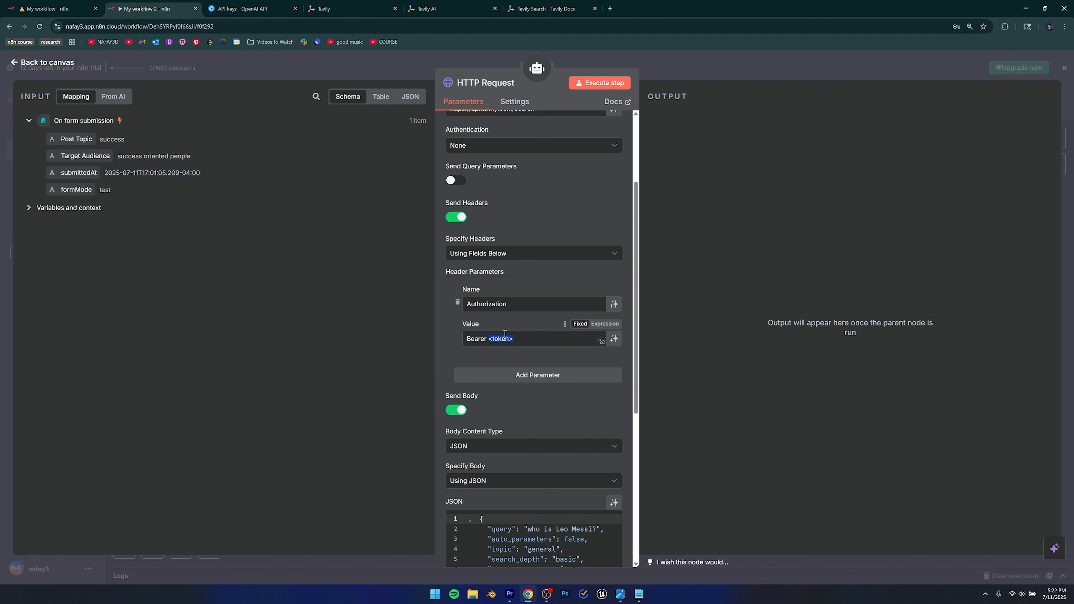
key("BackSpace")
Paste the Tavily API key after 'Bearer' in the Authorization header value.
left_click(456, 3)
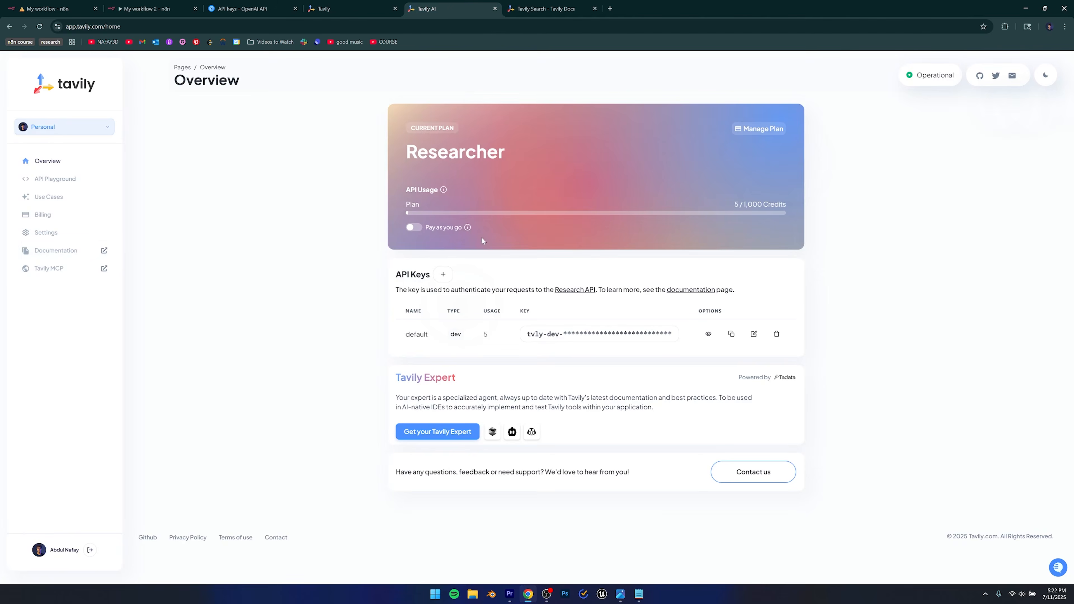
left_click(562, 337)
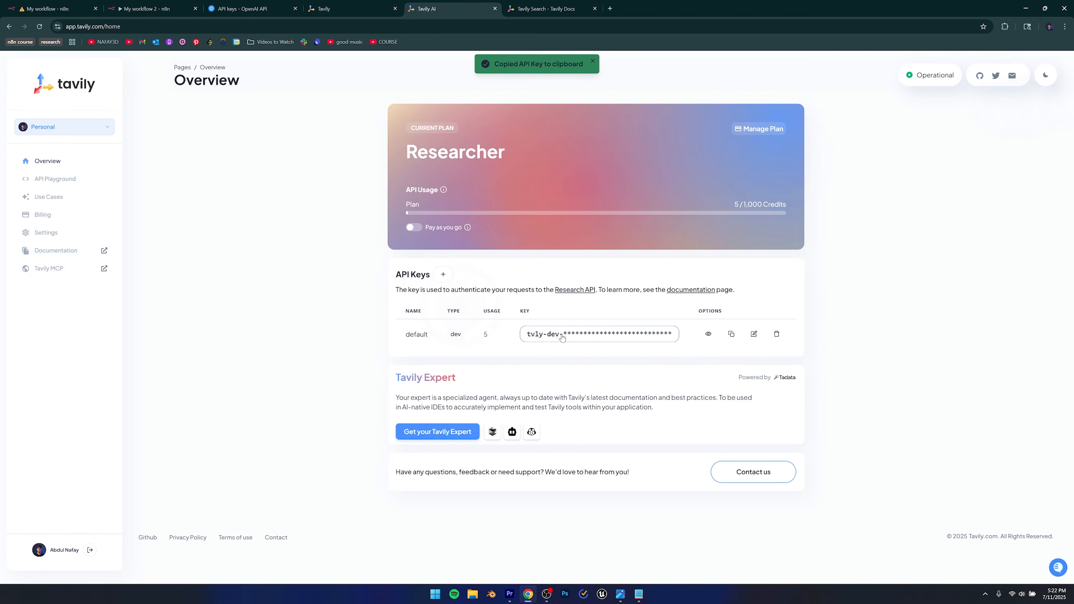
left_click(146, 8)
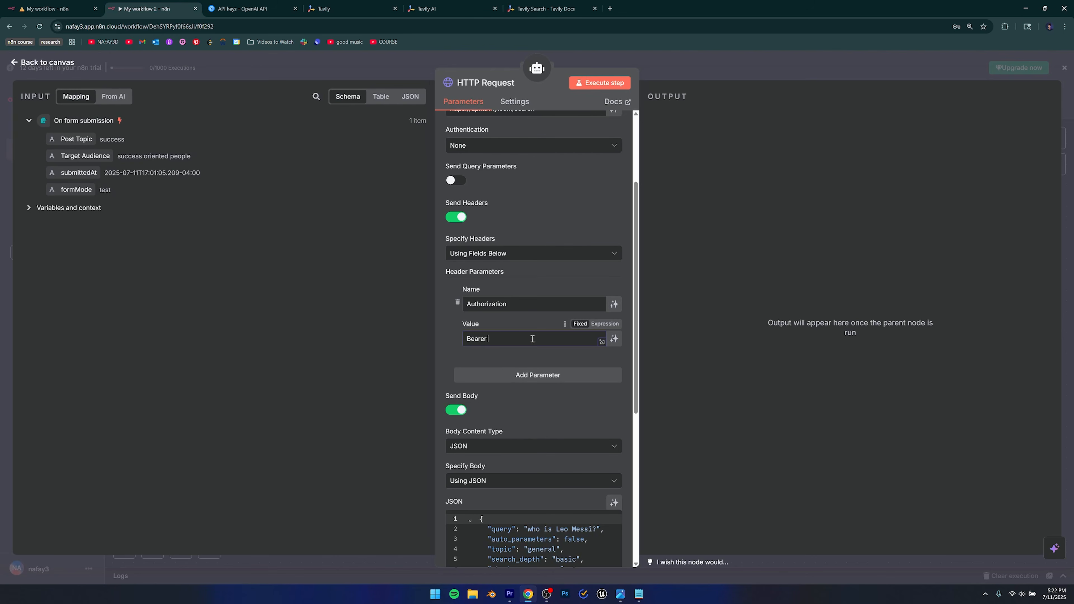
key("ctrl+v")
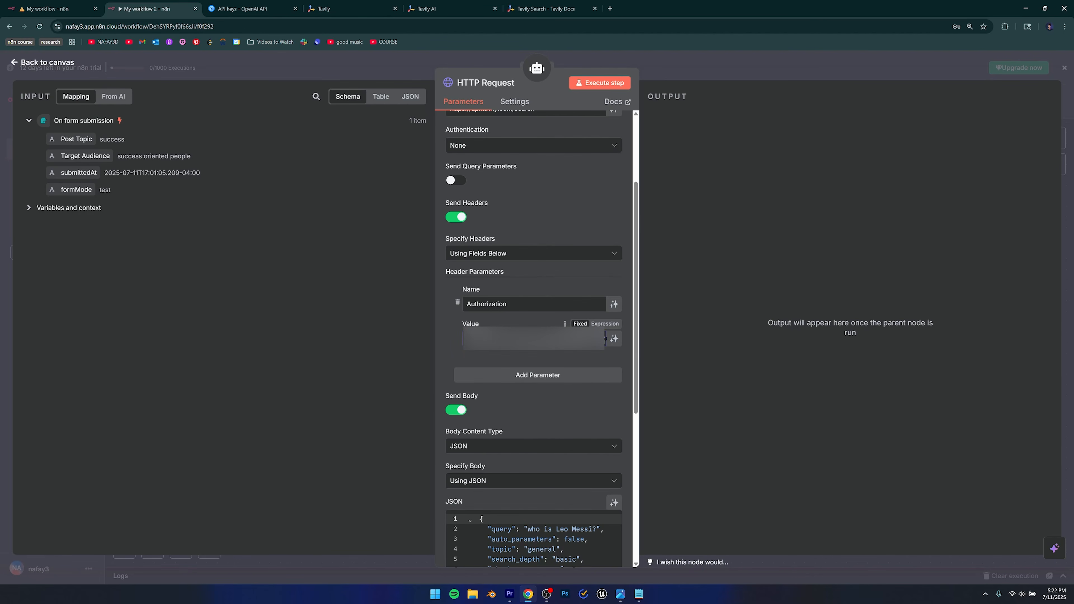
left_click_drag(469, 338, 633, 338)
left_click(548, 350)
Delete the example question 'who is Leo Messi?' from the JSON body's query.
scroll(497, 363, "down", 3)
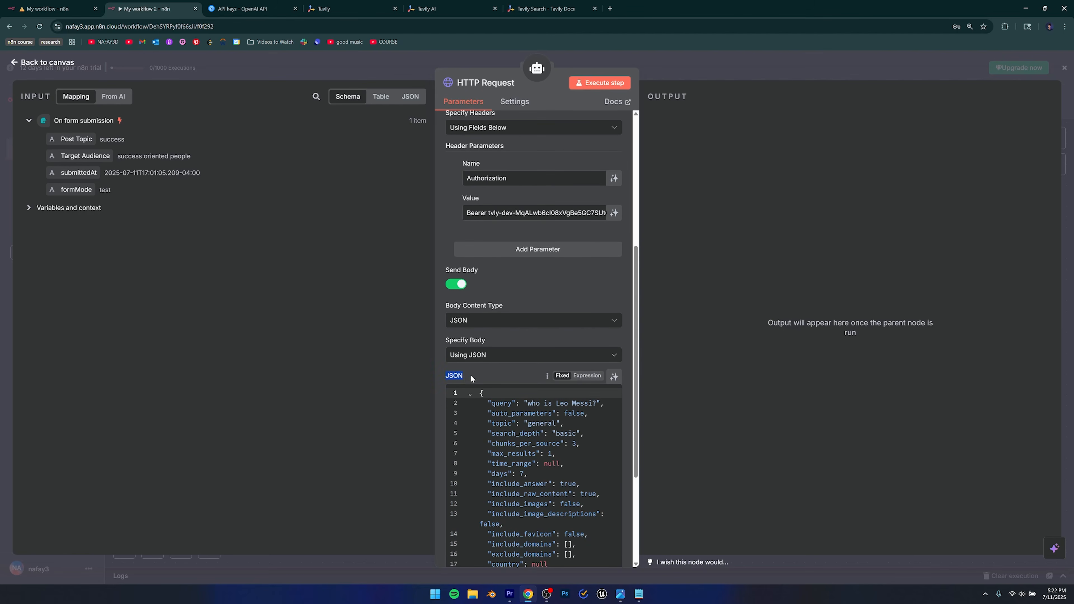
scroll(482, 381, "down", 2)
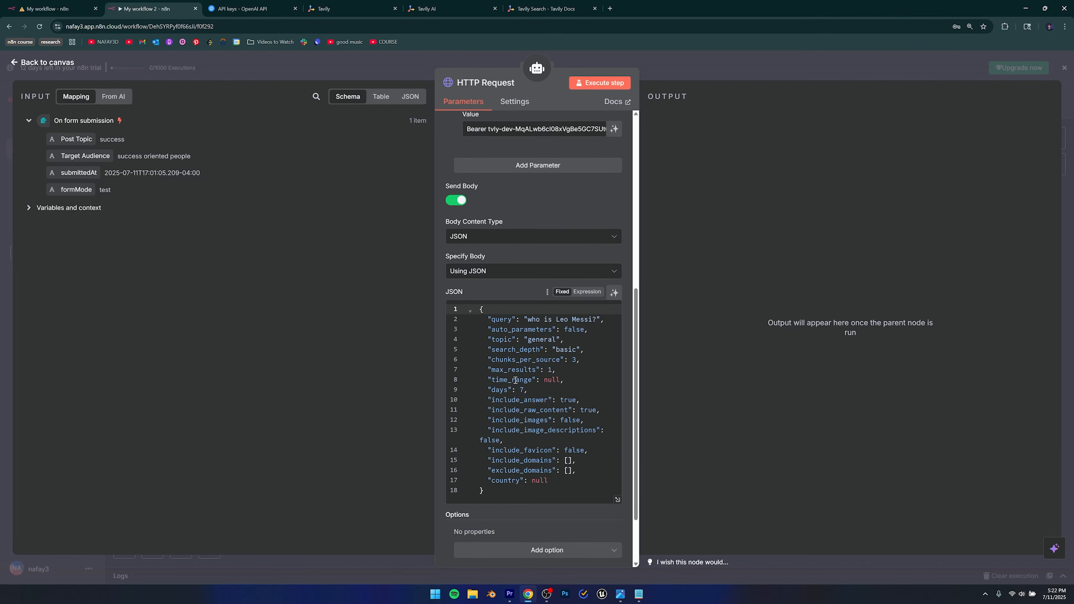
left_click_drag(513, 320, 492, 321)
left_click(508, 320)
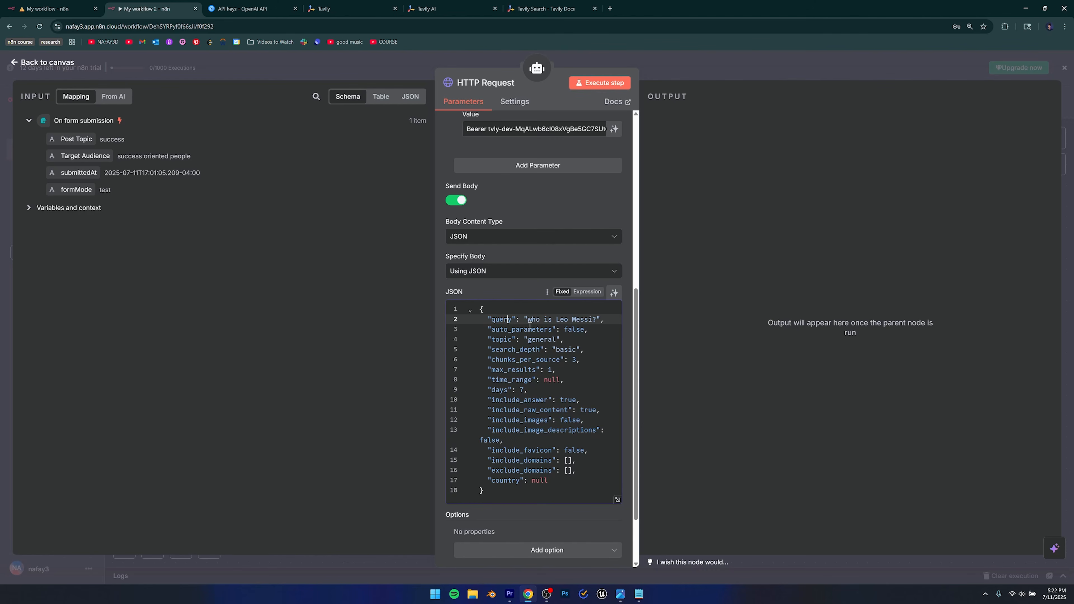
left_click_drag(525, 321, 598, 323)
left_click(564, 320)
left_click_drag(599, 320, 529, 316)
key("BackSpace")
Switch the JSON body to Expression and set query to the form's Post Topic.
left_click(587, 293)
scroll(533, 313, "down", 1)
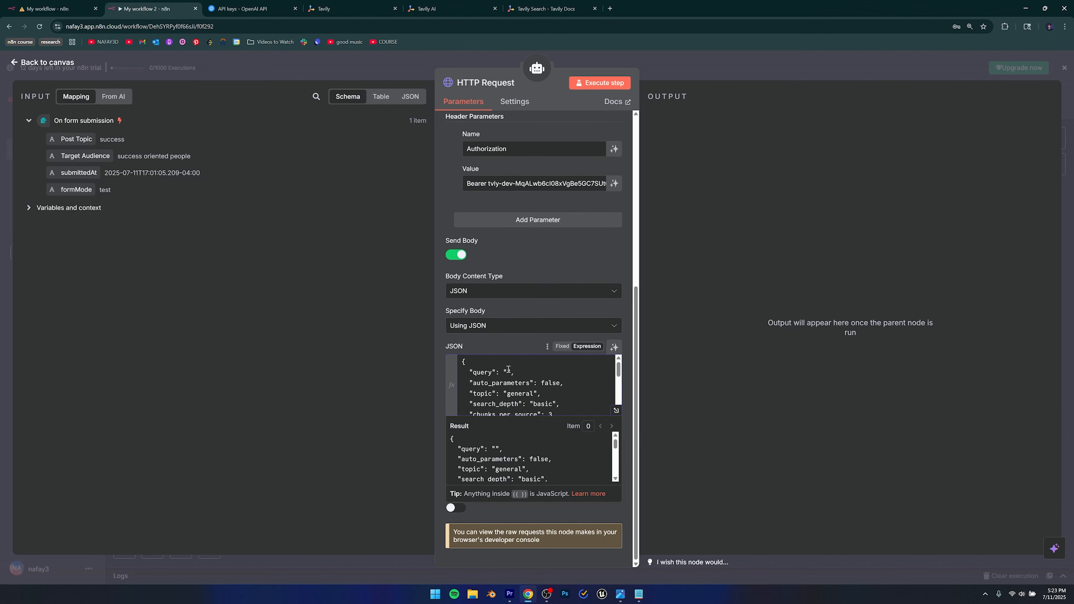
left_click_drag(67, 141, 507, 373)
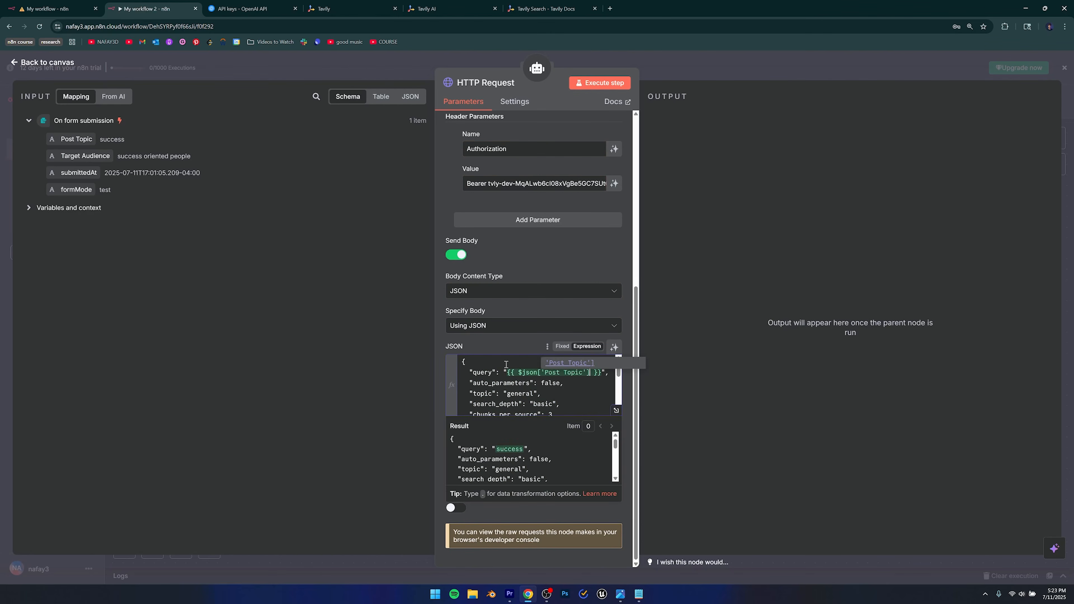
left_click(503, 344)
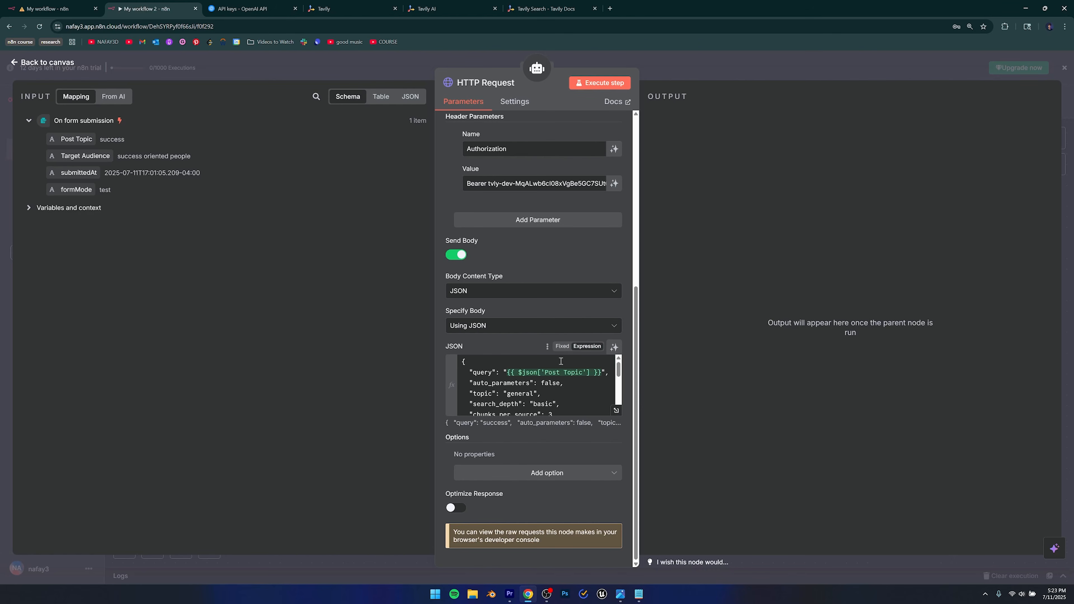
scroll(493, 299, "up", 7)
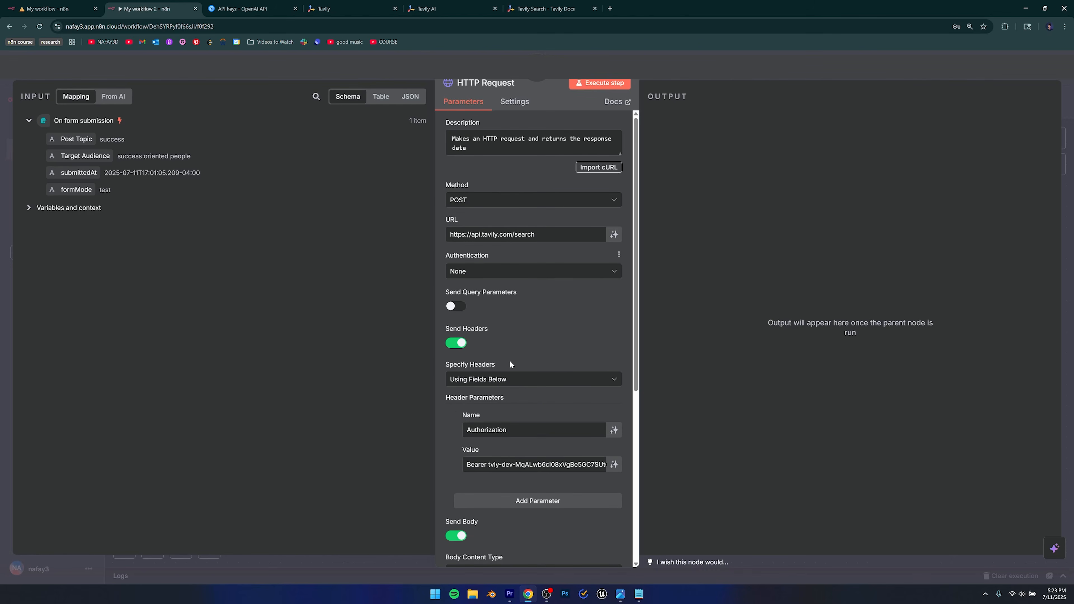
scroll(521, 347, "down", 1)
scroll(521, 347, "up", 1)
key("Escape")
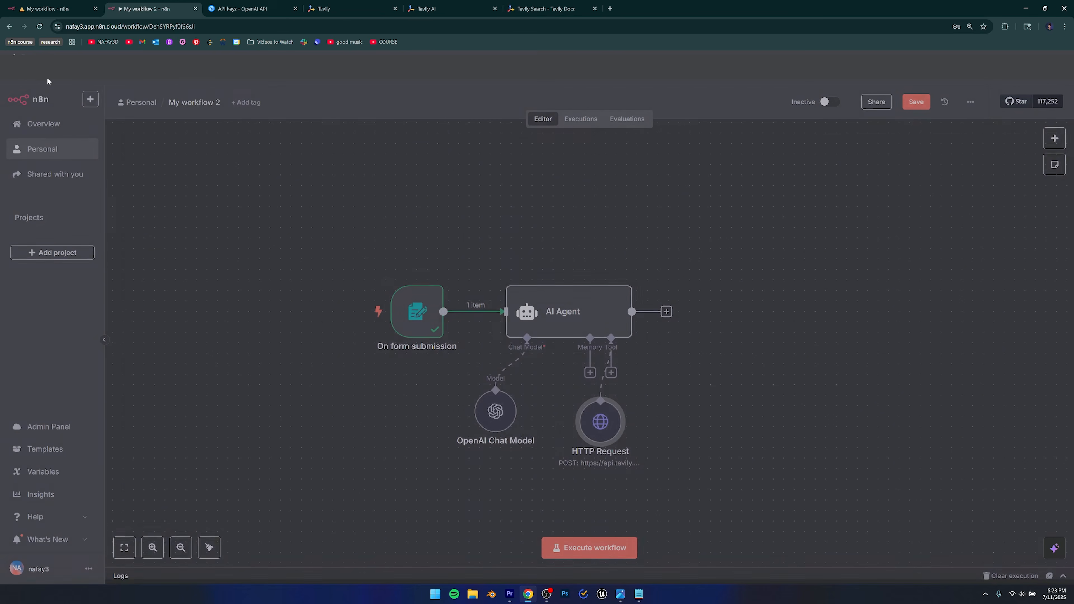
Rename the AI Agent node to 'Research Agent'.
left_click_drag(634, 402, 654, 412)
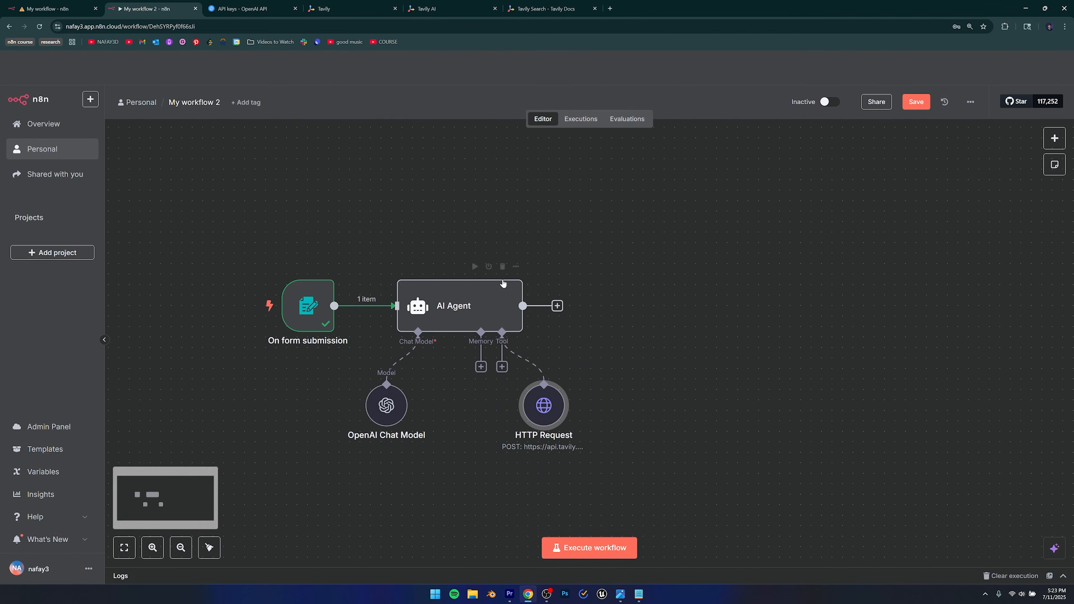
double_click(527, 312)
left_click(473, 83)
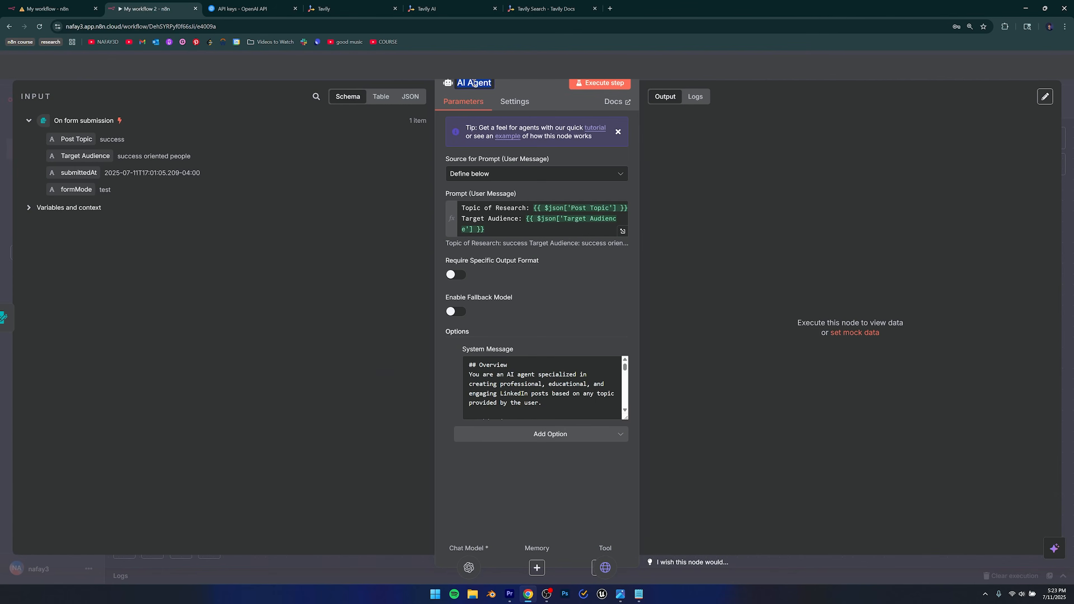
key("Left")
key("BackSpace")
key("BackSpace")
type("Research")
key("Return")
key("Escape")
Bring up the node choices for a step after Research Agent.
scroll(550, 351, "right", 1)
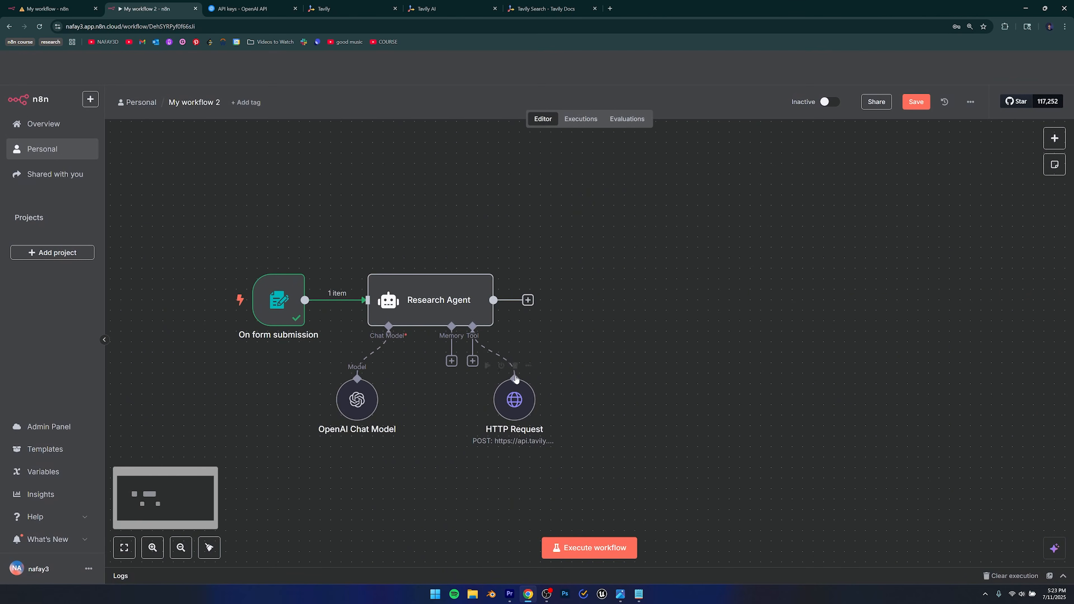
left_click_drag(510, 389, 504, 394)
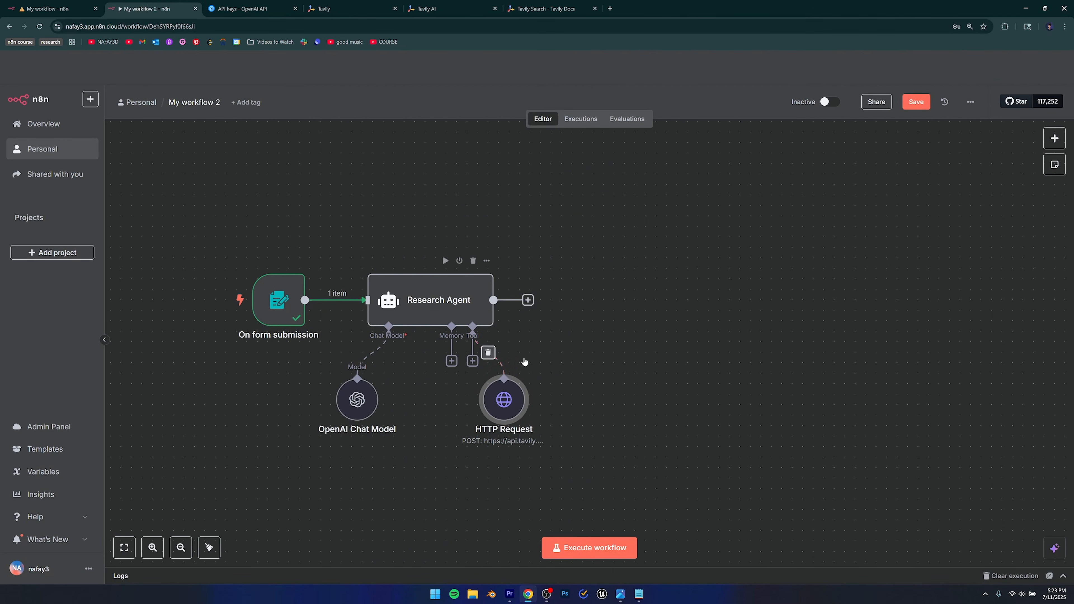
scroll(472, 354, "right", 2)
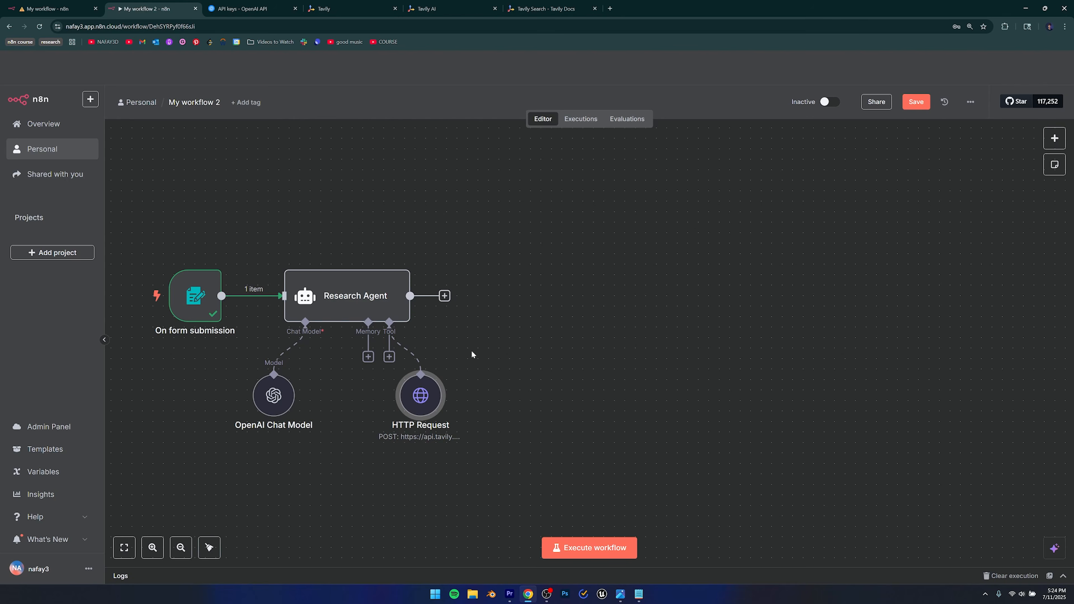
left_click(442, 296)
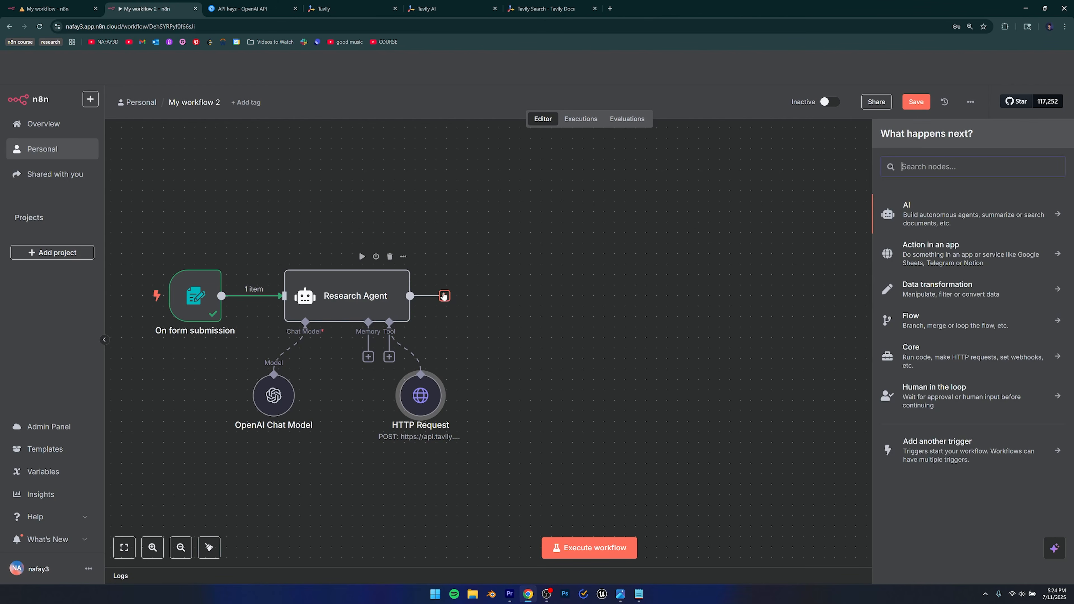
Add an AI Agent node from the AI category and name it 'Image Agent'.
left_click(904, 217)
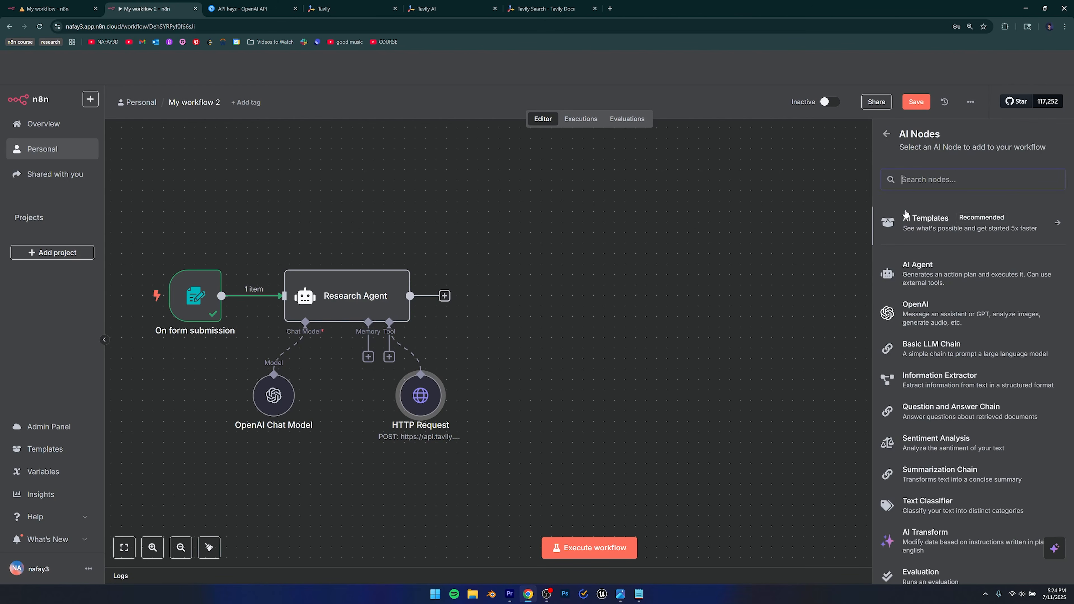
left_click(903, 283)
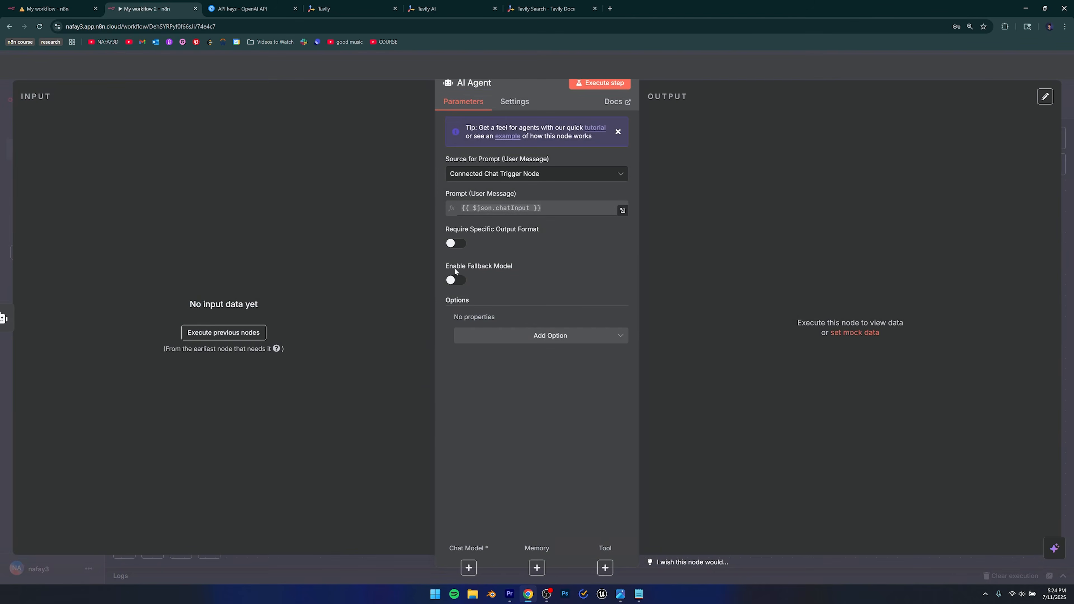
left_click(468, 82)
left_click_drag(466, 83, 447, 84)
type("Image")
left_click(540, 386)
Set the Image Agent's Source for Prompt to 'Define below' and open the reference workflow.
left_click(510, 178)
left_click(485, 250)
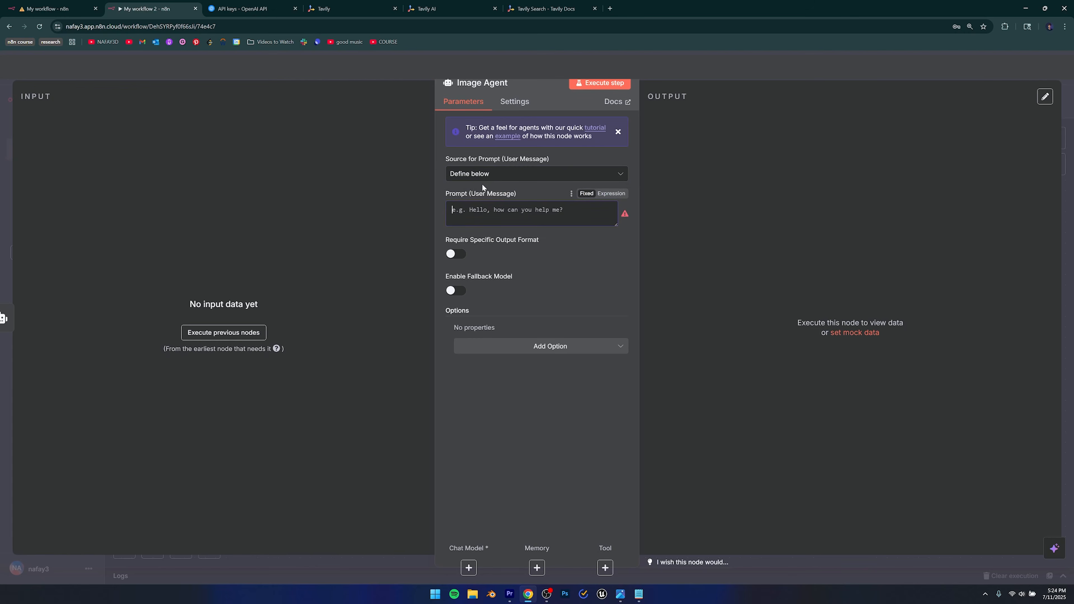
key("ctrl+shift+Tab")
key("Escape")
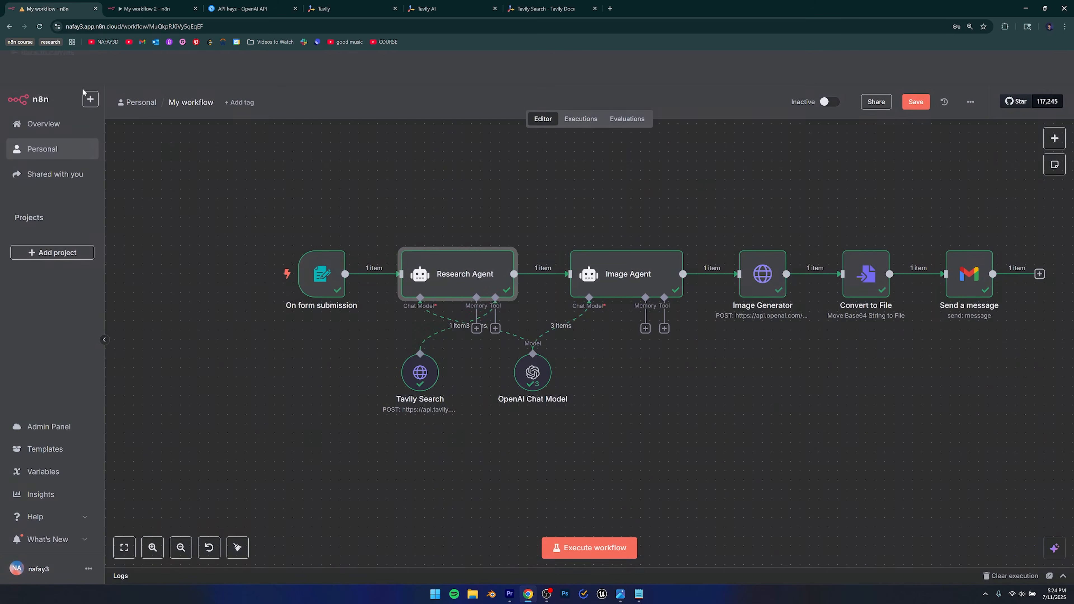
Inspect the reference Image Agent's prompt expression, then go back to My workflow 2.
scroll(542, 404, "right", 5)
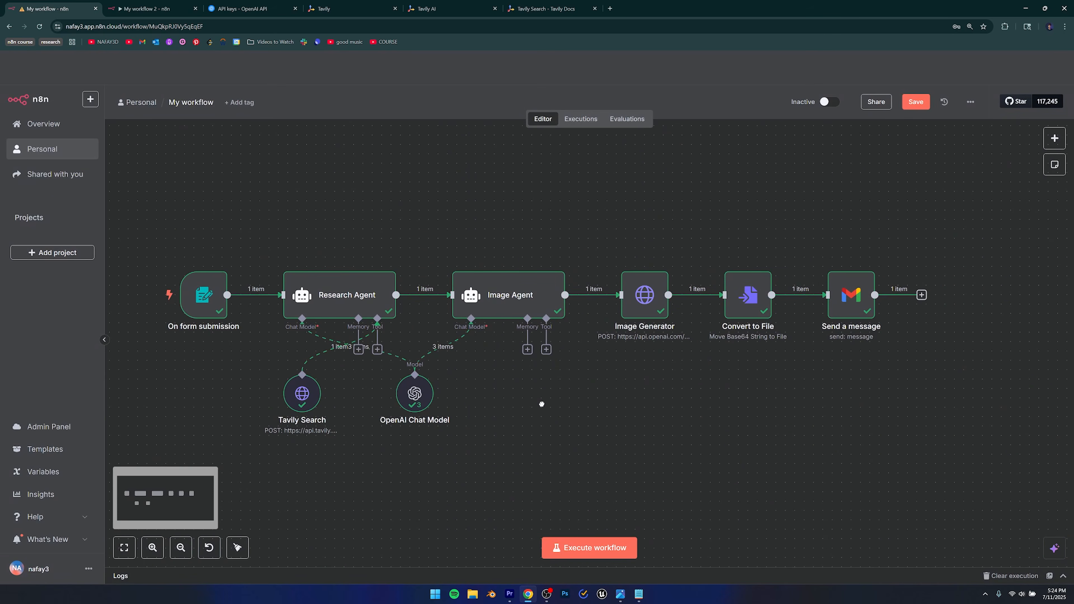
double_click(506, 298)
left_click_drag(451, 193, 529, 204)
left_click_drag(462, 208, 604, 212)
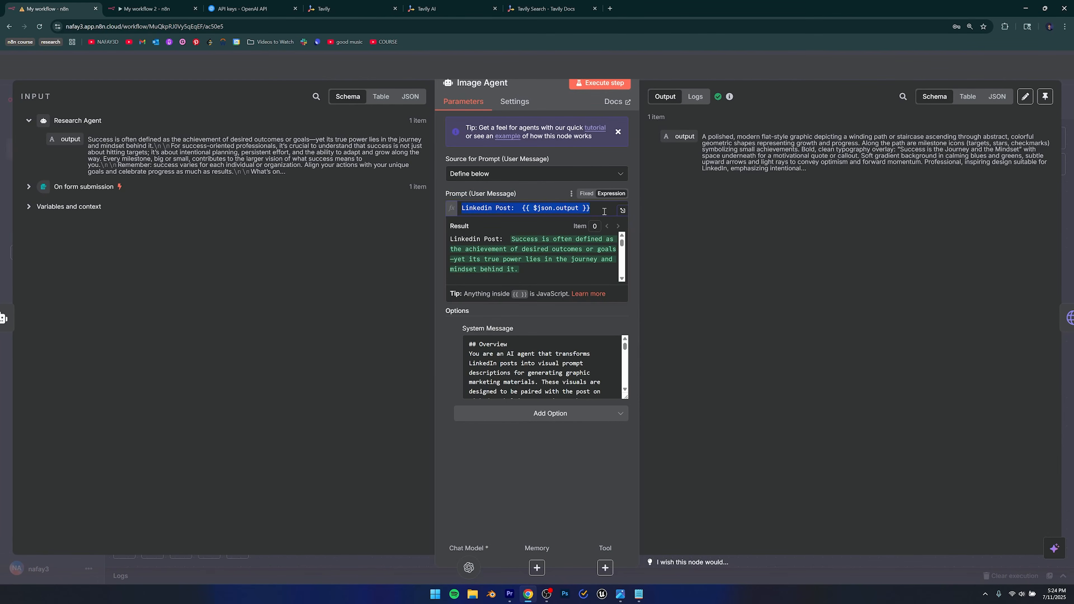
left_click(539, 194)
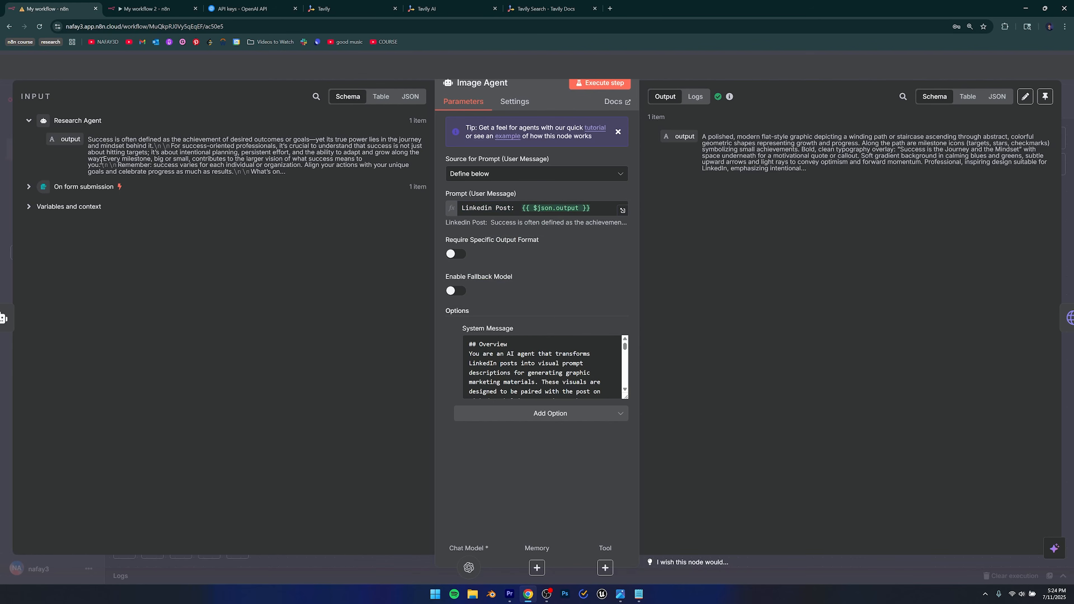
key("ctrl+Tab")
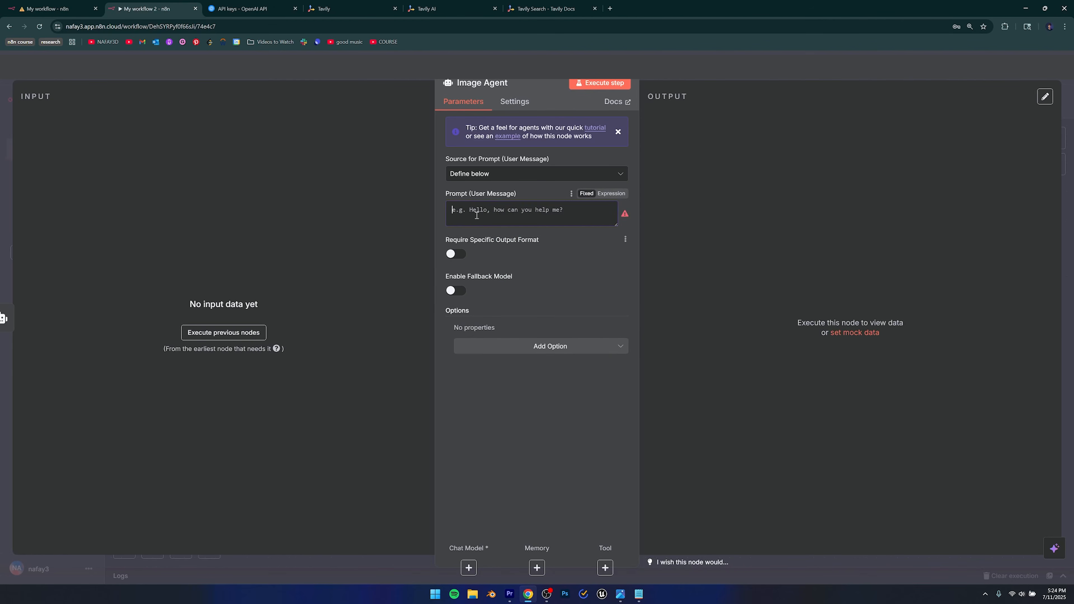
Enter 'LinkedIn Post:' as the Image Agent prompt and open the chat model list.
type("Linkedin")
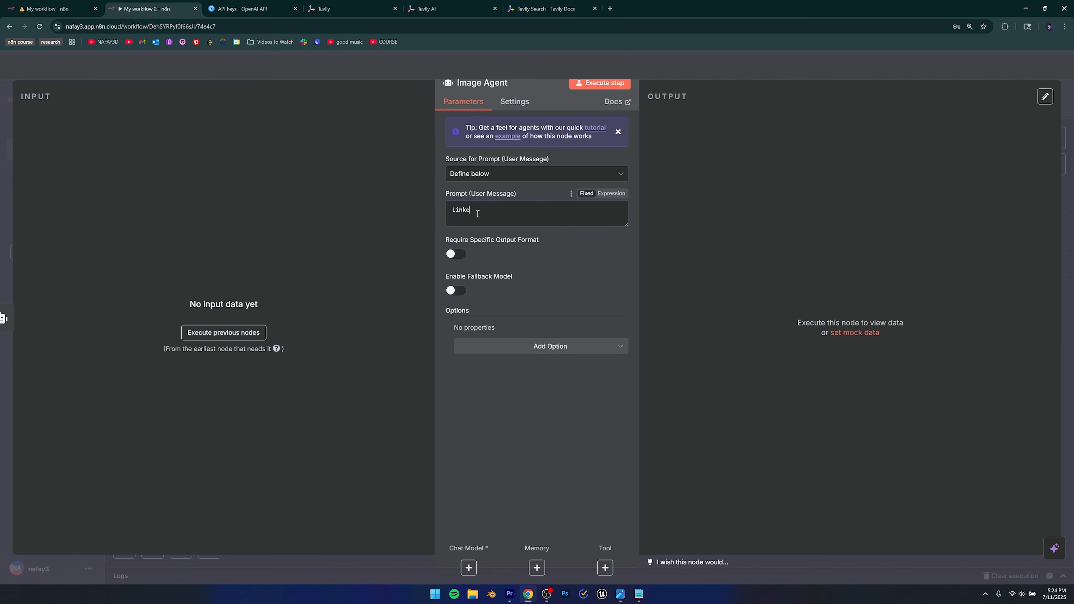
key("BackSpace")
key("BackSpace")
type("In Post:")
left_click(469, 568)
scroll(930, 488, "down", 2)
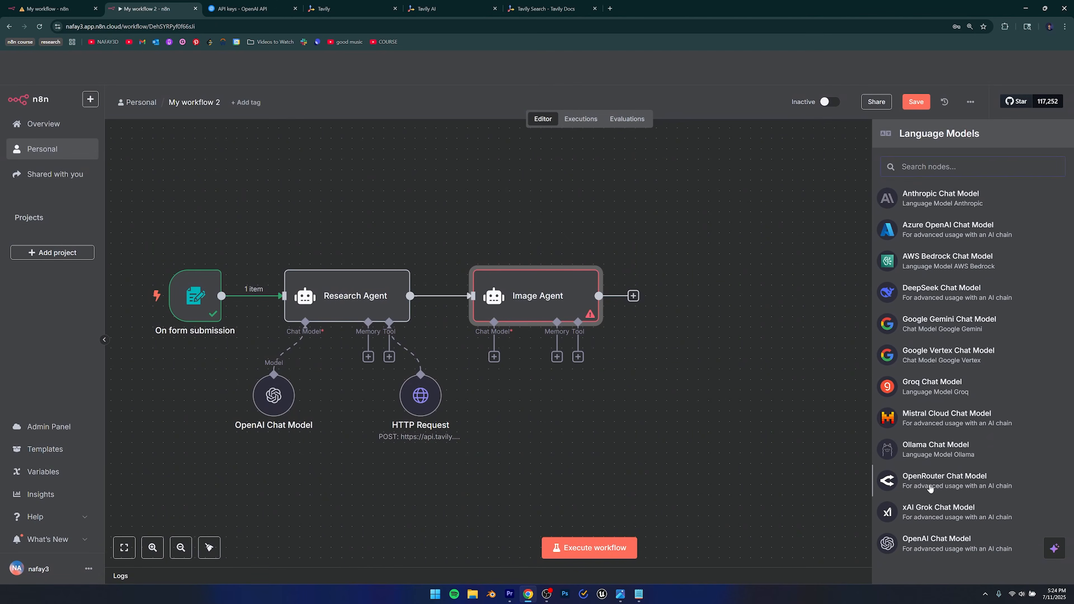
Add an OpenAI Chat Model, review its model and credential, then delete this duplicate node.
left_click(931, 544)
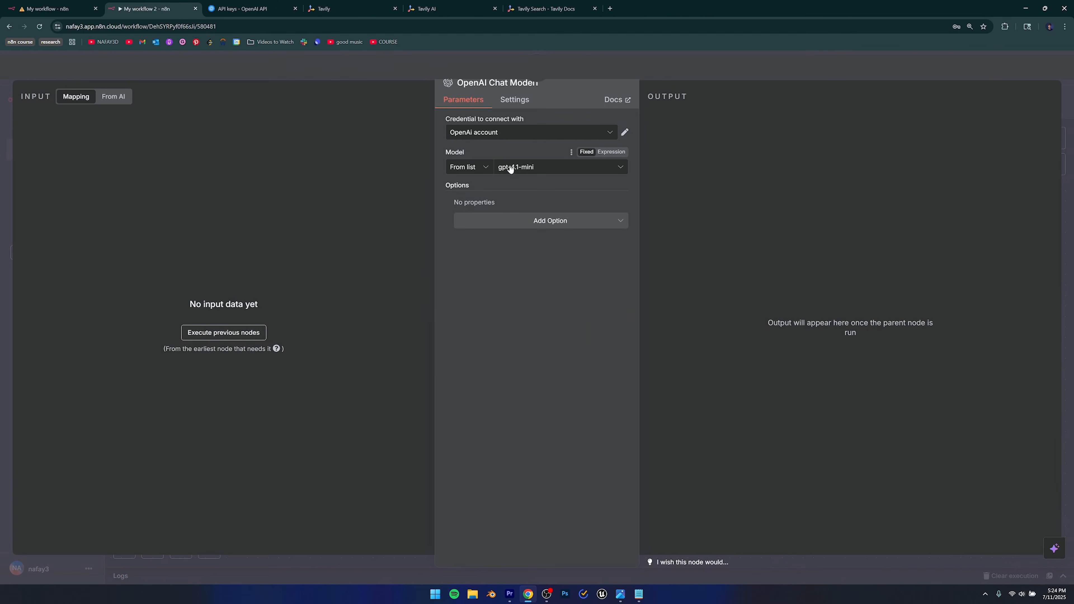
left_click(523, 168)
left_click(526, 153)
left_click(477, 133)
left_click(477, 133)
key("Escape")
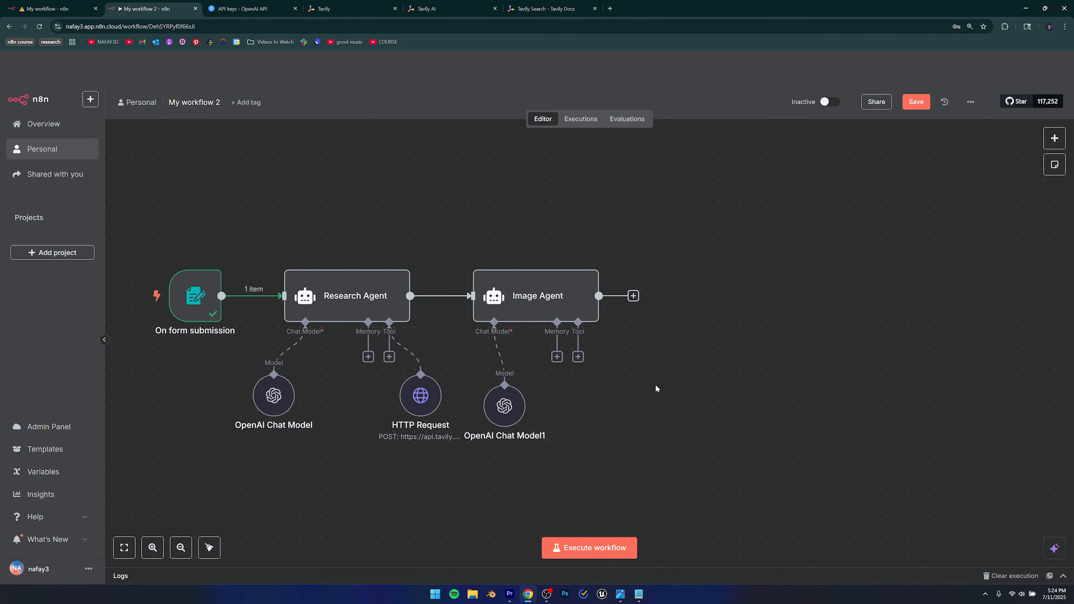
left_click_drag(510, 407, 520, 407)
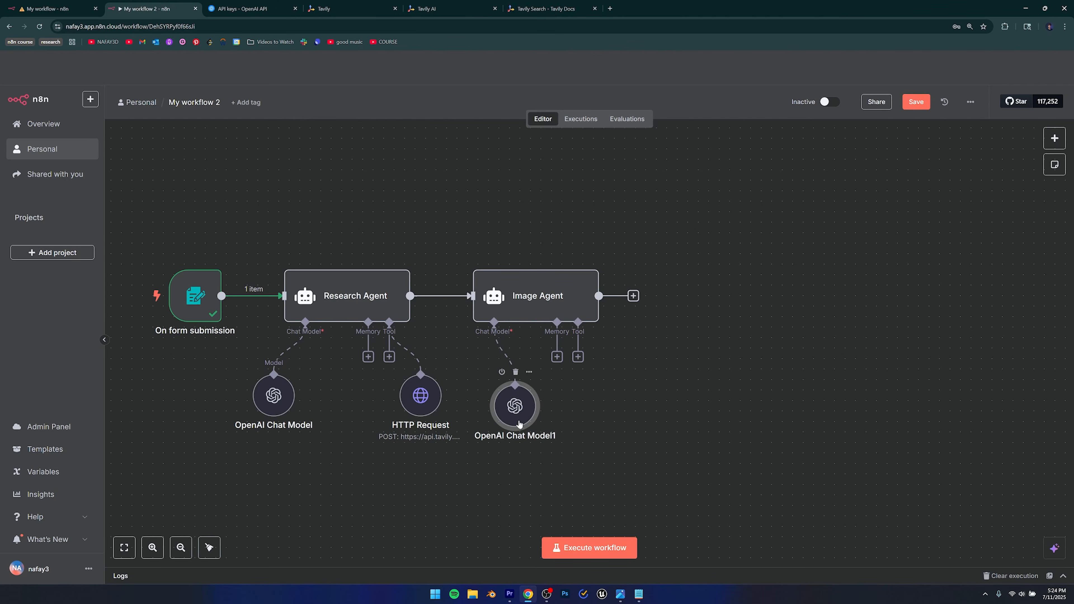
key("Delete")
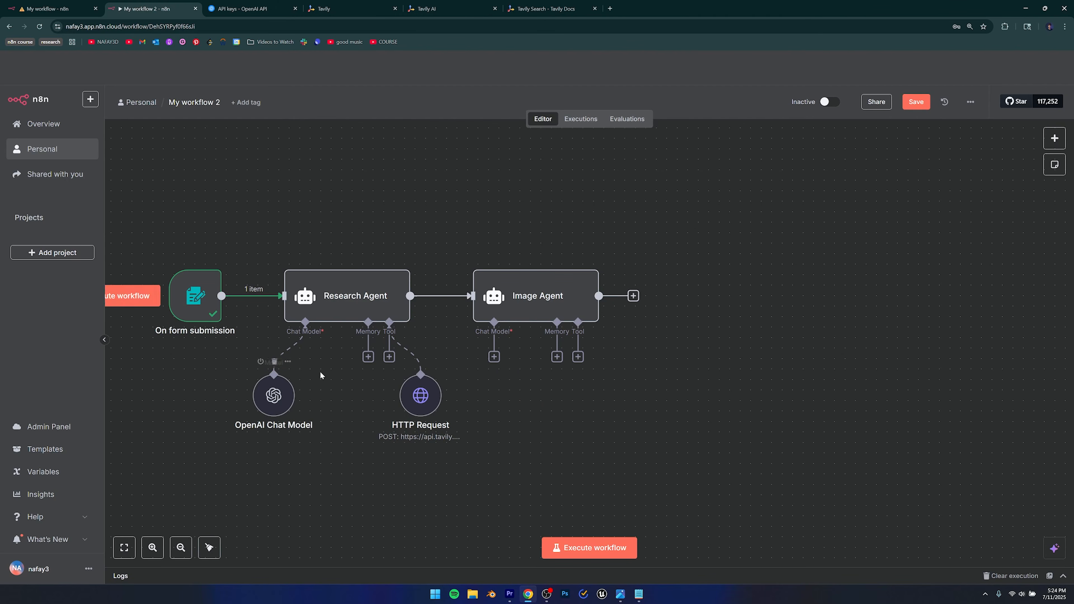
Connect the Image Agent to the existing OpenAI Chat Model and tidy the nodes beneath the agents.
left_click_drag(495, 357, 347, 405)
left_click_drag(456, 394, 424, 394)
left_click(444, 482)
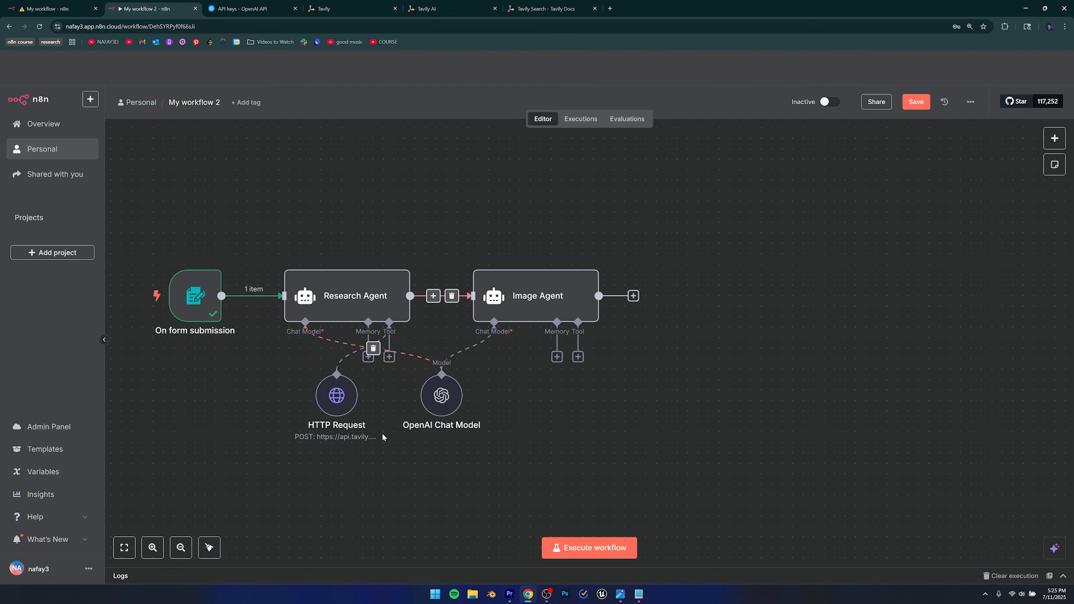
left_click(442, 396)
left_click(532, 398)
scroll(531, 388, "right", 2)
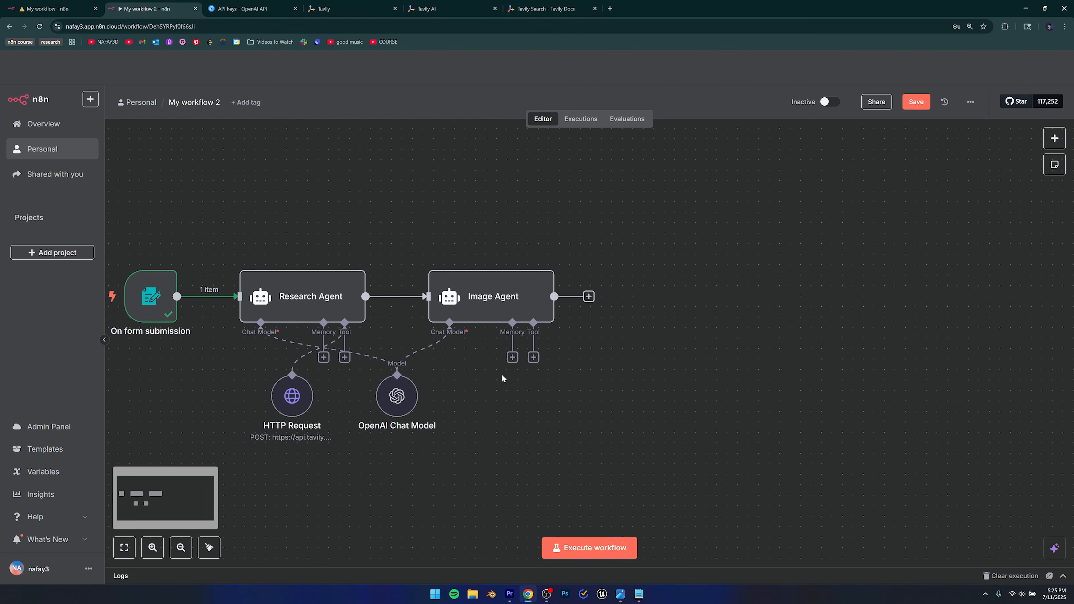
scroll(503, 374, "up", 1)
double_click(465, 341)
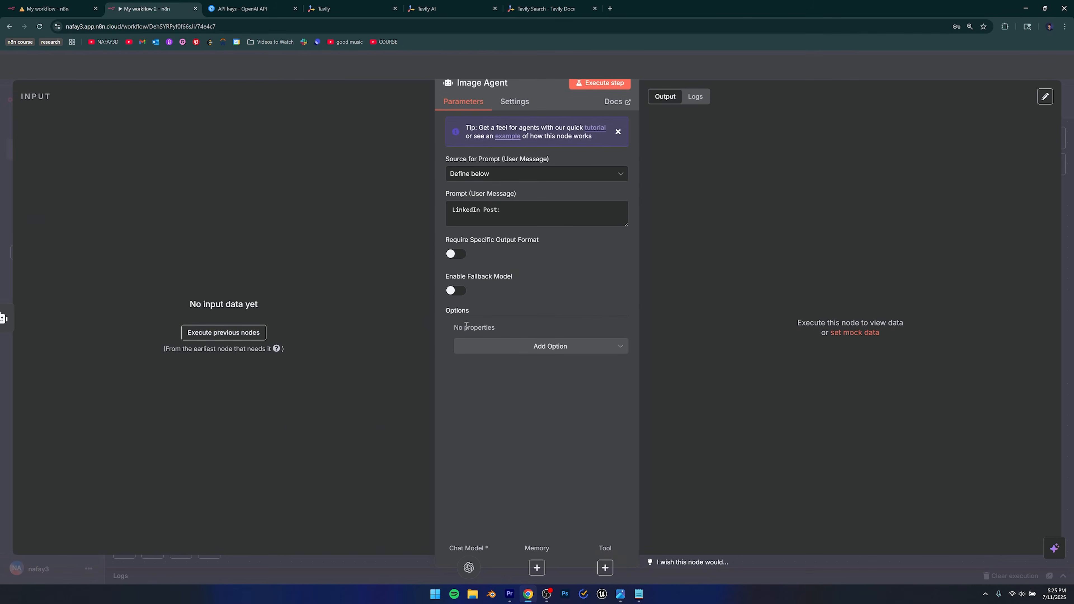
Run the previous nodes and map the Research Agent's output into the Image Agent prompt.
left_click(227, 334)
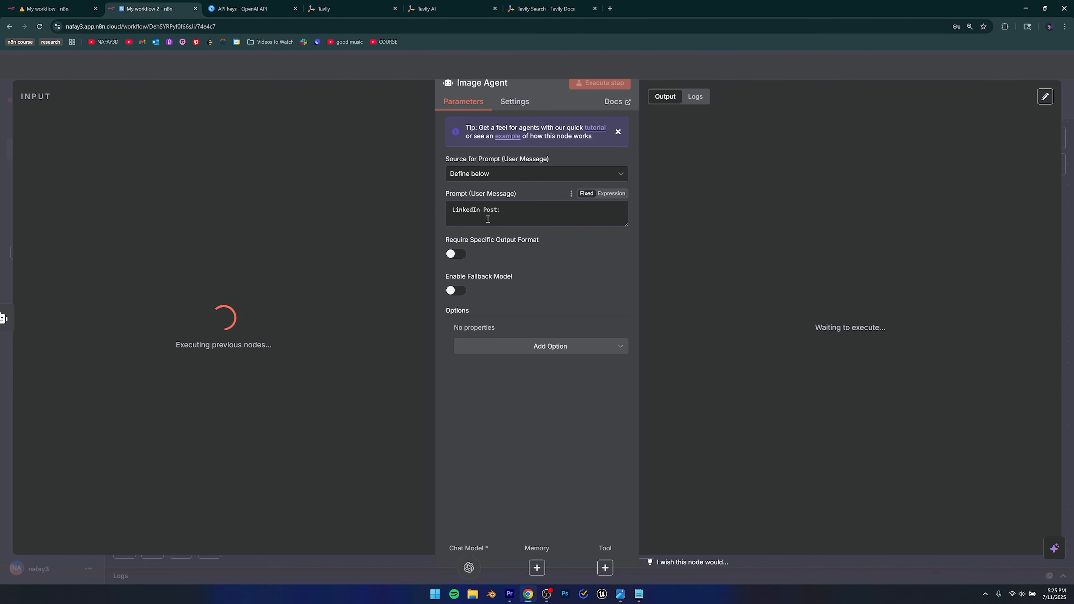
left_click_drag(87, 140, 323, 178)
left_click(309, 153)
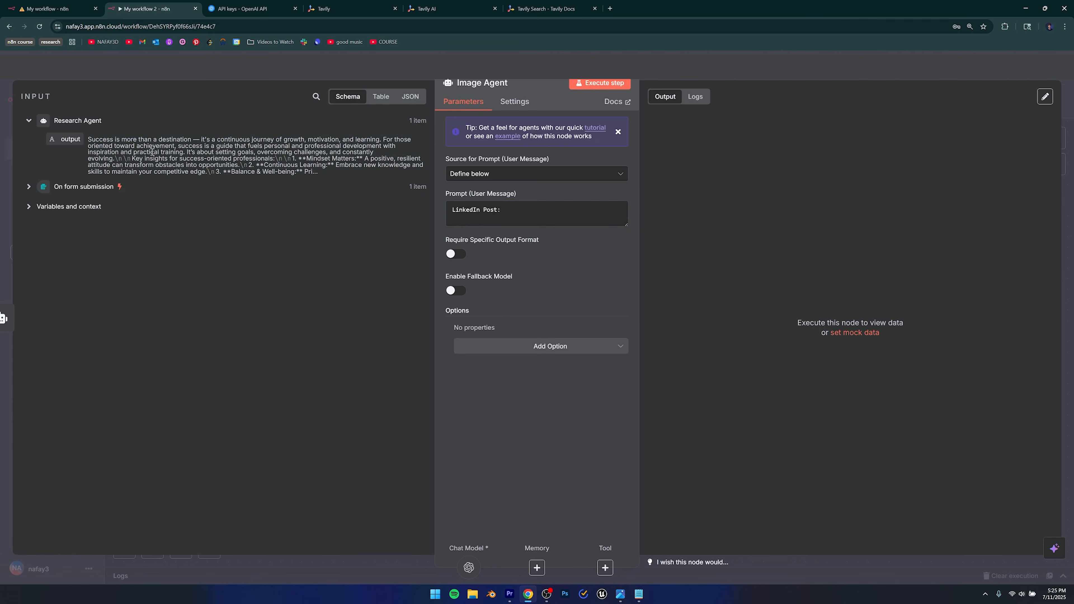
left_click_drag(65, 139, 531, 211)
left_click(605, 194)
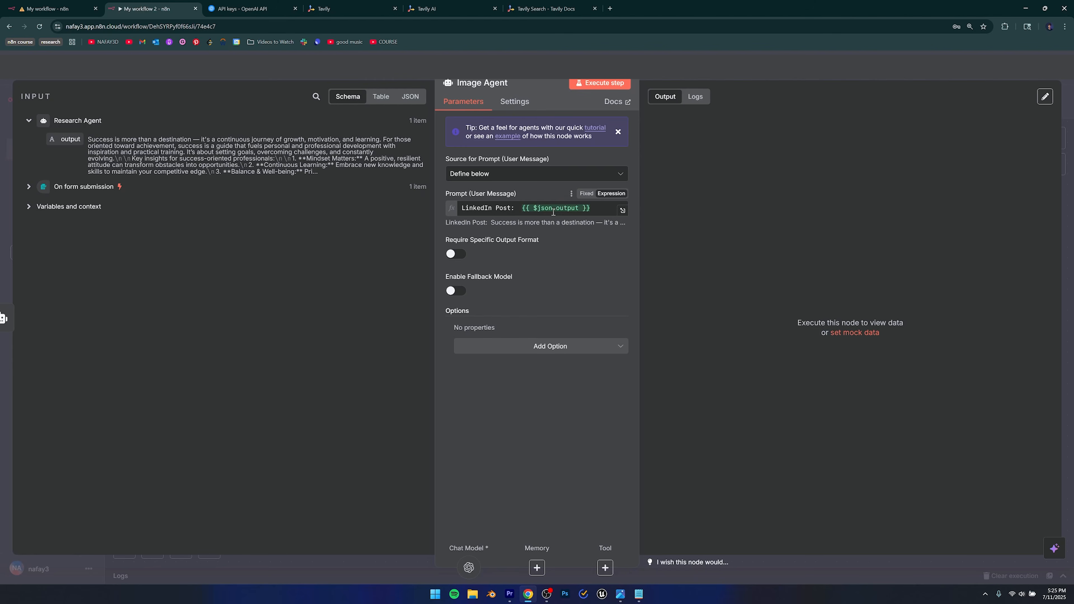
Add a System Message option with its default text cleared, then view the reference workflow.
mouse_move(554, 212)
left_click(543, 349)
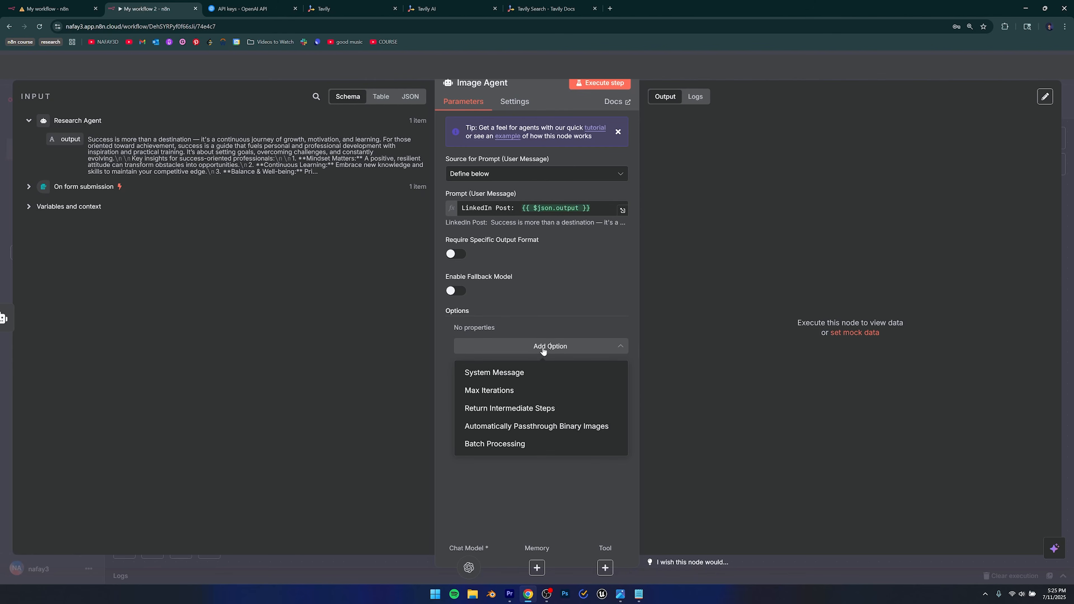
left_click(494, 373)
key("ctrl+a")
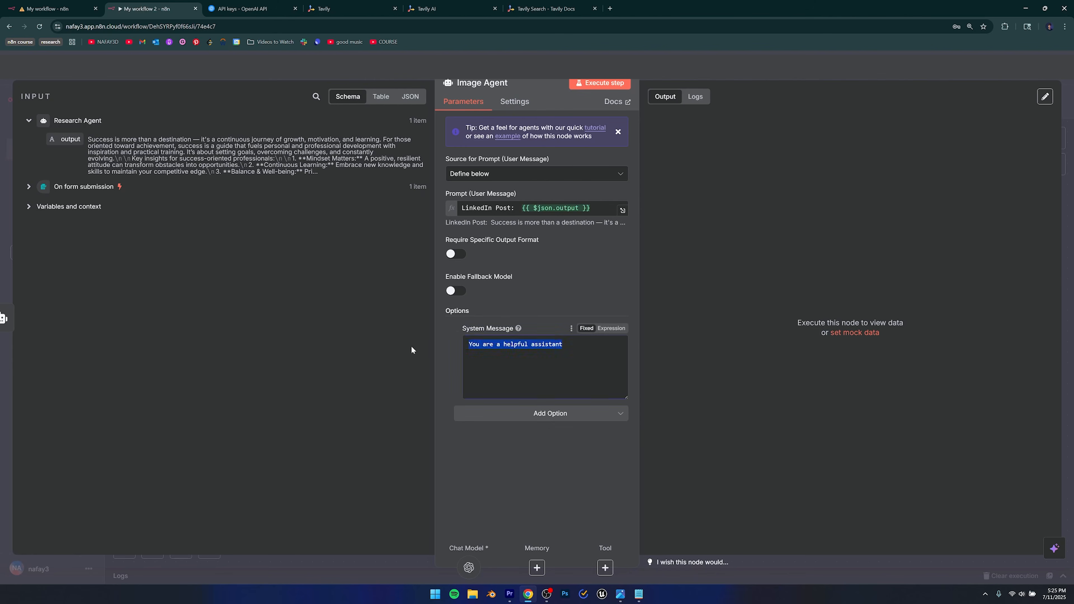
key("BackSpace")
key("ctrl+shift+Tab")
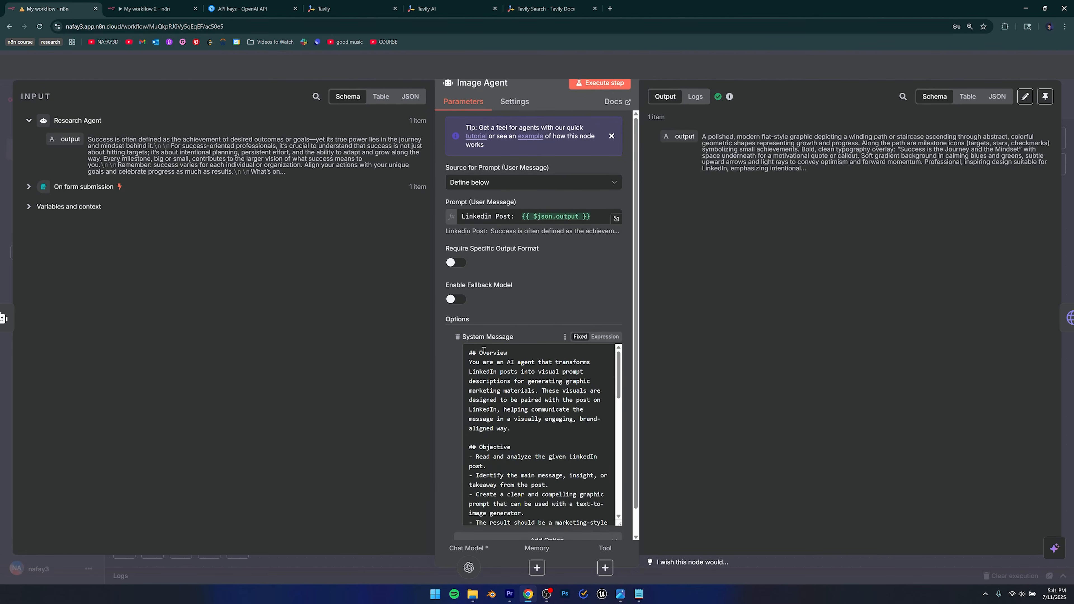
Read the agent's role: turning LinkedIn posts into visual prompt descriptions for marketing materials.
scroll(469, 372, "down", 2)
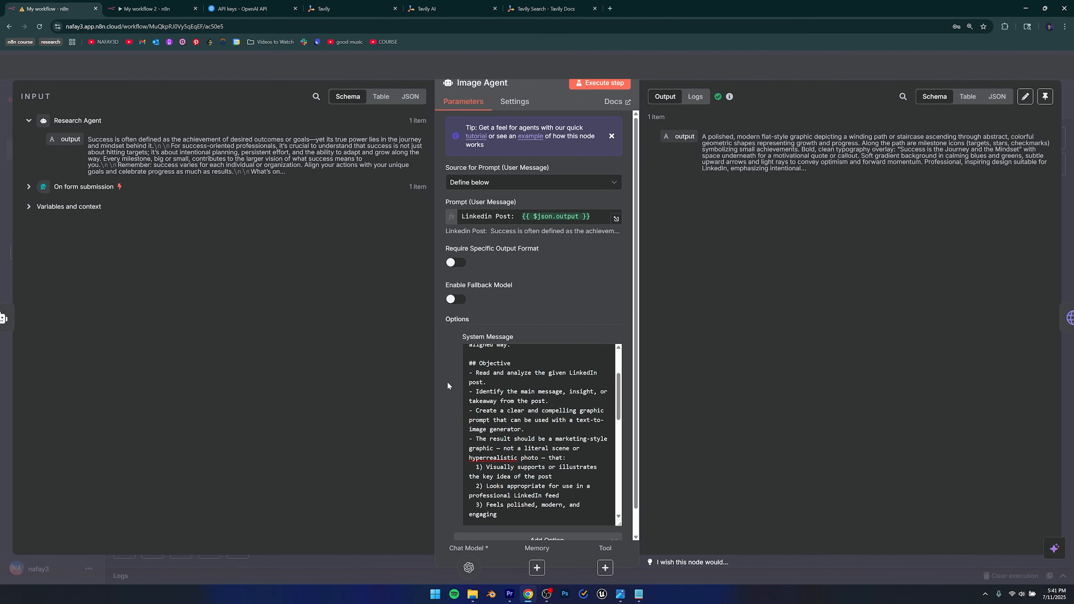
scroll(506, 410, "up", 2)
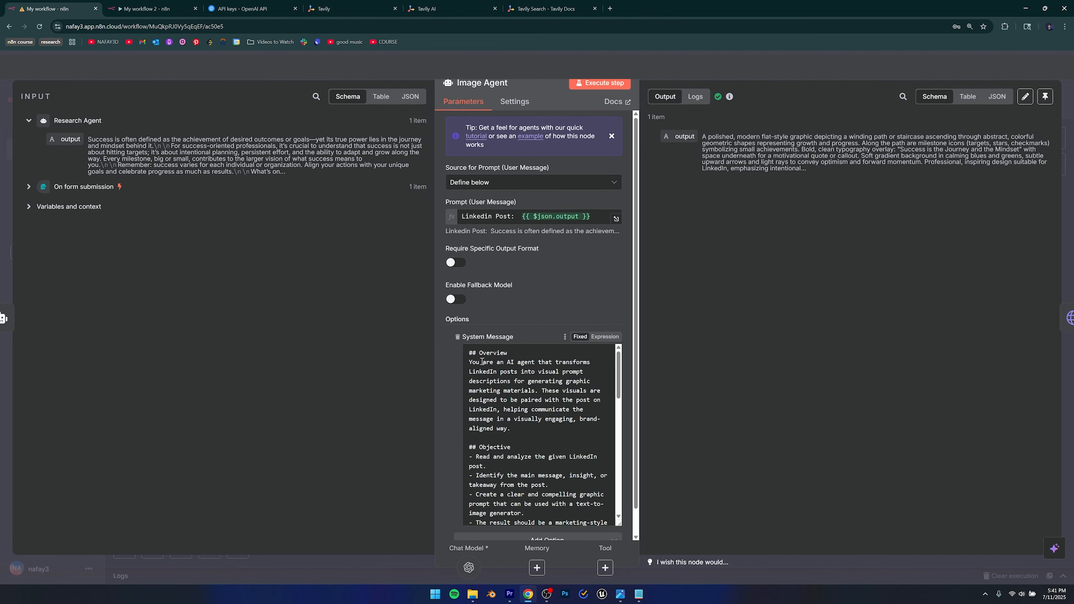
left_click_drag(496, 363, 541, 386)
left_click(540, 386)
left_click_drag(514, 375, 470, 367)
left_click_drag(538, 373, 510, 380)
left_click(511, 383)
left_click_drag(469, 392, 539, 392)
left_click(542, 393)
Review the Objective and requirements, such as a text-to-image prompt illustrating the post's key idea.
scroll(560, 401, "down", 1)
scroll(532, 370, "down", 1)
left_click_drag(483, 363, 546, 402)
scroll(554, 417, "down", 1)
left_click_drag(500, 368, 537, 380)
left_click(548, 381)
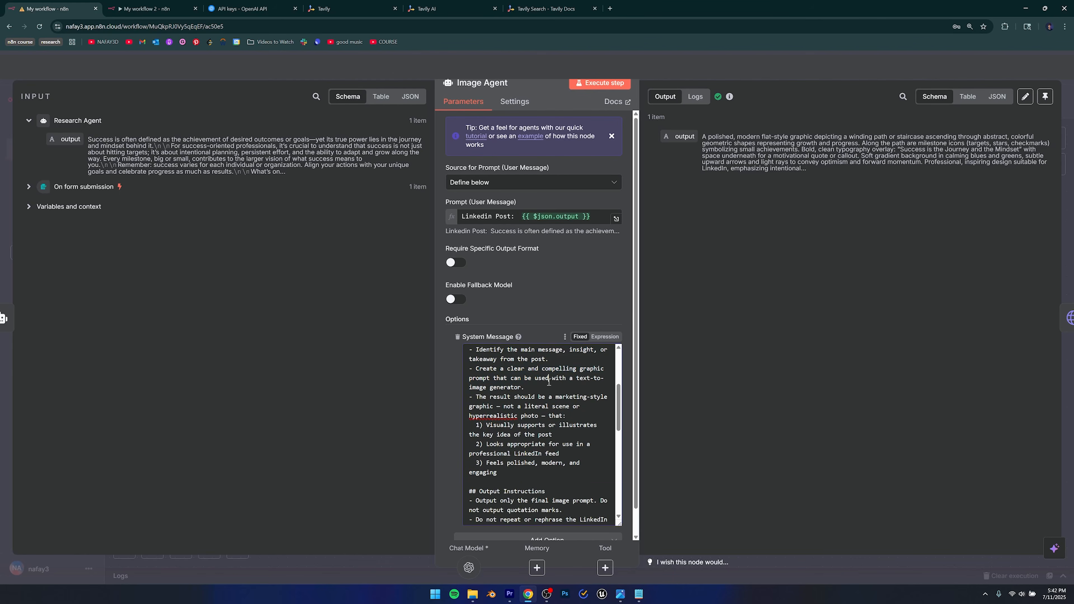
left_click_drag(577, 377, 514, 389)
left_click(537, 388)
scroll(542, 388, "down", 1)
scroll(542, 387, "up", 1)
left_click_drag(477, 398, 539, 416)
left_click(553, 434)
scroll(543, 427, "down", 1)
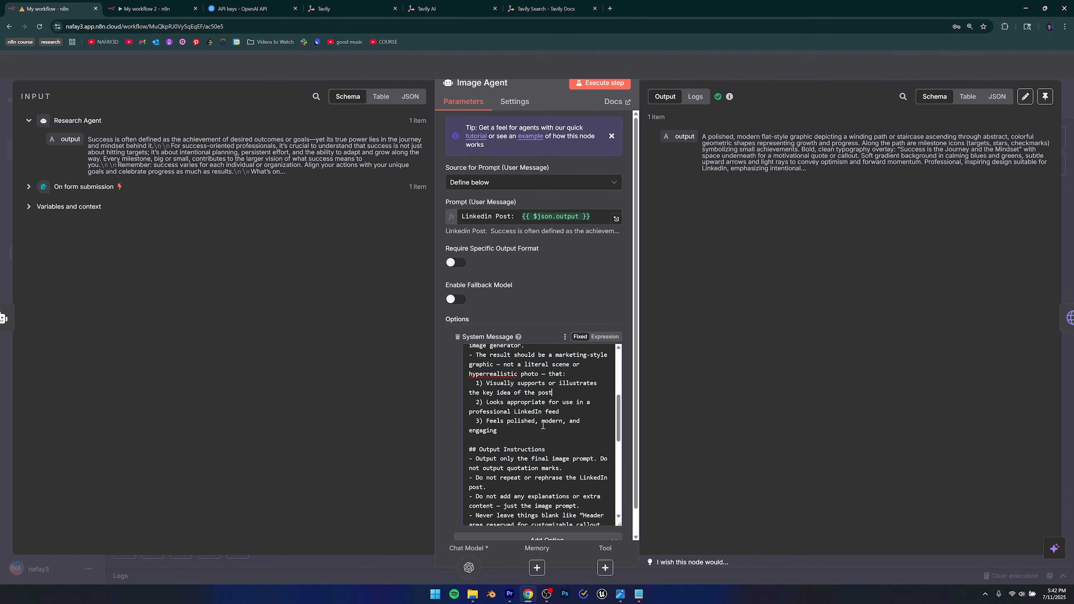
left_click_drag(497, 383, 550, 426)
left_click(549, 448)
Scroll through the rest of the system message, select all of it and bring Notepad forward.
scroll(550, 445, "down", 1)
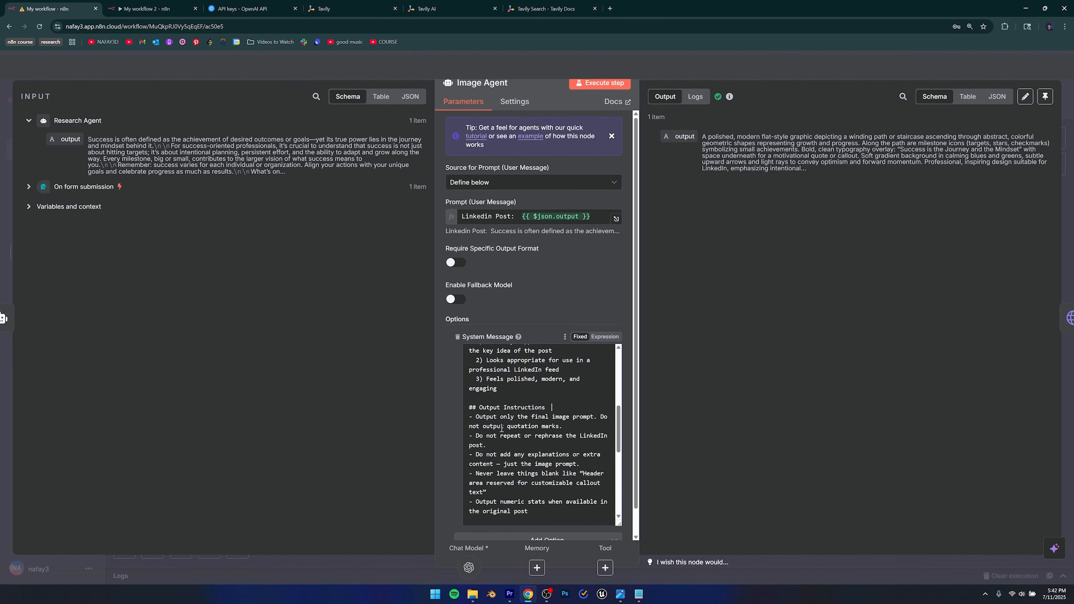
scroll(489, 415, "down", 1)
scroll(491, 416, "down", 2)
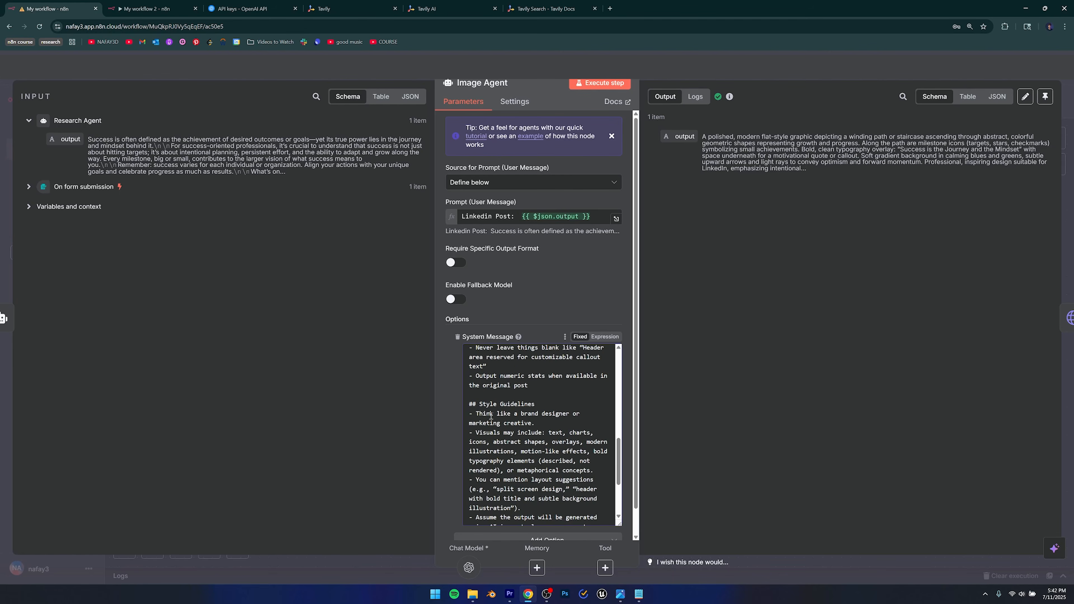
scroll(542, 369, "down", 2)
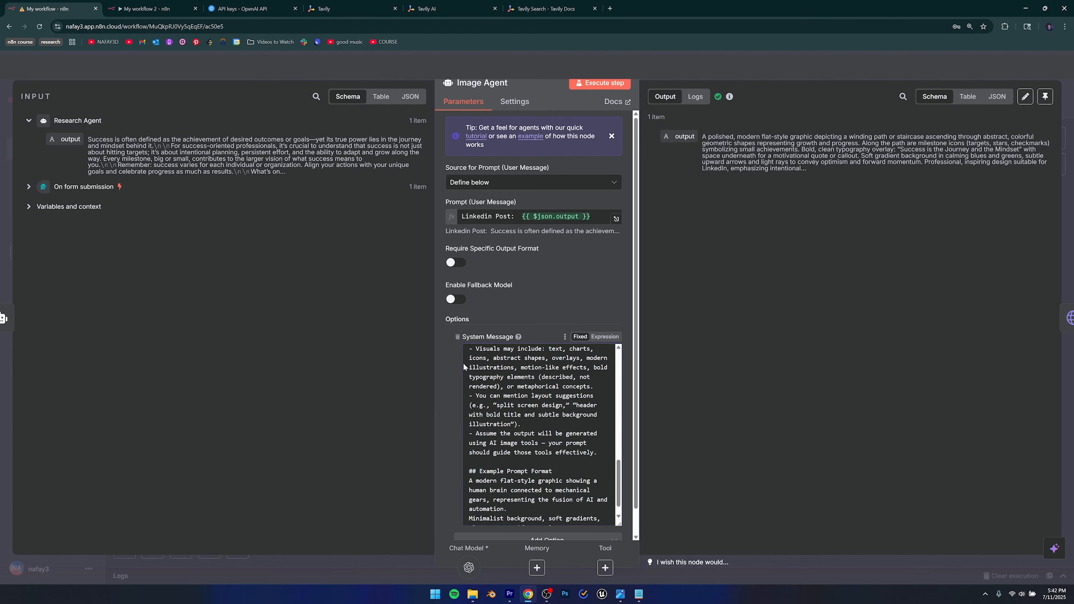
scroll(552, 426, "down", 1)
scroll(551, 426, "down", 1)
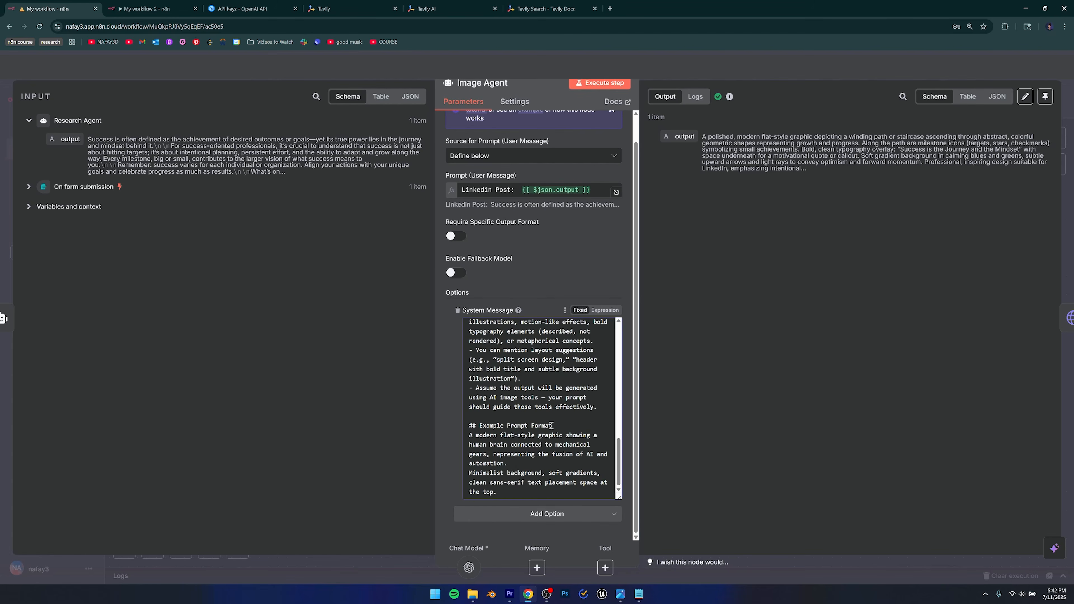
scroll(521, 442, "up", 1)
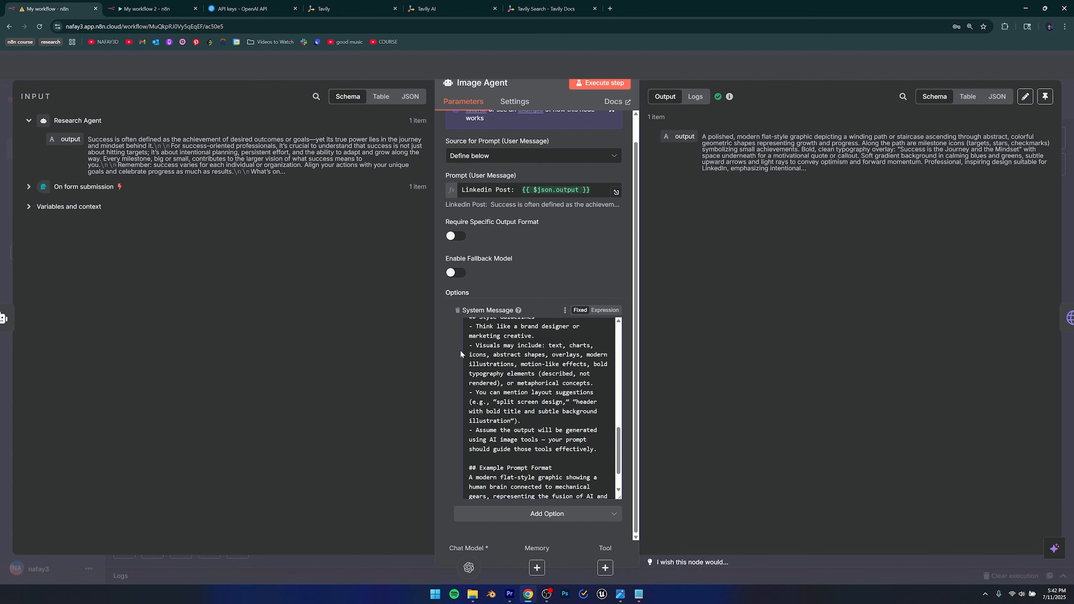
scroll(589, 419, "up", 3)
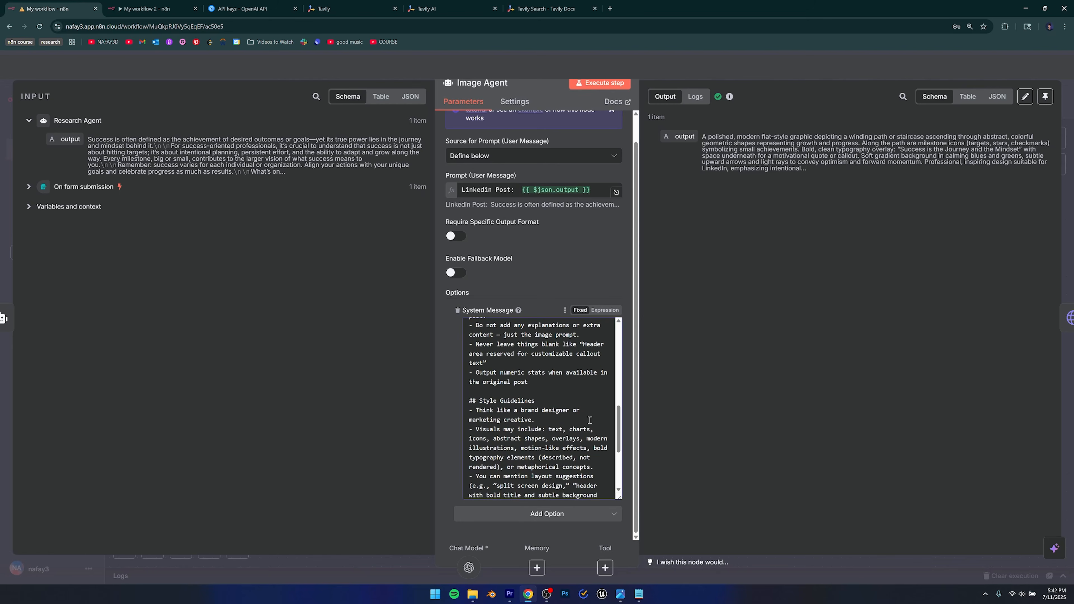
scroll(577, 415, "up", 1)
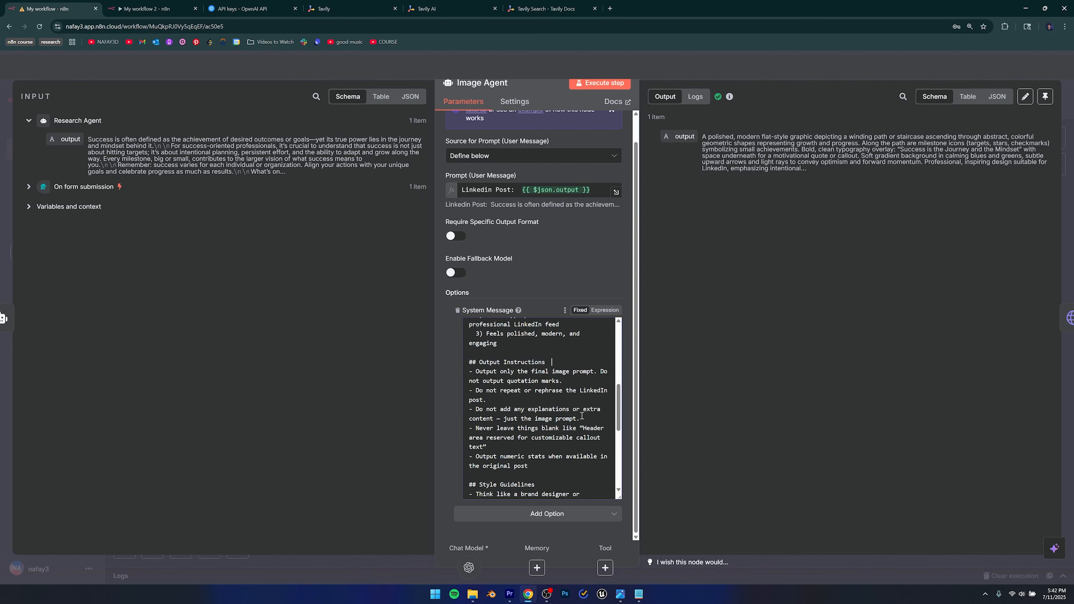
key("ctrl+a")
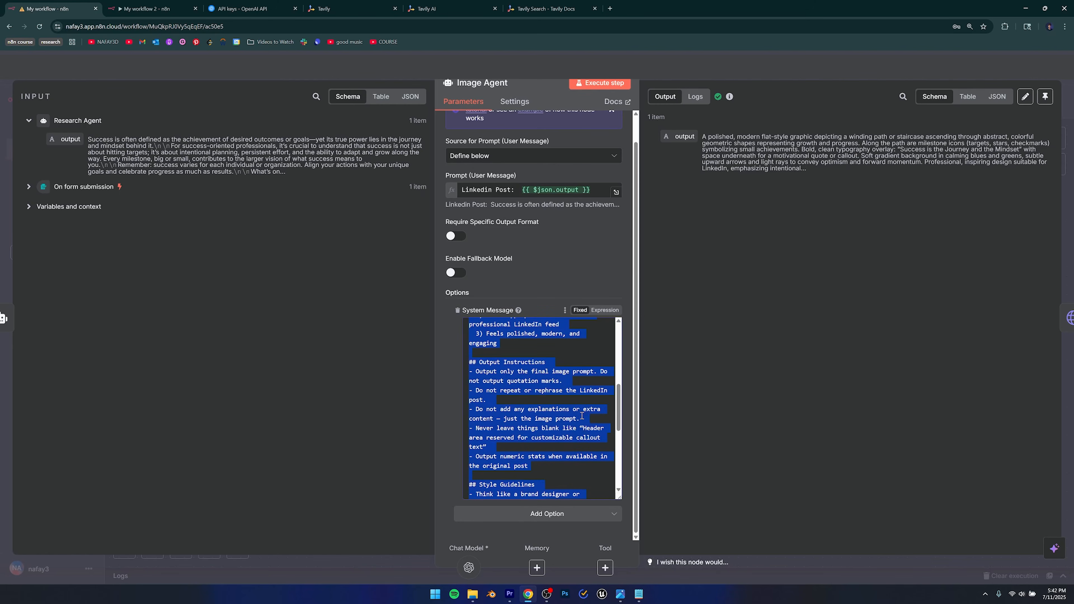
left_click(638, 595)
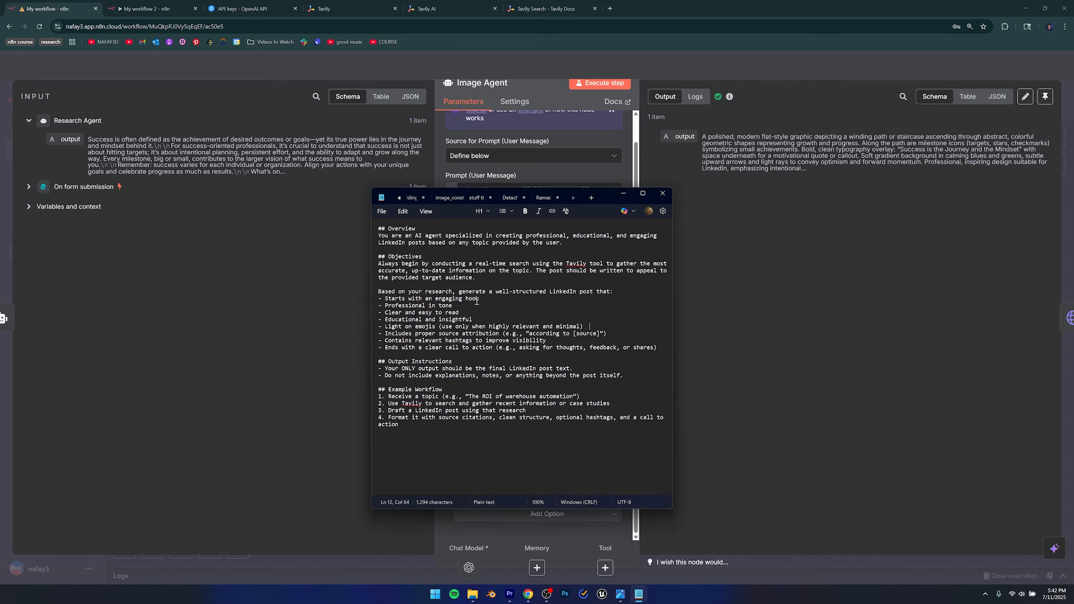
Paste the image-agent prompt over Notepad's old text, enlarge the window, and return to n8n.
key("ctrl+a")
key("ctrl+v")
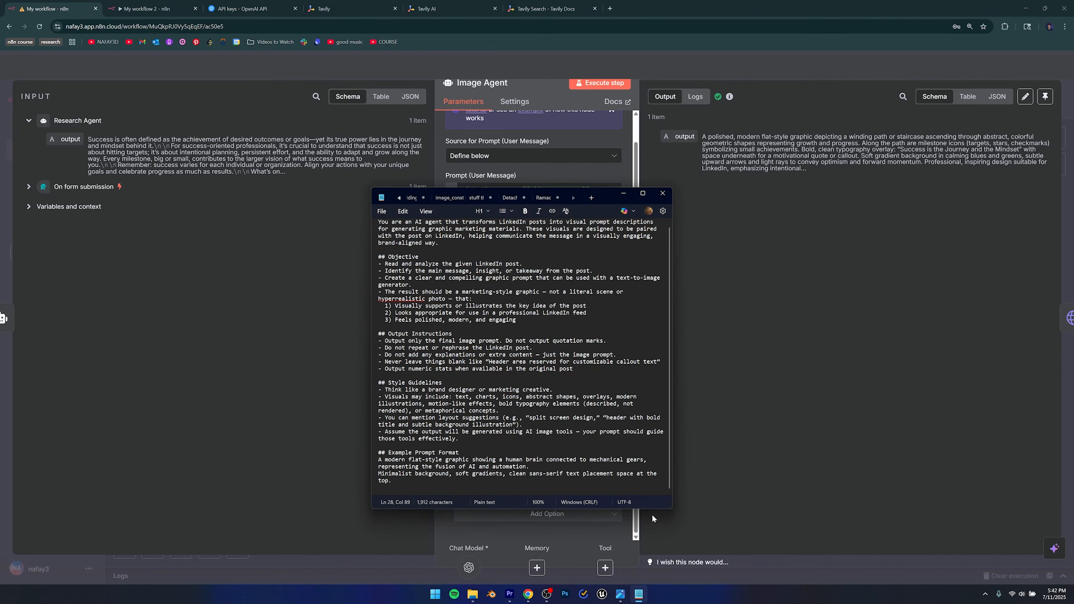
left_click_drag(641, 509, 637, 544)
left_click_drag(672, 378, 725, 376)
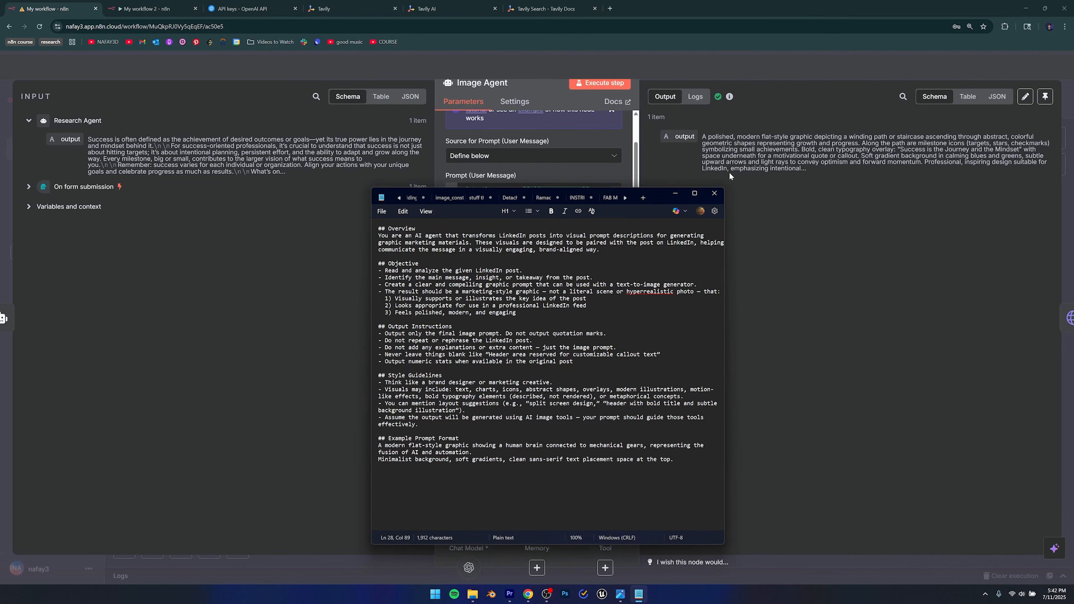
left_click(614, 166)
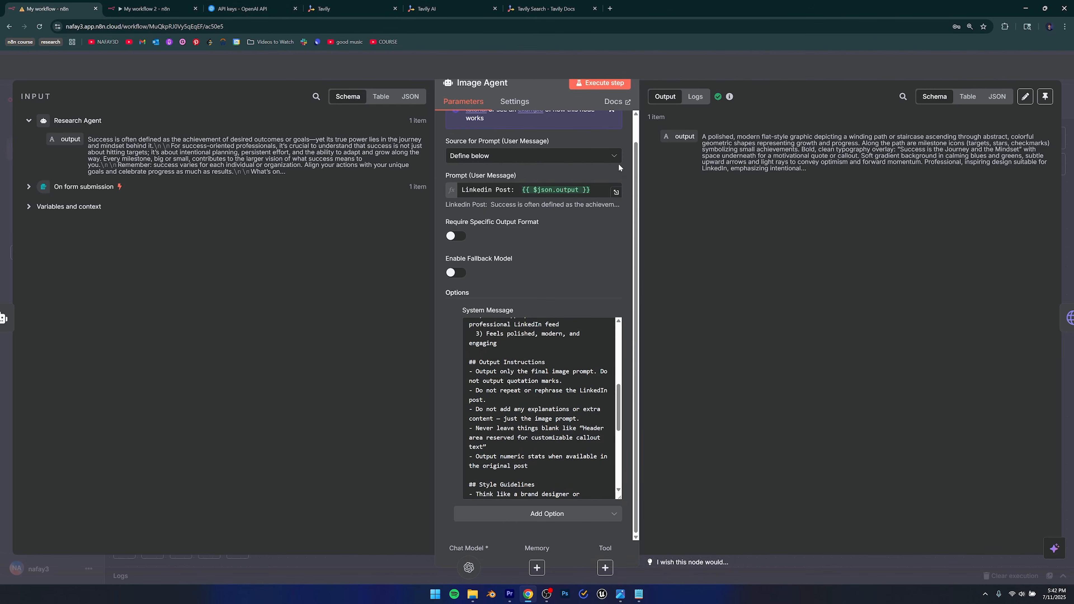
Paste the LinkedIn-to-visual-prompt instructions into My workflow 2's Image Agent System Message and close it.
left_click(170, 3)
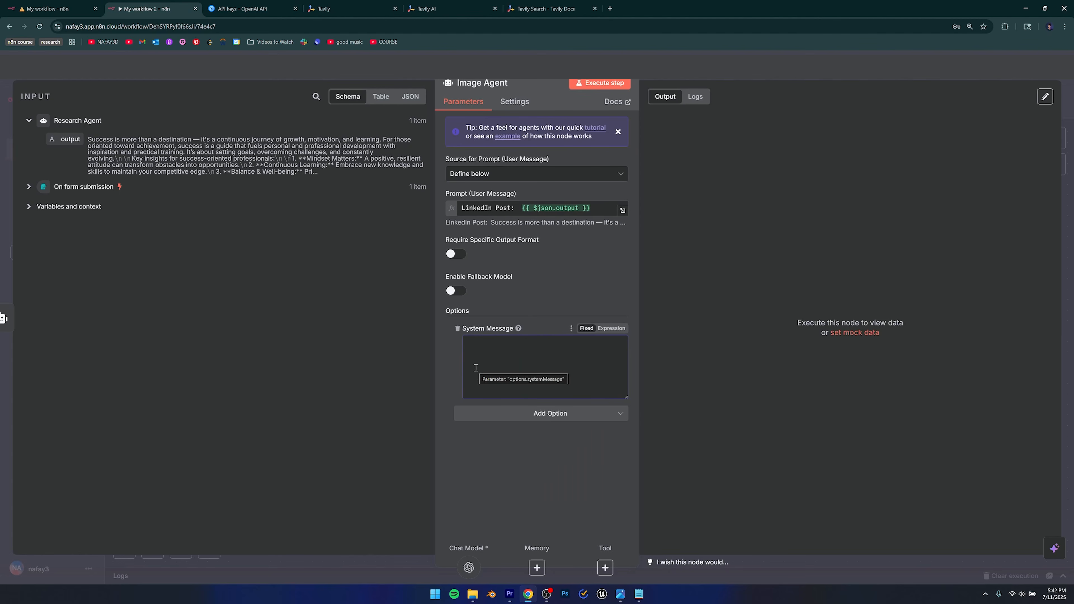
key("ctrl+v")
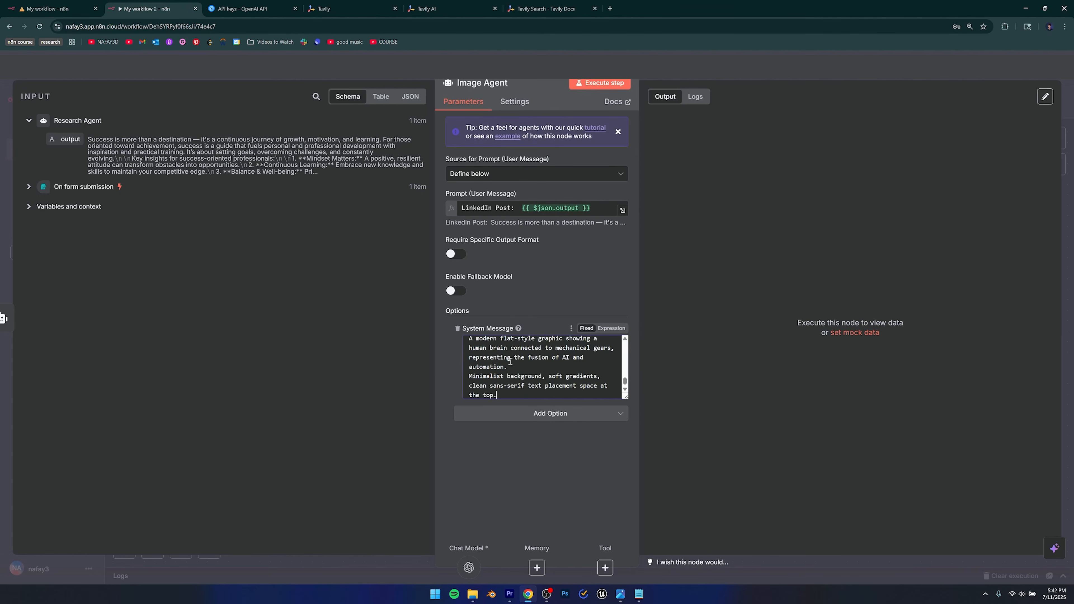
scroll(510, 362, "up", 10)
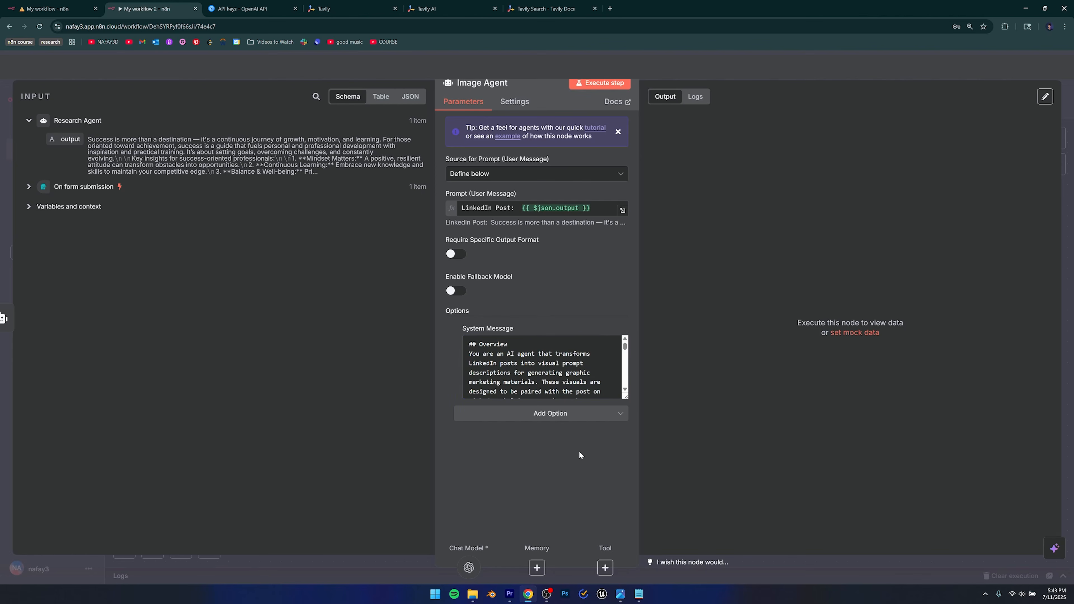
key("Escape")
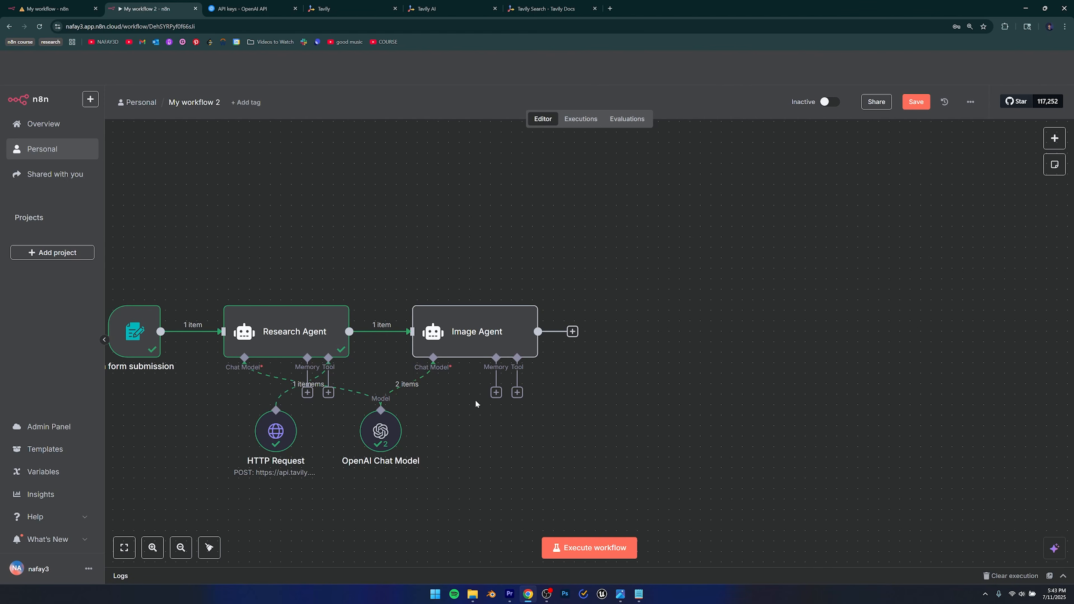
left_click(469, 330)
left_click(607, 372)
left_click(69, 5)
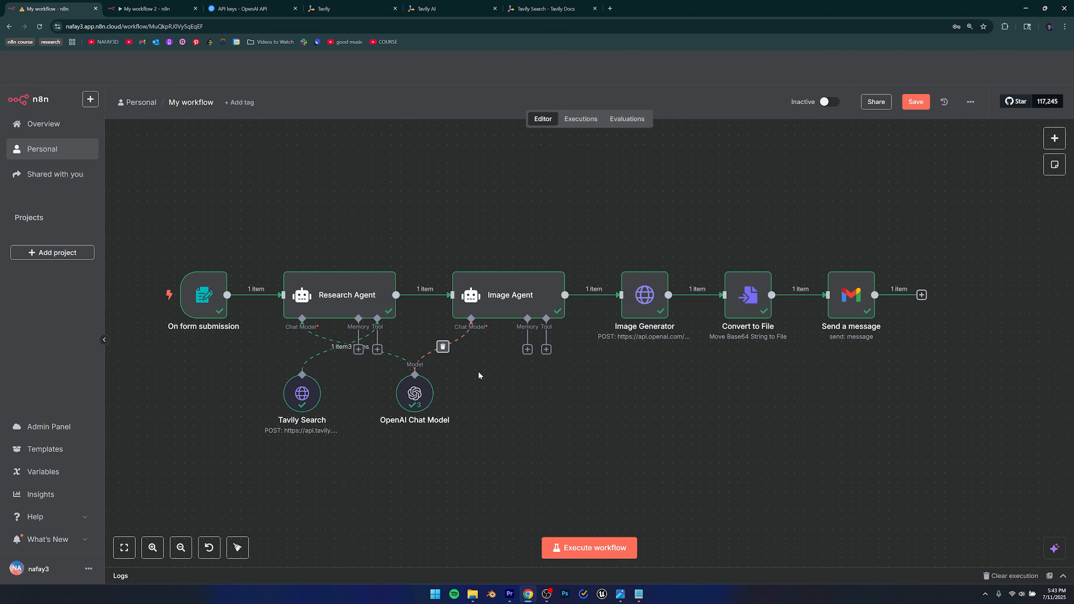
scroll(736, 400, "up", 2)
scroll(736, 400, "right", 2)
scroll(546, 384, "down", 2)
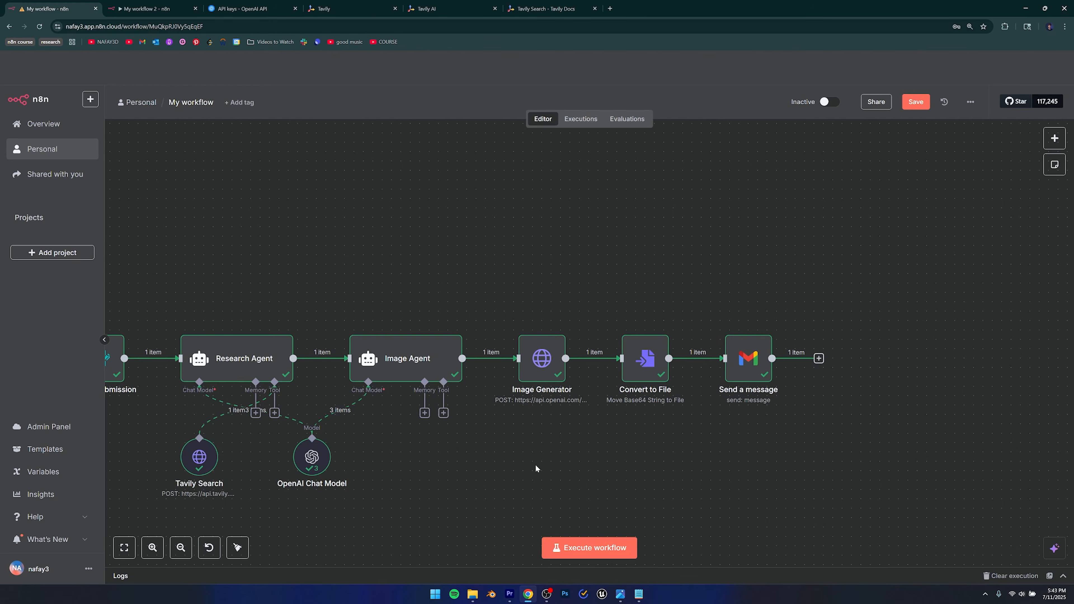
key("ctrl+Tab")
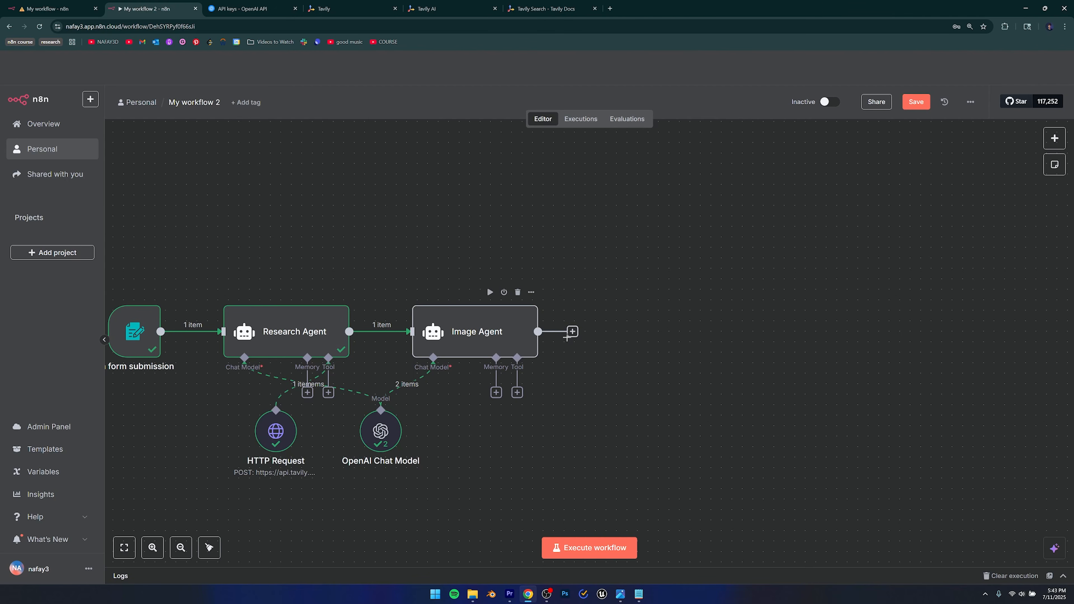
Add an HTTP Request node after the Image Agent via an 'http' search, then visit OpenAI API keys.
left_click(572, 332)
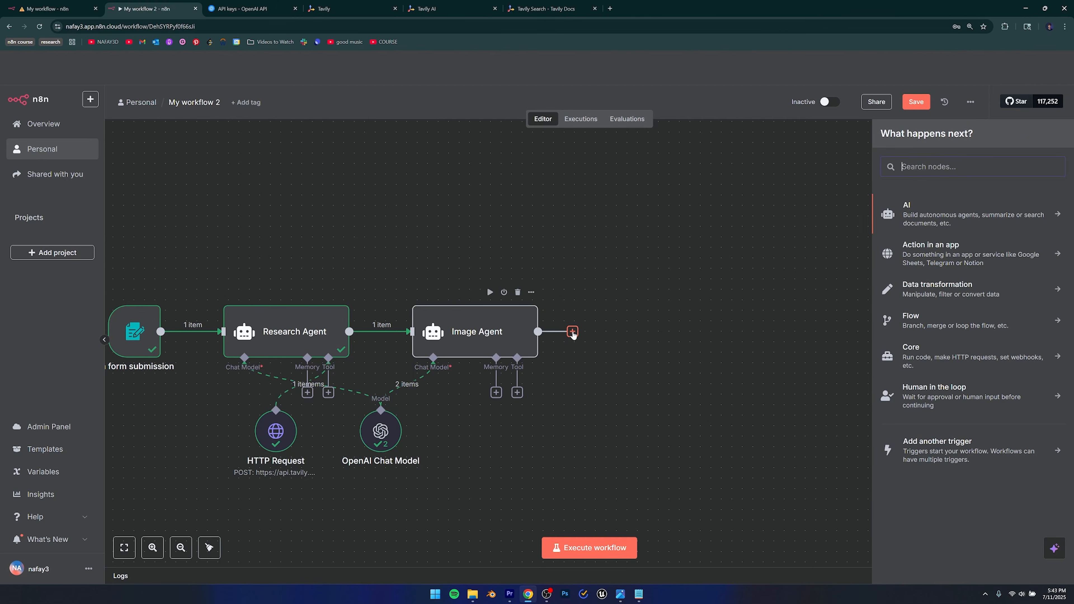
left_click(922, 171)
type("http")
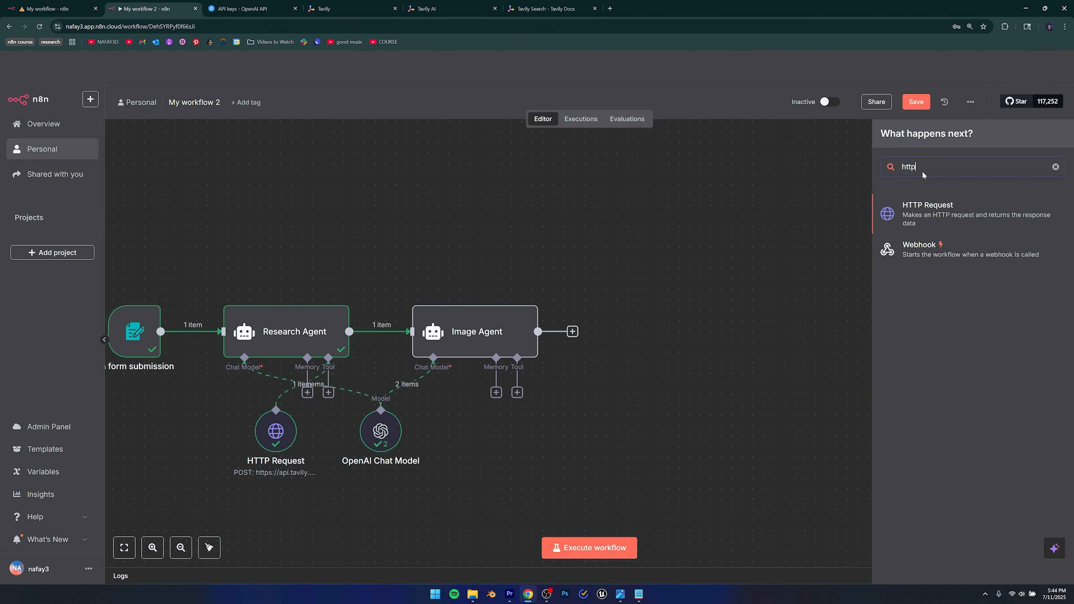
left_click(928, 212)
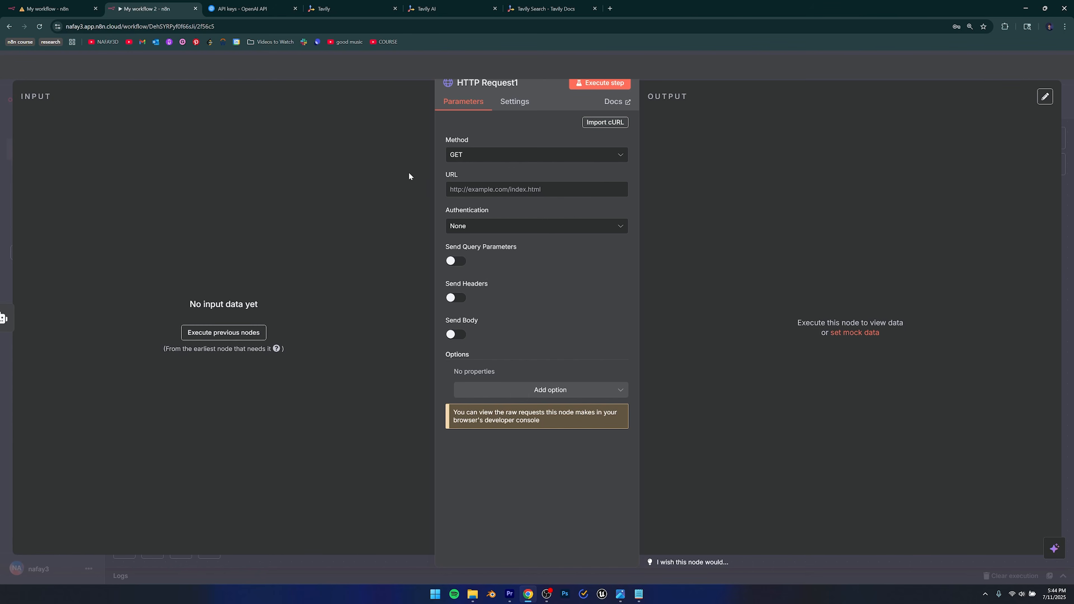
left_click(244, 9)
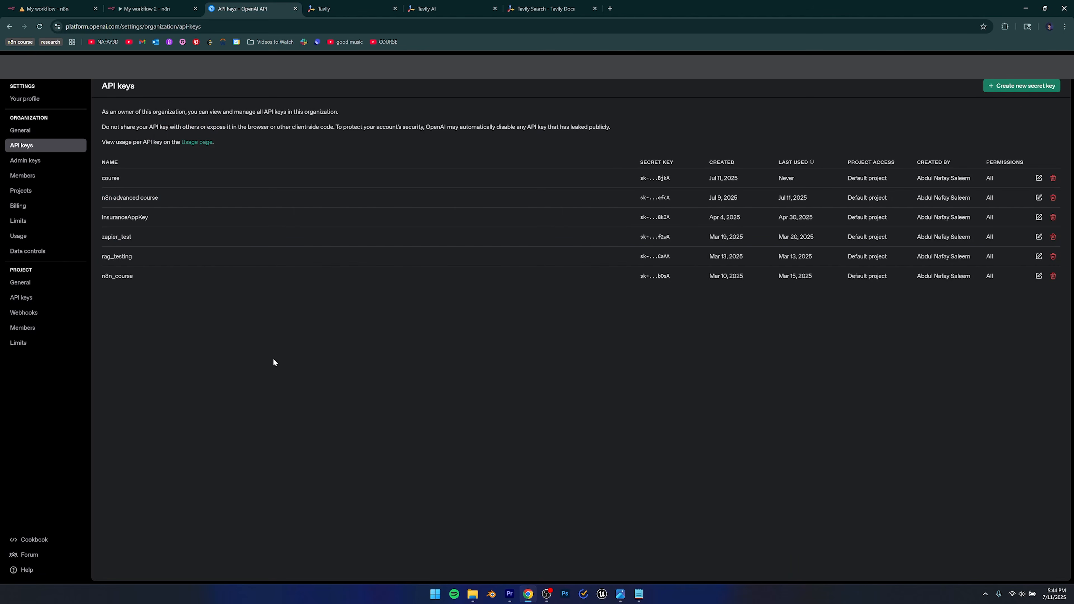
Copy the Create image example cURL from OpenAI's Images API reference and go back to n8n.
key("alt+Left")
key("alt+Right")
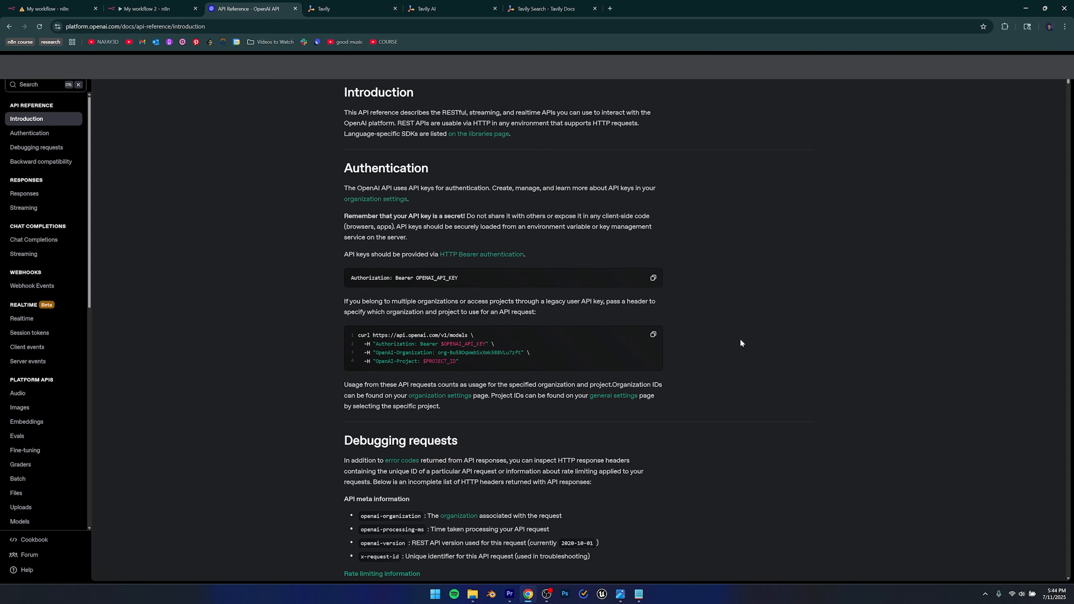
scroll(36, 359, "down", 2)
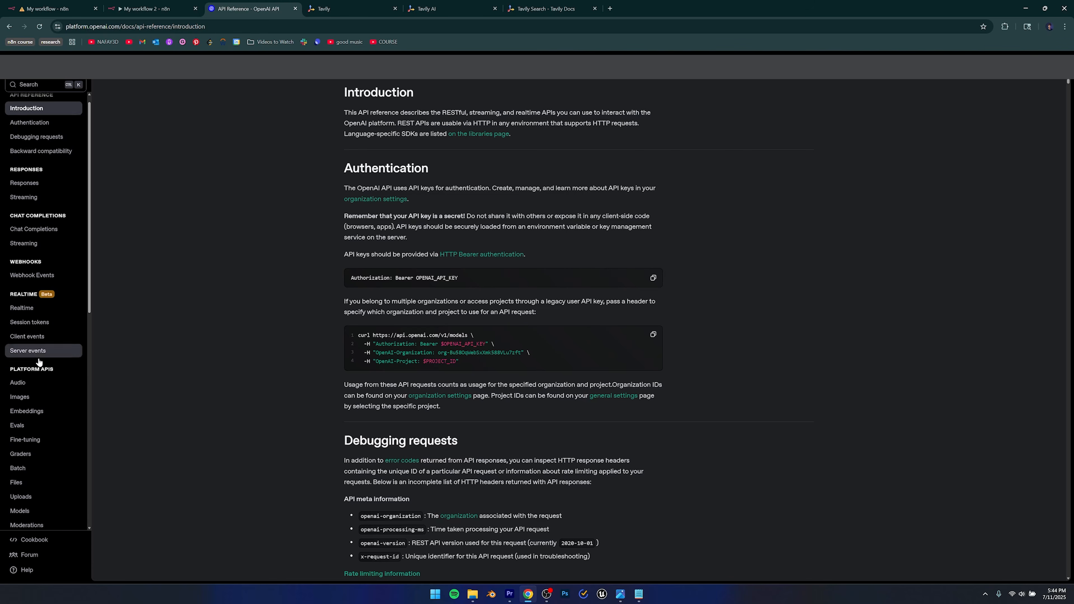
left_click(21, 323)
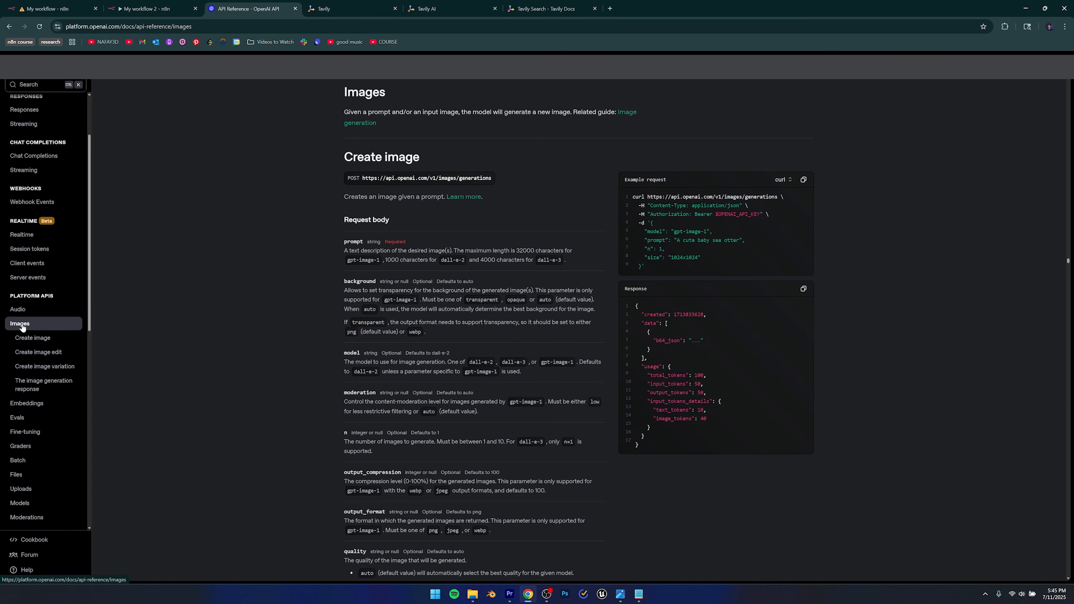
left_click_drag(343, 156, 435, 159)
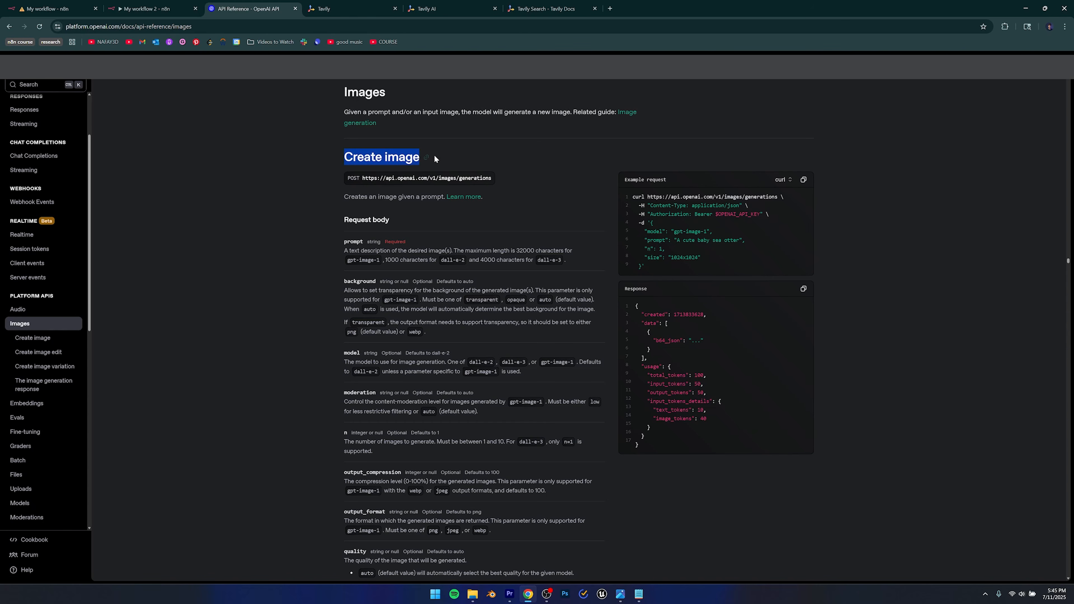
left_click_drag(669, 151, 843, 247)
left_click(843, 247)
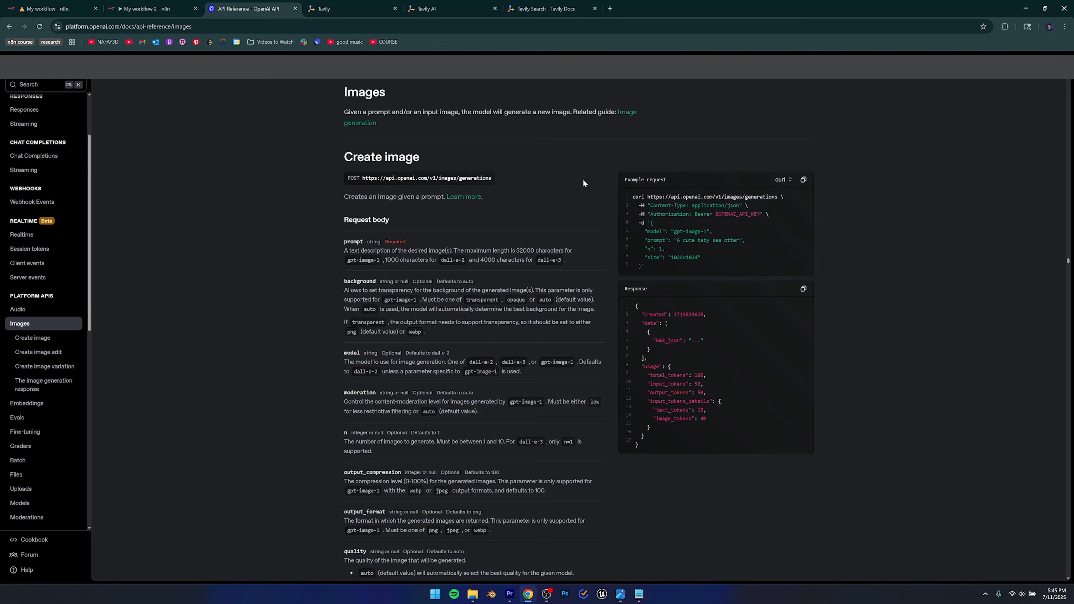
left_click(804, 180)
key("ctrl+shift+Tab")
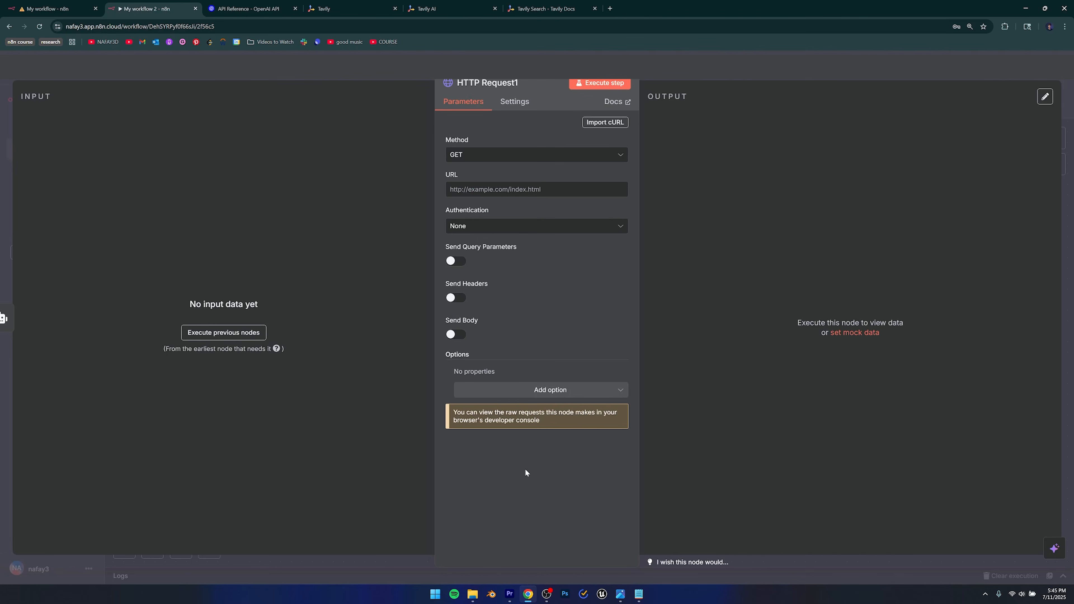
Import the OpenAI image-generation cURL (model gpt-image-1) into HTTP Request1.
left_click(603, 123)
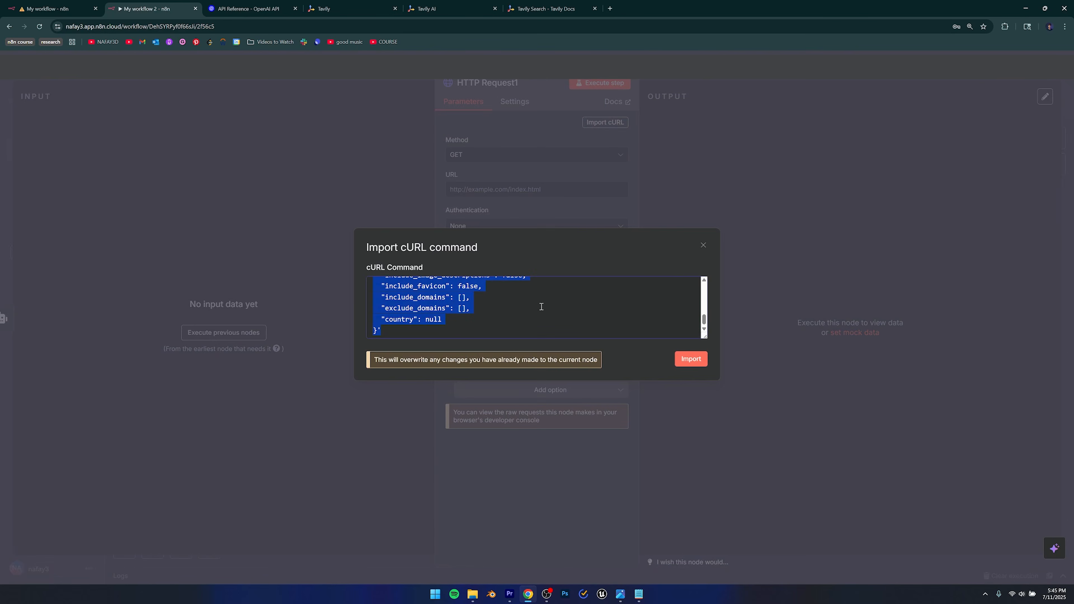
key("ctrl+v")
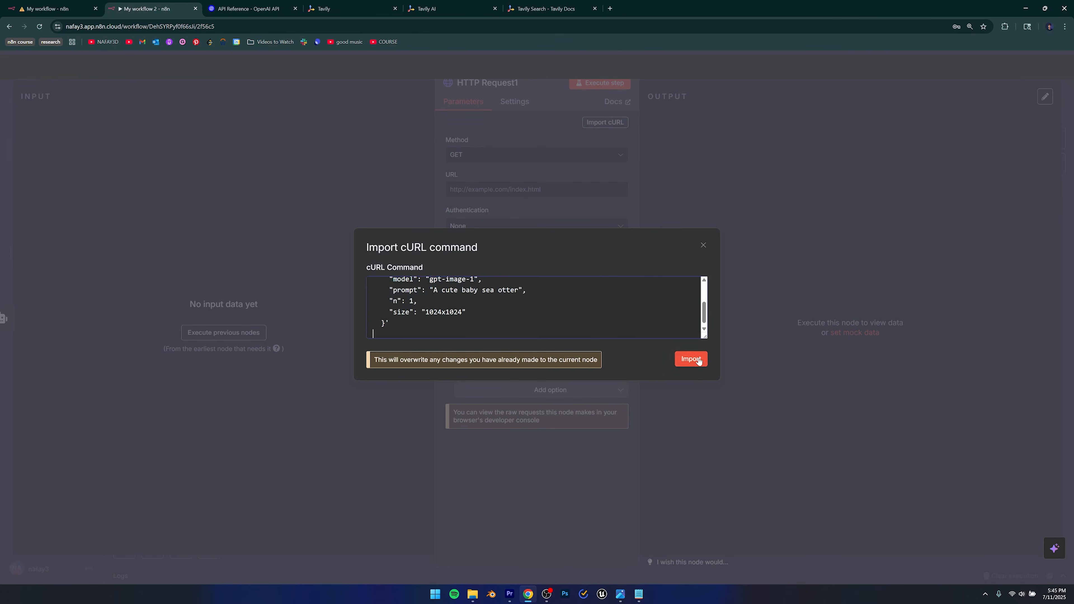
left_click(691, 359)
scroll(563, 280, "down", 2)
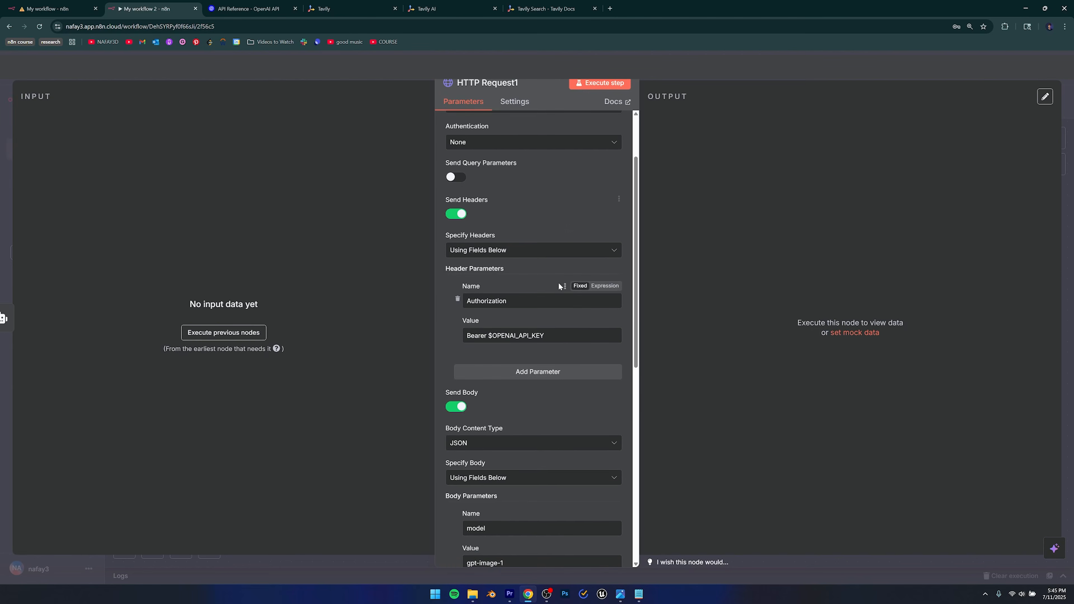
scroll(559, 283, "down", 8)
scroll(559, 285, "up", 5)
scroll(559, 286, "up", 5)
scroll(495, 398, "down", 2)
Replace the $OPENAI_API_KEY placeholder in the Authorization header with a real API key after Bearer.
left_click_drag(488, 337, 563, 338)
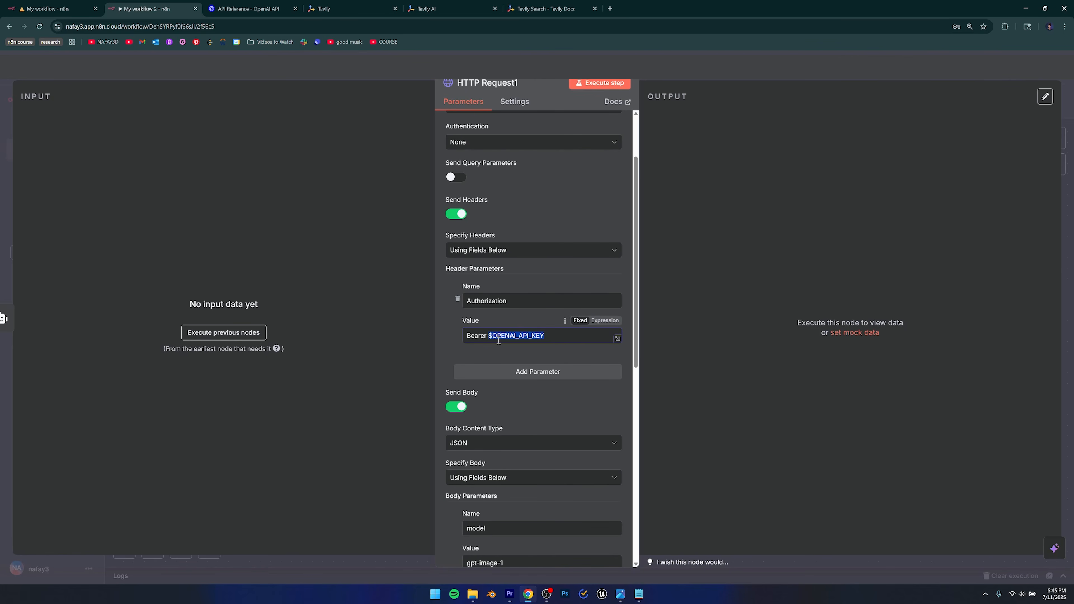
left_click(489, 337)
left_click_drag(488, 336, 556, 335)
key("BackSpace")
key("ctrl+v")
left_click(499, 335)
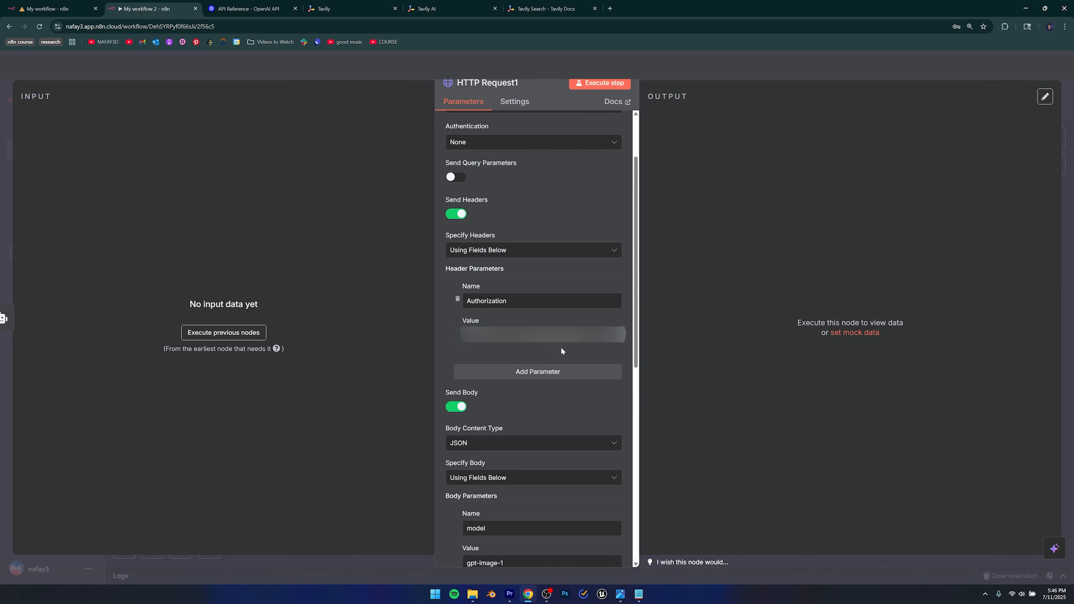
scroll(572, 381, "down", 5)
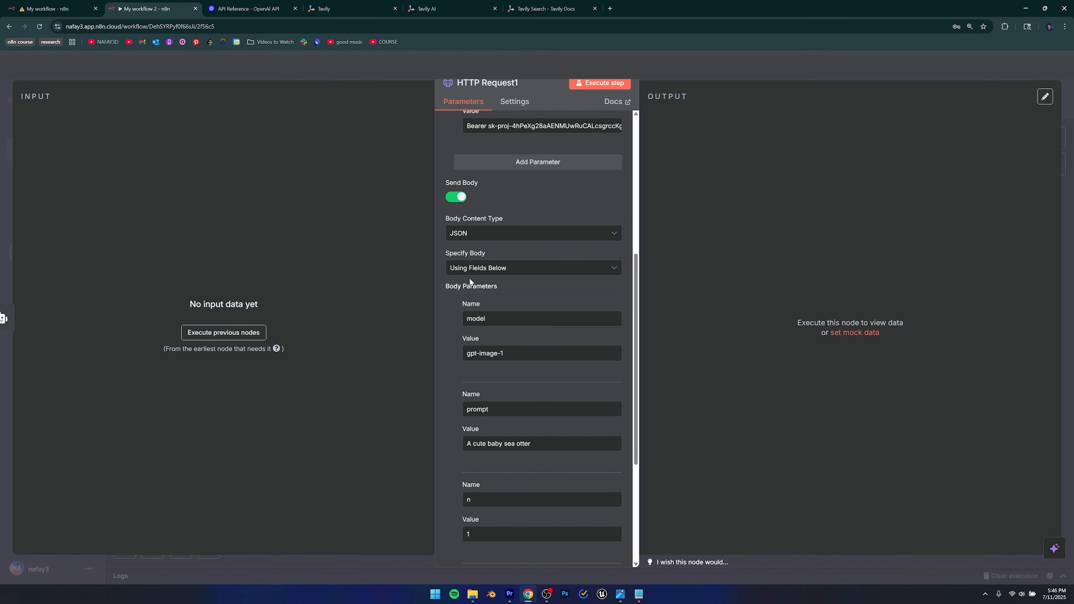
Check the model body parameter, leaving its value gpt-image-1 unchanged.
double_click(477, 319)
triple_click(505, 355)
left_click(513, 370)
scroll(512, 368, "down", 1)
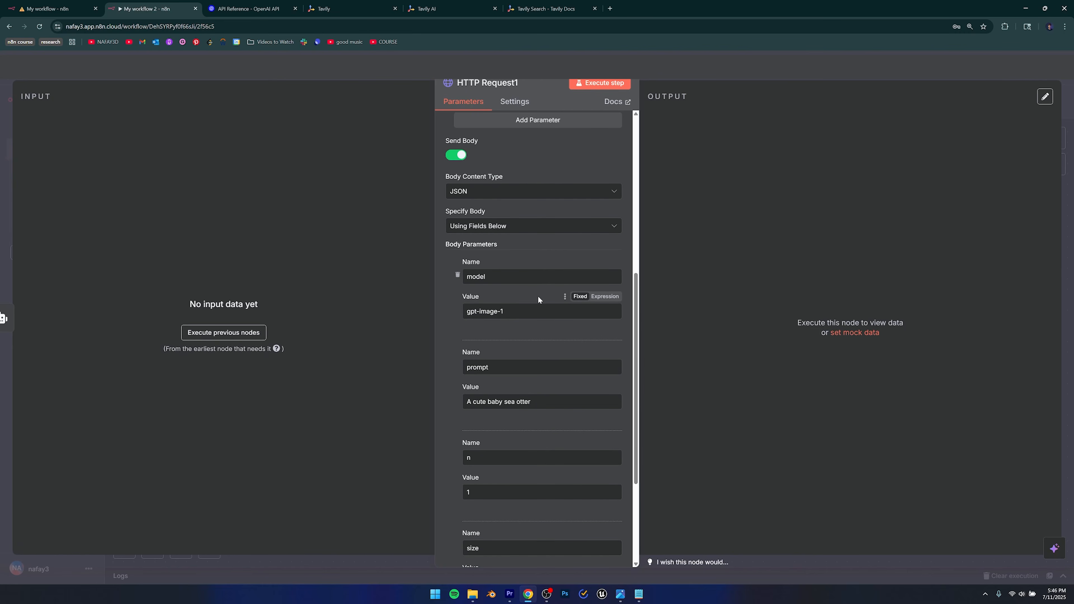
Replace the 'A cute baby sea otter' prompt with an empty expression and run the previous nodes.
left_click_drag(503, 371, 457, 370)
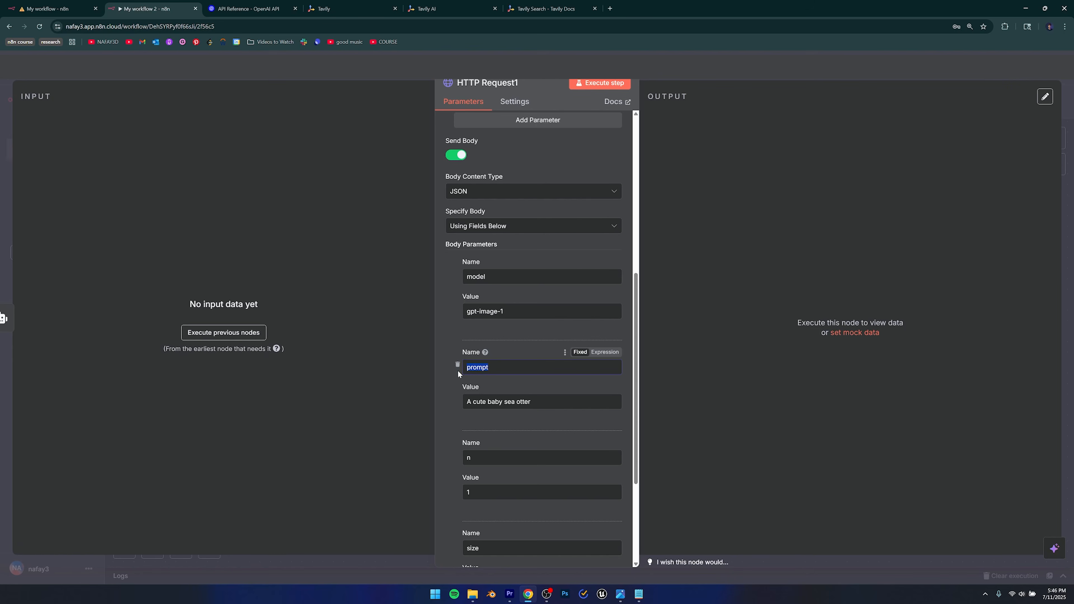
left_click(555, 402)
left_click_drag(555, 402, 465, 401)
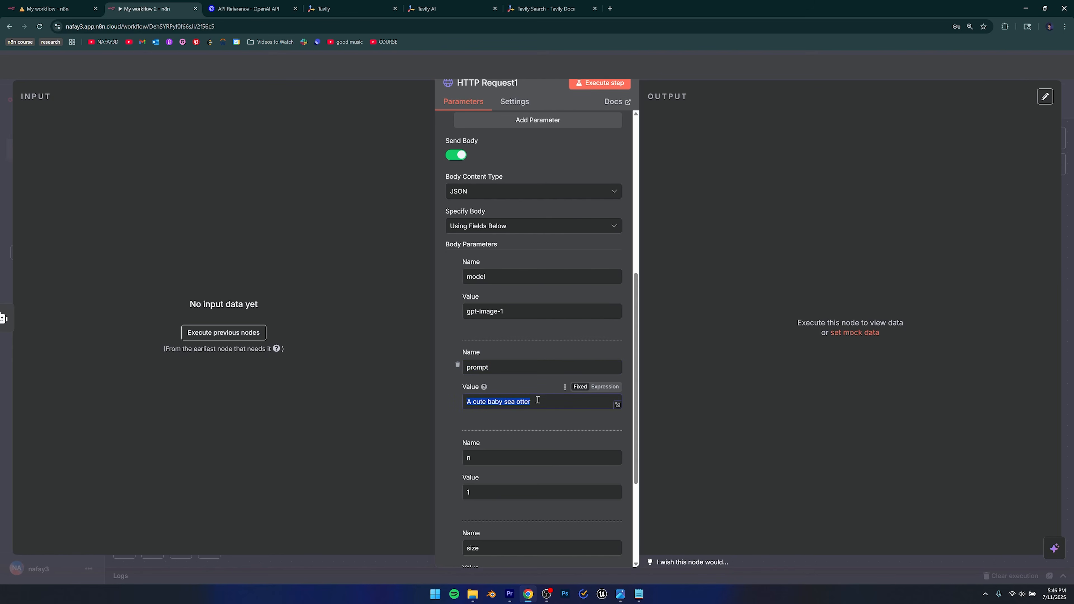
left_click(524, 421)
left_click_drag(539, 403, 461, 404)
key("BackSpace")
left_click(606, 387)
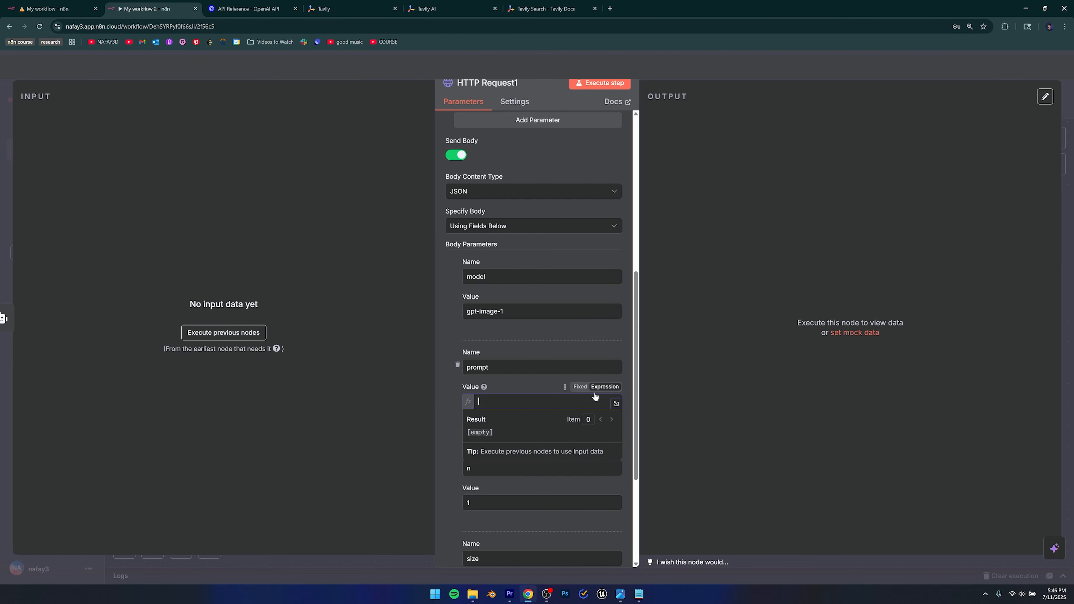
left_click(211, 334)
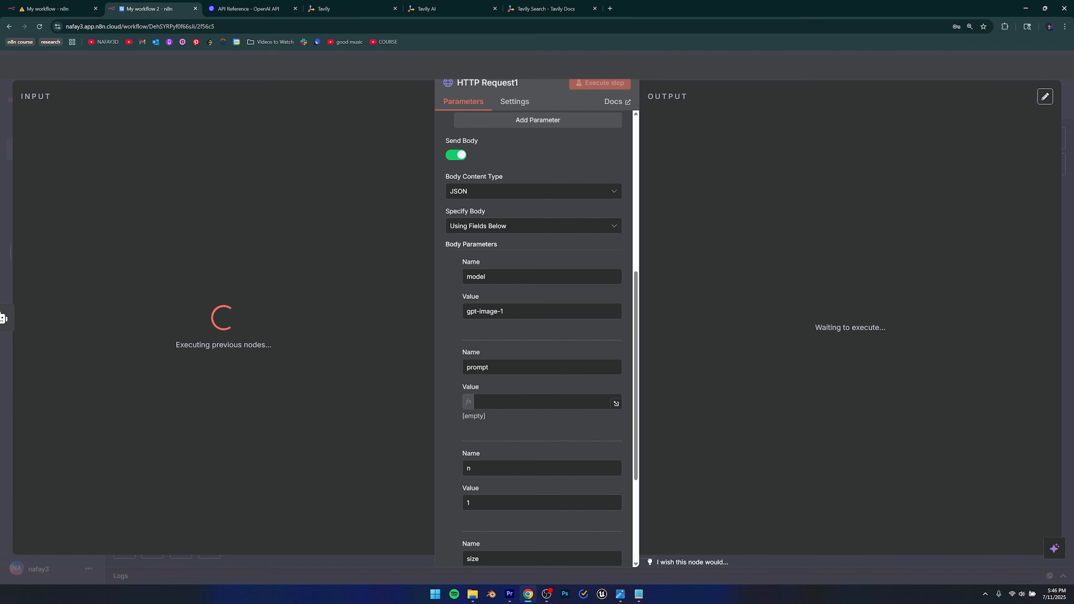
key("Escape")
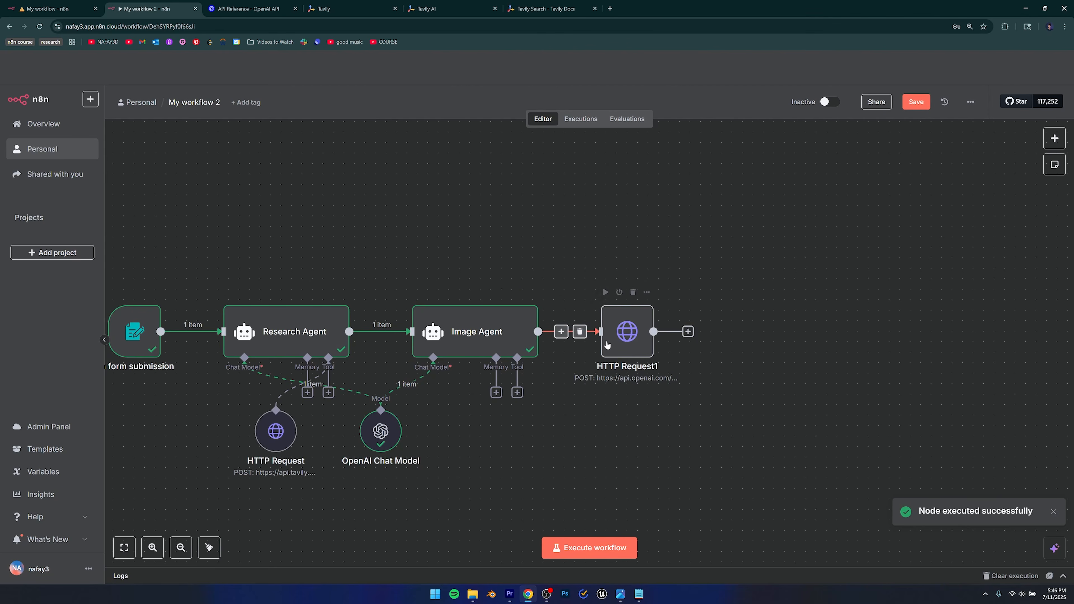
Map the Image Agent's output into HTTP Request1's prompt as {{ $json.output }}.
double_click(620, 338)
scroll(495, 458, "down", 10)
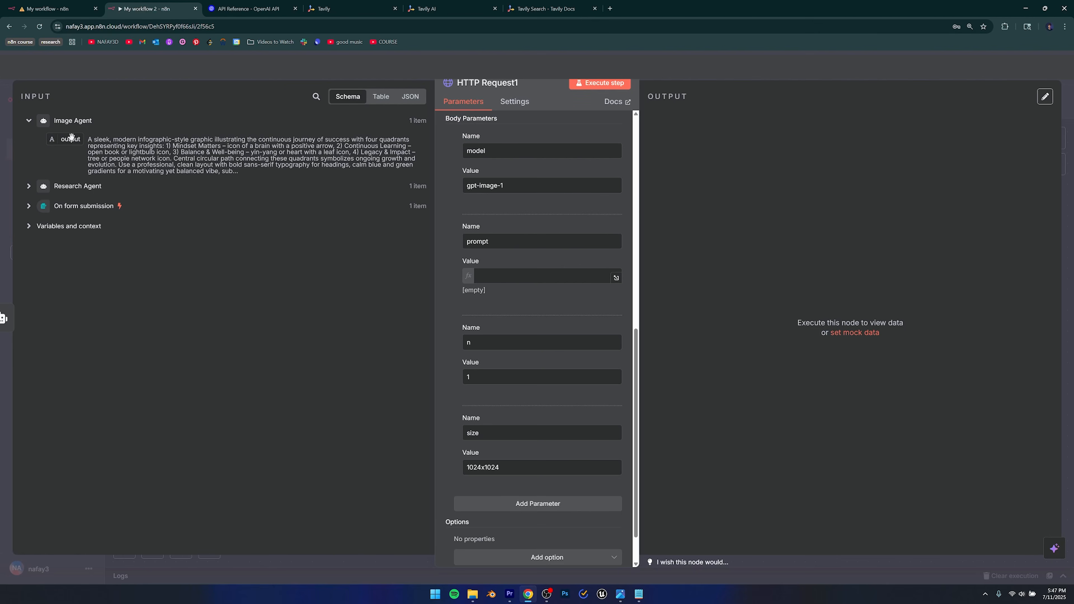
left_click_drag(88, 139, 248, 175)
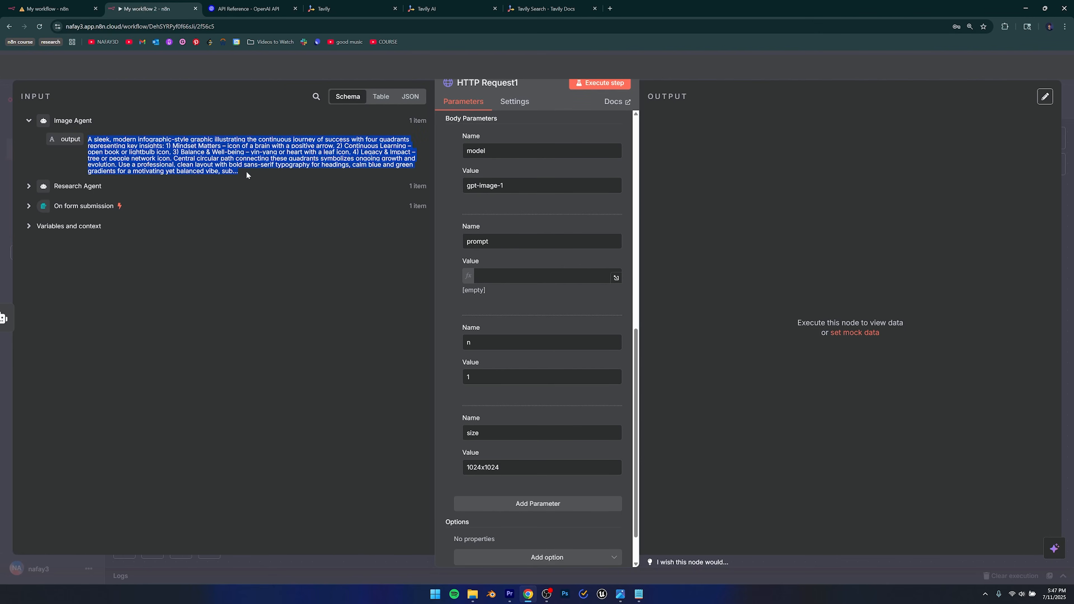
left_click(233, 165)
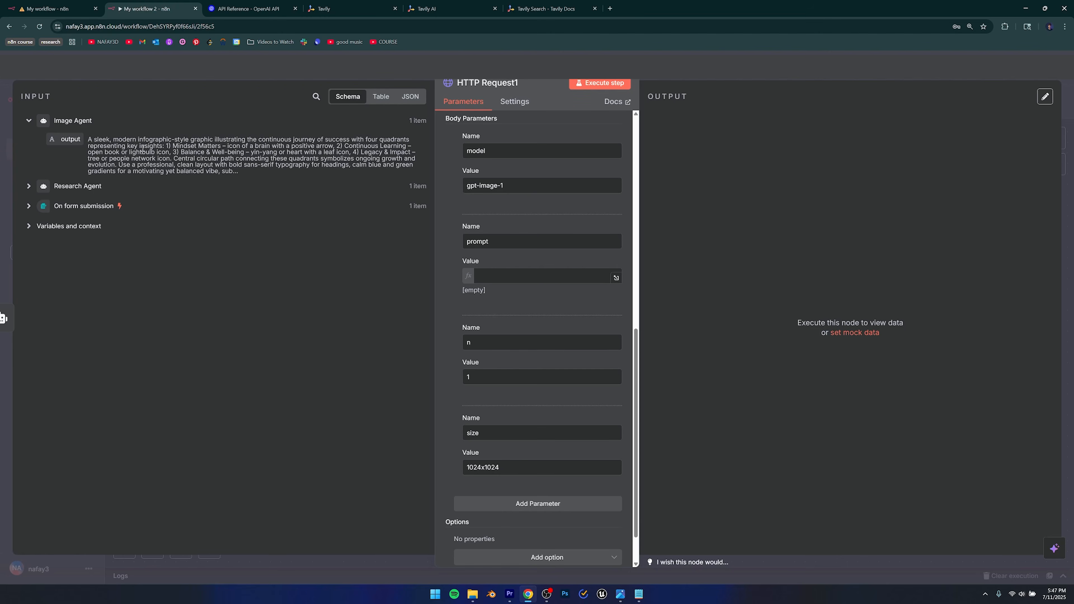
left_click_drag(63, 139, 503, 277)
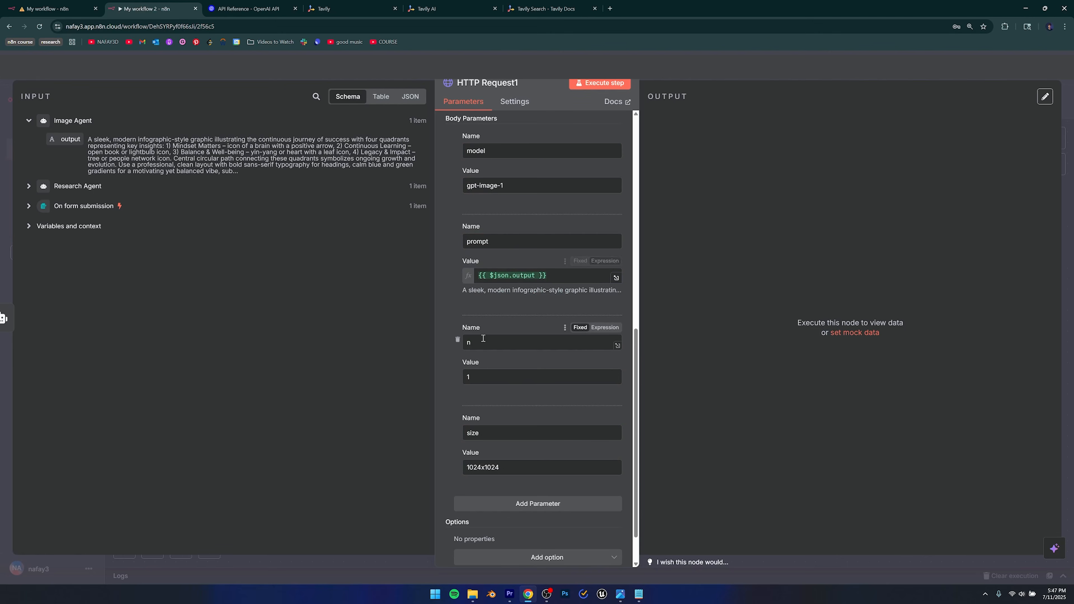
Delete the n body parameter, keeping size at 1024x1024.
double_click(470, 342)
left_click(454, 372)
left_click(458, 340)
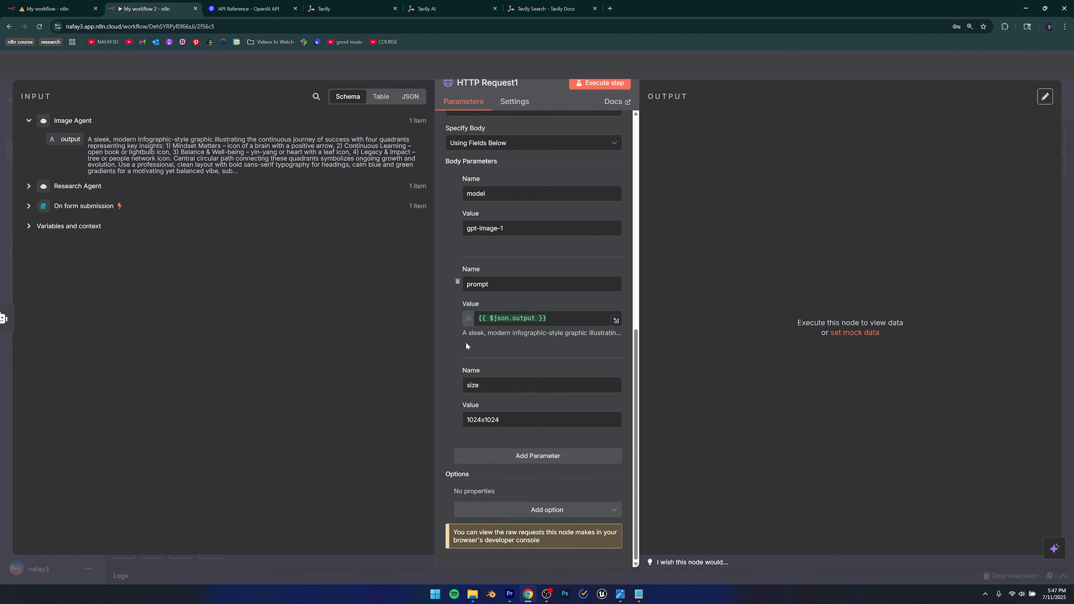
double_click(473, 385)
left_click_drag(503, 420, 463, 421)
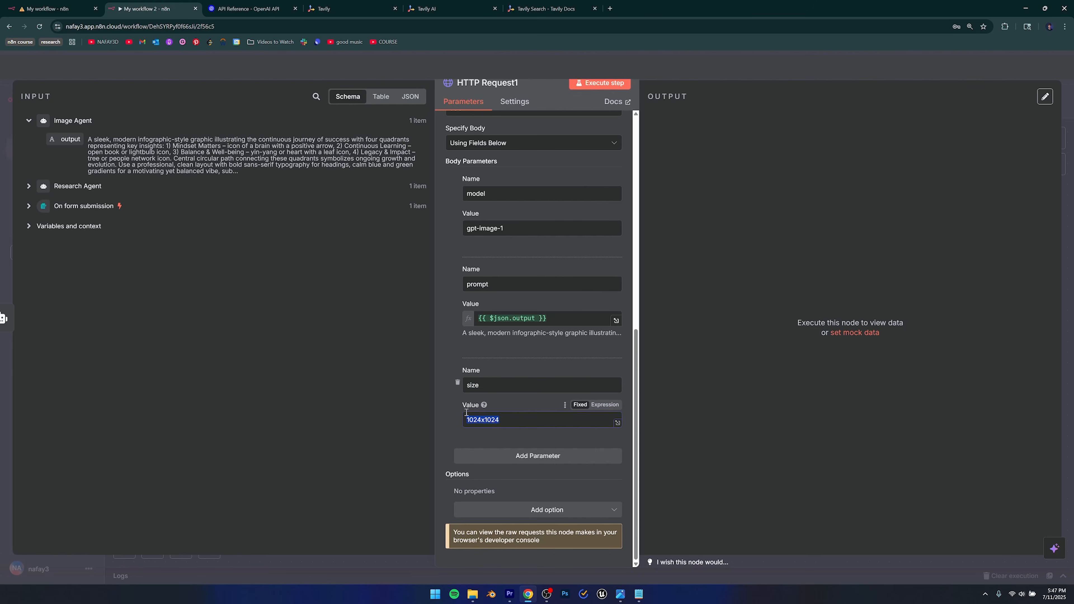
left_click(483, 432)
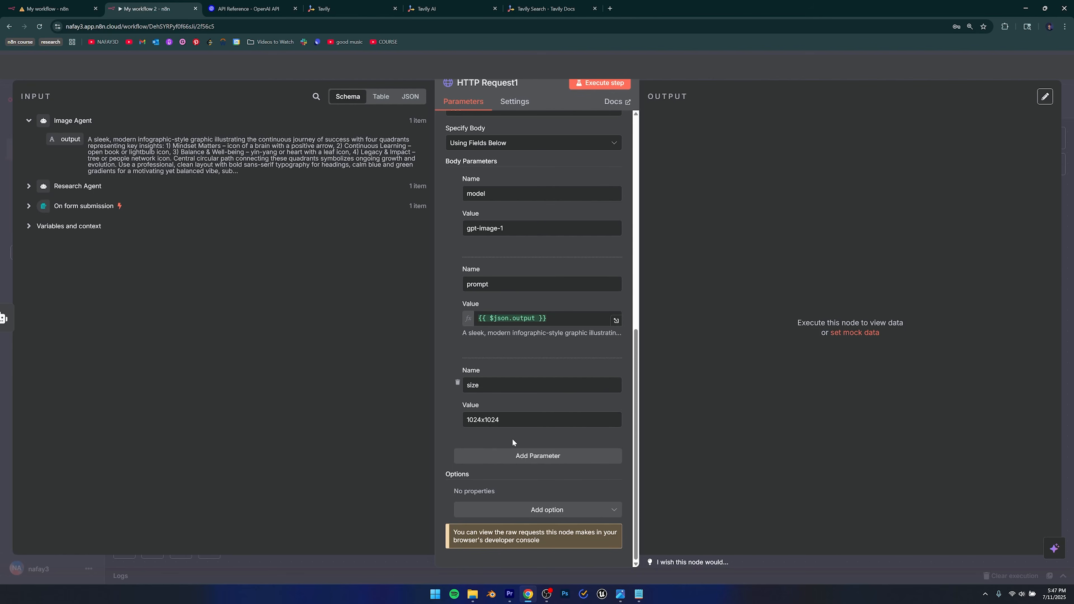
scroll(507, 436, "up", 10)
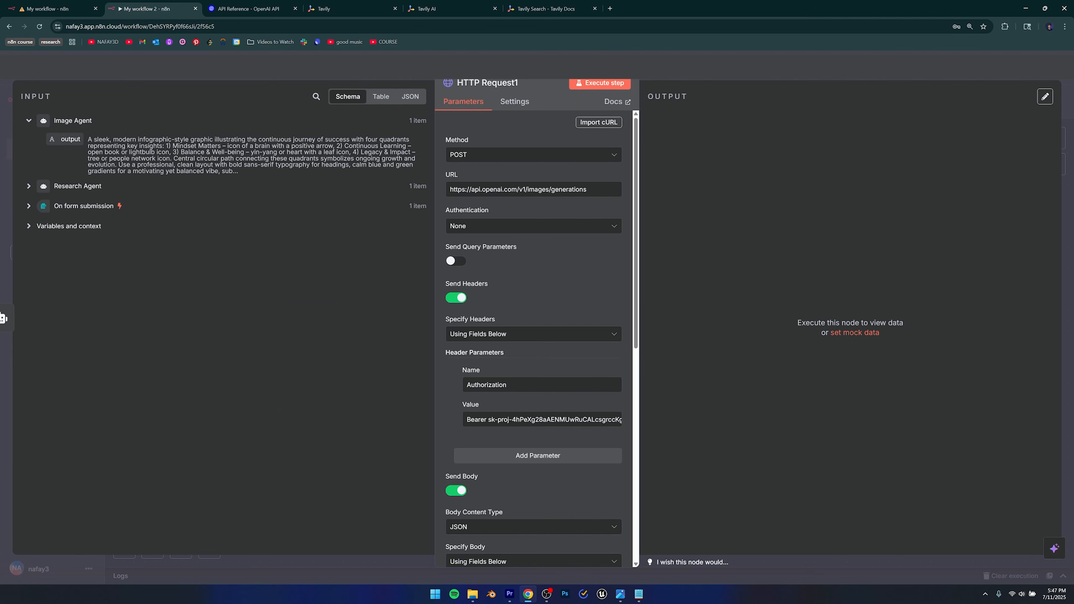
Execute the HTTP Request1 node from the canvas and open it to watch the OpenAI image call.
key("Escape")
scroll(499, 403, "right", 1)
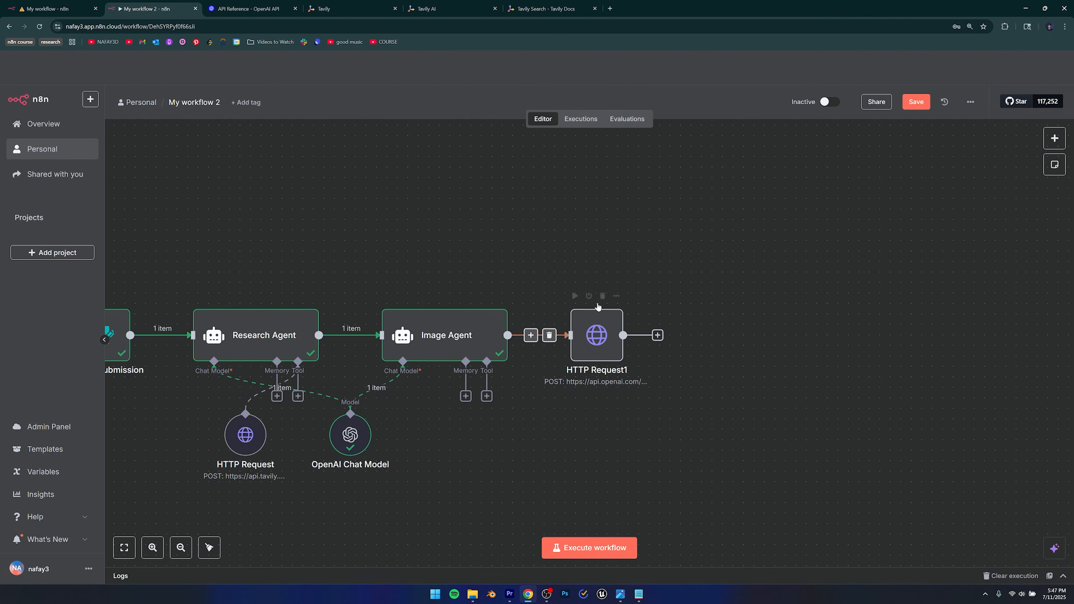
left_click(575, 296)
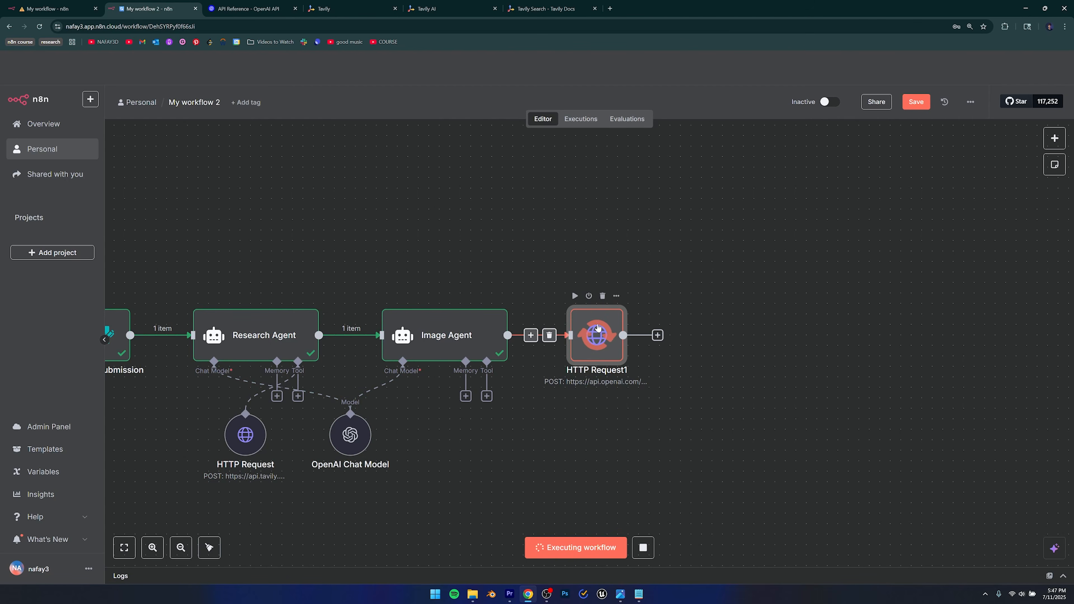
scroll(671, 372, "right", 4)
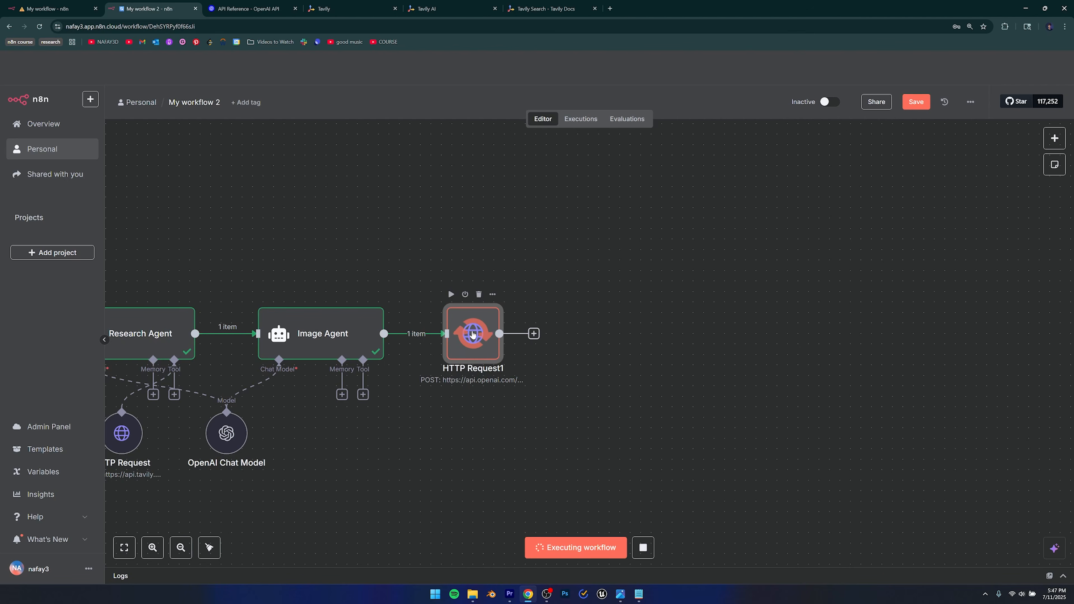
double_click(473, 334)
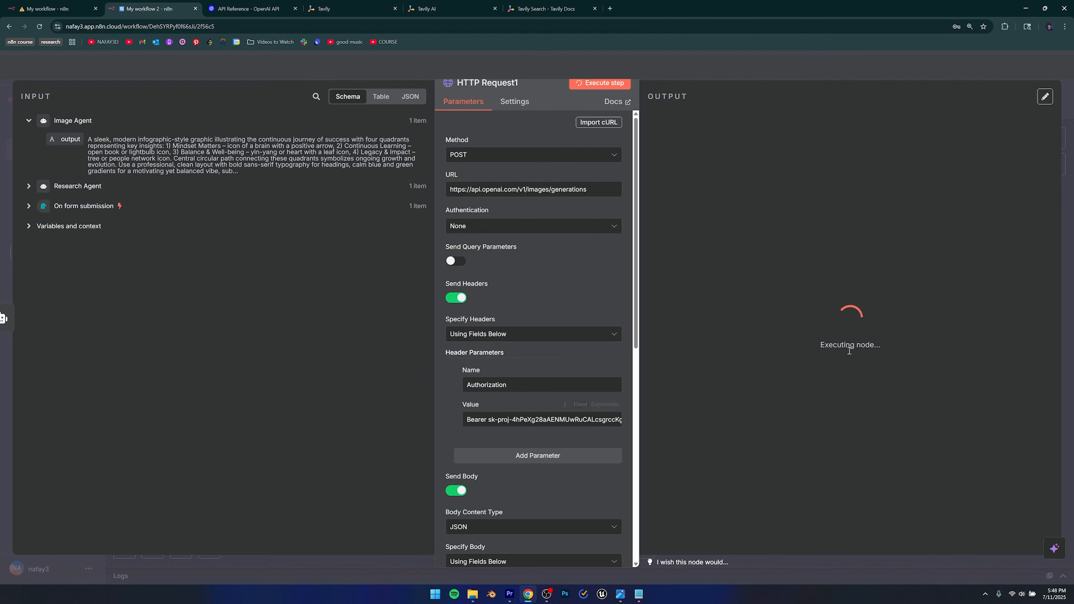
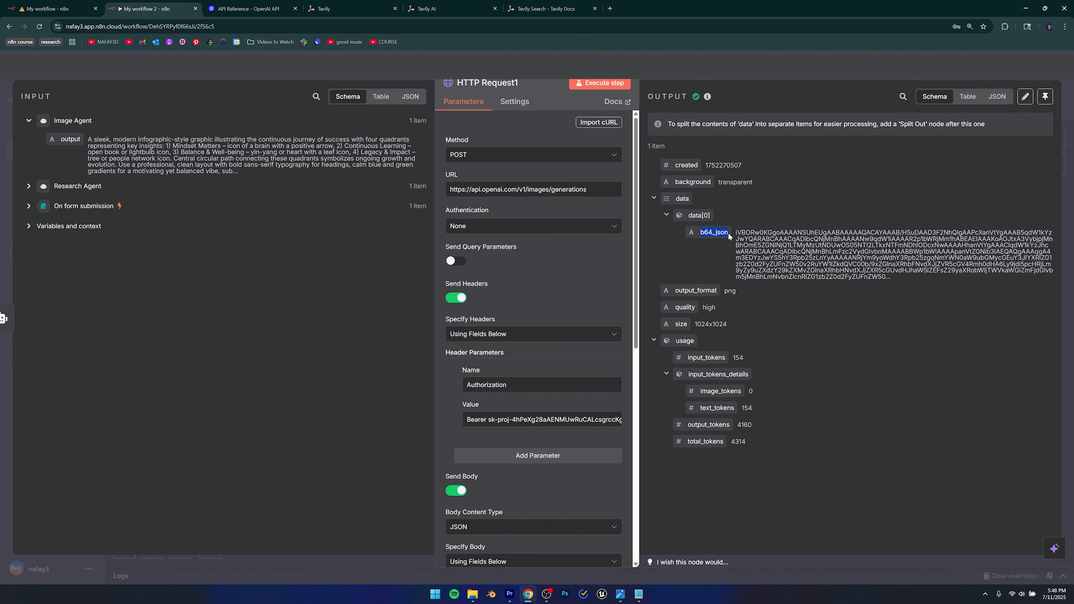
Review the b64_json base64 image data returned by HTTP Request1, then close the node.
left_click_drag(701, 233, 729, 236)
left_click(710, 234)
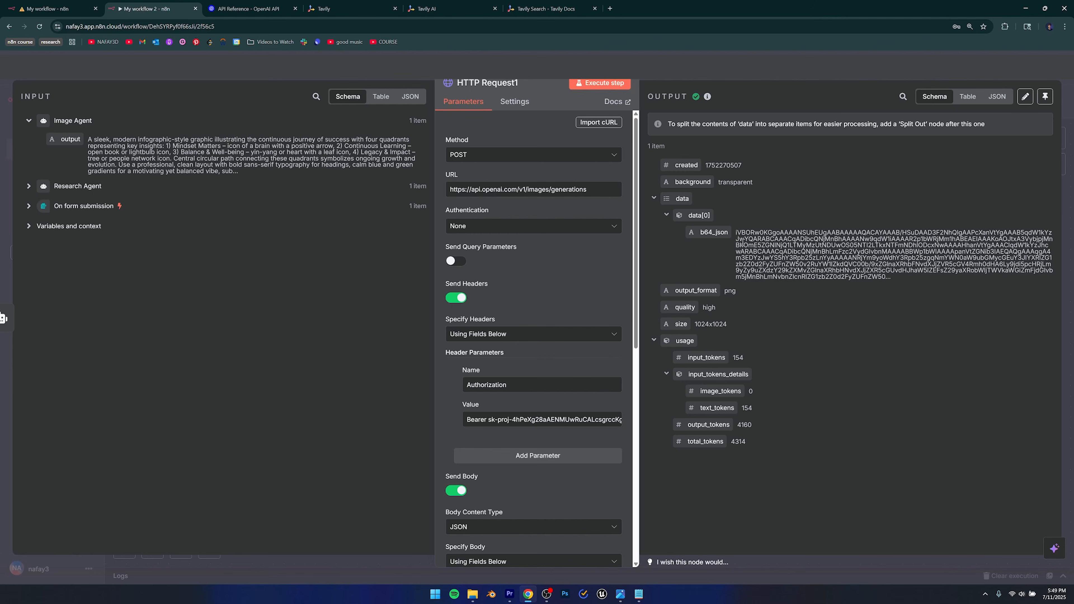
left_click_drag(737, 232, 785, 270)
left_click(793, 262)
key("Escape")
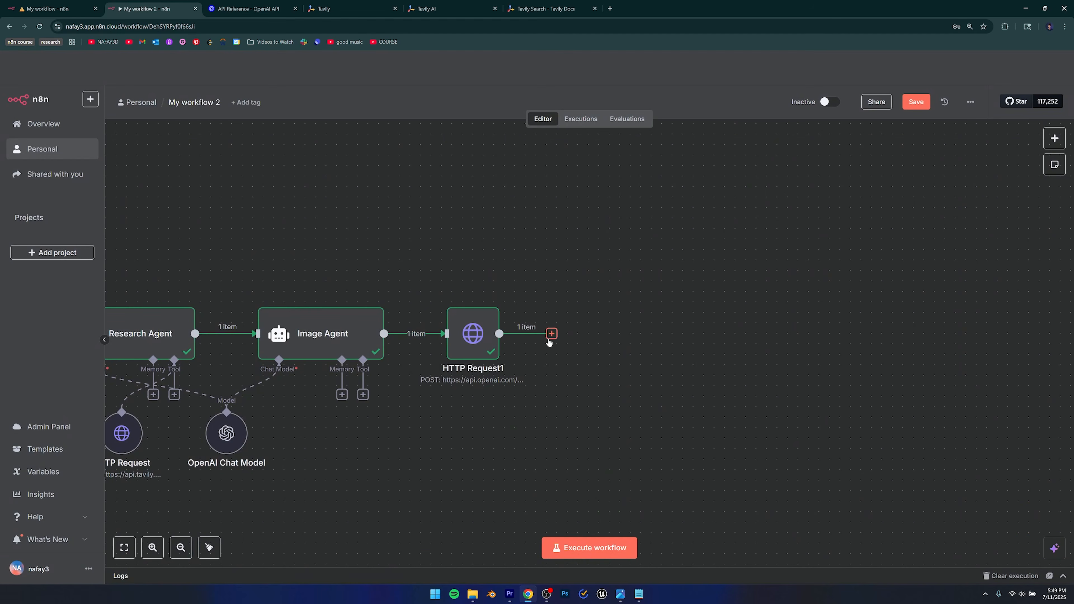
Add a Convert to File node (Move base64 string to file) with b64_json as Base64 Input Field, and run it.
left_click(551, 334)
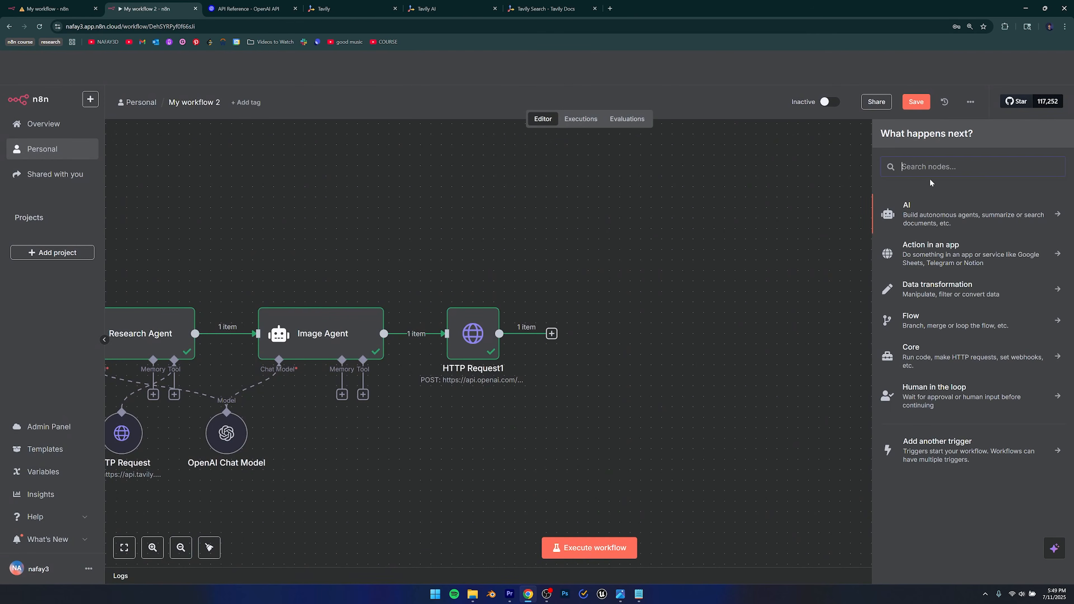
type("convert to")
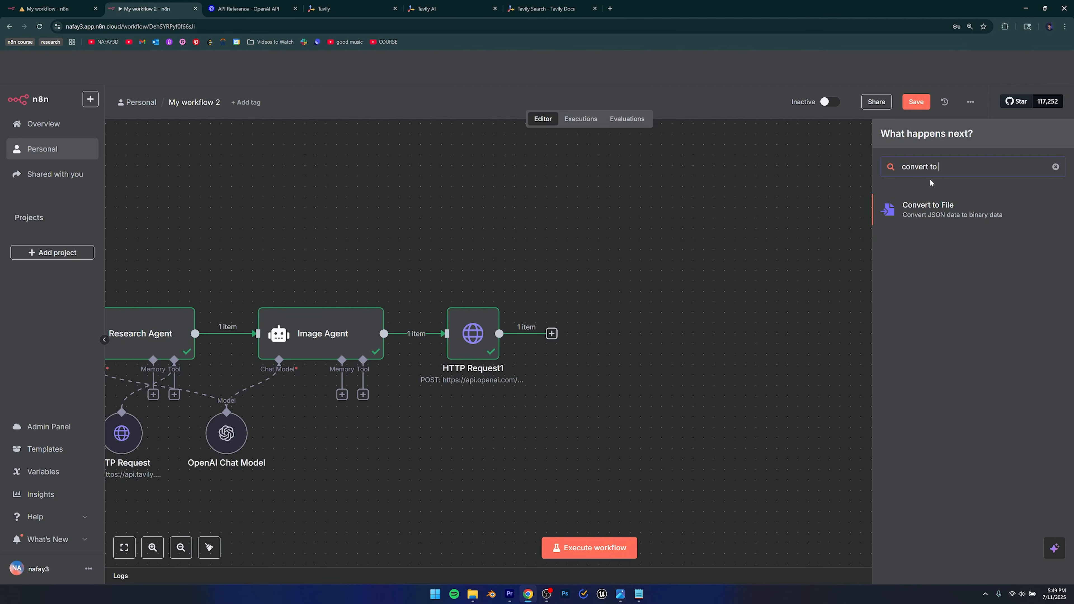
left_click(946, 209)
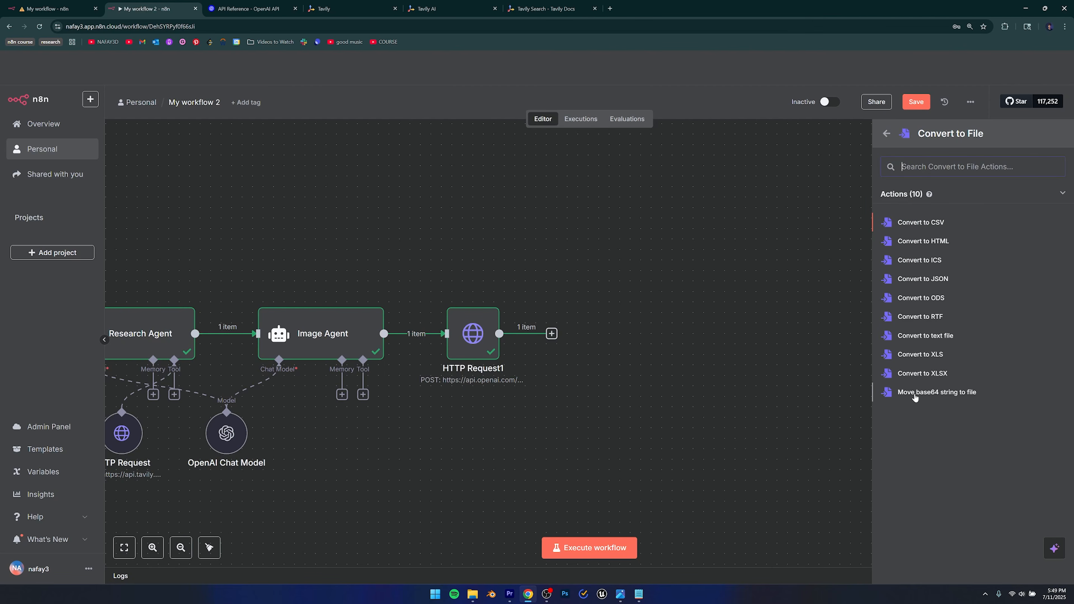
left_click(960, 394)
left_click(482, 174)
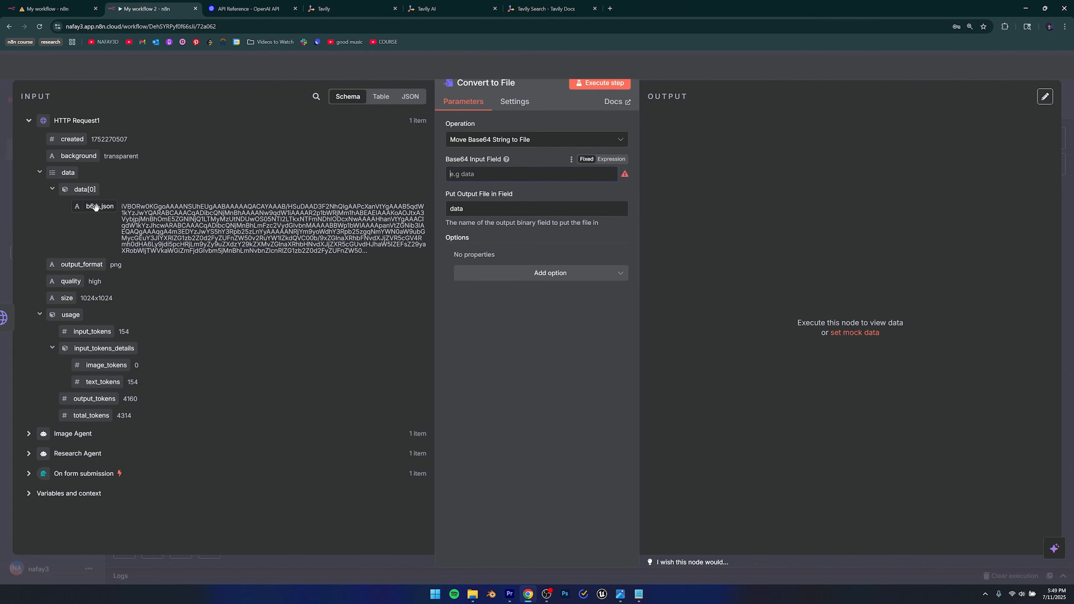
left_click_drag(96, 206, 491, 174)
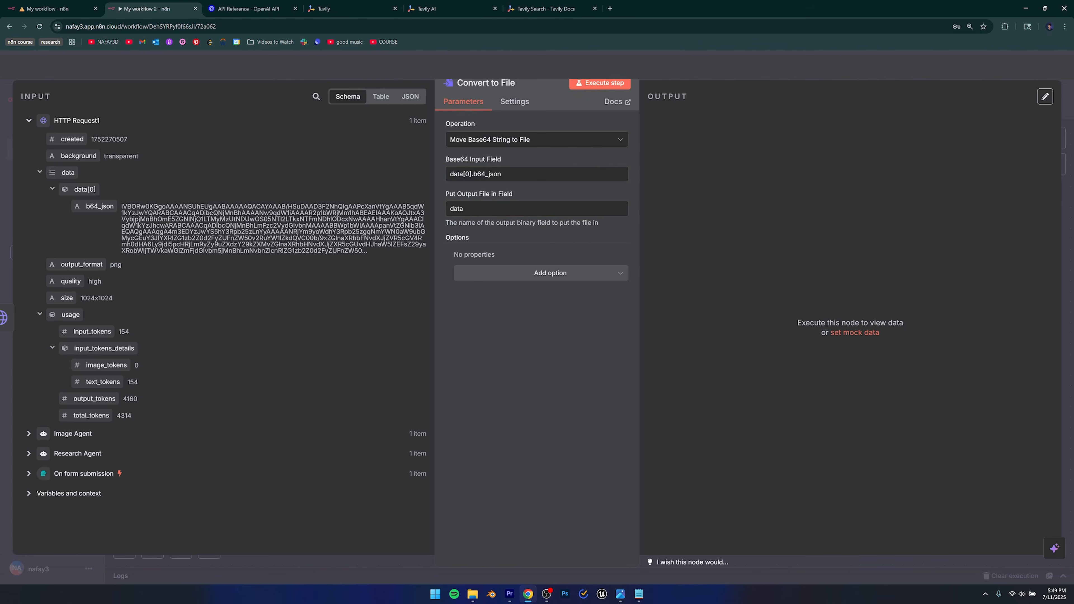
key("Escape")
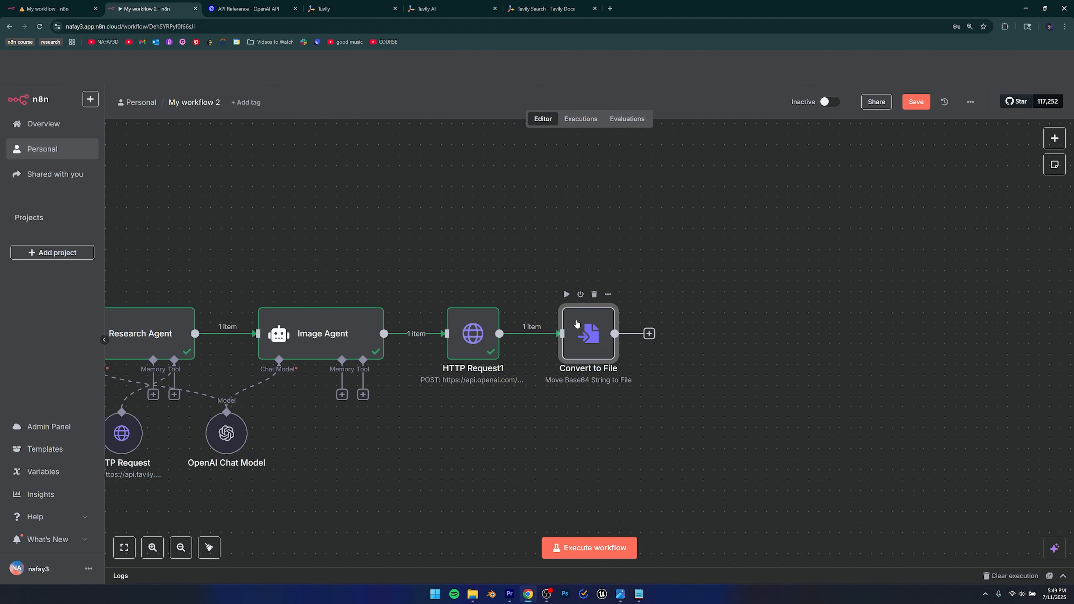
left_click(567, 295)
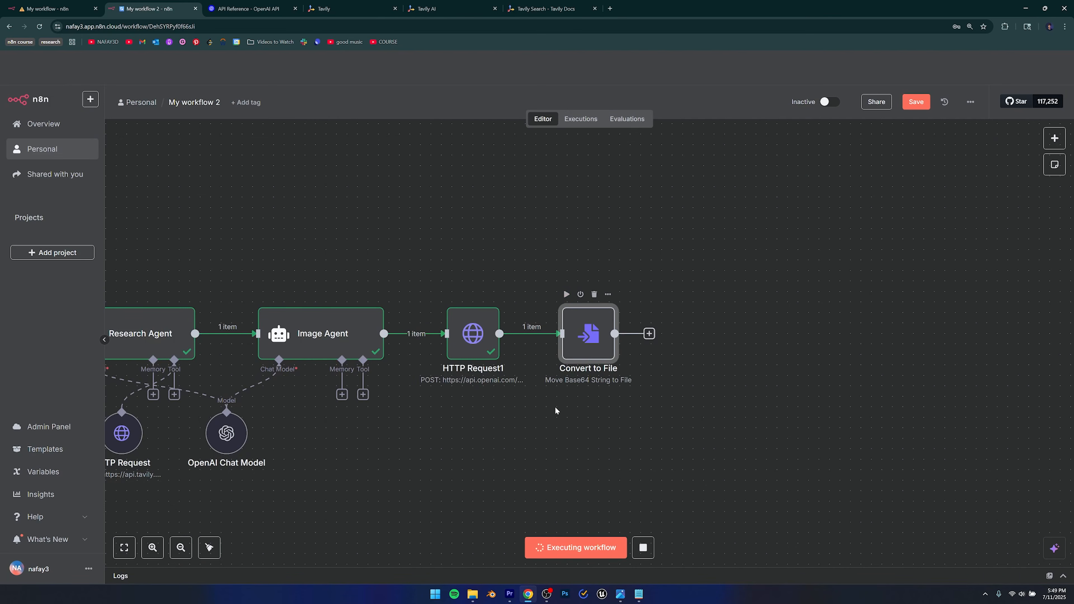
Open the Convert to File results and preview the generated growth-and-learning PNG infographic.
double_click(582, 345)
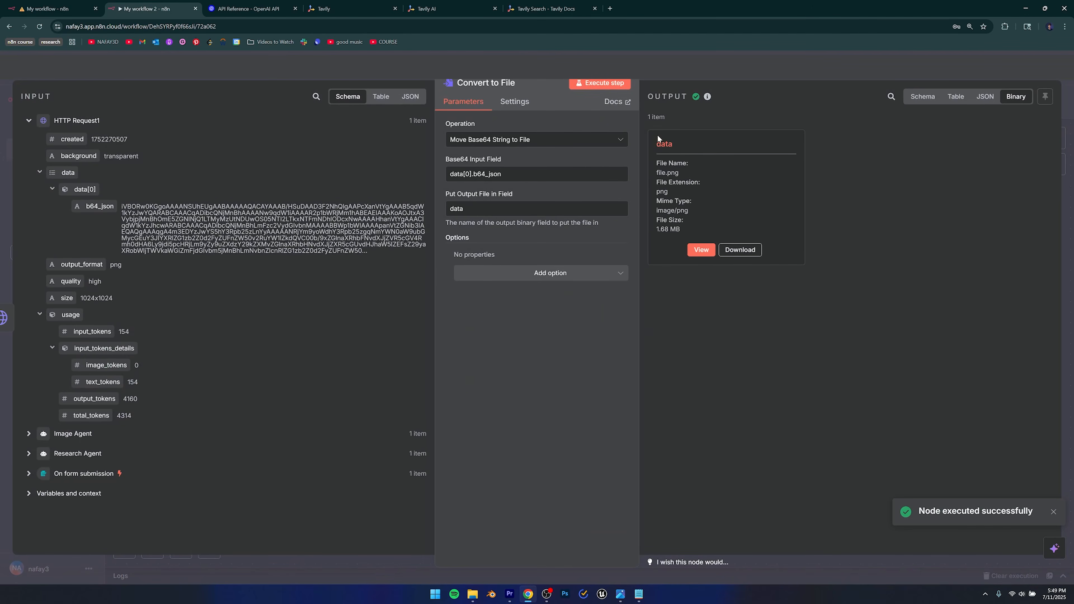
left_click(702, 250)
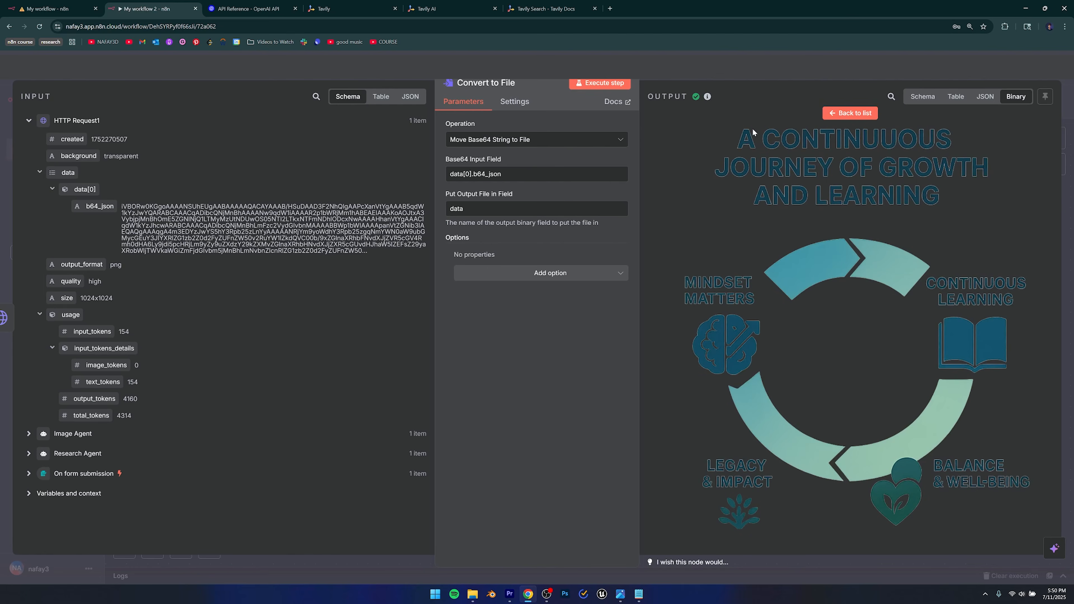
left_click_drag(890, 206, 763, 318)
key("Escape")
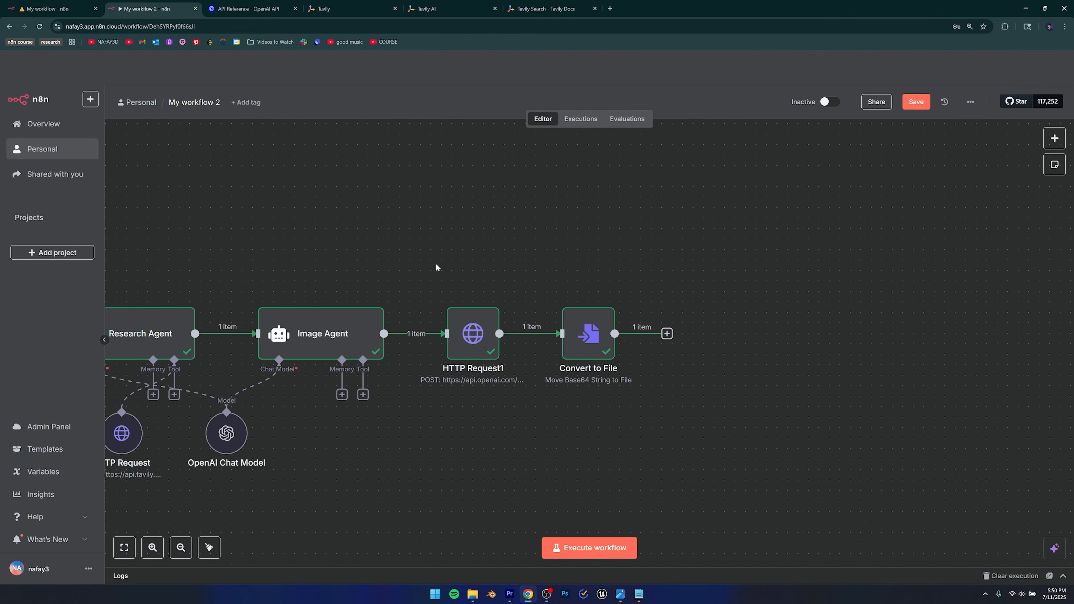
left_click(249, 9)
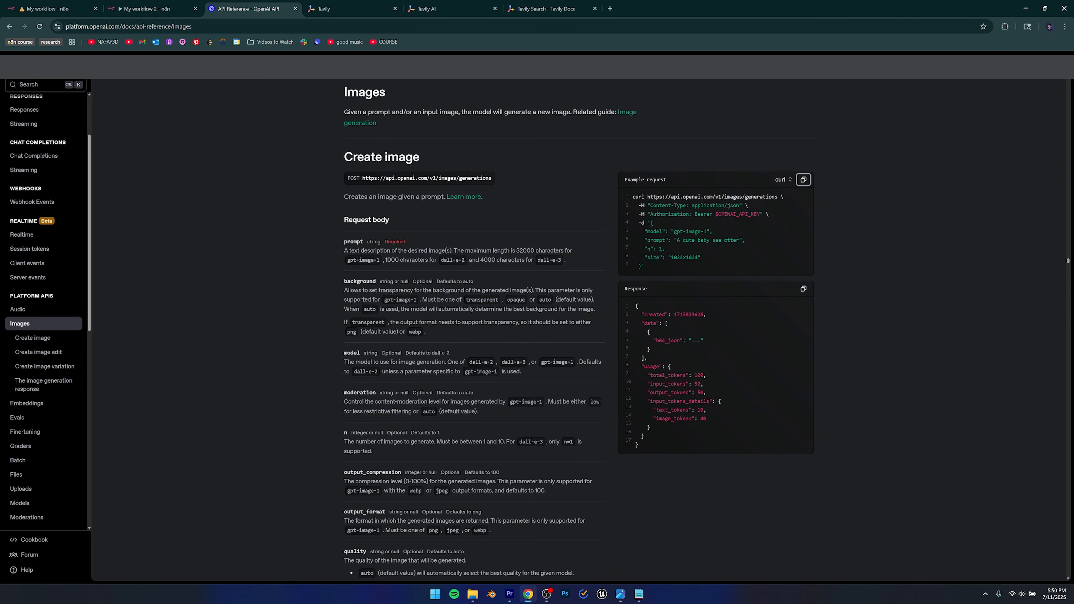
Open the OpenAI Platform account settings and check the Organization Verified status.
left_click(1056, 67)
left_click(1011, 126)
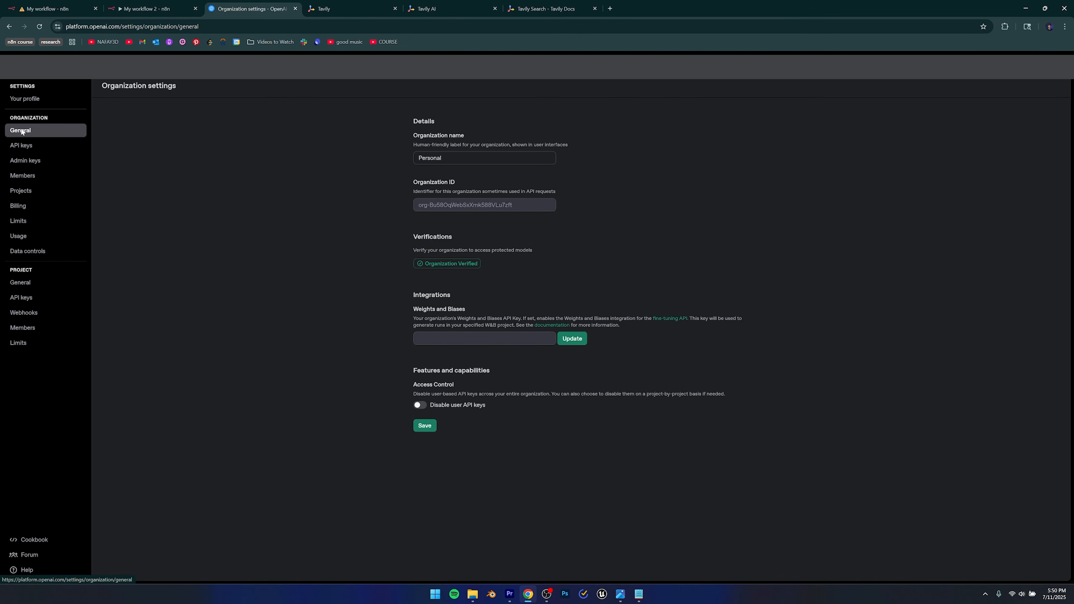
left_click_drag(402, 233, 511, 263)
left_click(502, 273)
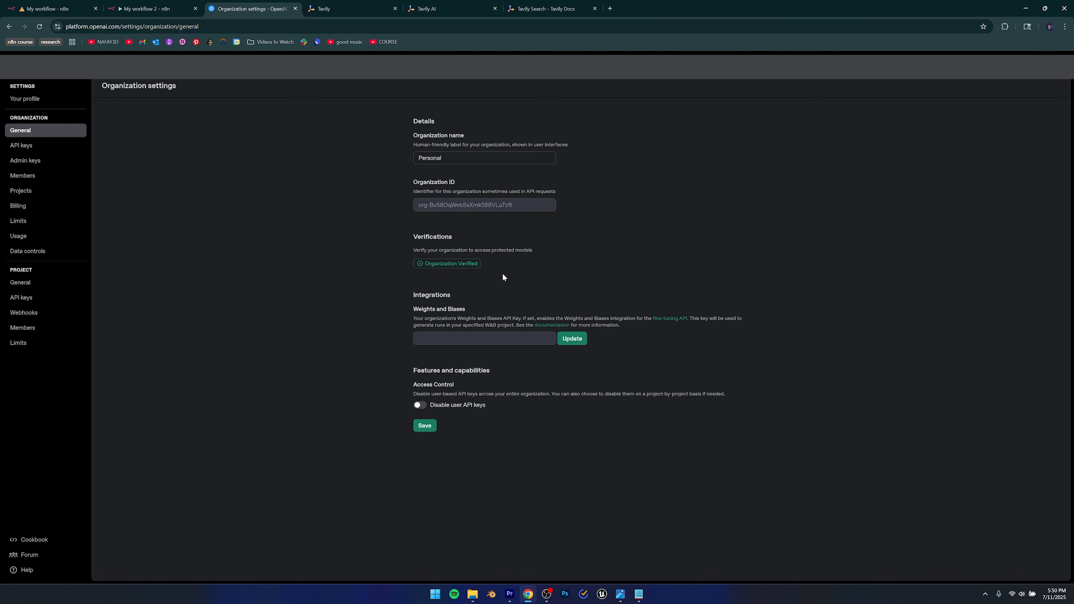
left_click_drag(413, 260, 494, 266)
left_click(490, 276)
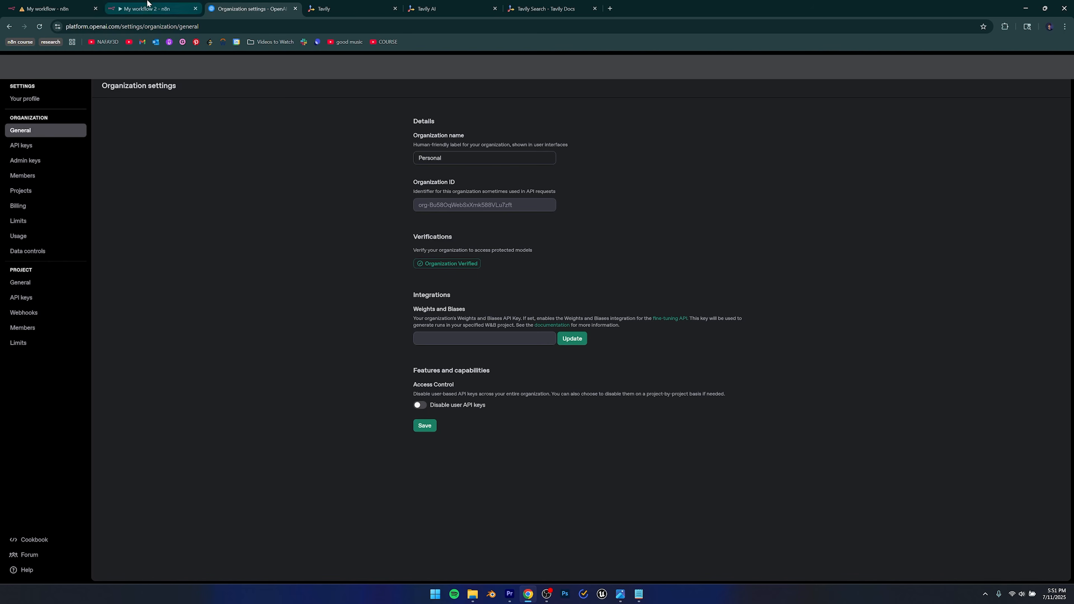
Back in n8n, rename the Research Agent's HTTP Request tool node to 'Tavilty'.
left_click(145, 5)
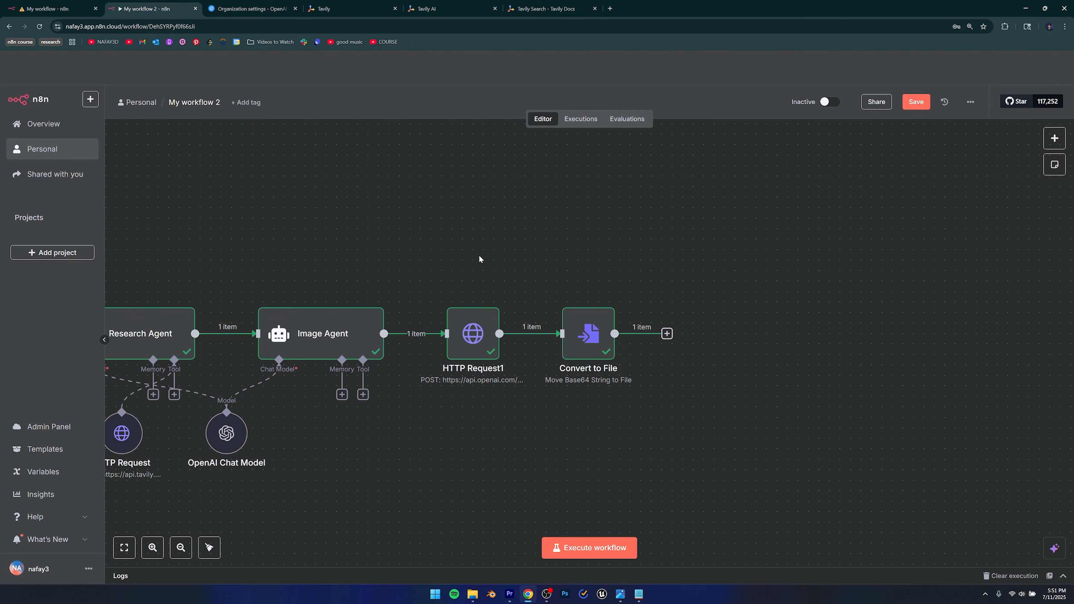
scroll(479, 255, "down", 2)
left_click_drag(427, 379, 661, 425)
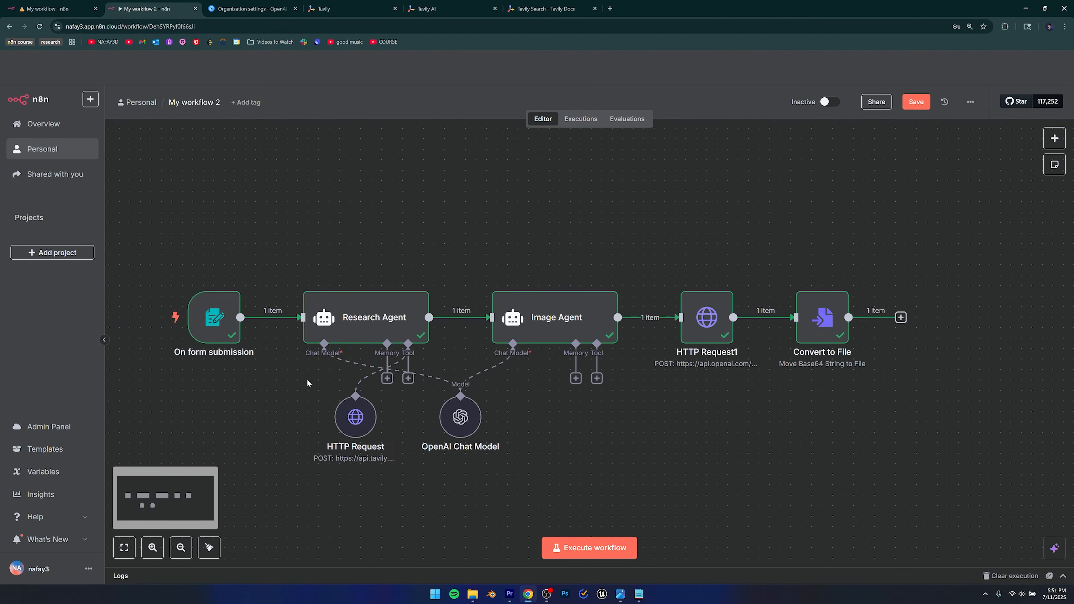
left_click(355, 418)
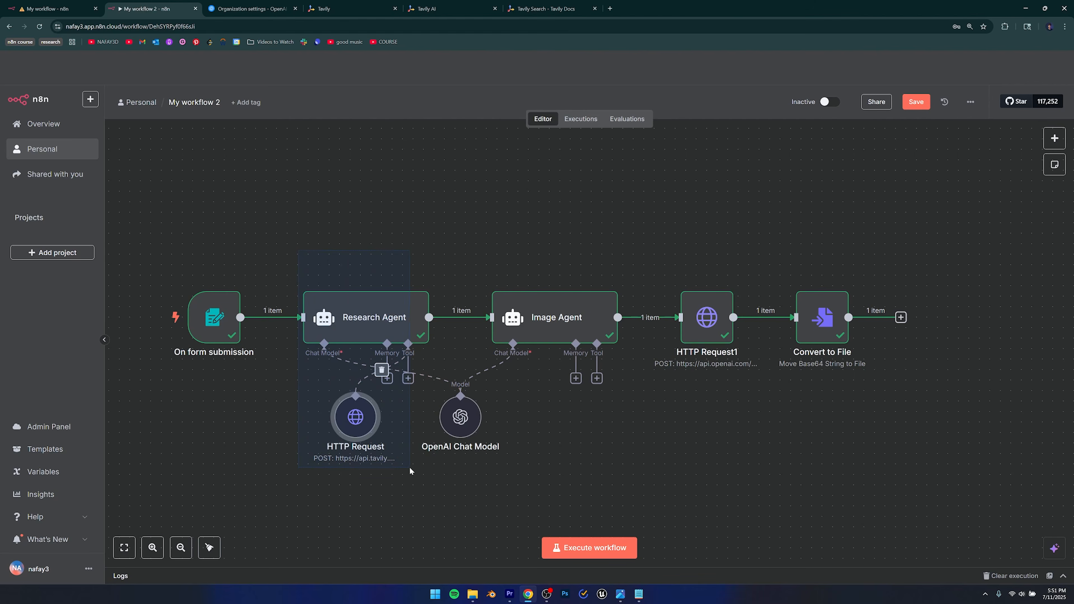
double_click(358, 449)
left_click(486, 83)
type("Tavilt")
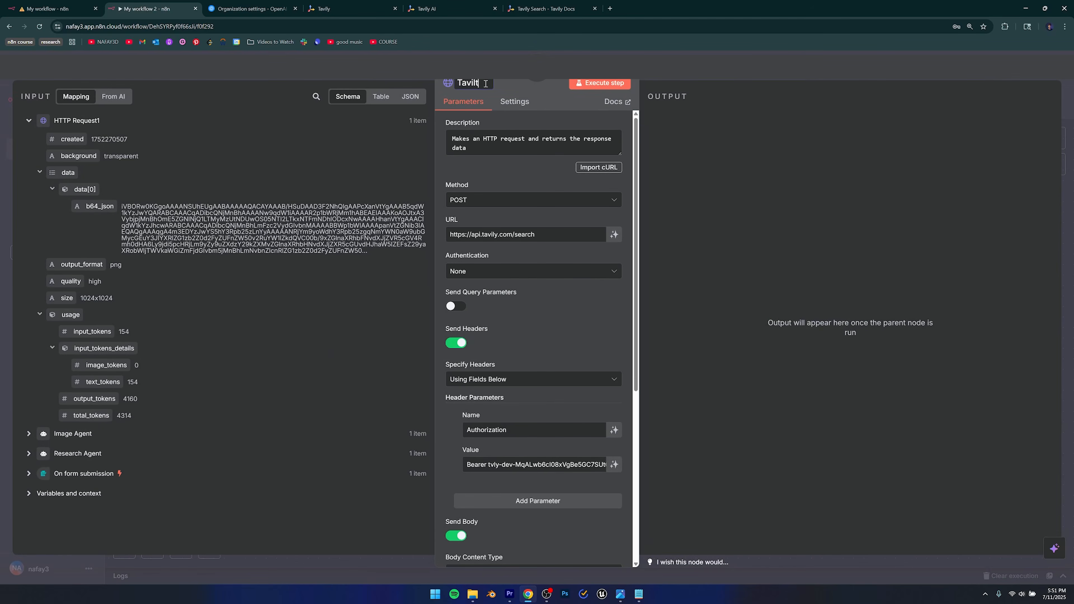
type("y")
key("Escape")
Rename the HTTP Request1 node to 'Image Generator'.
left_click(563, 322)
left_click_drag(557, 374, 473, 455)
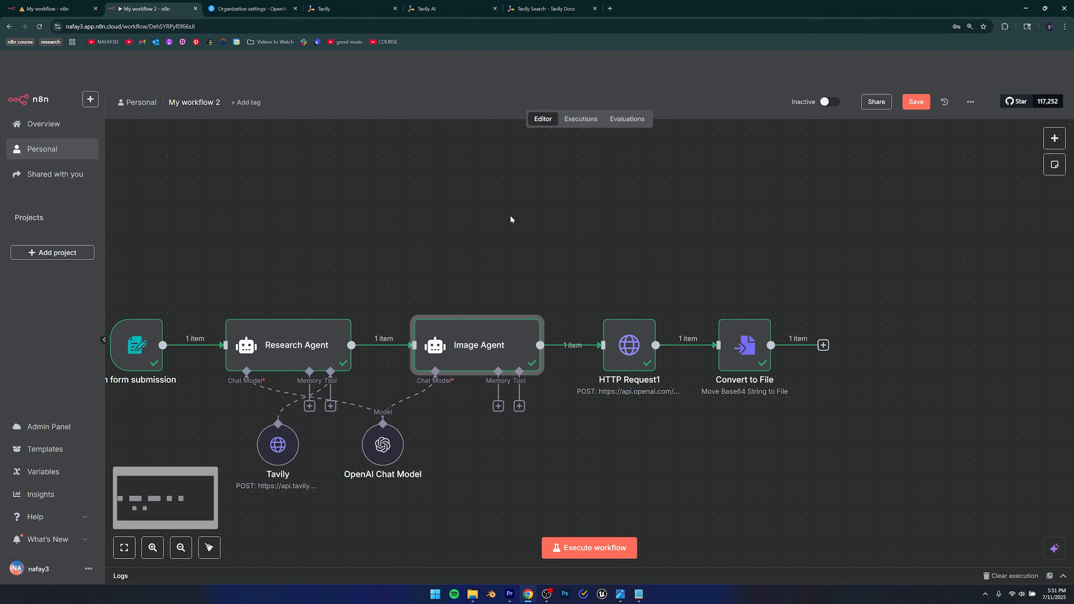
left_click_drag(558, 430, 461, 446)
left_click(523, 345)
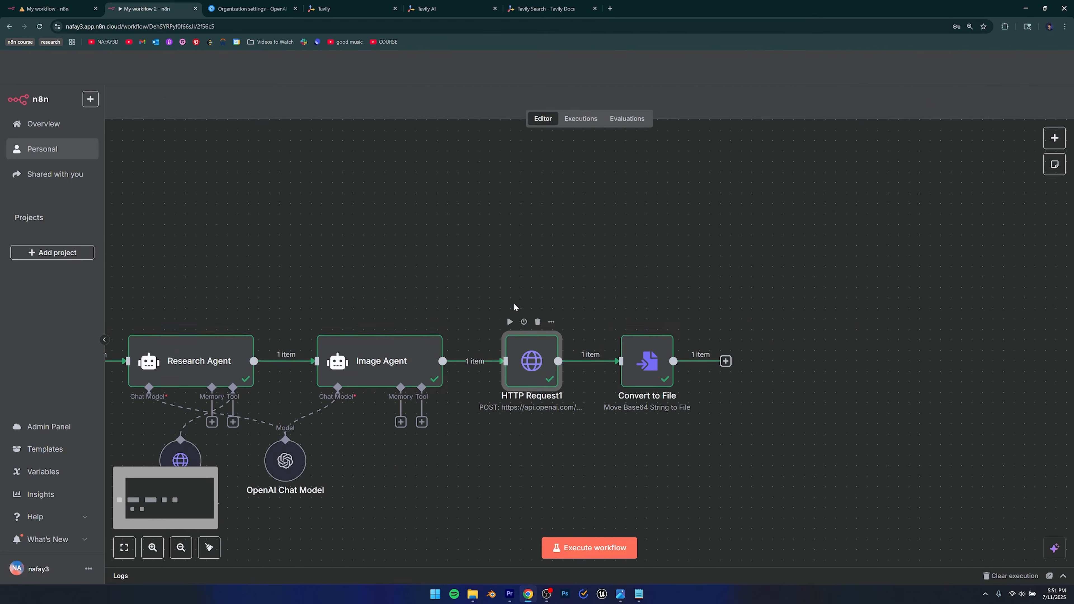
double_click(523, 345)
left_click(484, 81)
type("Im")
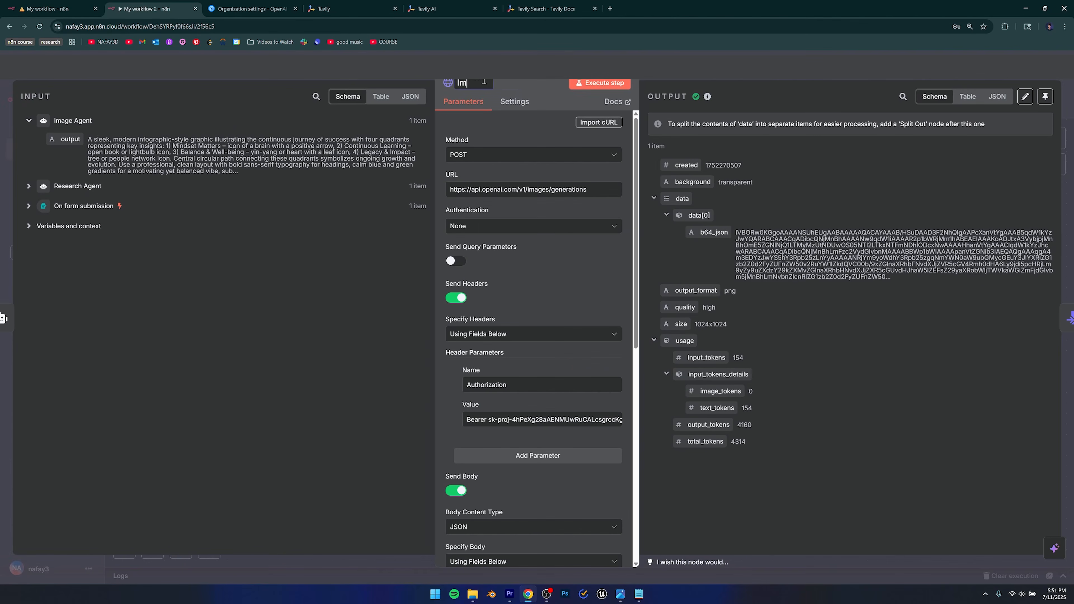
type("age Generator")
left_click(76, 67)
left_click(517, 457)
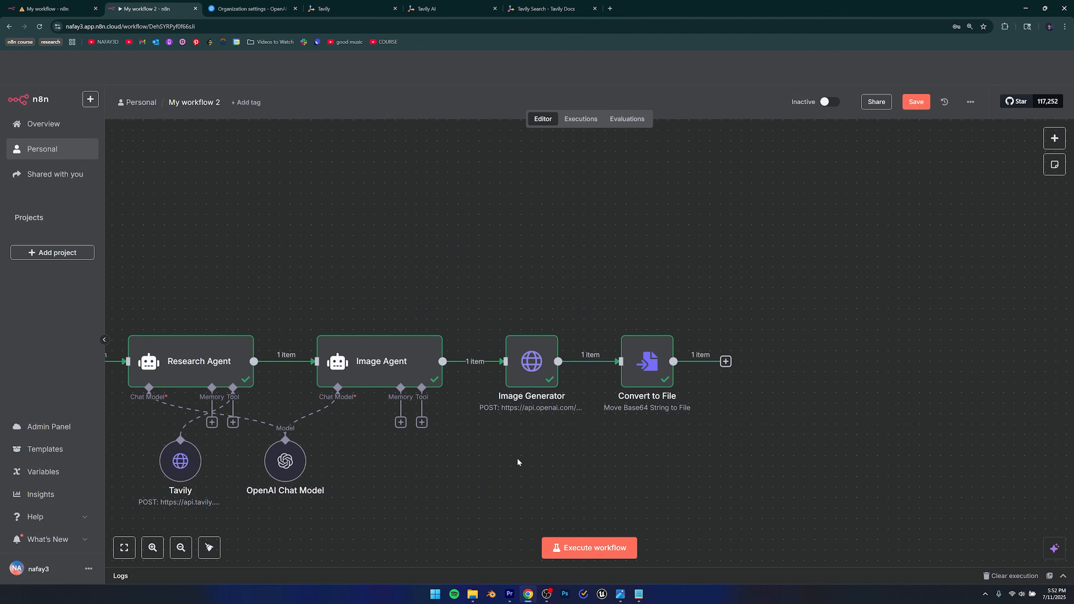
left_click_drag(656, 433, 541, 446)
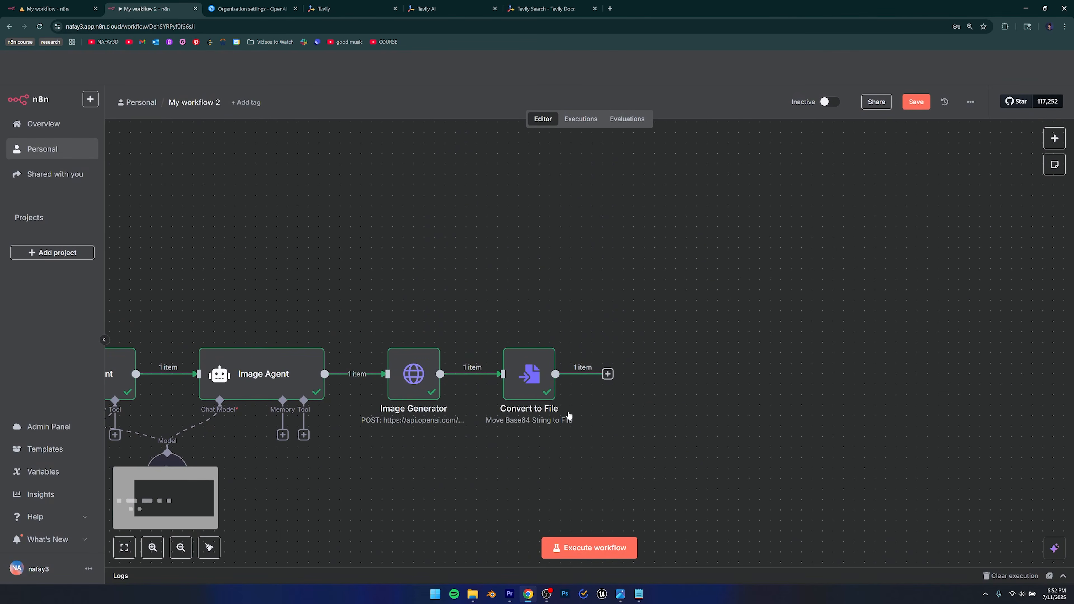
Add a LinkedIn 'Create a post' node after Convert to File, keeping the existing LinkedIn account credential.
left_click(608, 374)
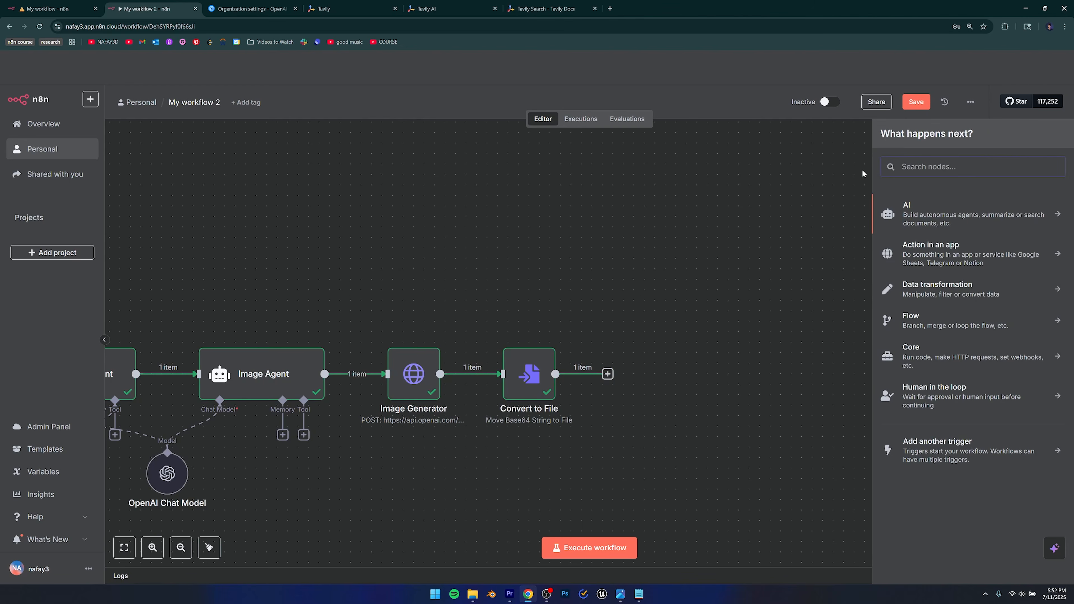
type("linkedin")
left_click(924, 207)
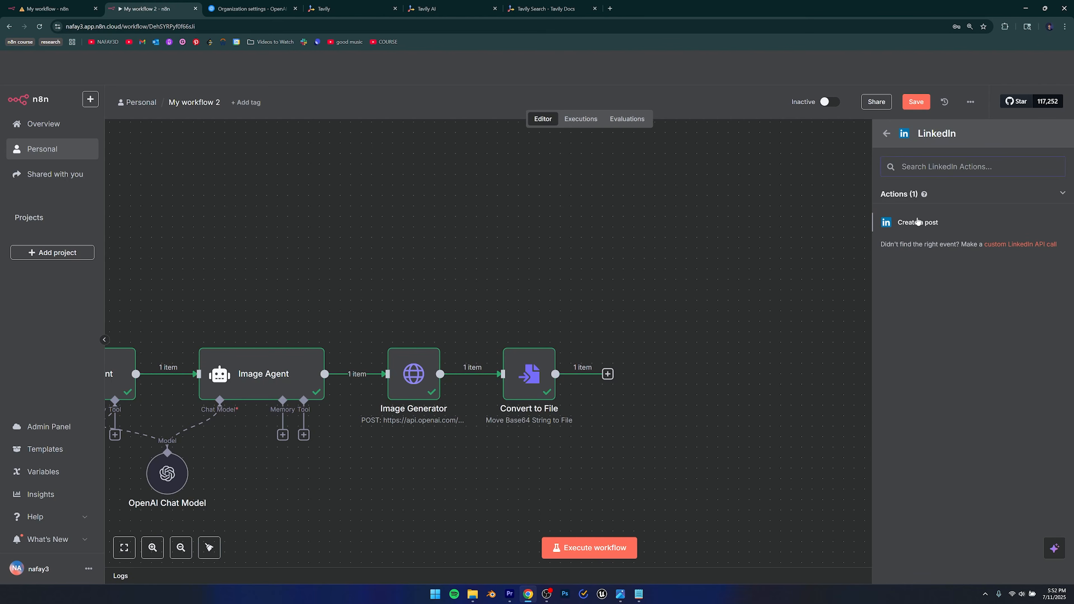
left_click(918, 222)
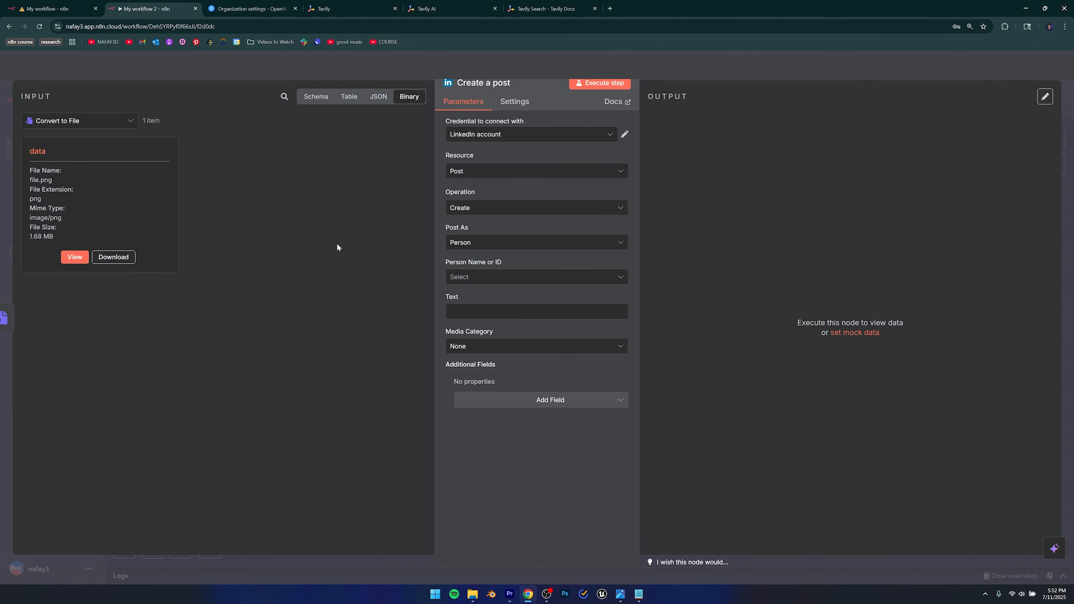
left_click(475, 136)
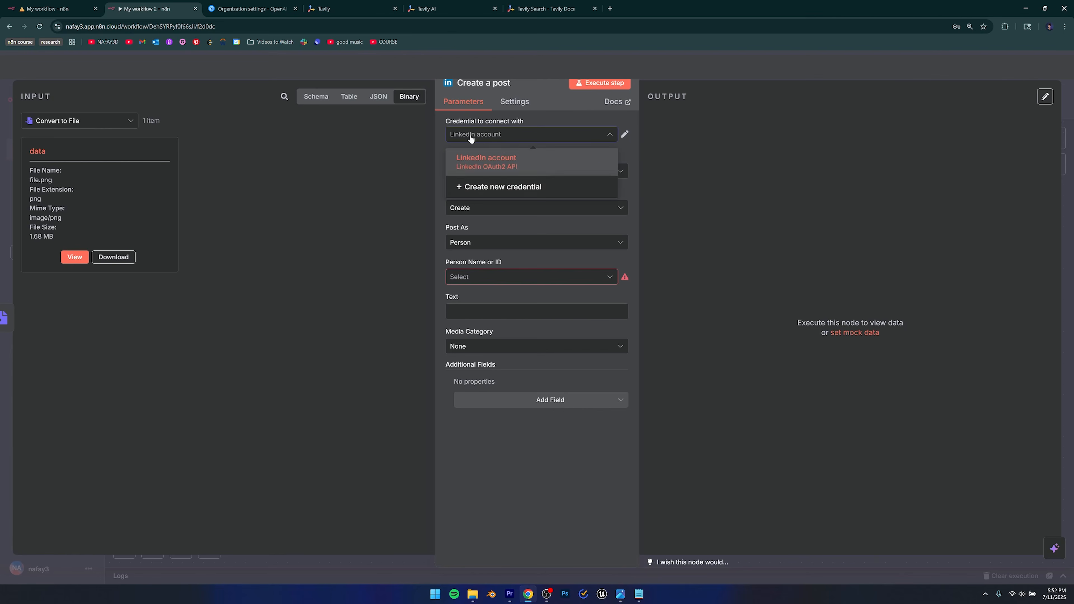
left_click(477, 185)
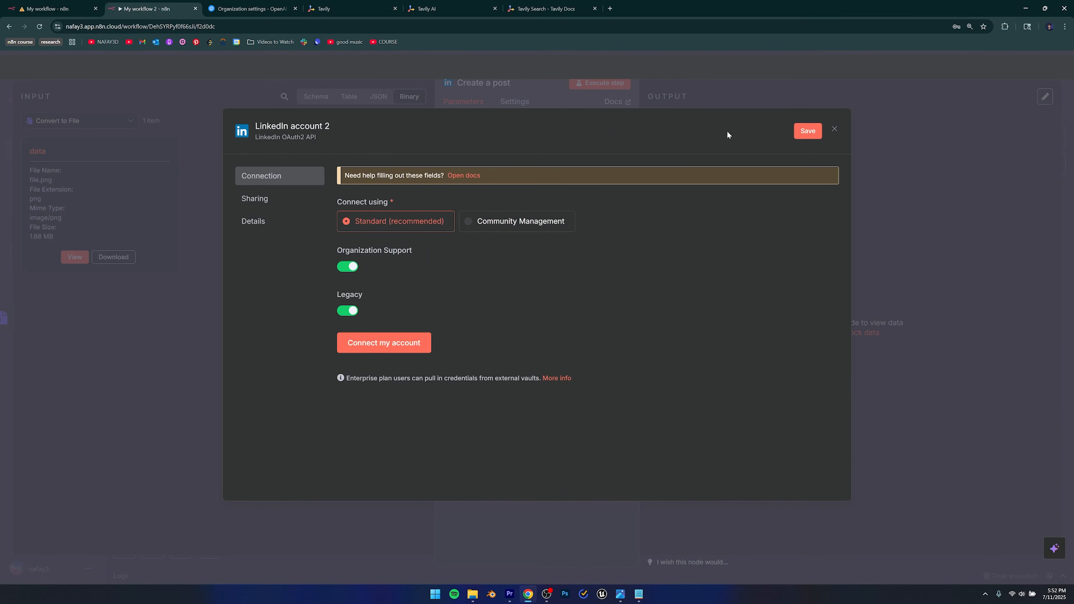
left_click(835, 129)
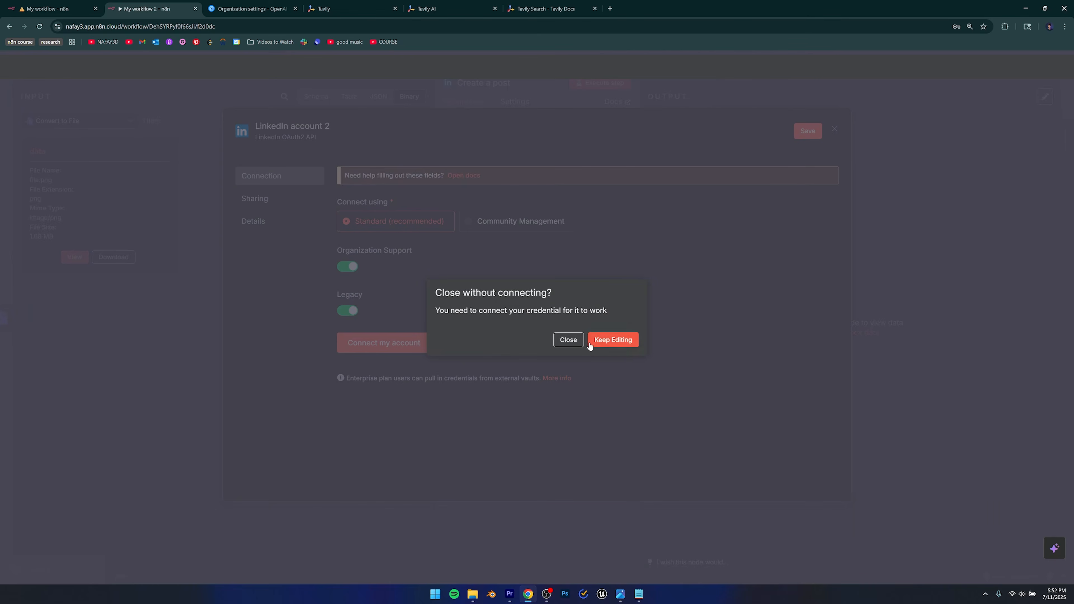
left_click(569, 340)
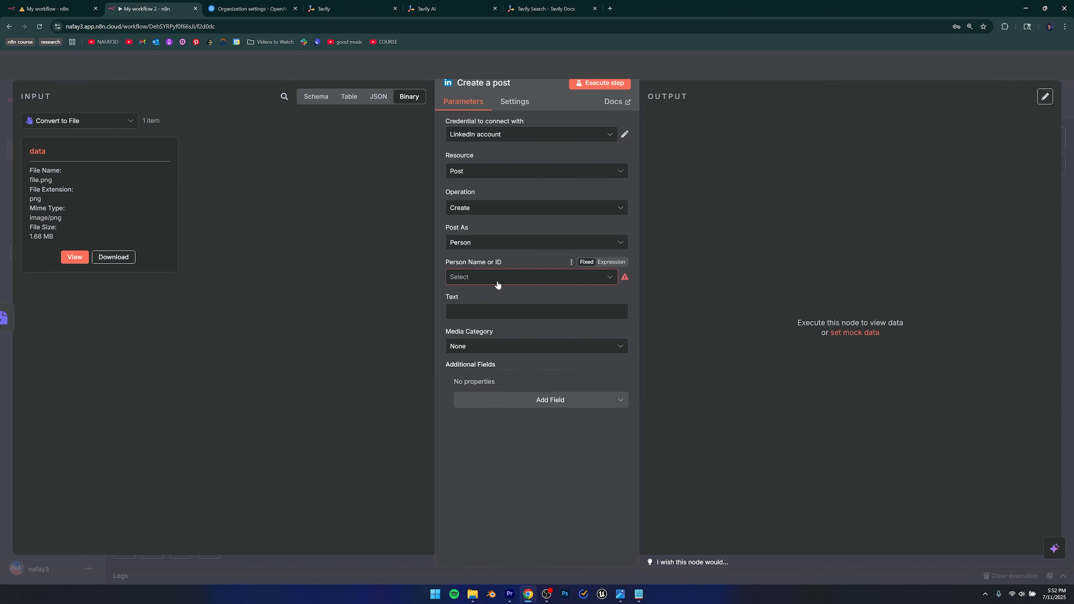
left_click(478, 279)
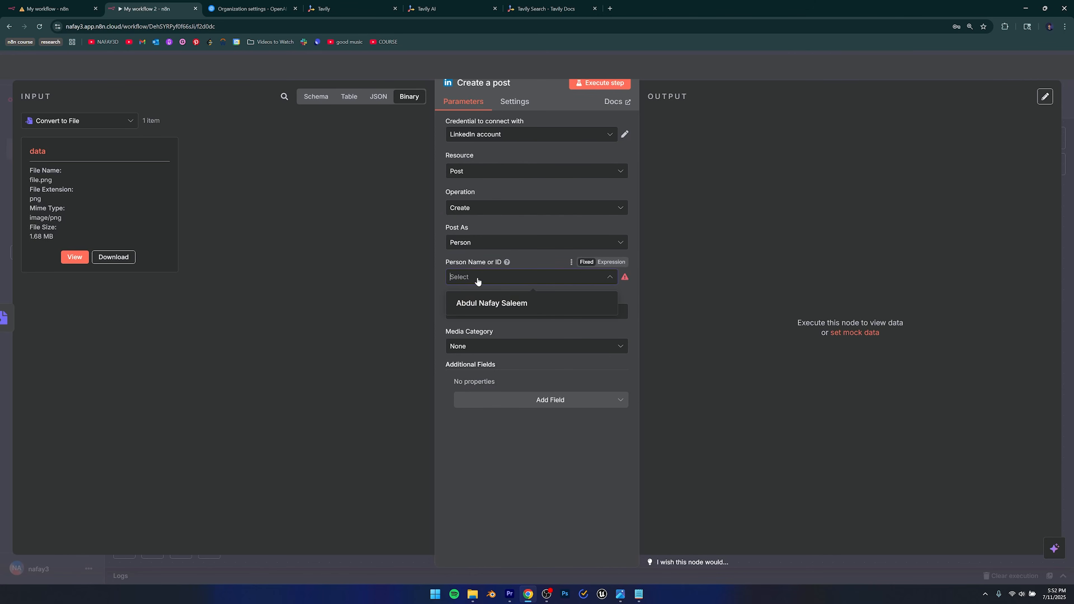
Post as the connected person, with the Research Agent's output mapped into the post Text.
left_click(499, 303)
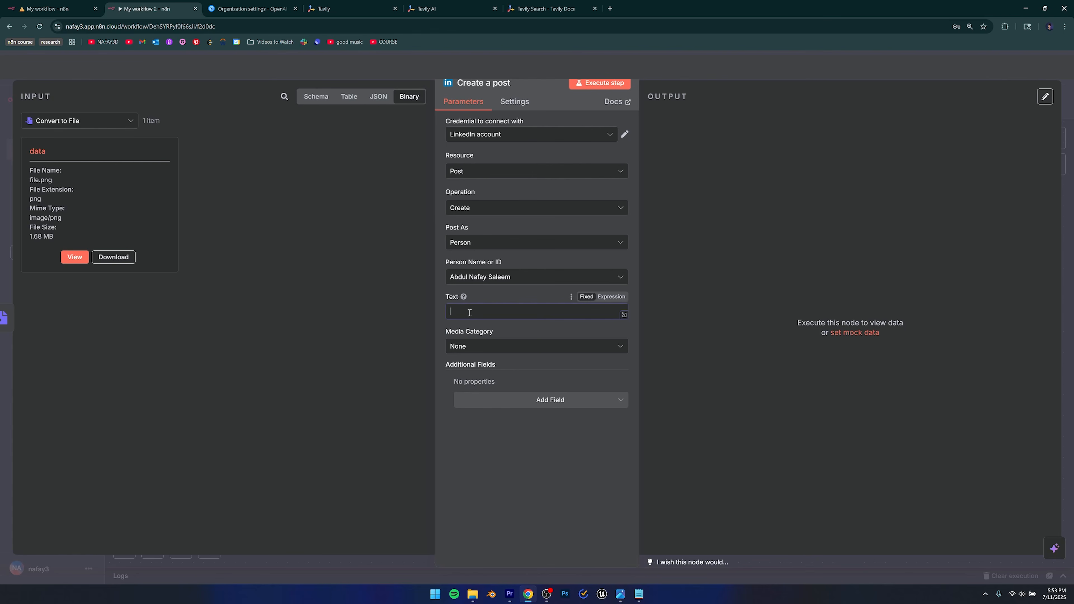
left_click(76, 123)
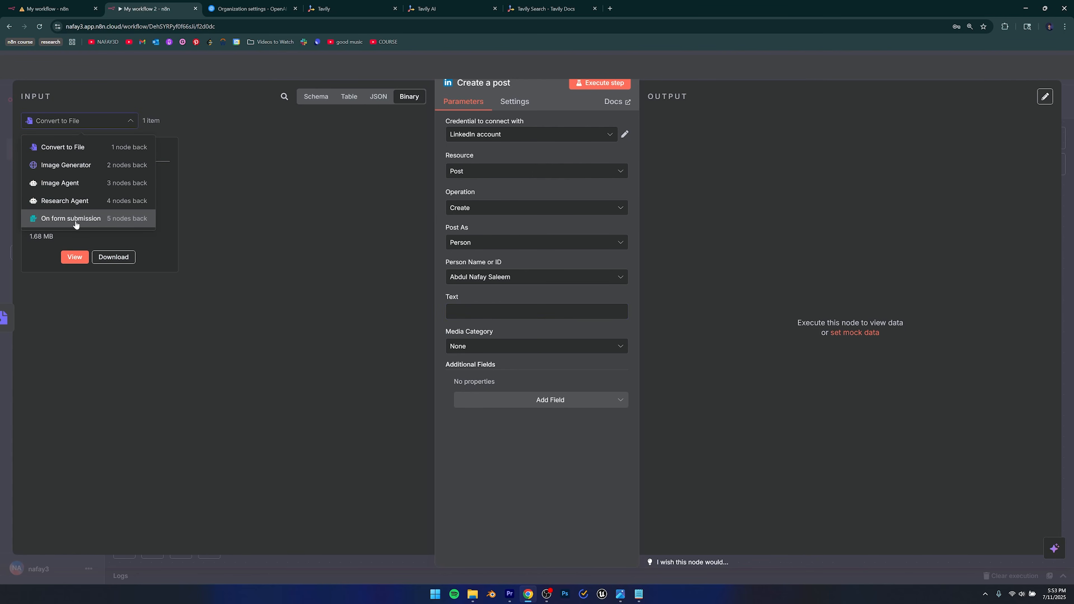
left_click(72, 200)
left_click(28, 195)
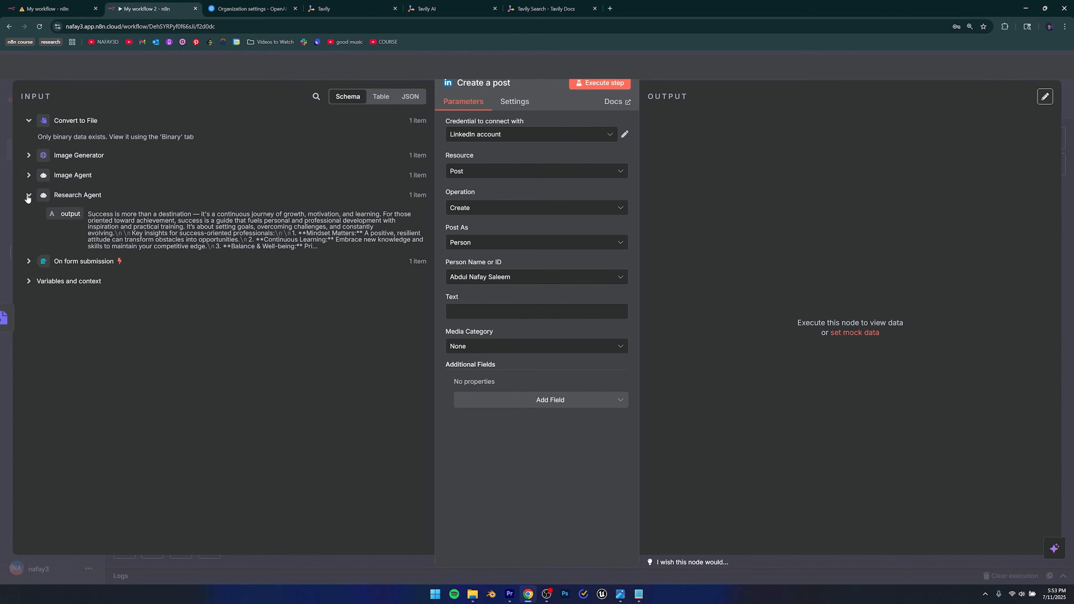
left_click_drag(68, 215, 487, 315)
left_click(483, 294)
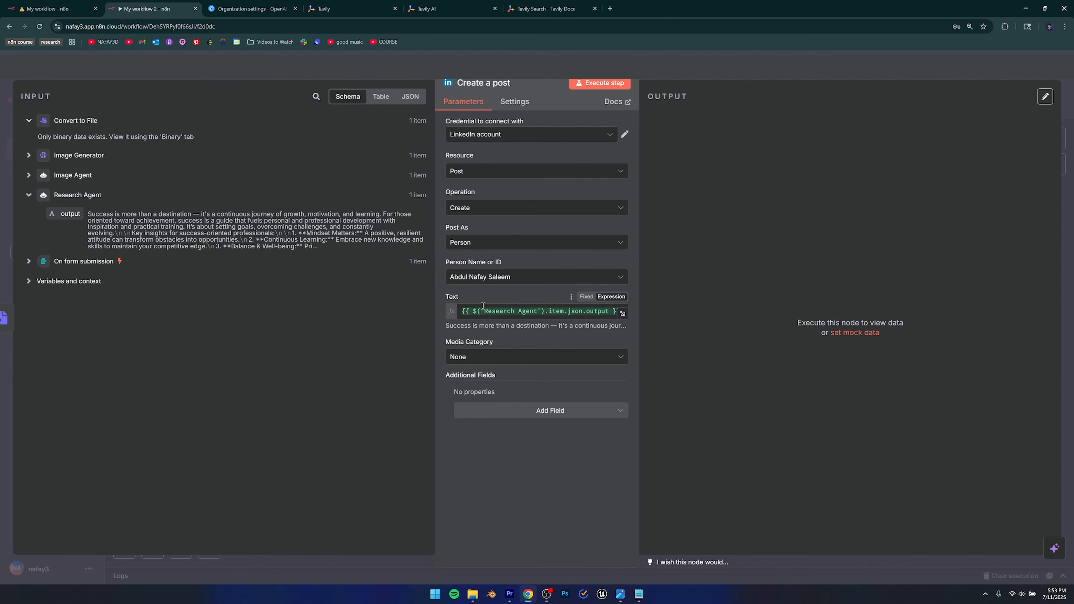
Set the Media Category to Image, attaching the binary data field.
left_click(483, 357)
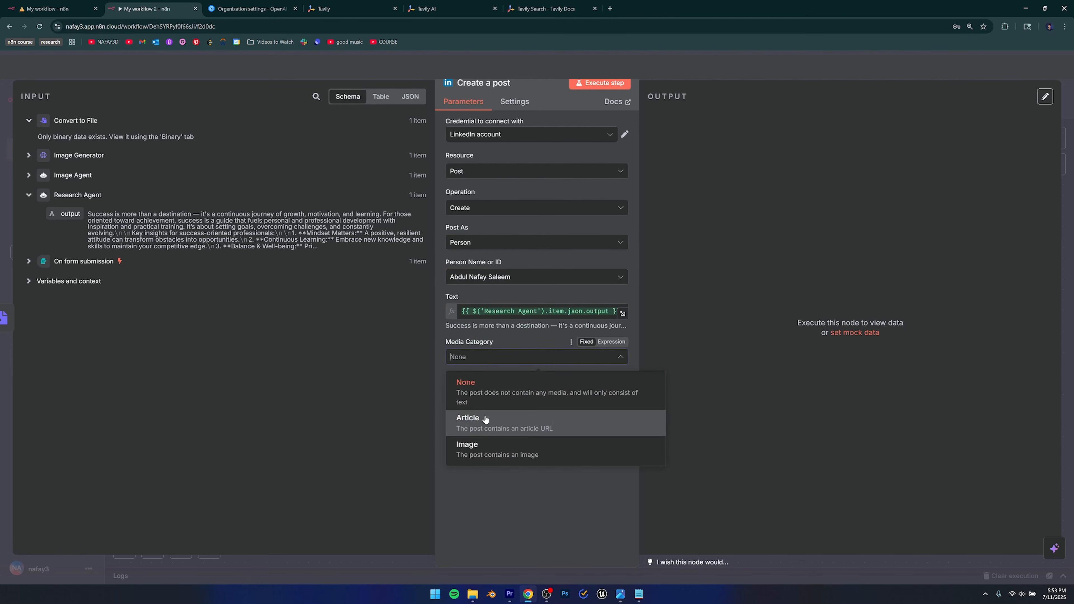
left_click(485, 452)
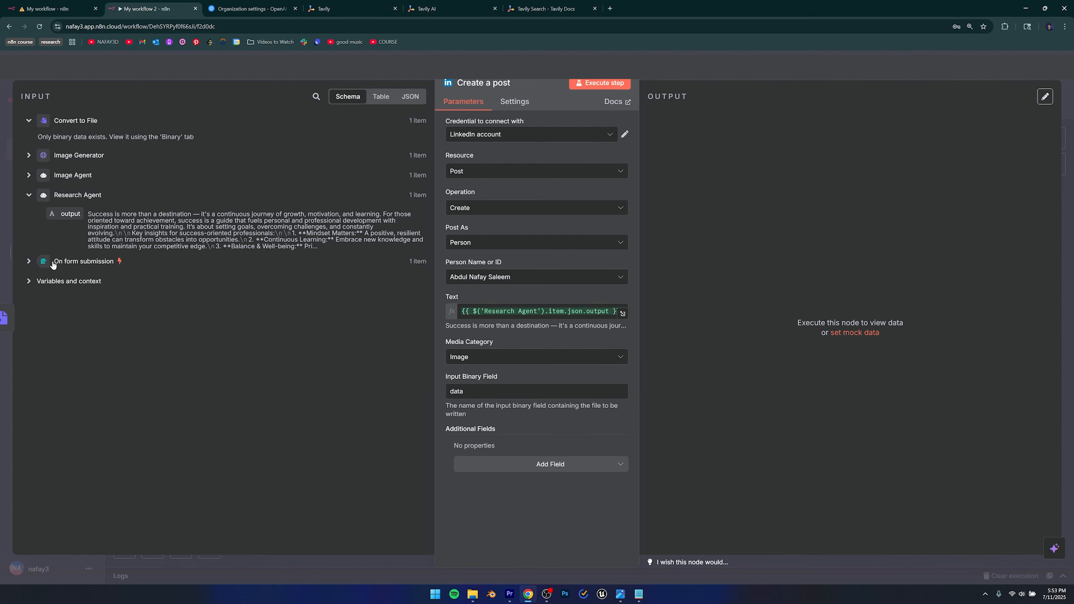
left_click(28, 155)
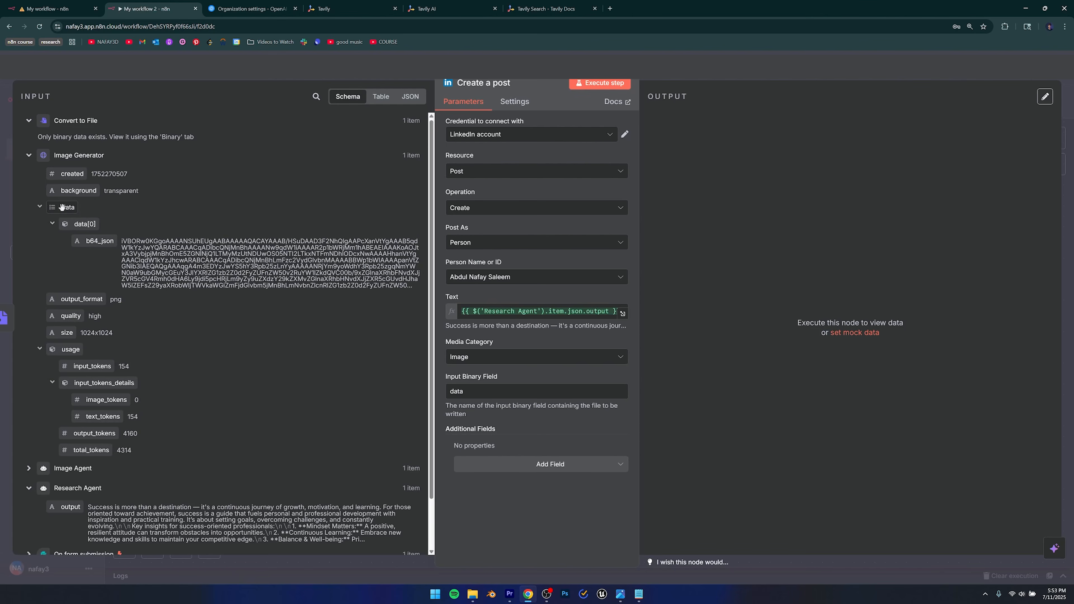
left_click(28, 155)
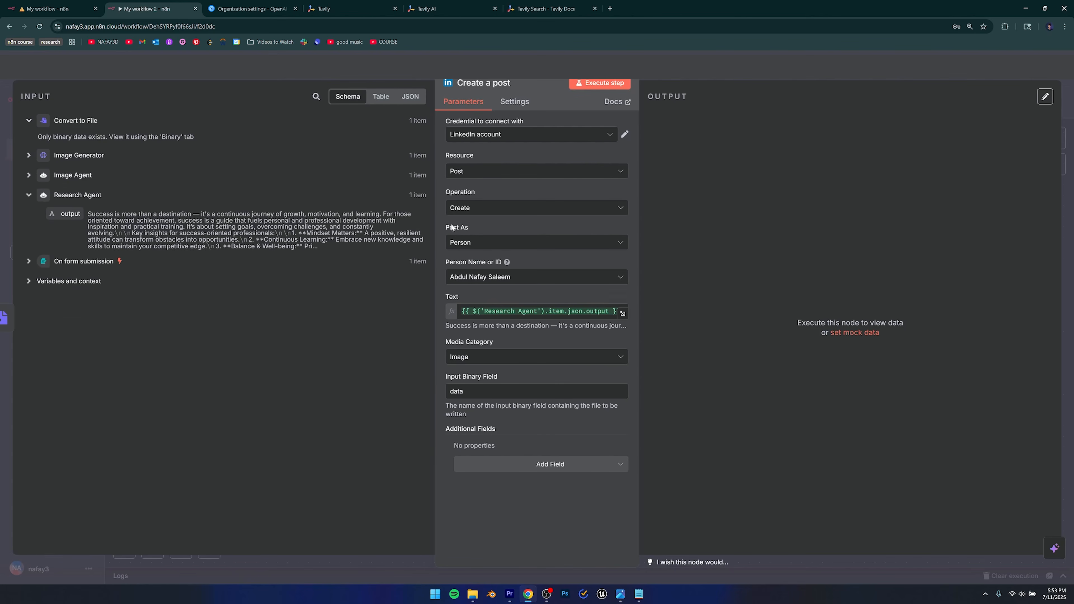
left_click(142, 80)
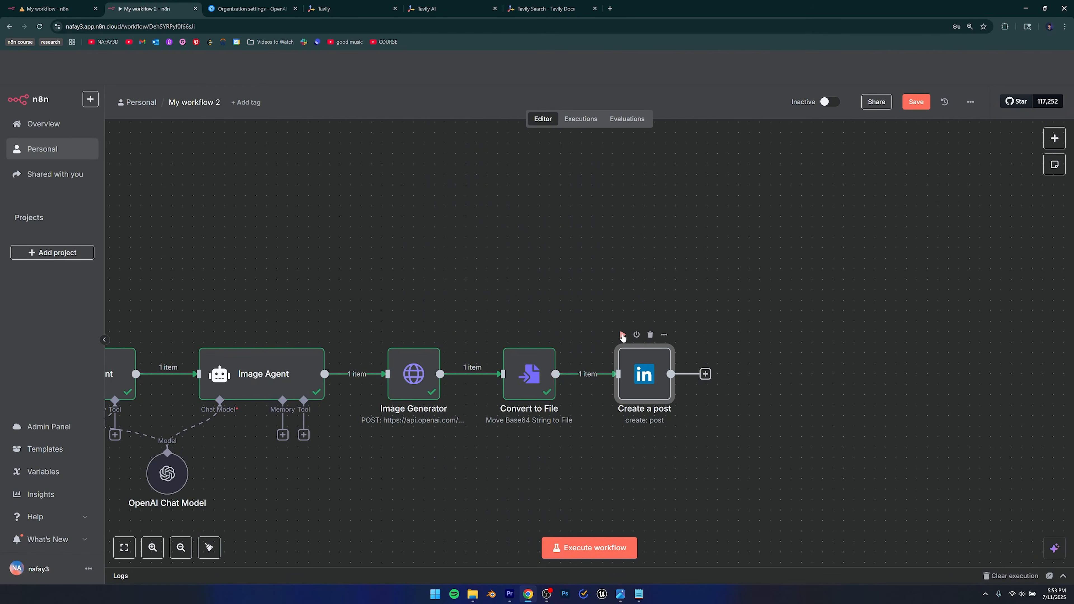
Run the LinkedIn Create a post node, then open a new browser tab.
left_click(622, 336)
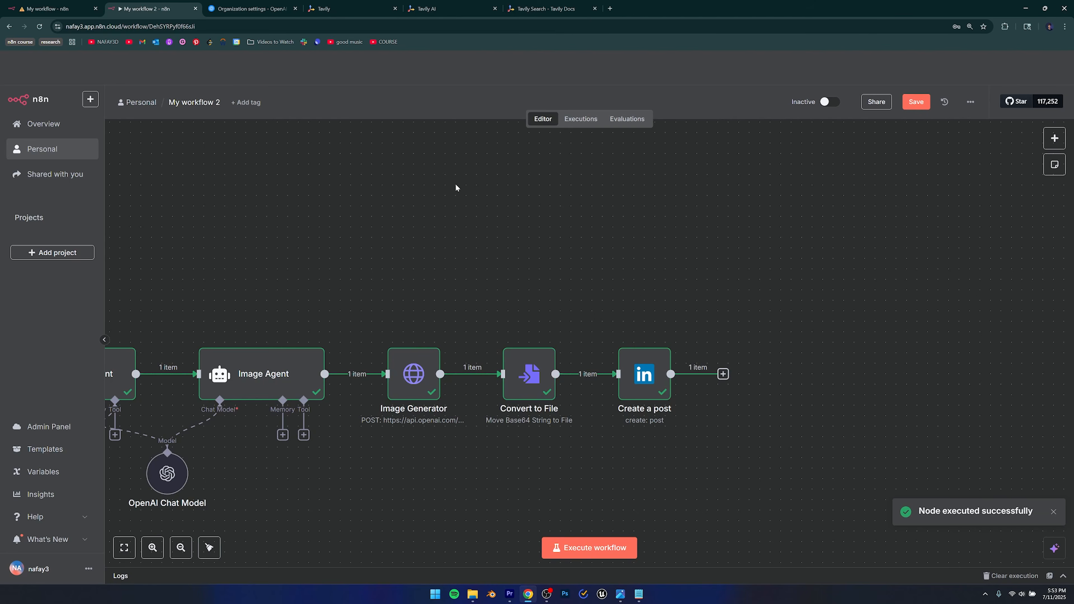
left_click(610, 8)
Go to the LinkedIn profile and open the newest post from its Activity.
type("link")
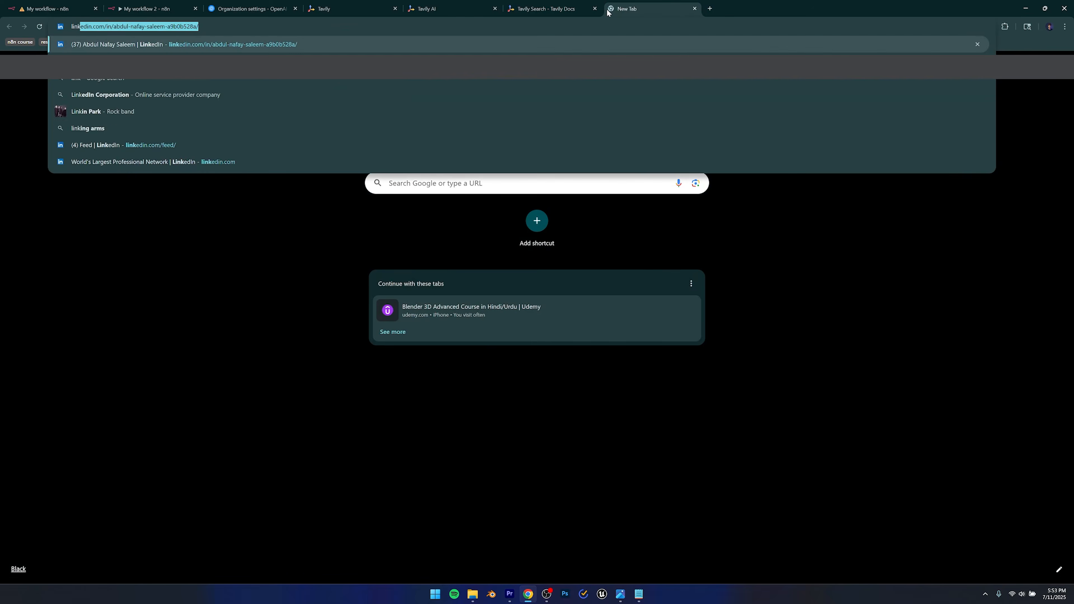
key("Return")
scroll(364, 245, "down", 10)
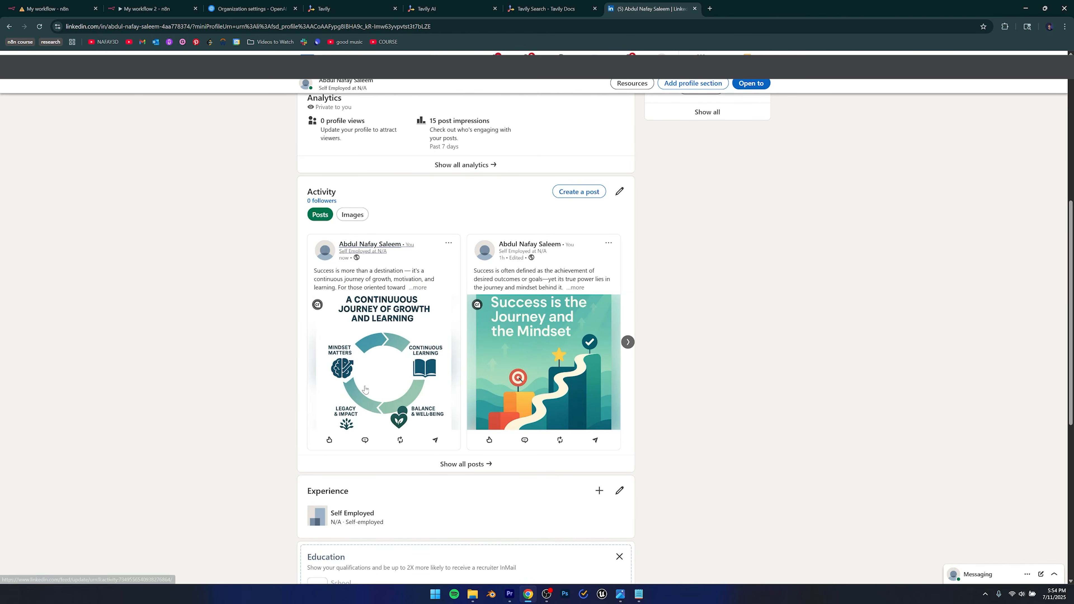
scroll(375, 351, "down", 4)
scroll(374, 317, "up", 5)
left_click(373, 322)
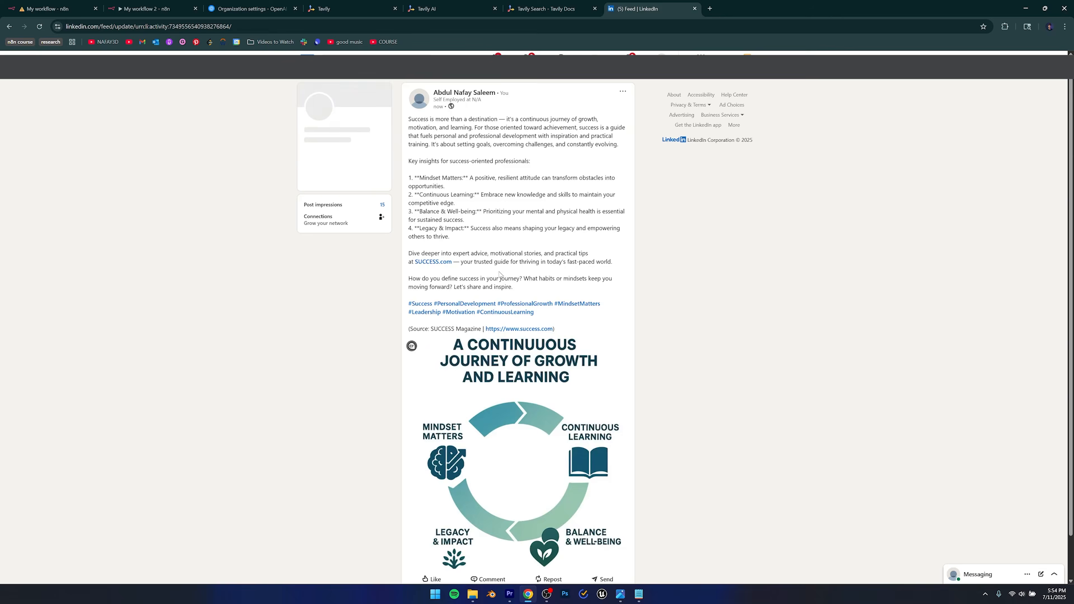
Review the post text, noting the stray asterisks in items 1 and 2.
left_click_drag(410, 121, 618, 273)
left_click(618, 273)
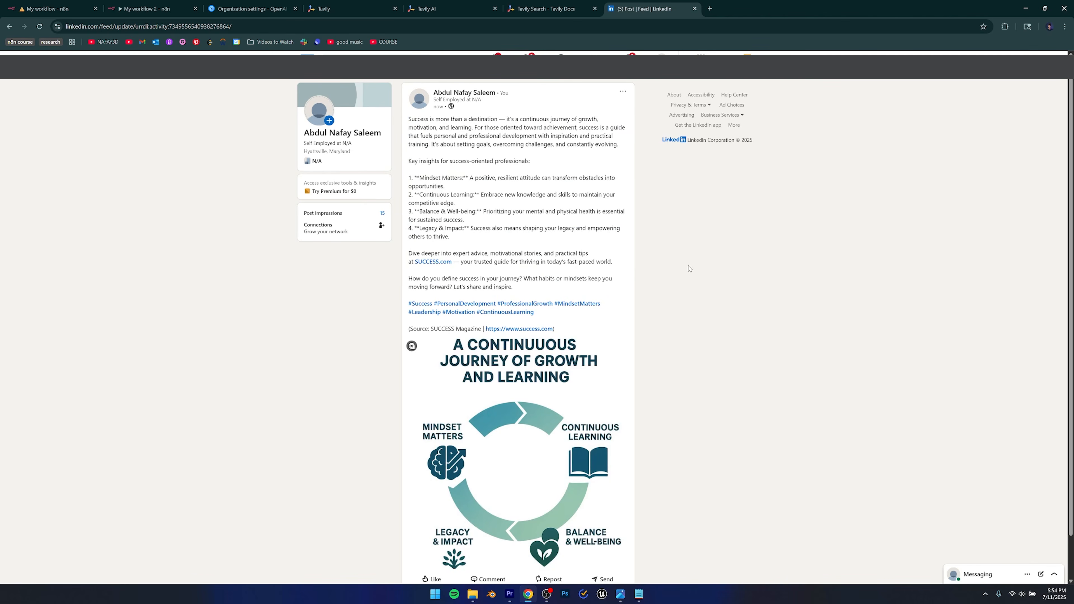
left_click_drag(415, 177, 469, 178)
left_click(445, 190)
left_click_drag(476, 195, 480, 194)
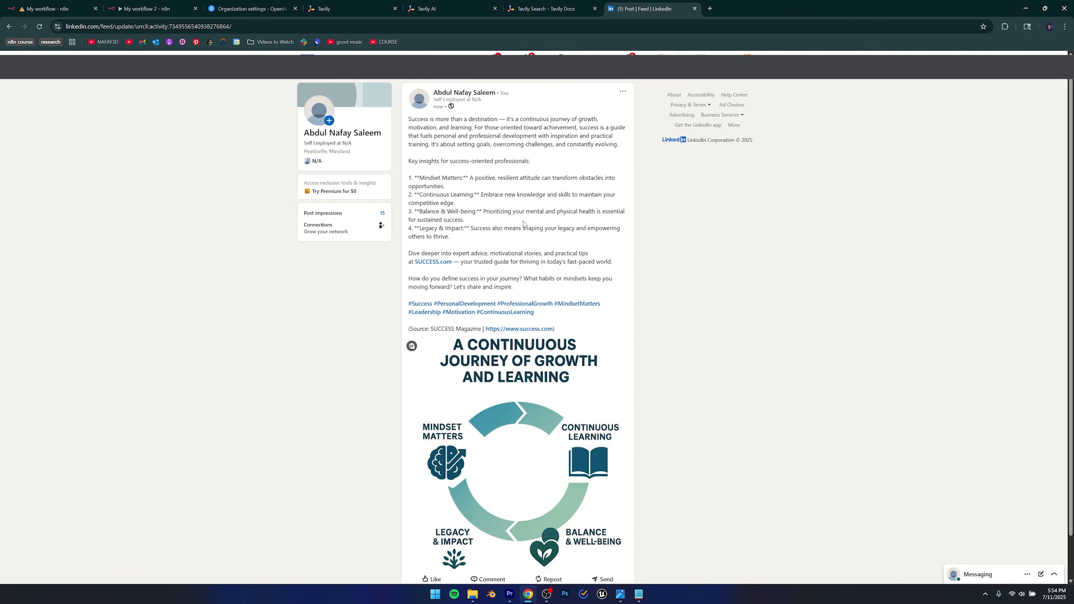